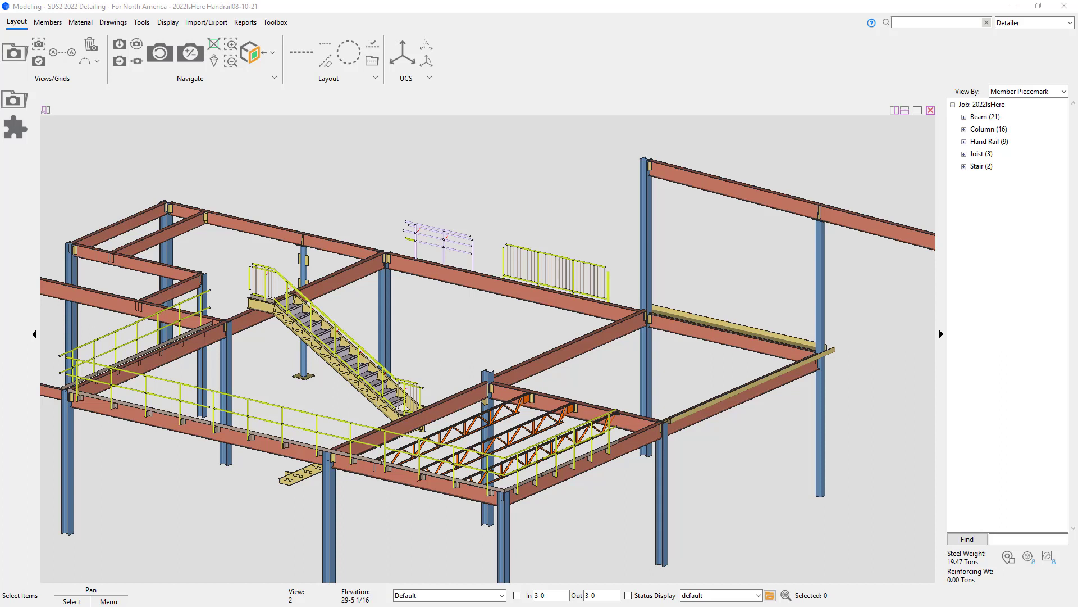
Isolate the three-post pipe handrail on the beam behind the stair by hiding all unselected members.
{"action": "left_click", "coordinate": [533, 182]}
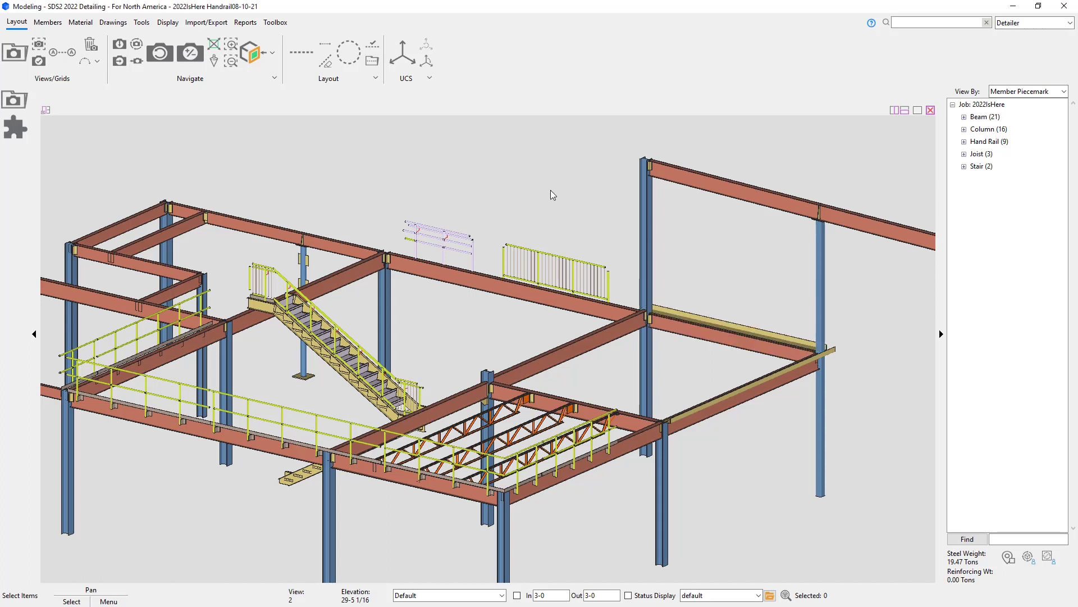
{"action": "scroll", "coordinate": [504, 223], "scroll_direction": "up", "scroll_amount": 1}
{"action": "scroll", "coordinate": [504, 223], "scroll_direction": "up", "scroll_amount": 2}
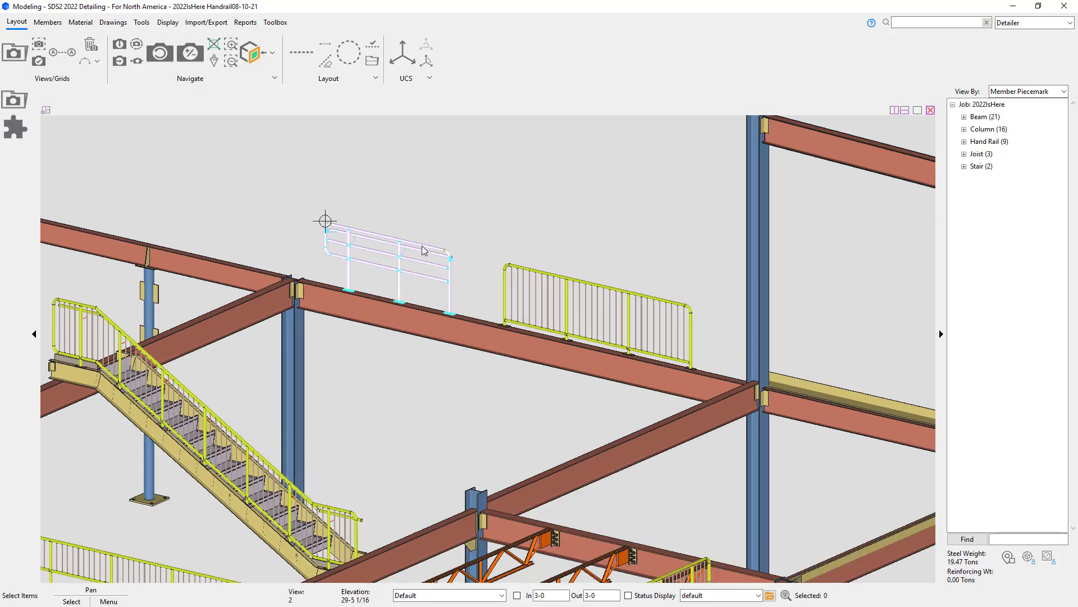
{"action": "left_click", "coordinate": [424, 251]}
{"action": "right_click", "coordinate": [424, 251]}
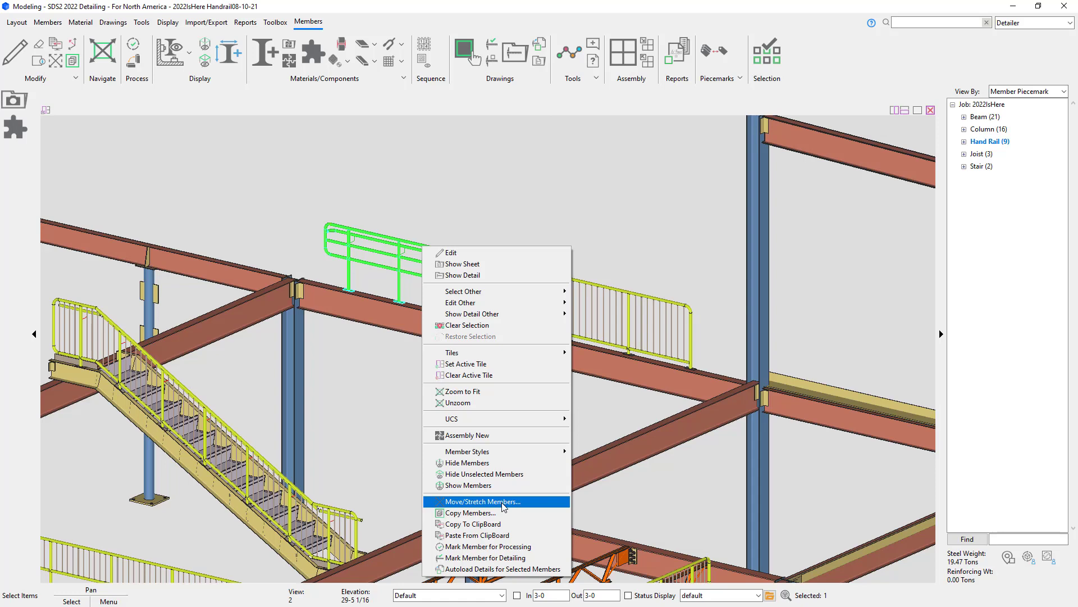
{"action": "left_click", "coordinate": [483, 473]}
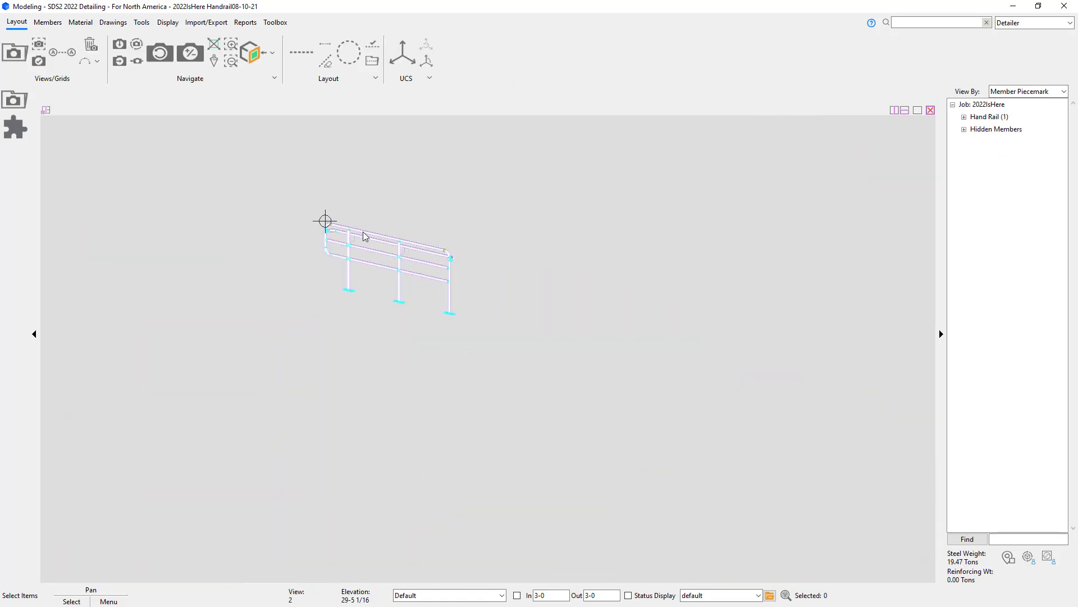
Open the isolated handrail for editing and review its galvanizing vent, post and rail settings.
{"action": "scroll", "coordinate": [366, 237], "scroll_direction": "up", "scroll_amount": 5}
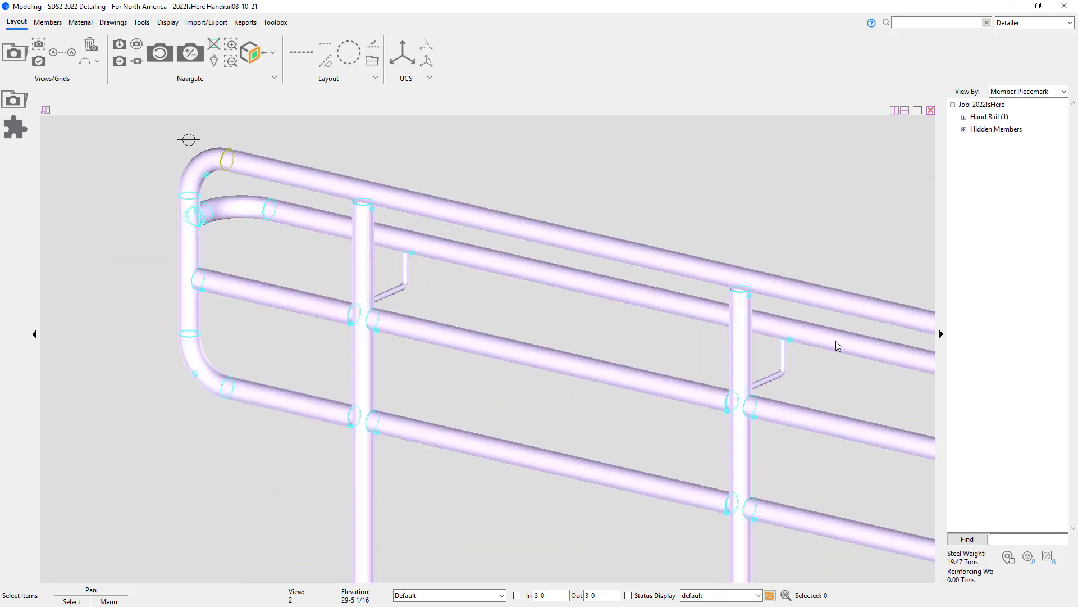
{"action": "middle_click_drag", "start_coordinate": [837, 346], "coordinate": [622, 207]}
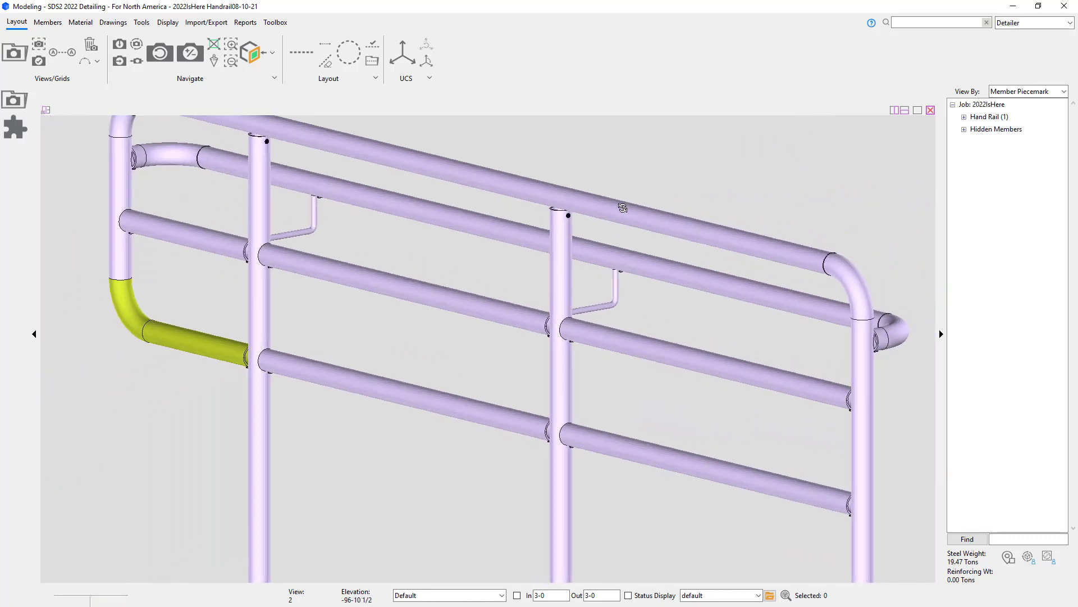
{"action": "scroll", "coordinate": [622, 207], "scroll_direction": "down", "scroll_amount": 5}
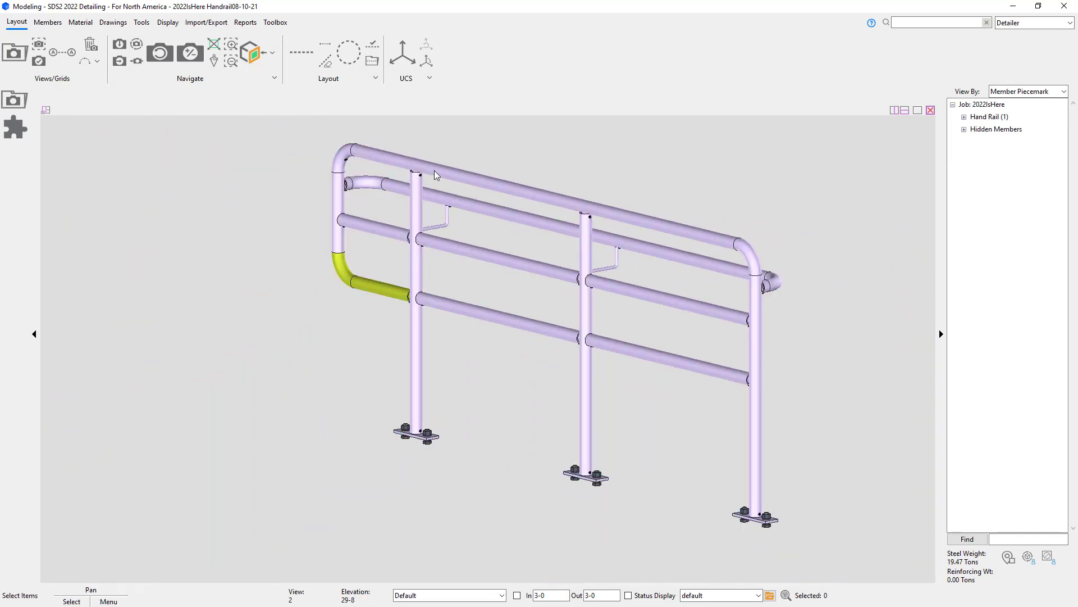
{"action": "double_click", "coordinate": [495, 257]}
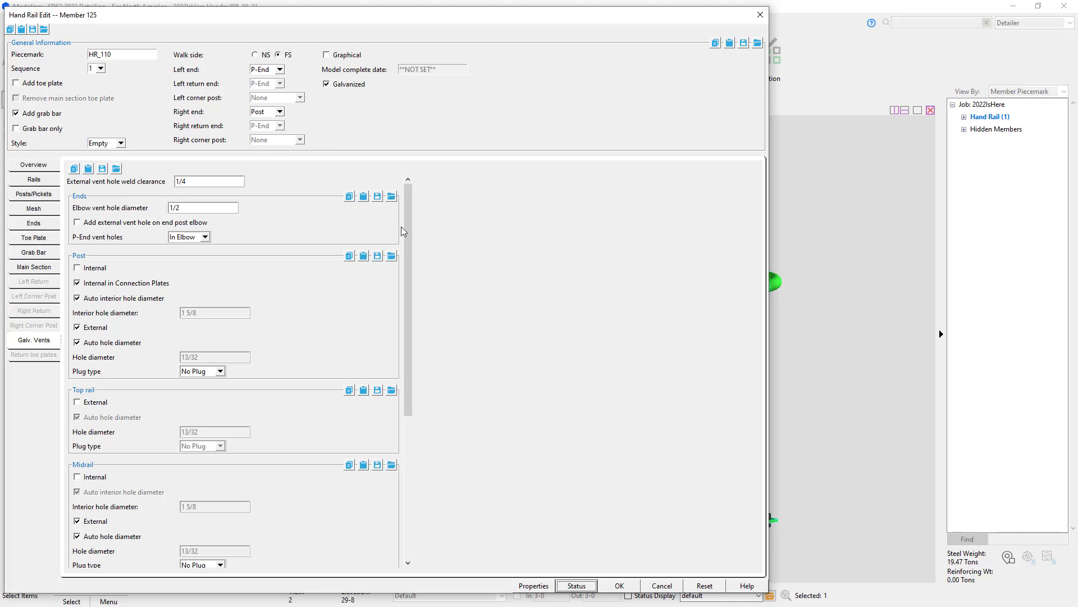
{"action": "left_click_drag", "start_coordinate": [409, 235], "coordinate": [416, 178]}
{"action": "left_click", "coordinate": [47, 198]}
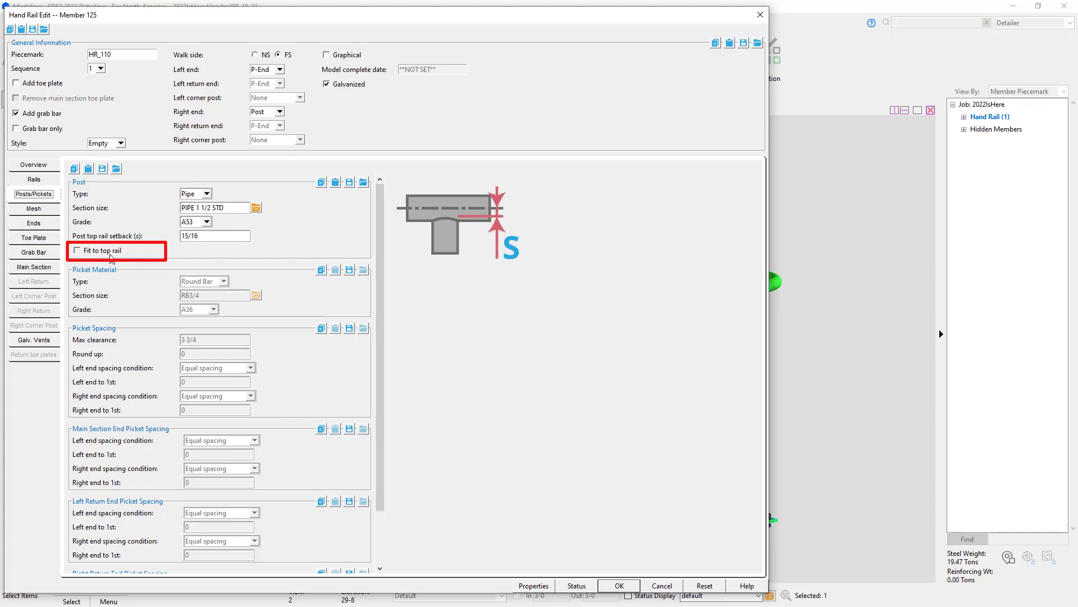
{"action": "left_click", "coordinate": [43, 183]}
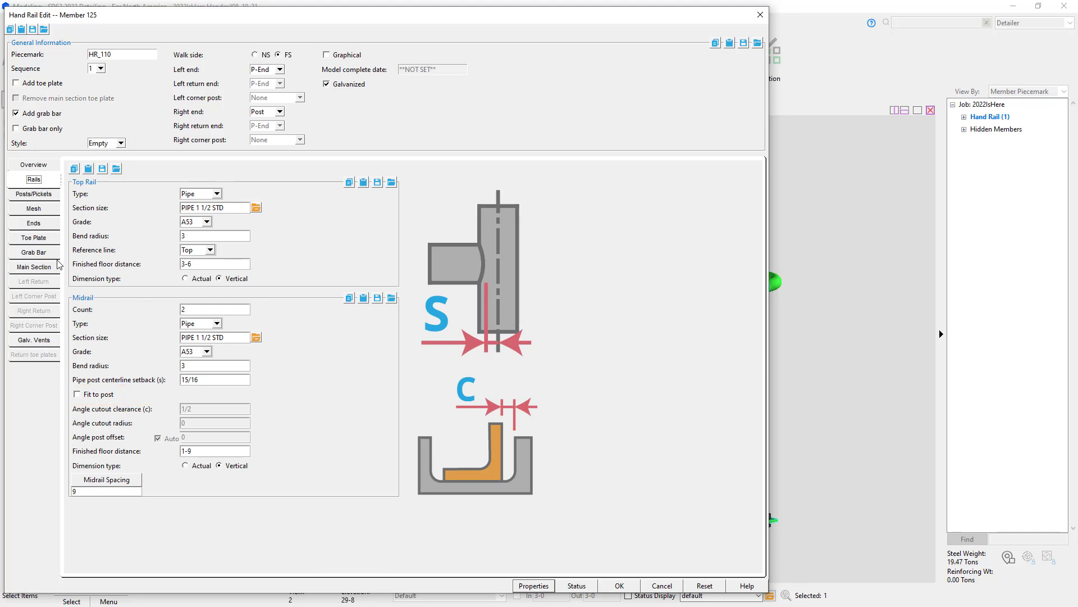
Enable internal galvanizing vent holes for the handrail's posts, apply the change and clear the selection.
{"action": "left_click", "coordinate": [49, 341]}
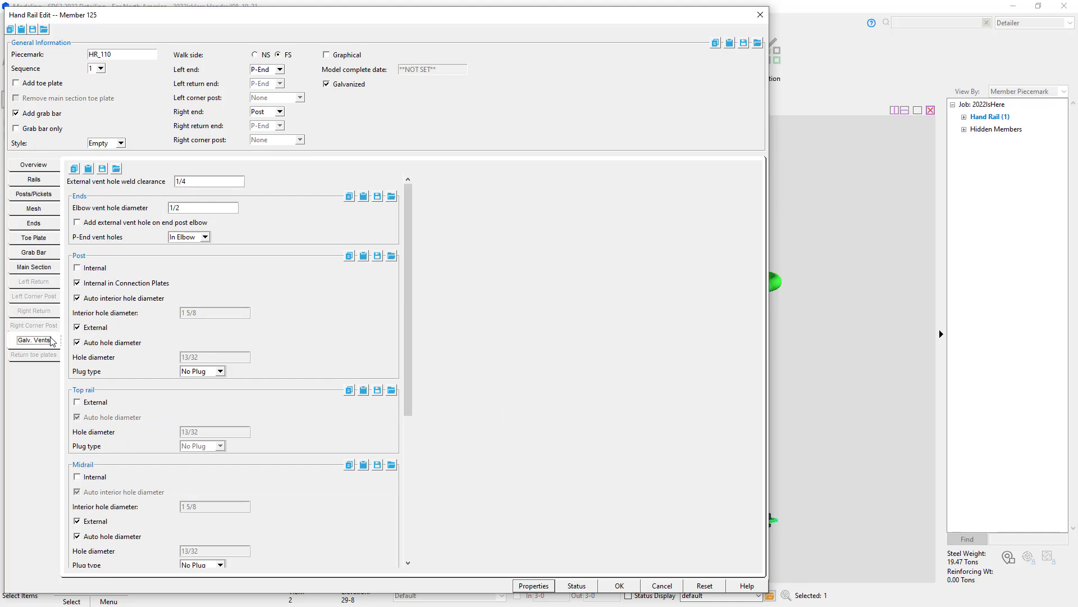
{"action": "left_click", "coordinate": [79, 268]}
{"action": "left_click", "coordinate": [620, 586]}
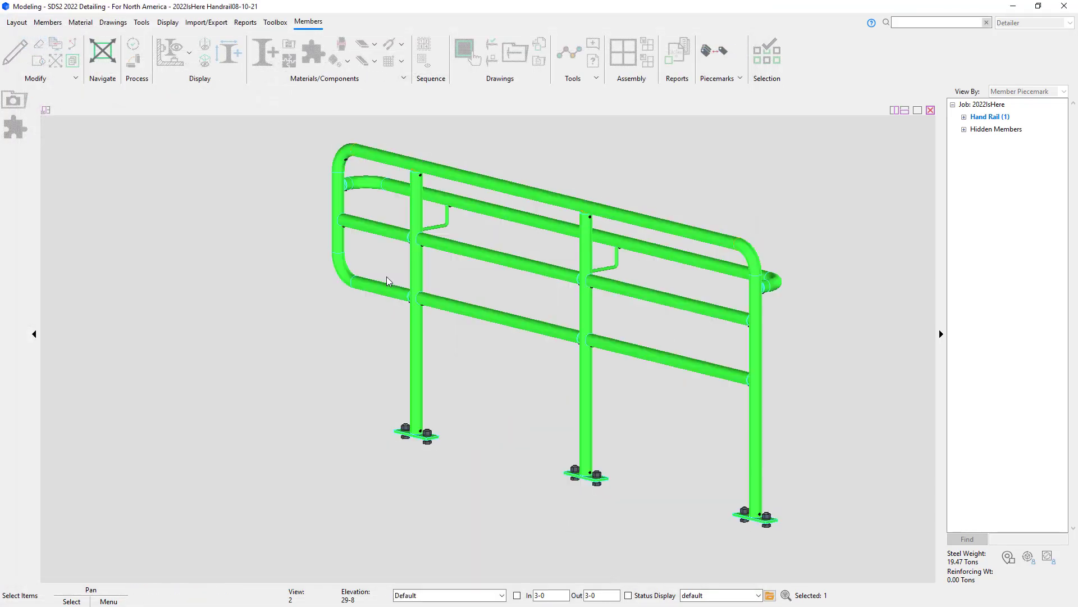
{"action": "left_click", "coordinate": [440, 130]}
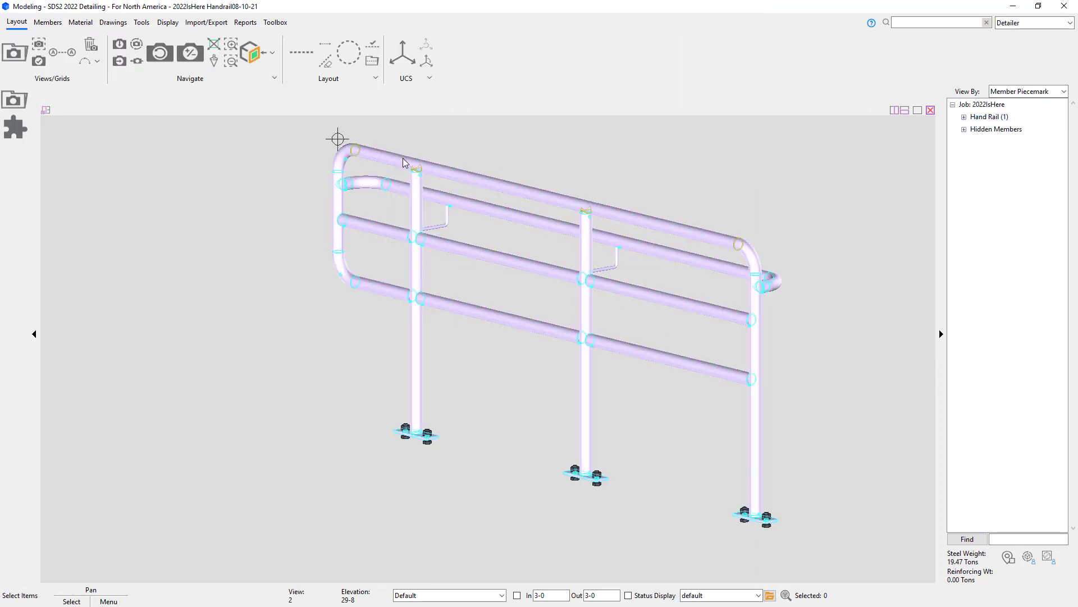
Enable internal vent holes for the midrails, and set the posts' interior hole diameter to 1 with automatic sizing off.
{"action": "scroll", "coordinate": [410, 164], "scroll_direction": "up", "scroll_amount": 5}
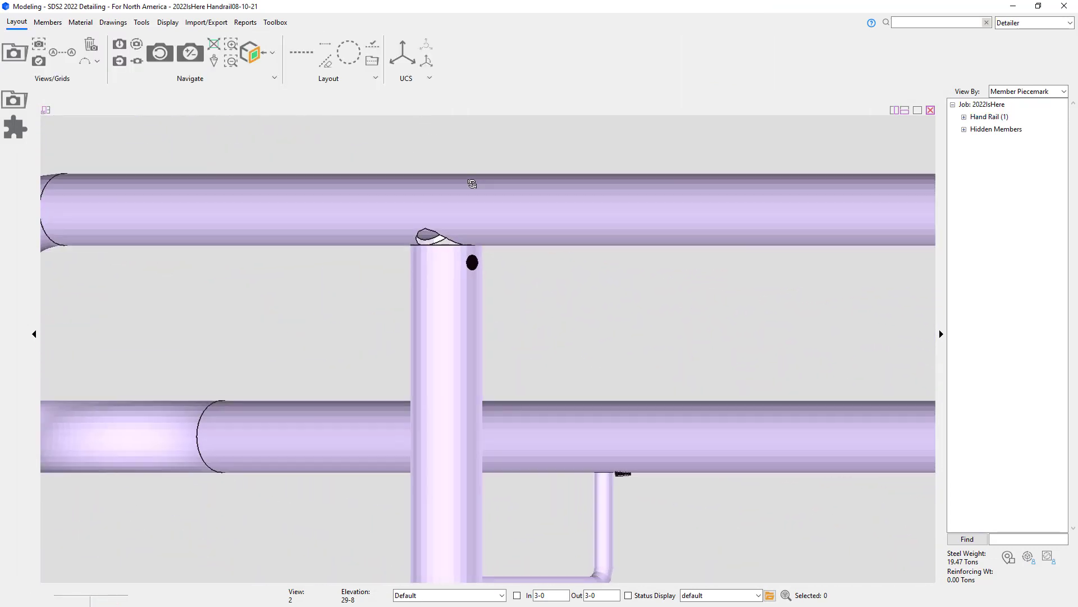
{"action": "middle_click_drag", "start_coordinate": [472, 183], "coordinate": [472, 209]}
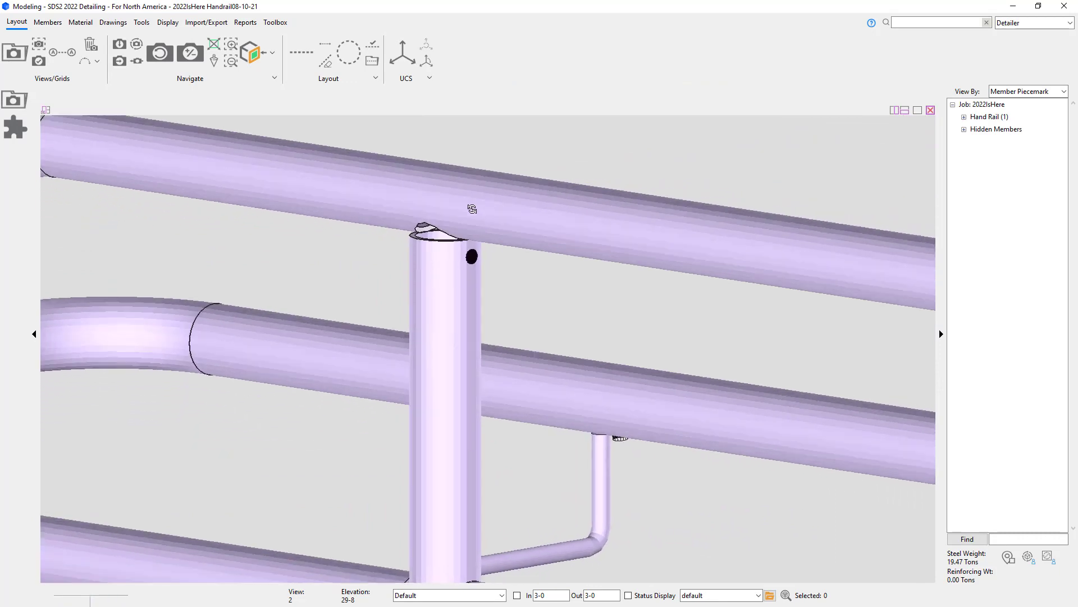
{"action": "scroll", "coordinate": [472, 209], "scroll_direction": "down", "scroll_amount": 5}
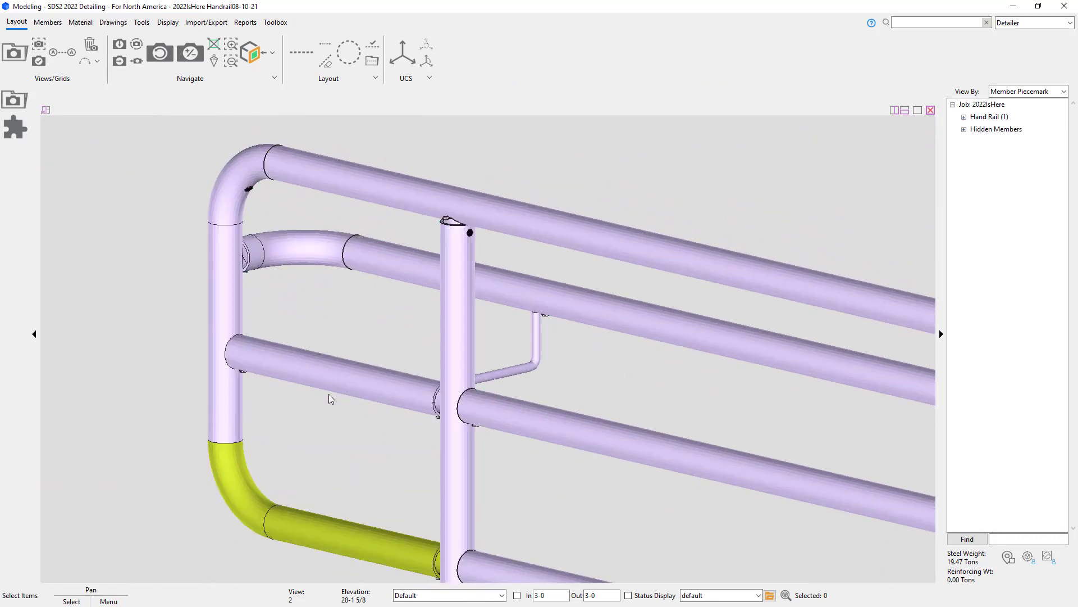
{"action": "double_click", "coordinate": [544, 236]}
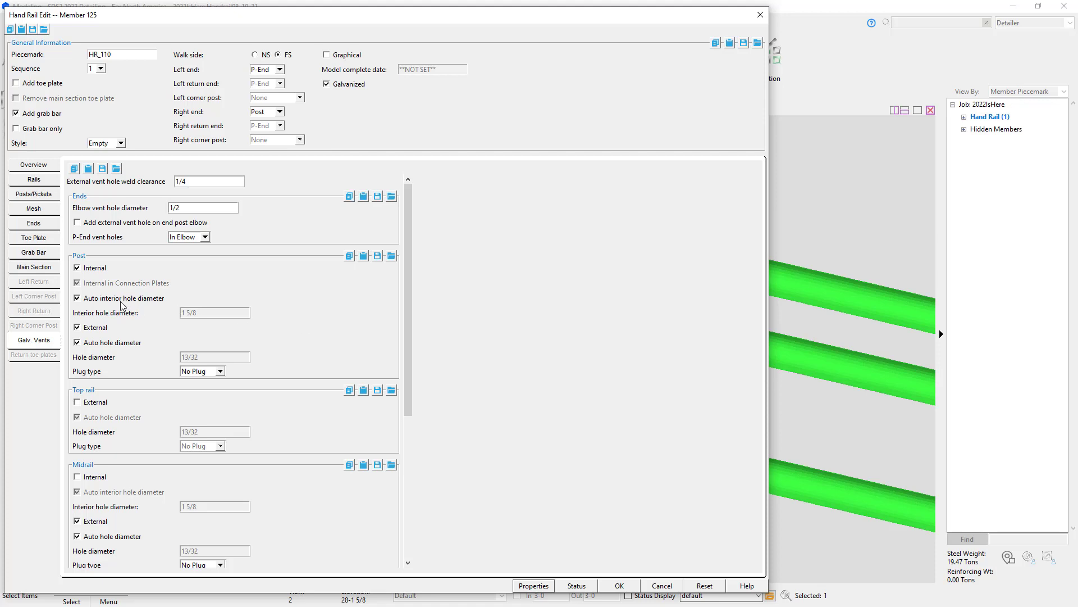
{"action": "left_click", "coordinate": [95, 478]}
{"action": "left_click", "coordinate": [78, 299]}
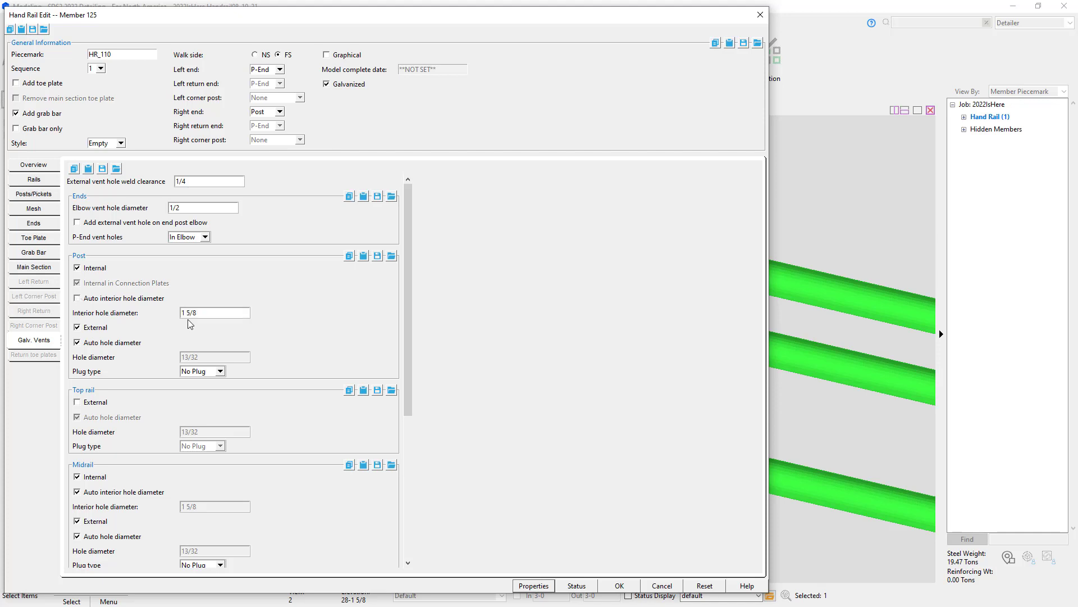
{"action": "key", "text": "Tab"}
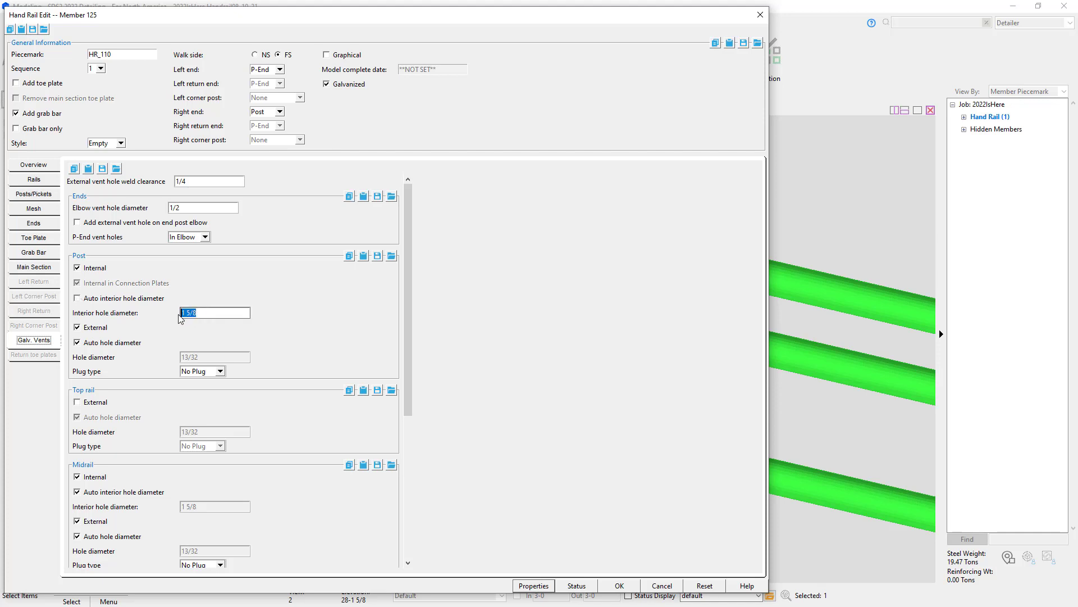
{"action": "type", "text": "1"}
Set the midrails' interior vent hole diameter to 1 with automatic sizing off, and apply the handrail changes.
{"action": "left_click", "coordinate": [78, 492]}
{"action": "key", "text": "Tab"}
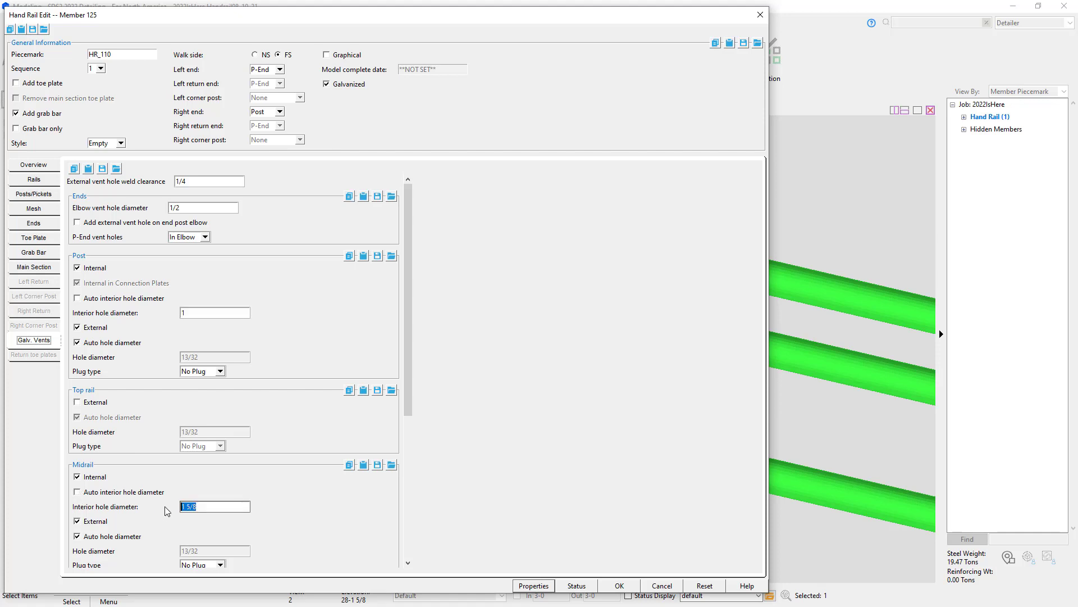
{"action": "type", "text": "1"}
{"action": "left_click", "coordinate": [624, 587]}
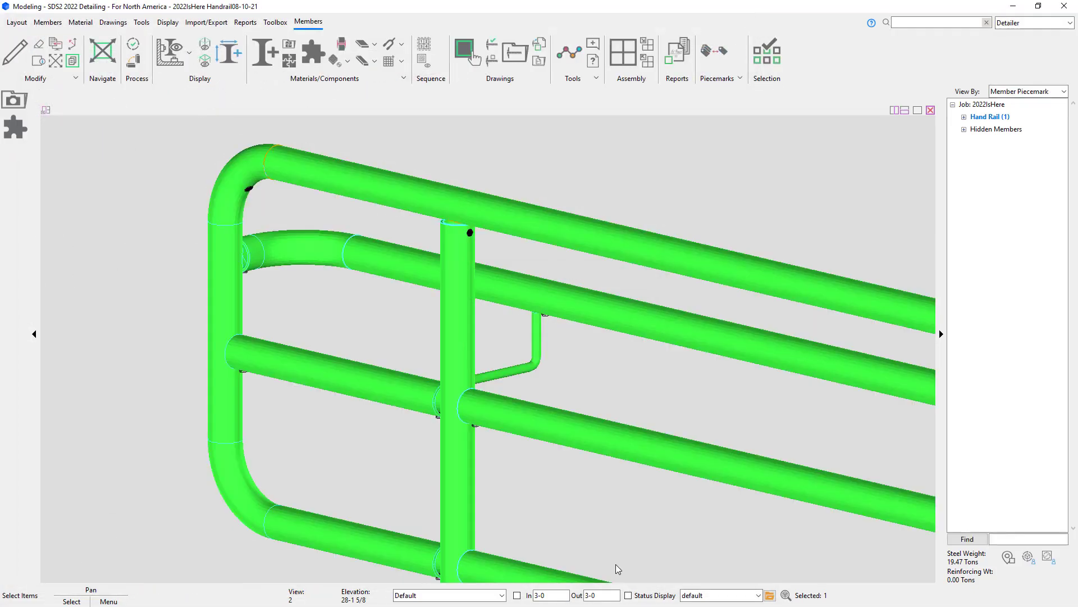
{"action": "left_click", "coordinate": [590, 514]}
Examine the internal vent holes where the posts meet the top rail and the midrails meet the posts.
{"action": "scroll", "coordinate": [465, 202], "scroll_direction": "up", "scroll_amount": 4}
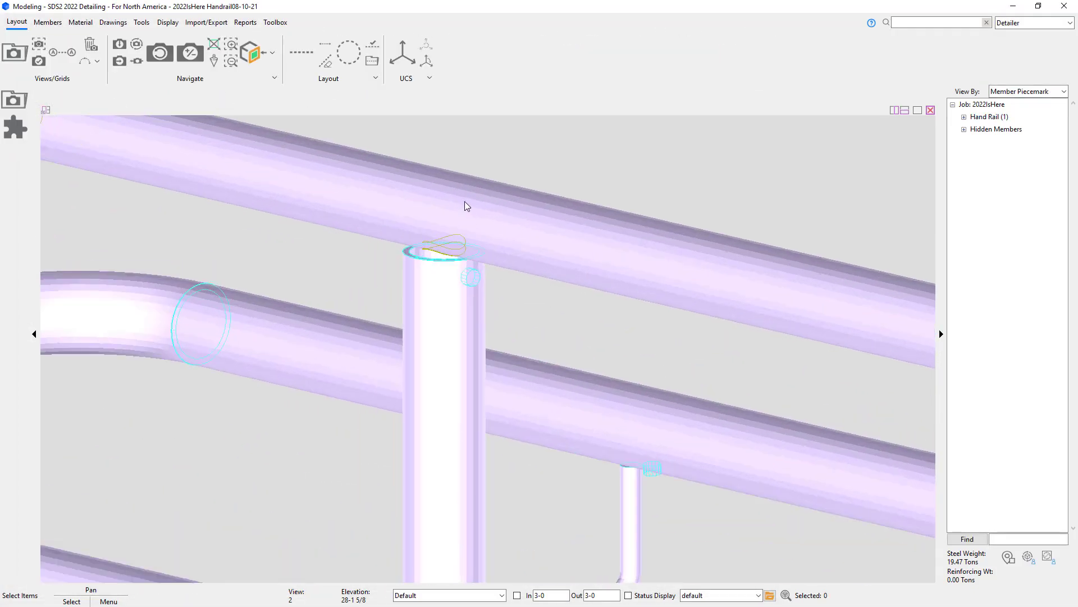
{"action": "scroll", "coordinate": [464, 212], "scroll_direction": "up", "scroll_amount": 3}
{"action": "middle_click_drag", "start_coordinate": [457, 232], "coordinate": [467, 279], "text": "shift"}
{"action": "scroll", "coordinate": [438, 392], "scroll_direction": "down", "scroll_amount": 5}
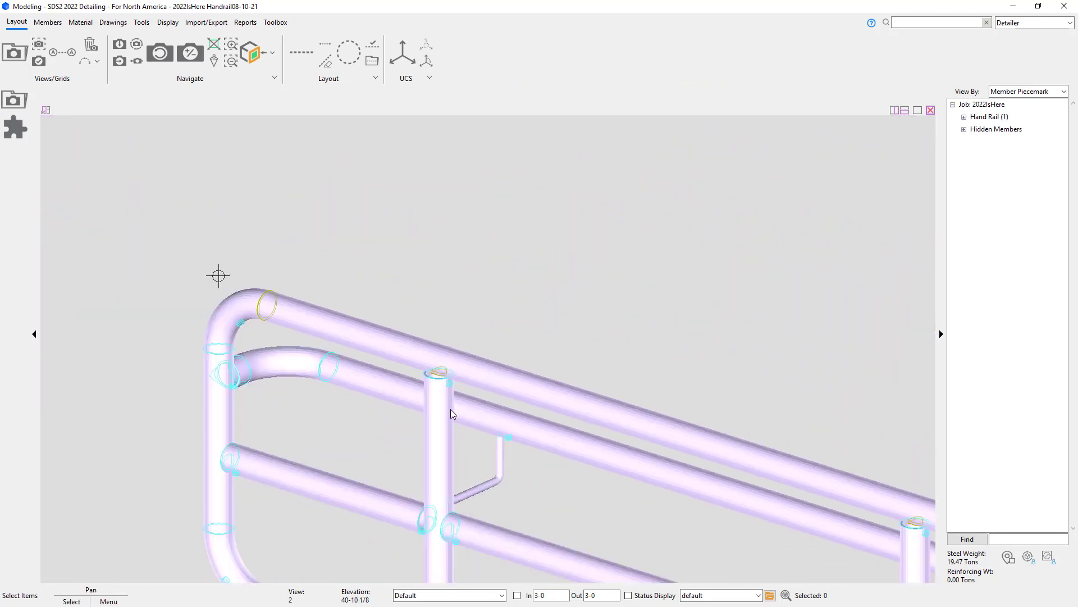
{"action": "scroll", "coordinate": [438, 342], "scroll_direction": "up", "scroll_amount": 6}
{"action": "middle_click_drag", "start_coordinate": [437, 342], "coordinate": [570, 373], "text": "shift"}
{"action": "scroll", "coordinate": [605, 349], "scroll_direction": "down", "scroll_amount": 5}
{"action": "middle_click_drag", "start_coordinate": [594, 448], "coordinate": [527, 197]}
{"action": "scroll", "coordinate": [521, 396], "scroll_direction": "up", "scroll_amount": 7}
{"action": "middle_click_drag", "start_coordinate": [525, 416], "coordinate": [463, 445], "text": "shift"}
{"action": "scroll", "coordinate": [516, 441], "scroll_direction": "down", "scroll_amount": 3}
{"action": "scroll", "coordinate": [517, 441], "scroll_direction": "down", "scroll_amount": 3}
{"action": "scroll", "coordinate": [488, 289], "scroll_direction": "up", "scroll_amount": 3}
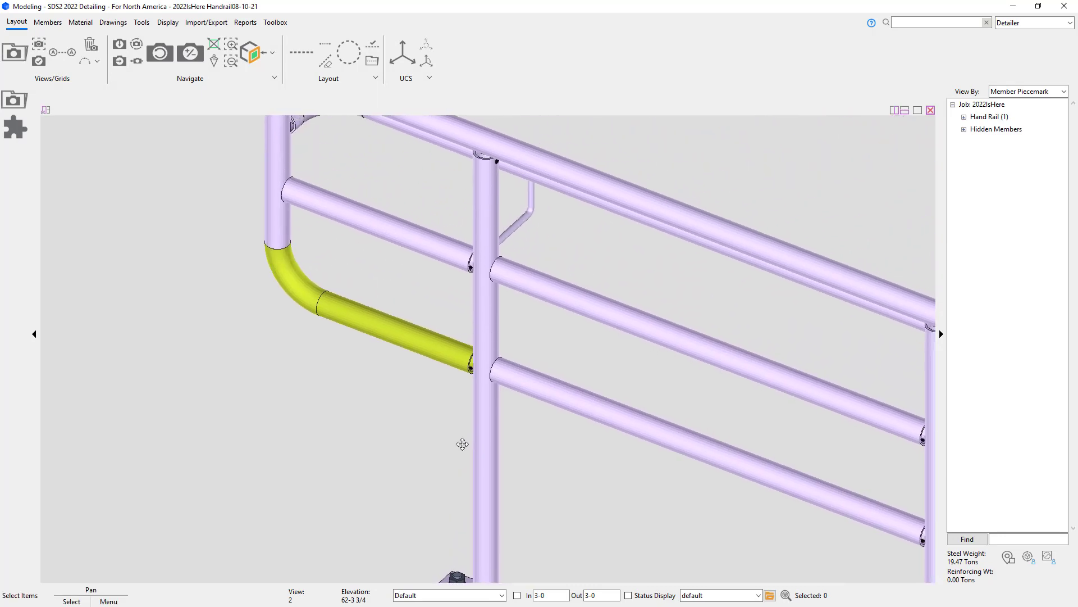
Turn off internal vent holes for the handrail's posts, keeping Internal in Connection Plates on, and apply the change.
{"action": "left_click", "coordinate": [491, 398]}
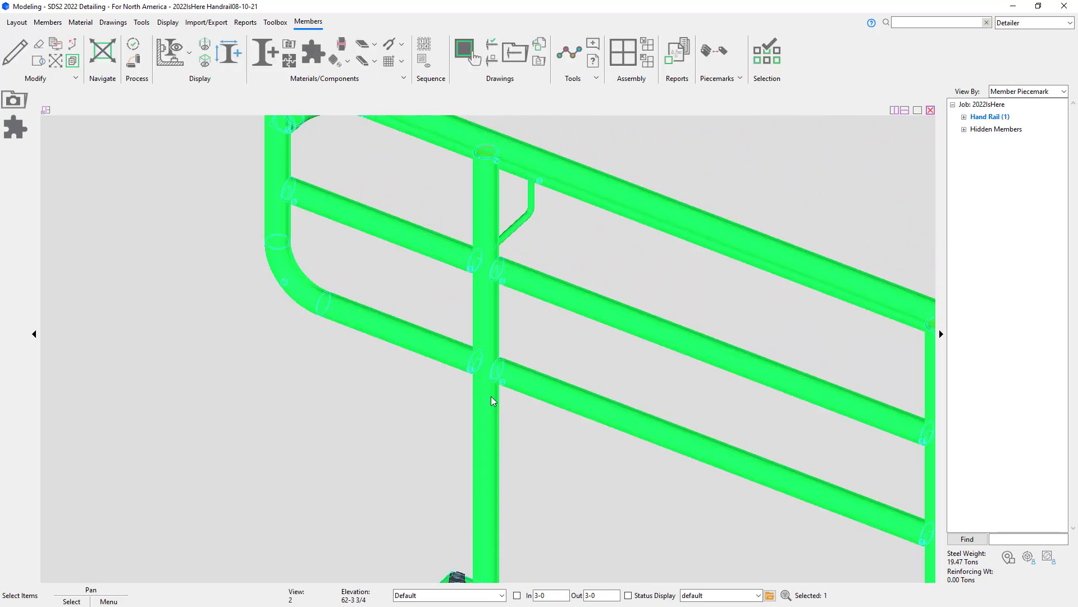
{"action": "left_click", "coordinate": [491, 397]}
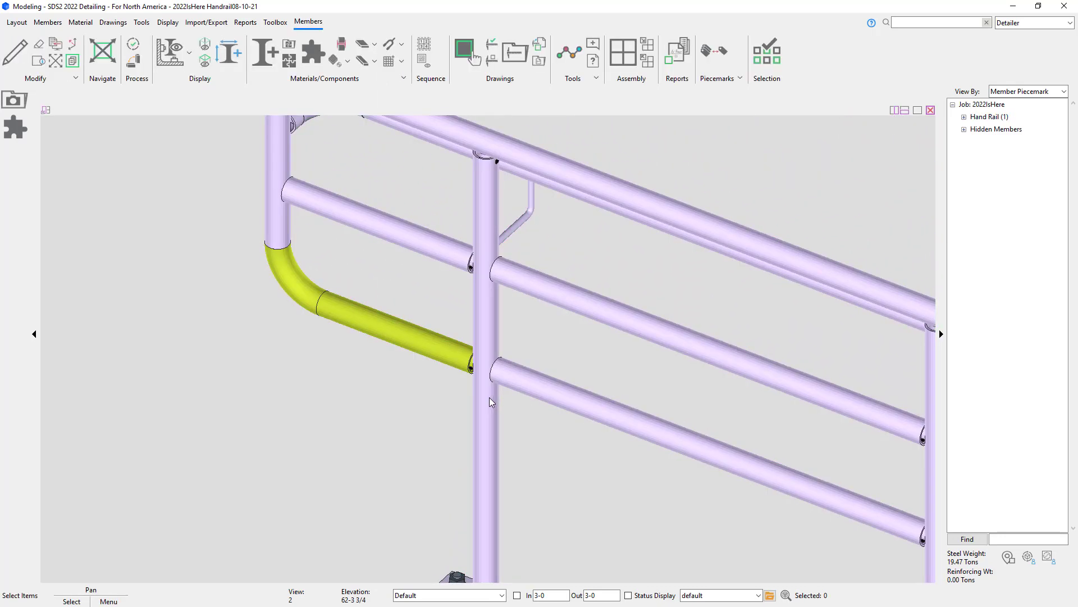
{"action": "double_click", "coordinate": [491, 397]}
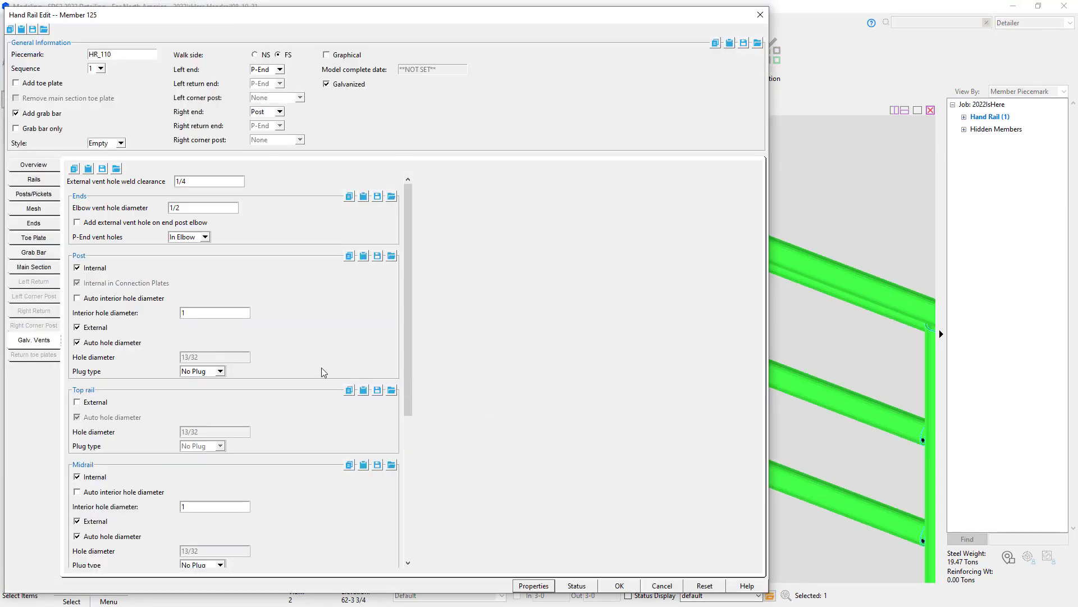
{"action": "left_click", "coordinate": [78, 268]}
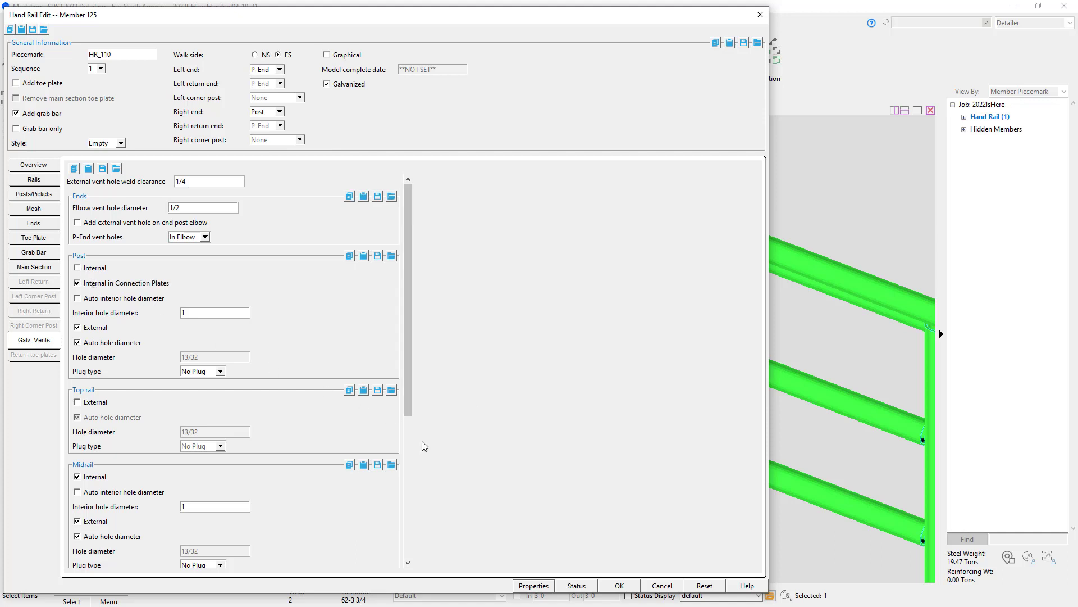
{"action": "left_click", "coordinate": [621, 585]}
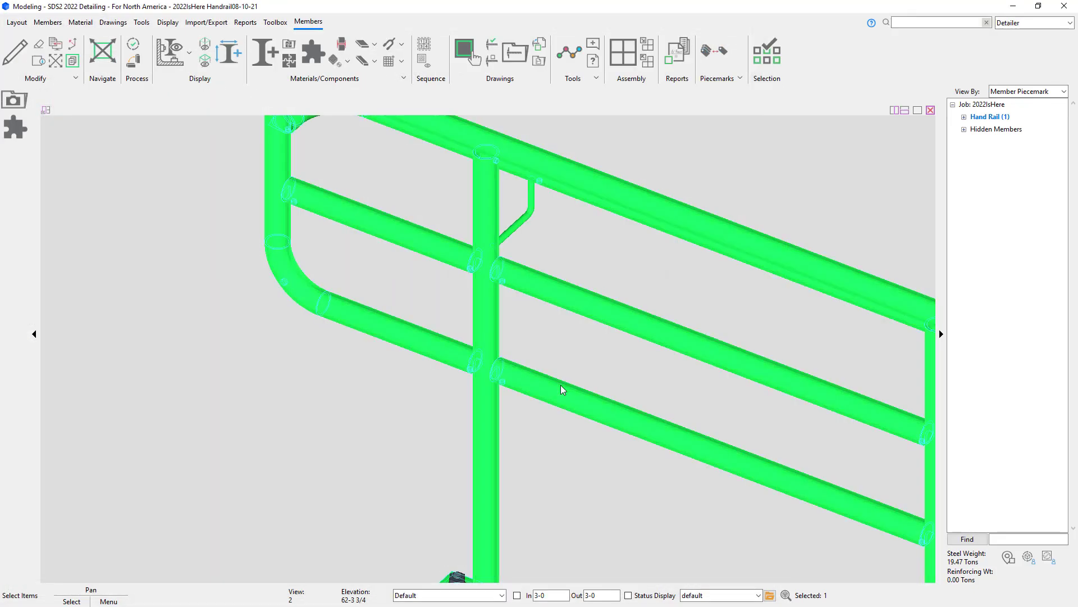
Examine the vent holes at the post's junction with the top rail and at its bolted base plate.
{"action": "scroll", "coordinate": [483, 141], "scroll_direction": "up", "scroll_amount": 6}
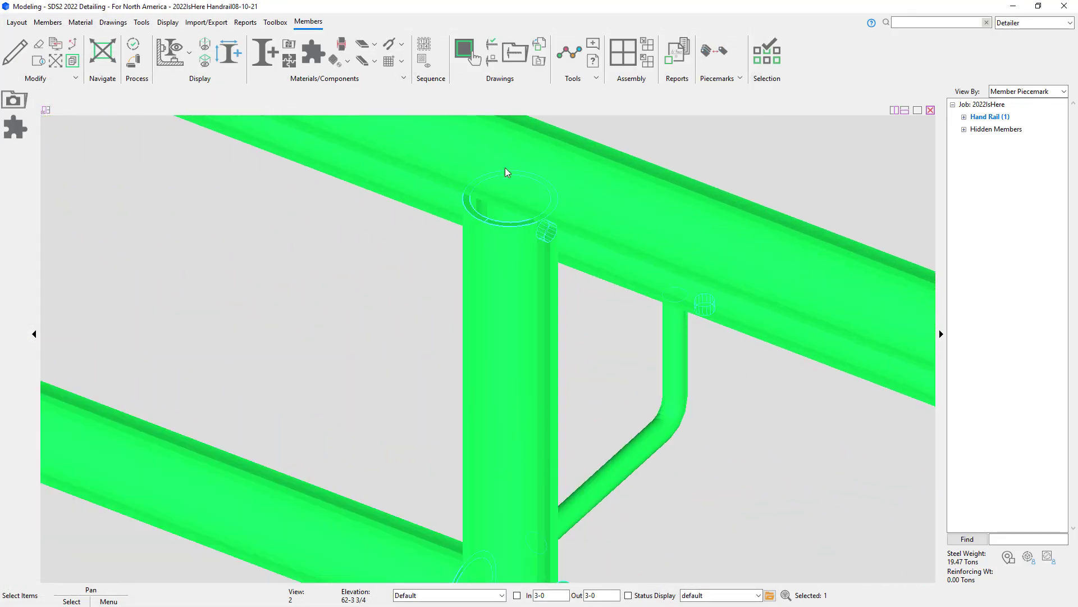
{"action": "mouse_move", "coordinate": [526, 196]}
{"action": "middle_mouse_down"}
{"action": "mouse_move", "coordinate": [542, 101]}
{"action": "mouse_move", "coordinate": [528, 177]}
{"action": "middle_mouse_up"}
{"action": "scroll", "coordinate": [528, 178], "scroll_direction": "down", "scroll_amount": 4}
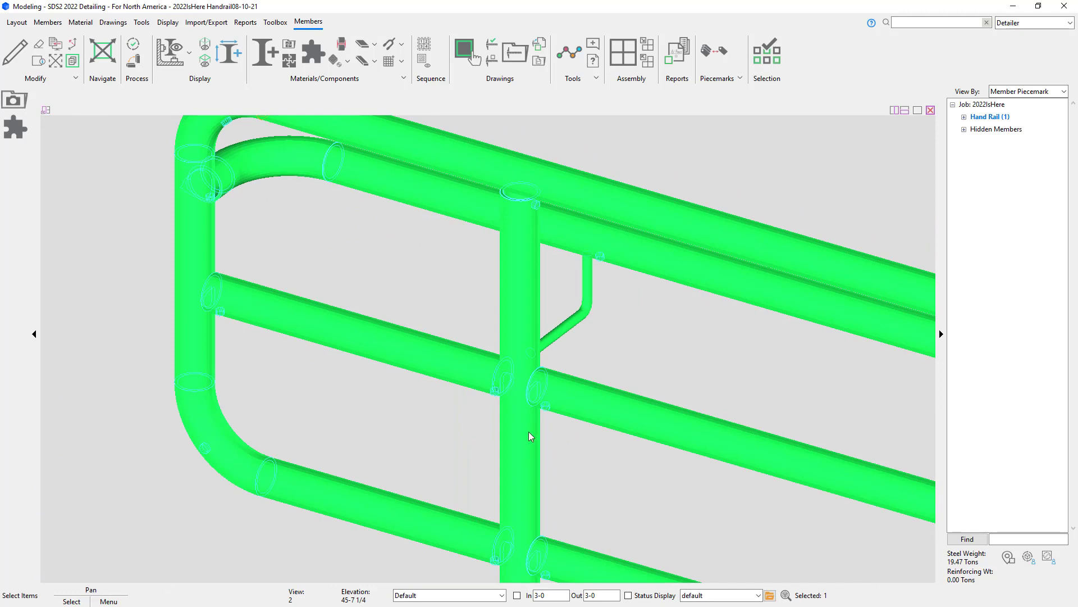
{"action": "middle_click_drag", "start_coordinate": [529, 436], "coordinate": [538, 461]}
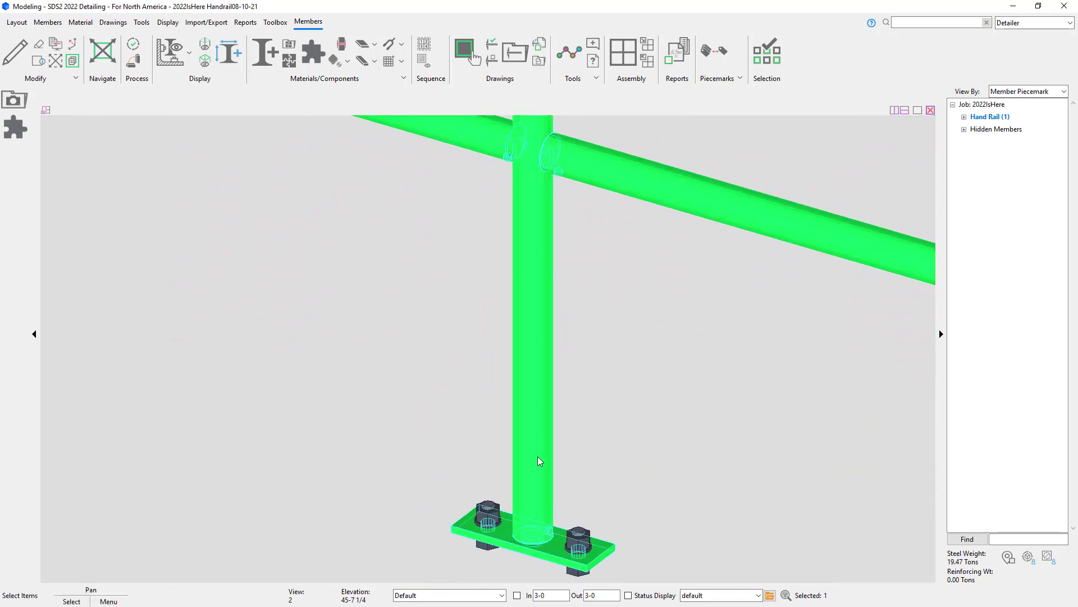
{"action": "scroll", "coordinate": [539, 562], "scroll_direction": "up", "scroll_amount": 5}
{"action": "middle_click_drag", "start_coordinate": [519, 526], "coordinate": [505, 483]}
{"action": "scroll", "coordinate": [511, 477], "scroll_direction": "down", "scroll_amount": 5}
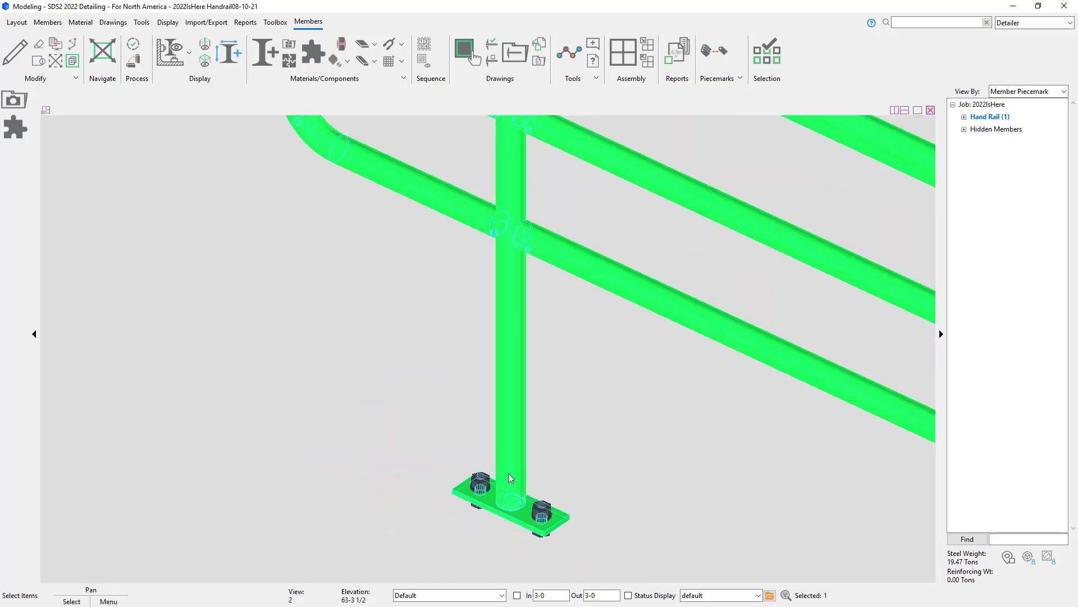
{"action": "scroll", "coordinate": [511, 477], "scroll_direction": "down", "scroll_amount": 5}
{"action": "middle_click_drag", "start_coordinate": [390, 157], "coordinate": [399, 226]}
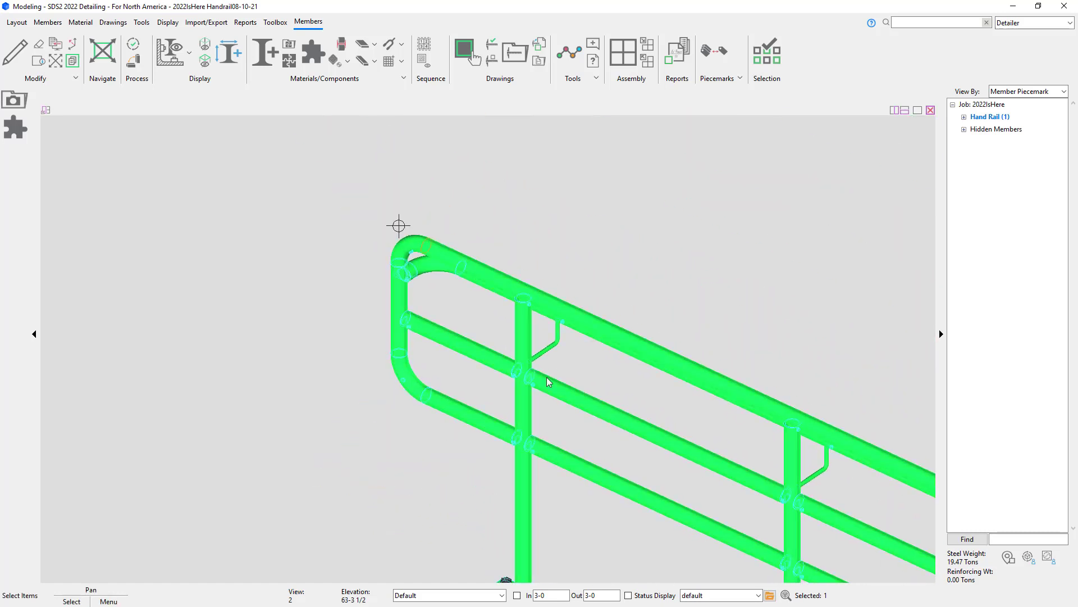
Turn on external vent holes for the handrail's top rail and apply the change.
{"action": "left_click", "coordinate": [559, 314]}
{"action": "double_click", "coordinate": [558, 320]}
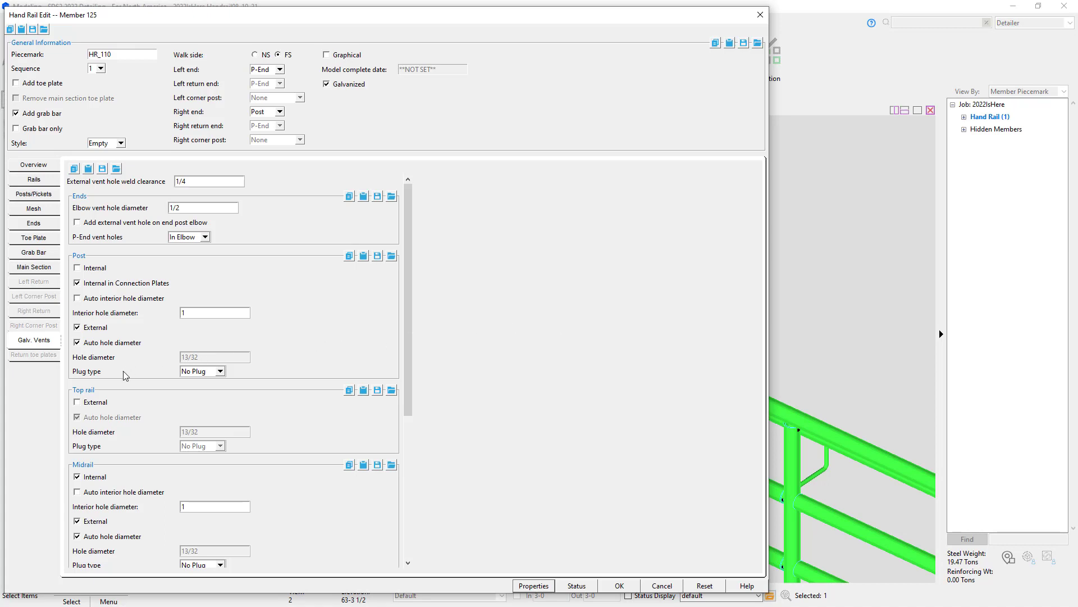
{"action": "left_click", "coordinate": [96, 402]}
{"action": "left_click", "coordinate": [616, 585]}
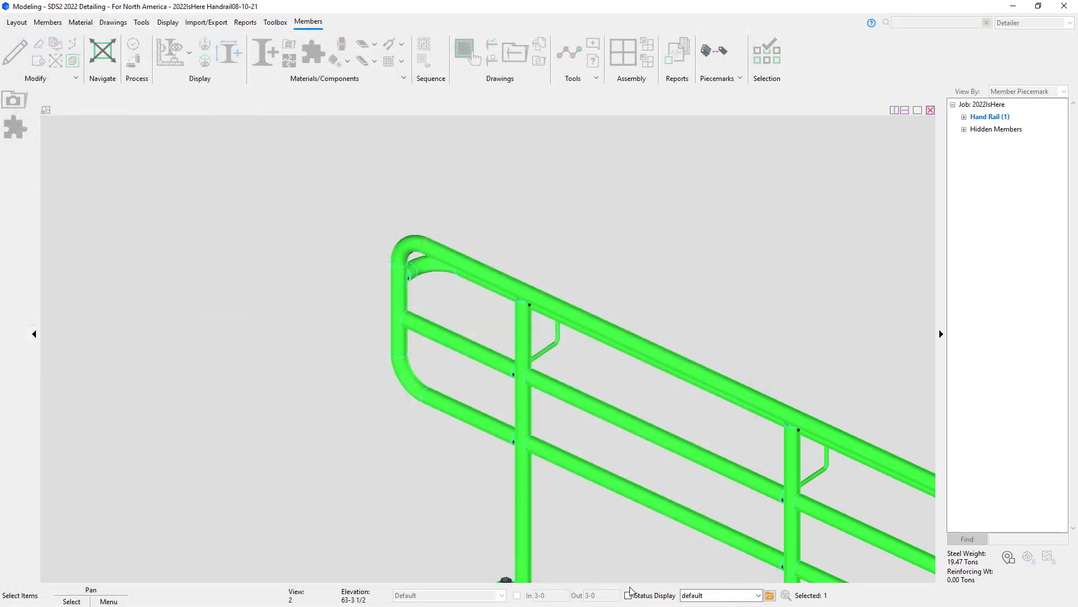
Inspect the vent holes at the post and top rail junction, turn off the posts' external vent holes and apply the change.
{"action": "scroll", "coordinate": [558, 352], "scroll_direction": "up", "scroll_amount": 5}
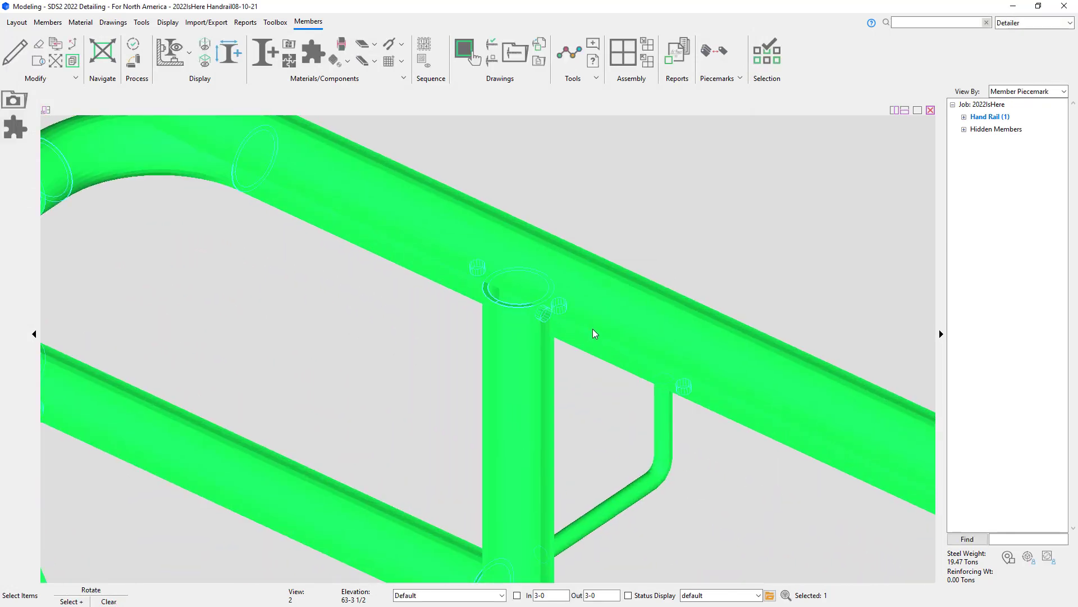
{"action": "middle_click_drag", "start_coordinate": [592, 328], "coordinate": [581, 293]}
{"action": "scroll", "coordinate": [597, 307], "scroll_direction": "down", "scroll_amount": 5}
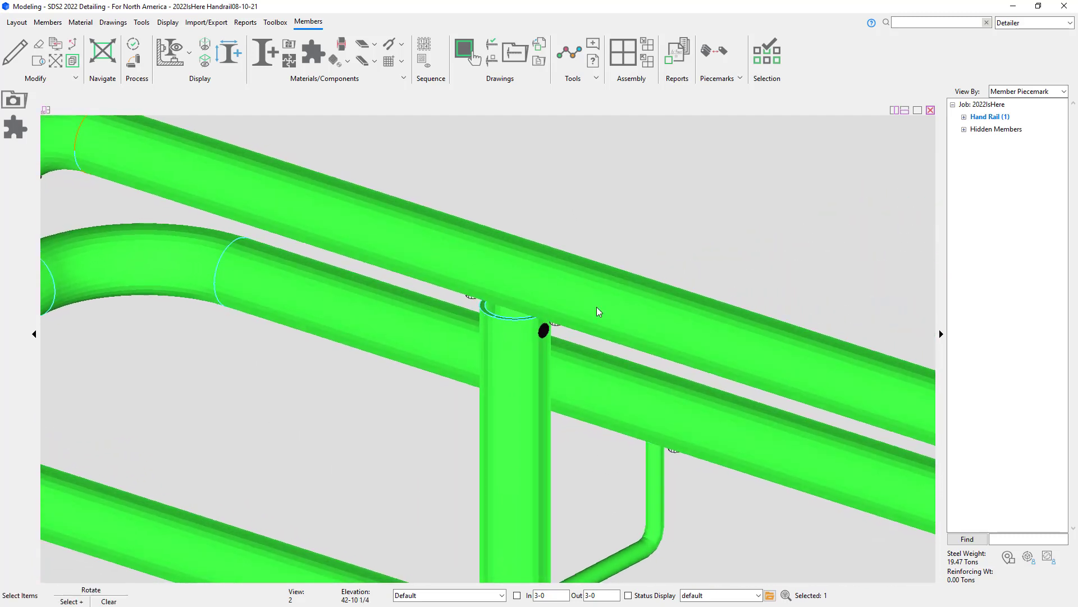
{"action": "middle_click_drag", "start_coordinate": [679, 371], "coordinate": [645, 246]}
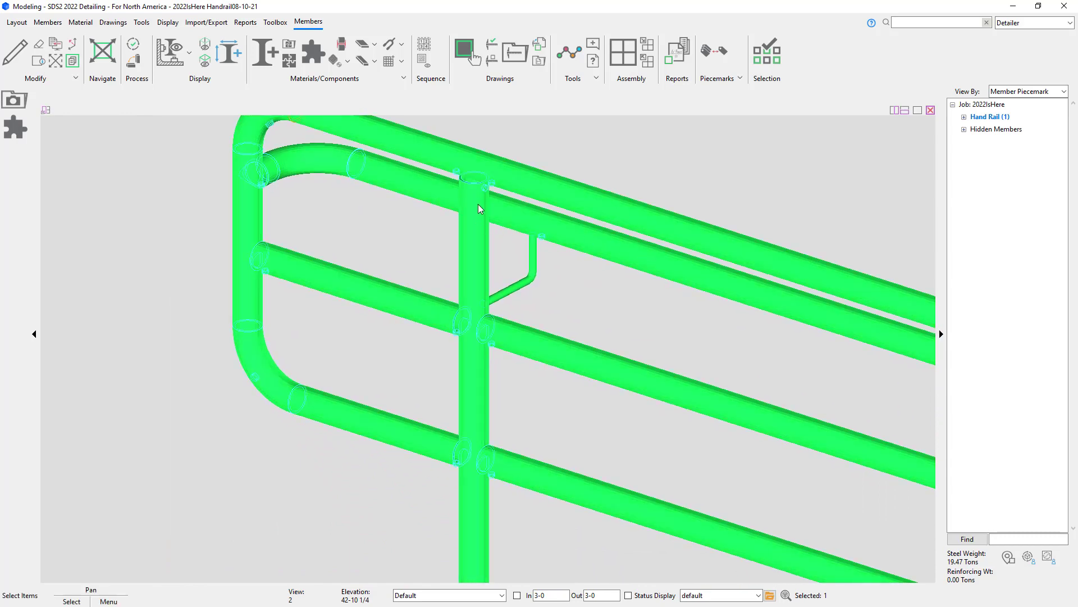
{"action": "left_click", "coordinate": [478, 205]}
{"action": "double_click", "coordinate": [476, 306]}
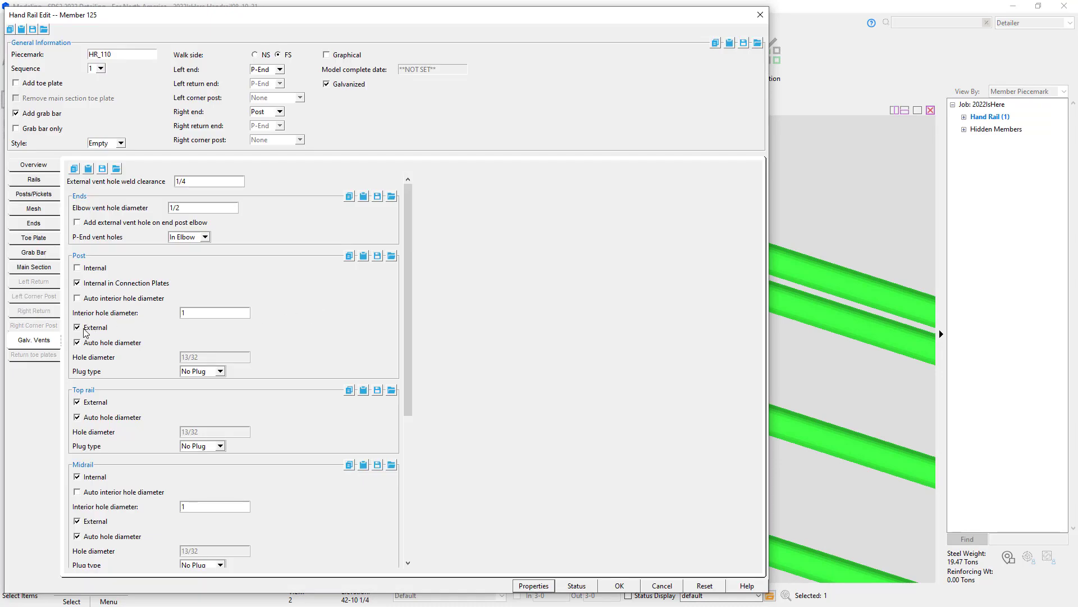
{"action": "left_click", "coordinate": [78, 328]}
{"action": "left_click", "coordinate": [620, 585]}
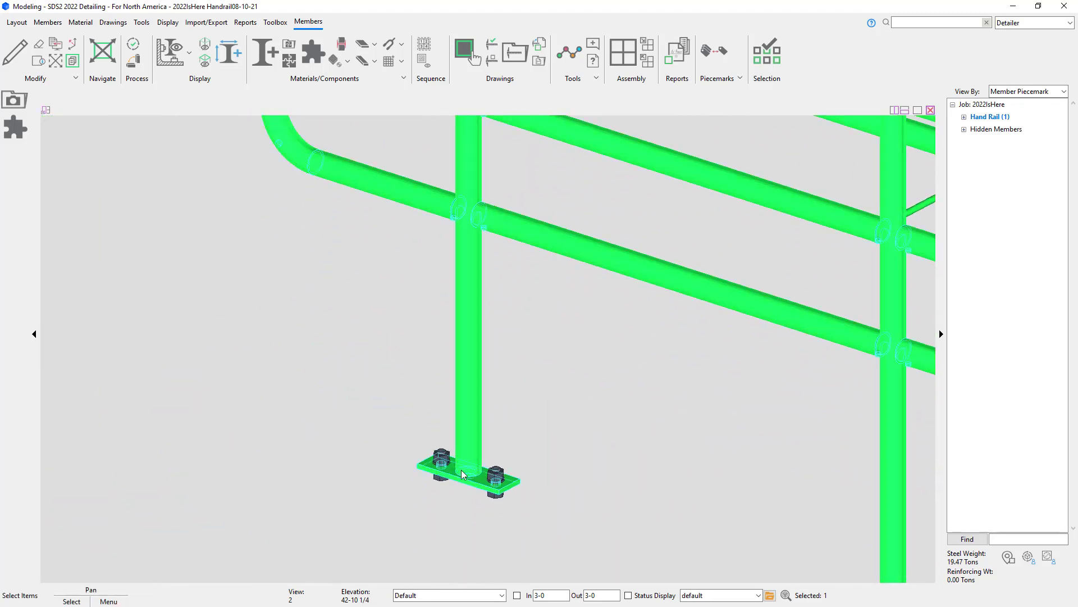
Examine the handrail's post base plate and the upper elbows at both ends for vent holes.
{"action": "scroll", "coordinate": [466, 478], "scroll_direction": "up", "scroll_amount": 3}
{"action": "scroll", "coordinate": [472, 496], "scroll_direction": "down", "scroll_amount": 3}
{"action": "scroll", "coordinate": [494, 337], "scroll_direction": "down", "scroll_amount": 5}
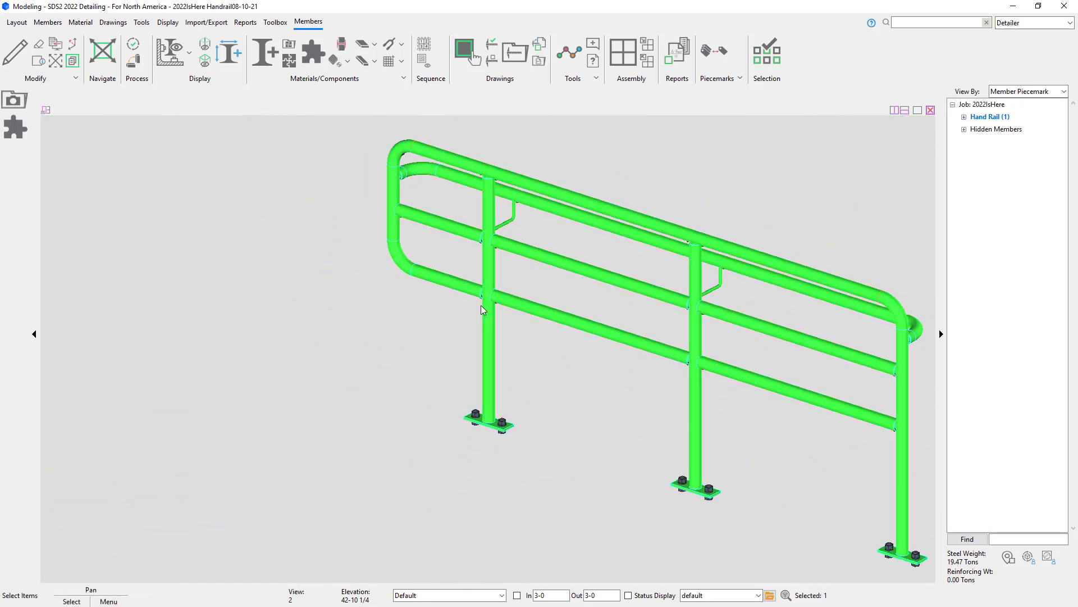
{"action": "left_click", "coordinate": [646, 427]}
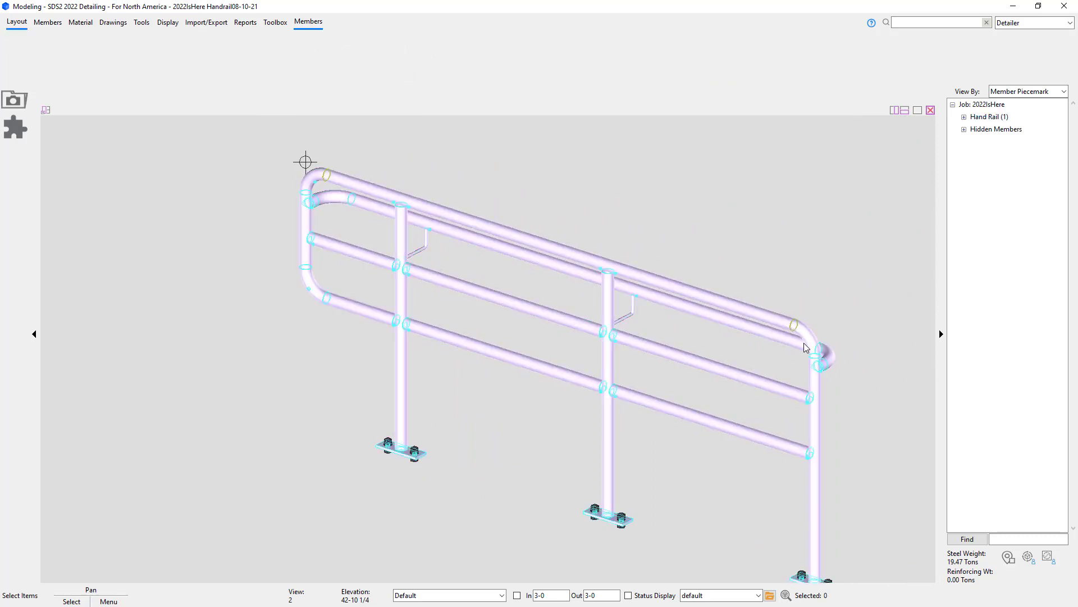
{"action": "scroll", "coordinate": [803, 338], "scroll_direction": "up", "scroll_amount": 5}
{"action": "middle_click_drag", "start_coordinate": [801, 336], "coordinate": [862, 284]}
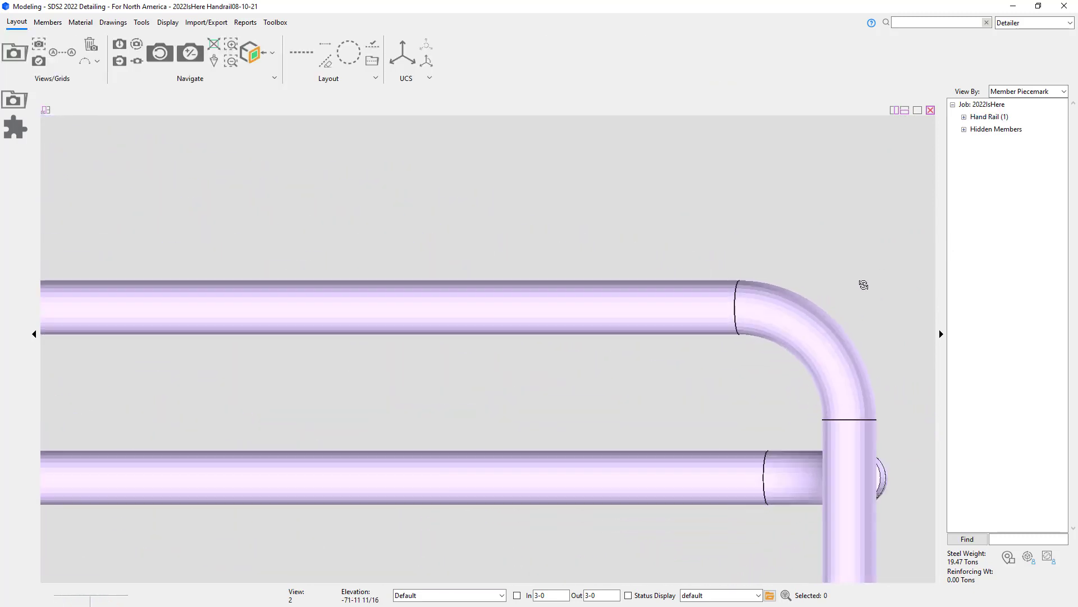
{"action": "scroll", "coordinate": [864, 286], "scroll_direction": "down", "scroll_amount": 3}
{"action": "middle_click_drag", "start_coordinate": [373, 320], "coordinate": [282, 278]}
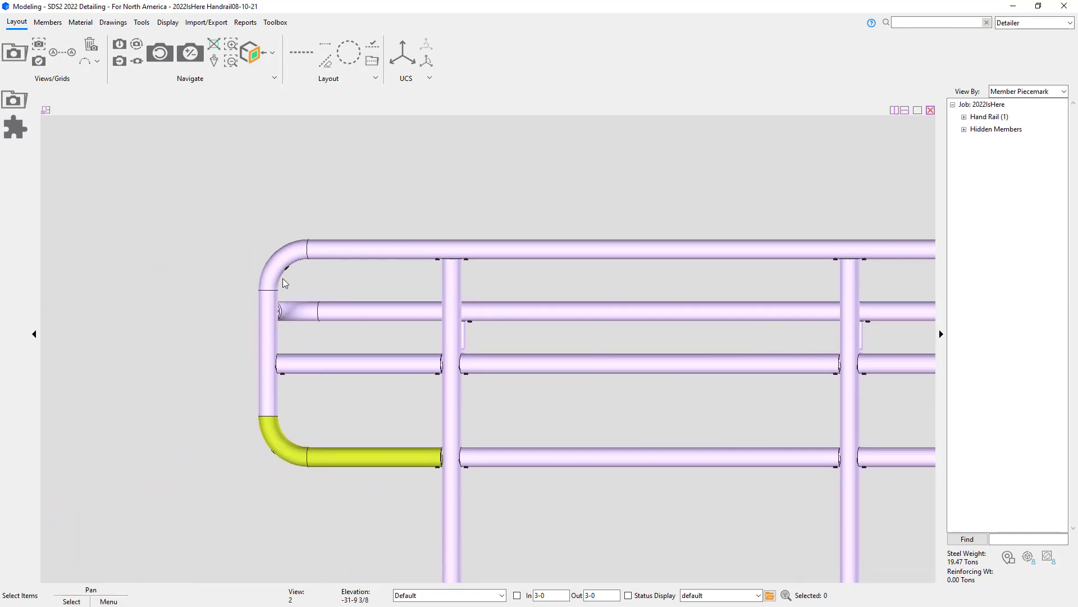
Add an external vent hole on the end post elbow, keeping P-End vent holes In Elbow, and apply the change.
{"action": "scroll", "coordinate": [282, 278], "scroll_direction": "up", "scroll_amount": 3}
{"action": "middle_click_drag", "start_coordinate": [269, 225], "coordinate": [584, 234]}
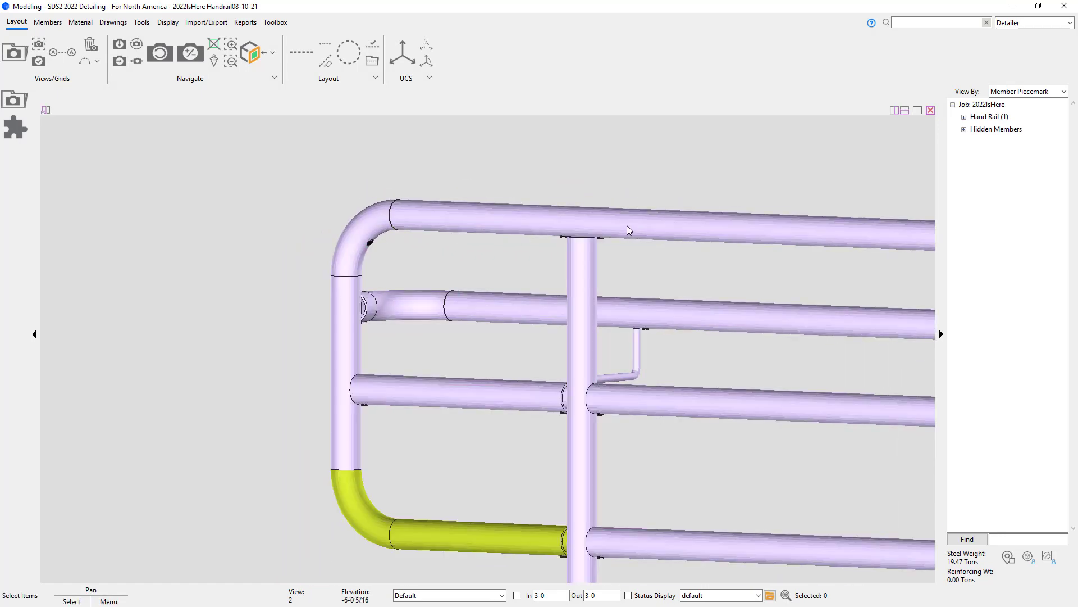
{"action": "double_click", "coordinate": [627, 226]}
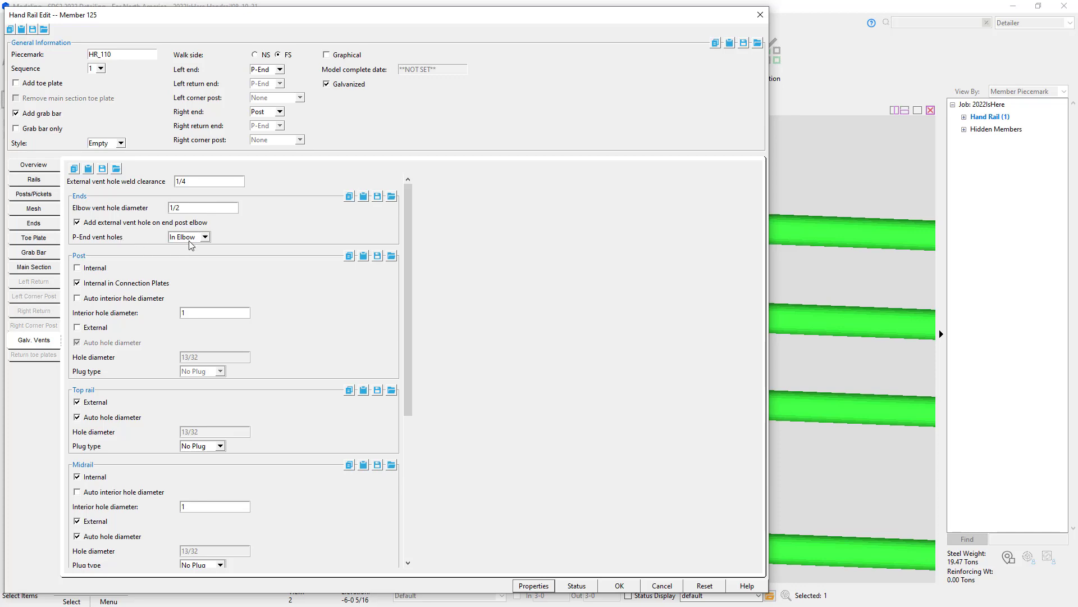
{"action": "left_click", "coordinate": [619, 584]}
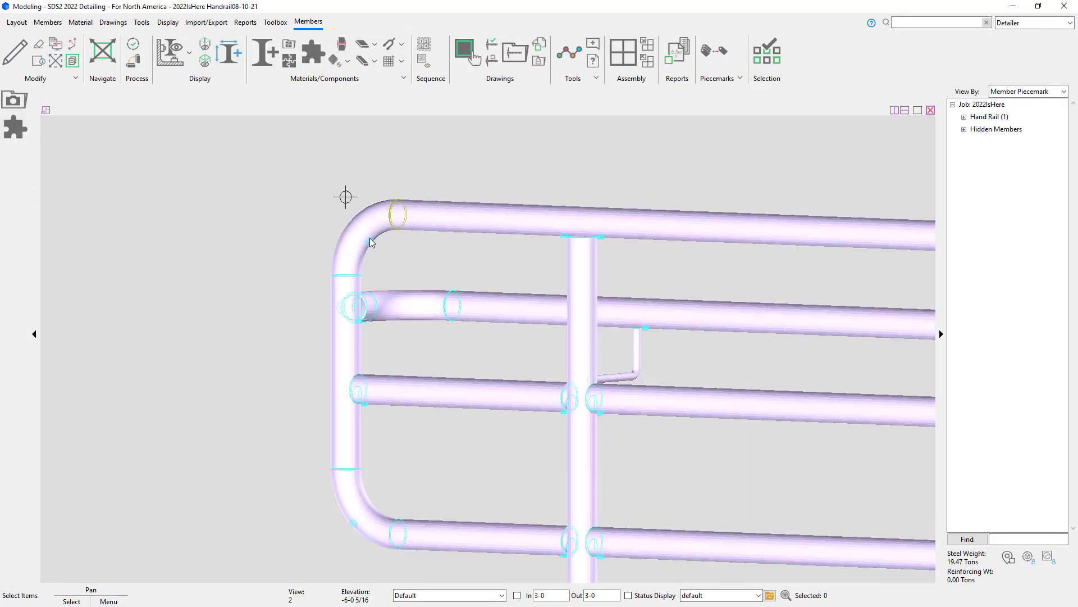
Check the vent hole at the end post elbow, set the P-End vent holes to In Rail and apply the change.
{"action": "scroll", "coordinate": [486, 264], "scroll_direction": "down", "scroll_amount": 3}
{"action": "middle_click_drag", "start_coordinate": [697, 283], "coordinate": [319, 291]}
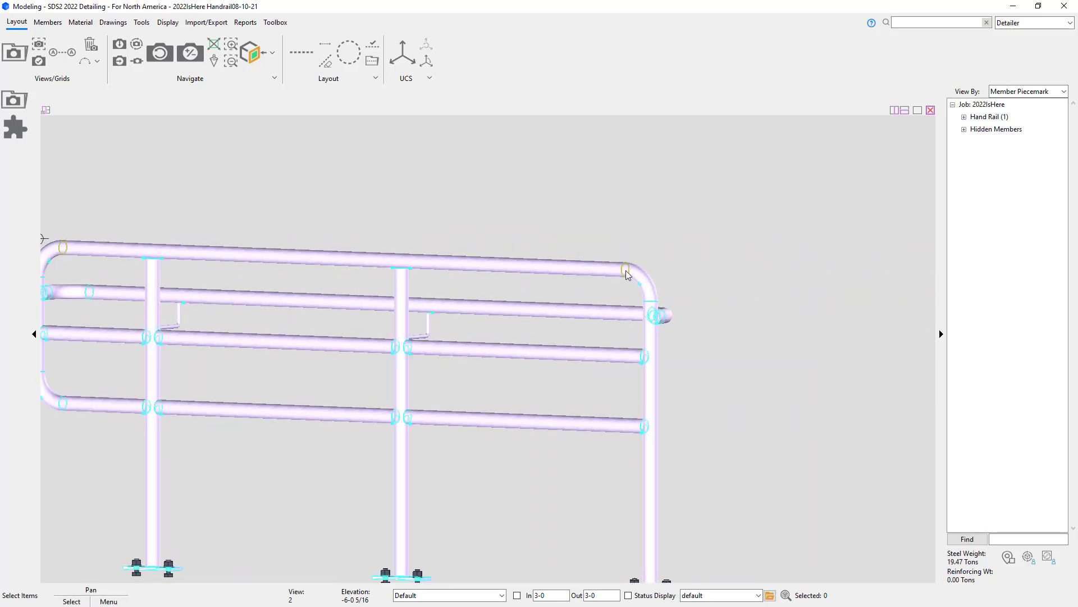
{"action": "scroll", "coordinate": [639, 281], "scroll_direction": "up", "scroll_amount": 4}
{"action": "middle_click_drag", "start_coordinate": [641, 285], "coordinate": [616, 337], "text": "shift"}
{"action": "scroll", "coordinate": [456, 308], "scroll_direction": "down", "scroll_amount": 5}
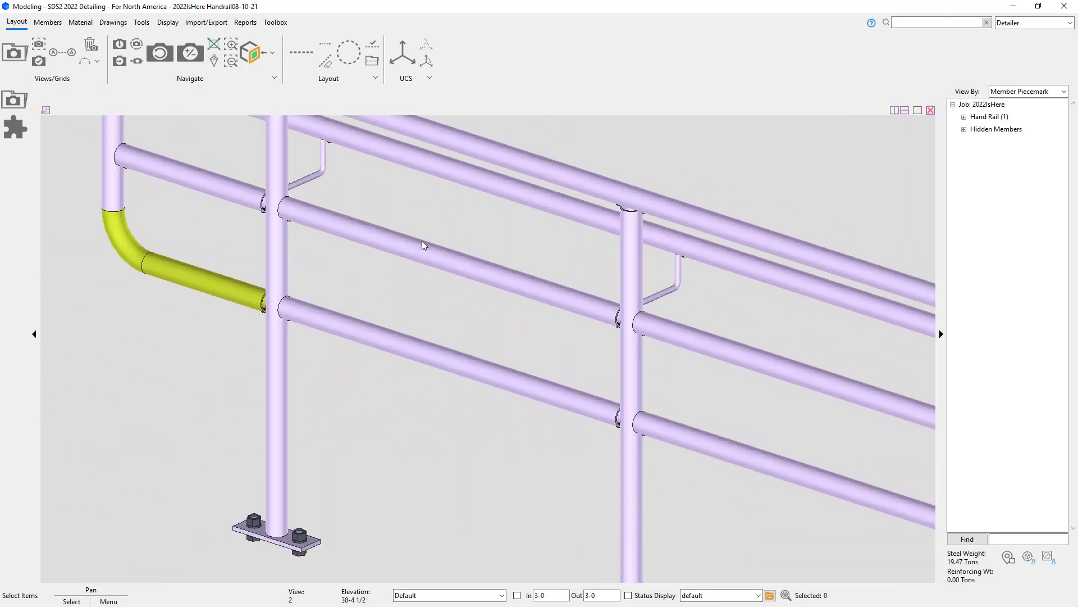
{"action": "double_click", "coordinate": [419, 225]}
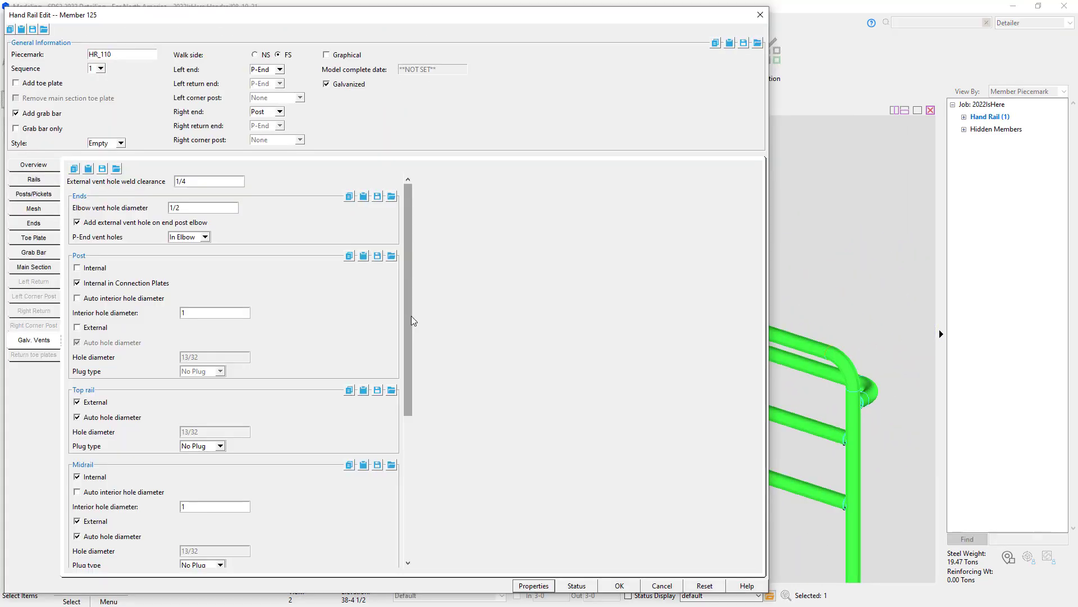
{"action": "left_click", "coordinate": [194, 239]}
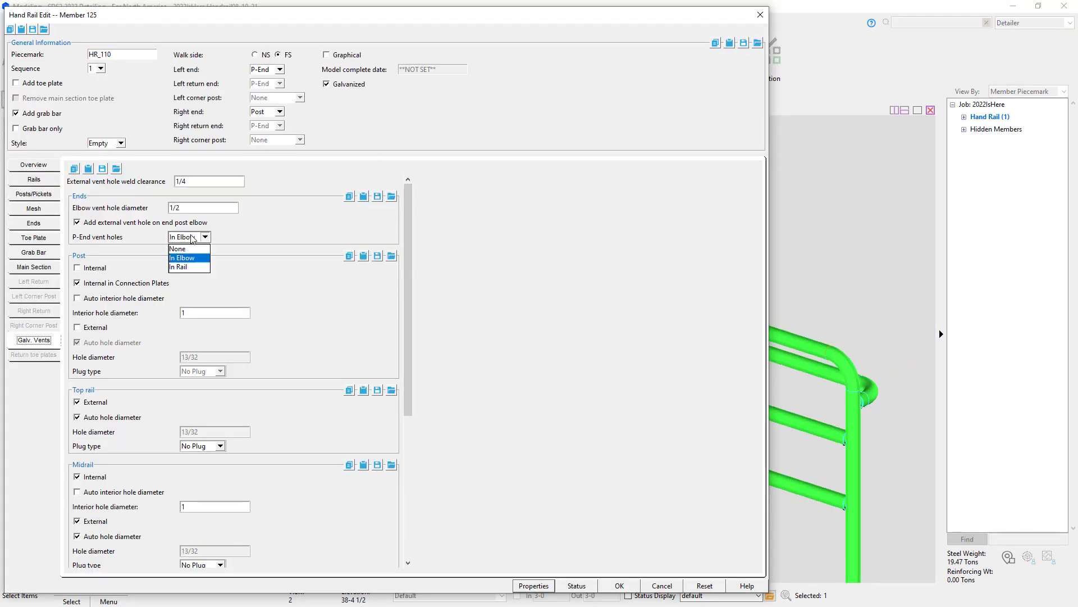
{"action": "left_click", "coordinate": [190, 267]}
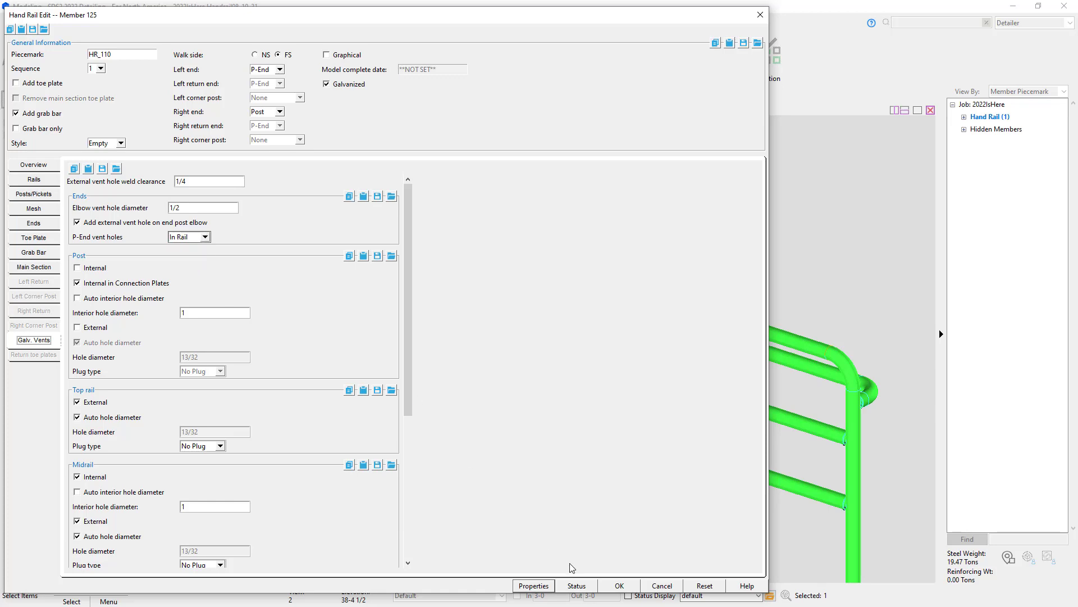
{"action": "left_click", "coordinate": [619, 585]}
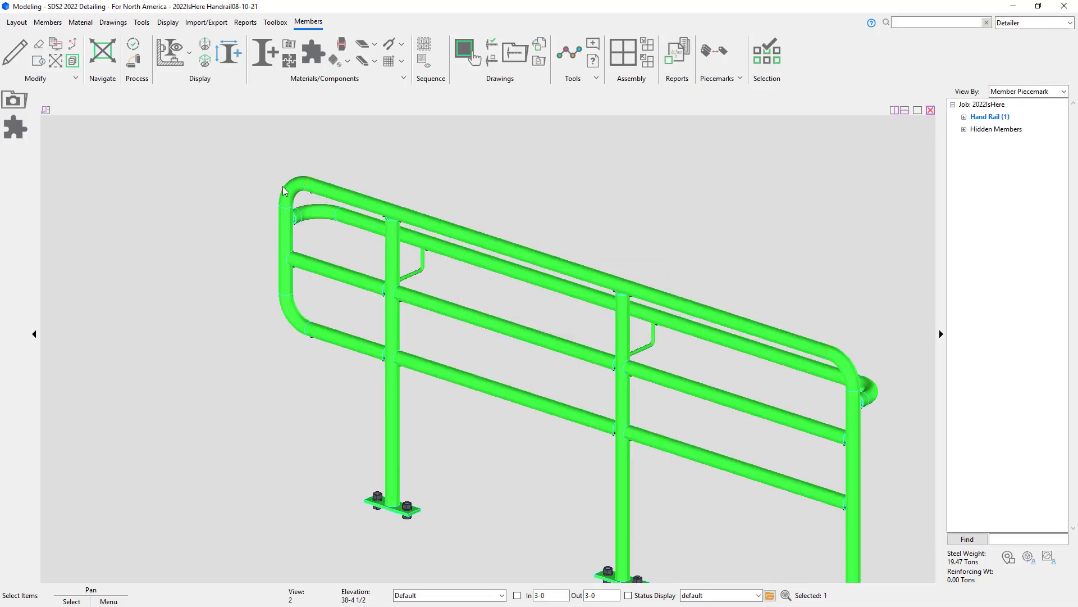
Check the P-End rail vent holes, set P-End vent holes to None with the end post elbow's external hole off, and apply.
{"action": "scroll", "coordinate": [282, 187], "scroll_direction": "up", "scroll_amount": 5}
{"action": "middle_click_drag", "start_coordinate": [474, 238], "coordinate": [378, 228], "text": "shift"}
{"action": "scroll", "coordinate": [344, 445], "scroll_direction": "up", "scroll_amount": 4}
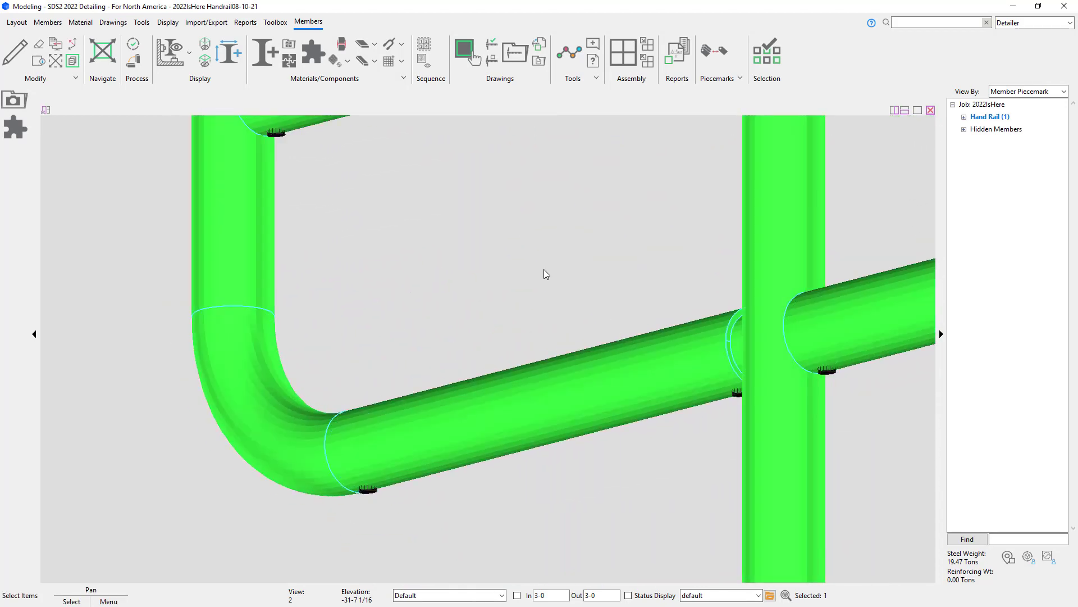
{"action": "scroll", "coordinate": [545, 271], "scroll_direction": "down", "scroll_amount": 4}
{"action": "middle_click_drag", "start_coordinate": [570, 188], "coordinate": [319, 393]}
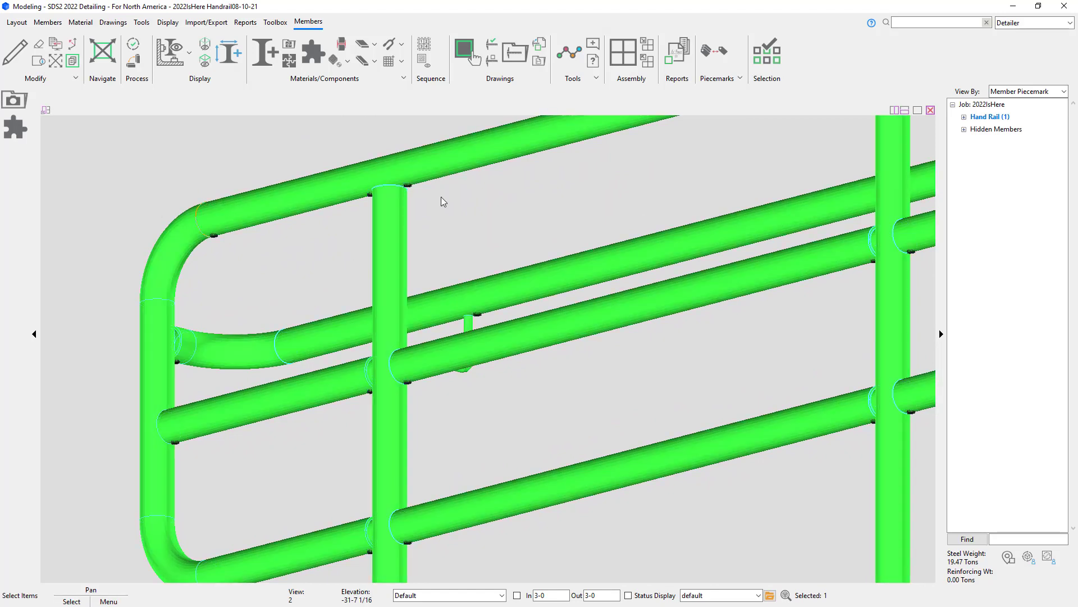
{"action": "double_click", "coordinate": [461, 169]}
{"action": "left_click", "coordinate": [205, 237]}
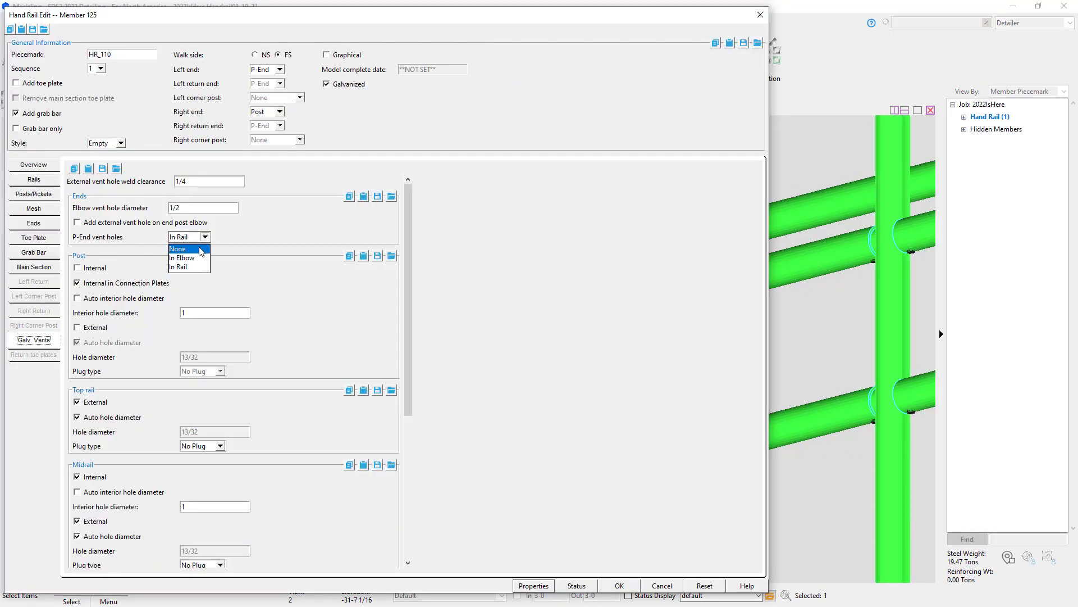
{"action": "left_click", "coordinate": [188, 250]}
{"action": "left_click", "coordinate": [615, 585]}
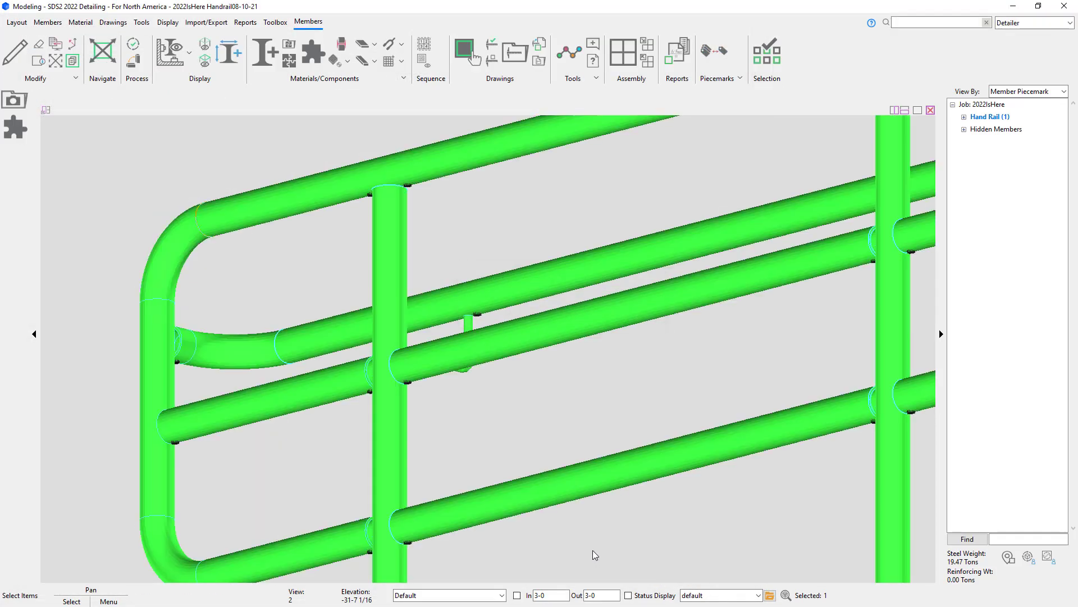
Show the handrail's detail, detailing the member with the current annotation and dimensioning options.
{"action": "left_click", "coordinate": [605, 391]}
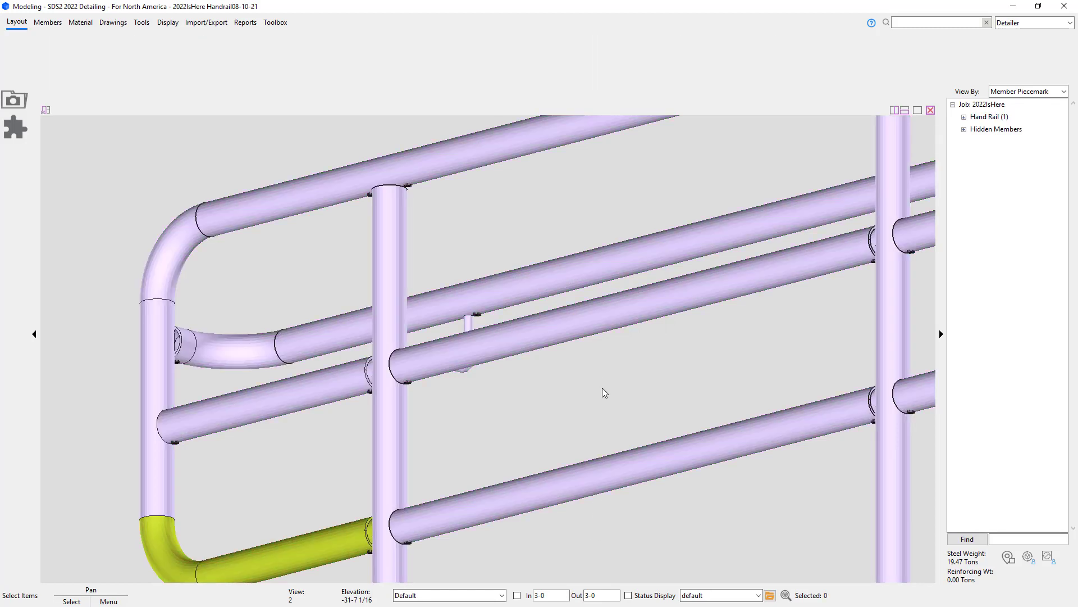
{"action": "middle_click_drag", "start_coordinate": [603, 387], "coordinate": [536, 402]}
{"action": "scroll", "coordinate": [536, 402], "scroll_direction": "down", "scroll_amount": 2}
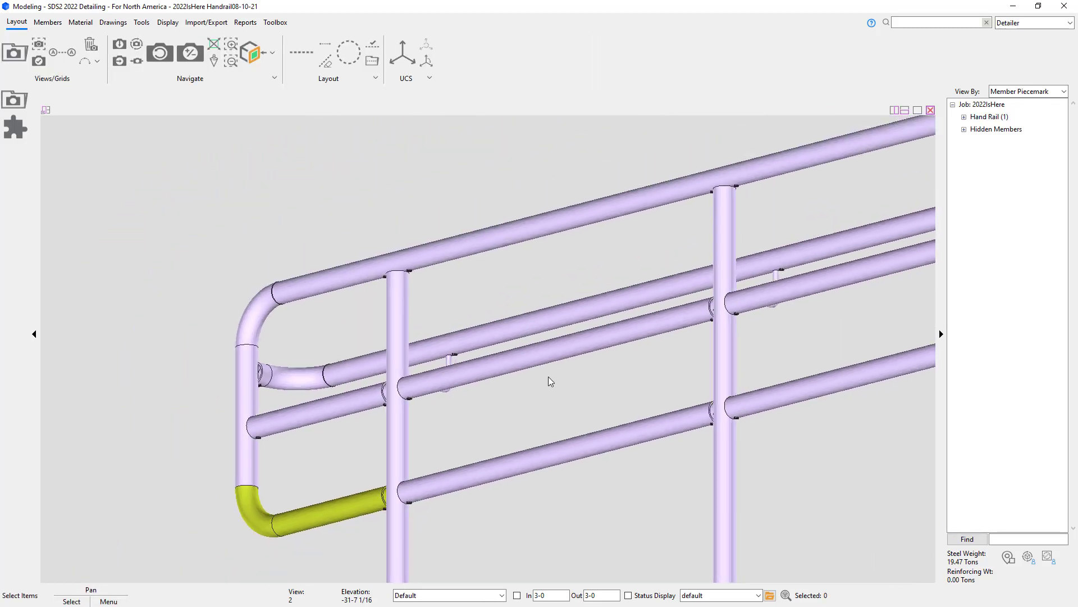
{"action": "left_click", "coordinate": [652, 203]}
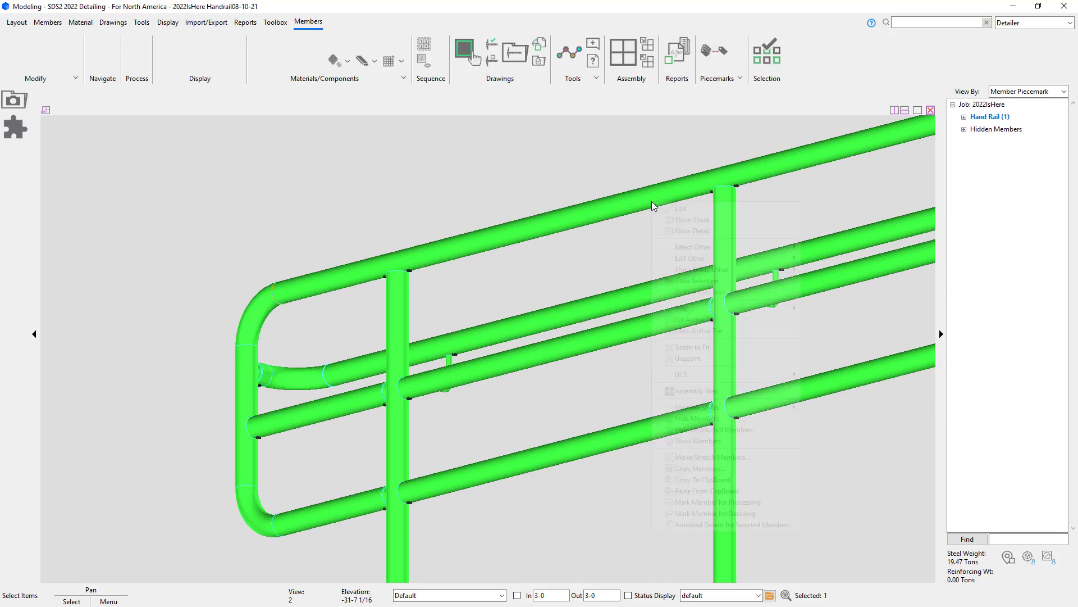
{"action": "right_click", "coordinate": [658, 204]}
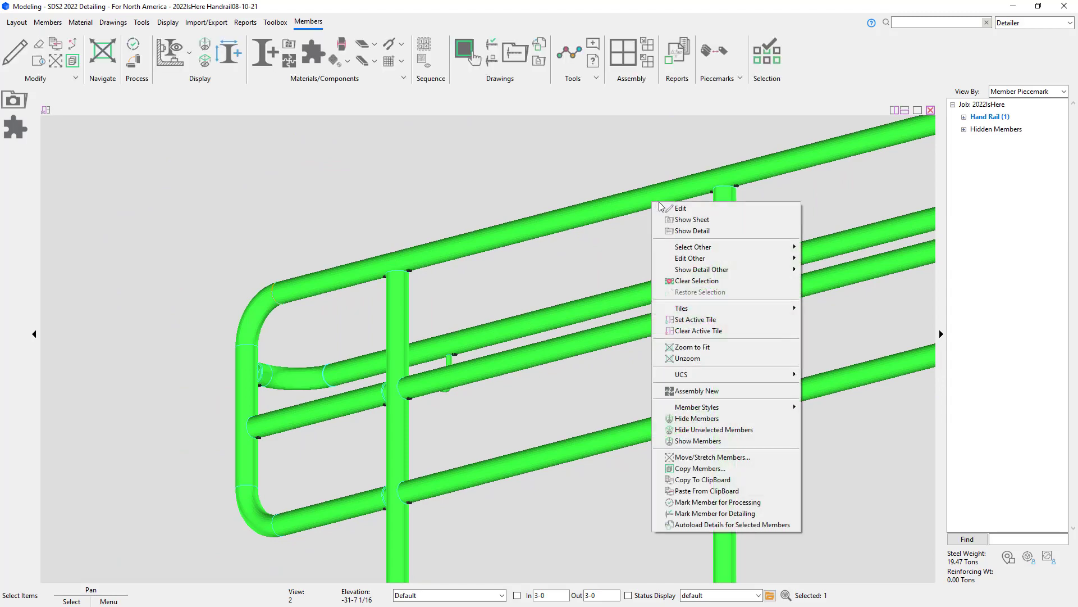
{"action": "left_click", "coordinate": [692, 231]}
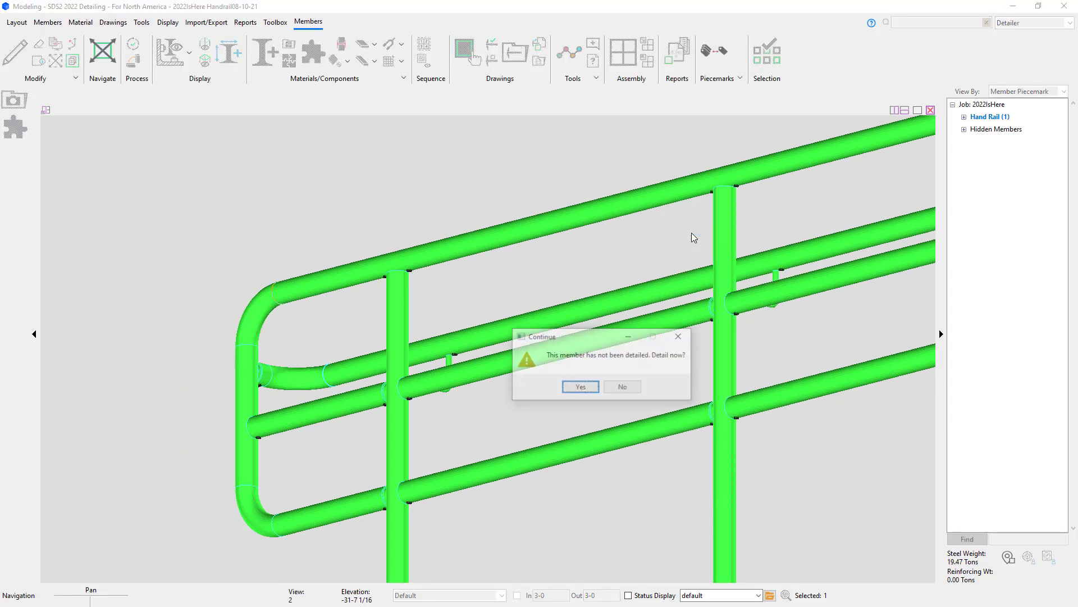
{"action": "left_click", "coordinate": [577, 390]}
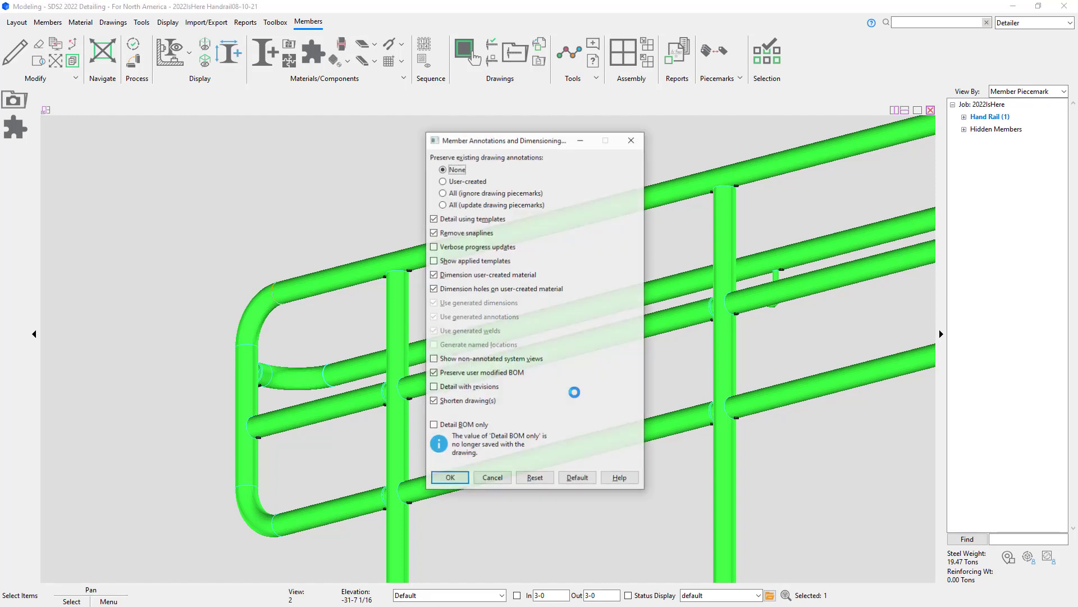
{"action": "left_click", "coordinate": [446, 475]}
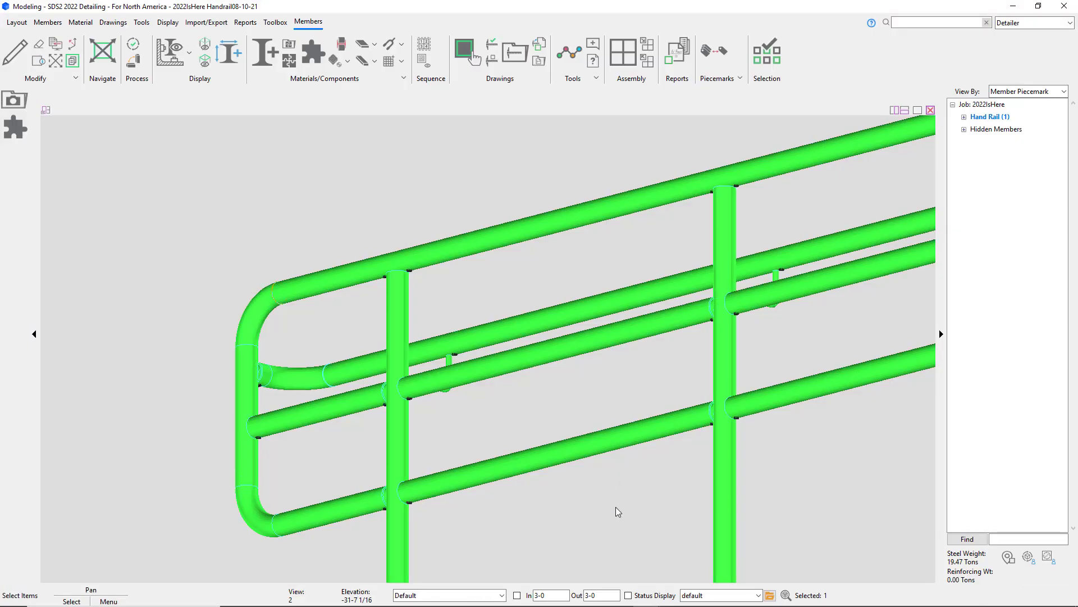
Clear the handrail selection and show all hidden members of the model.
{"action": "left_click", "coordinate": [604, 496]}
{"action": "scroll", "coordinate": [604, 497], "scroll_direction": "down", "scroll_amount": 5}
{"action": "middle_click_drag", "start_coordinate": [702, 474], "coordinate": [489, 363]}
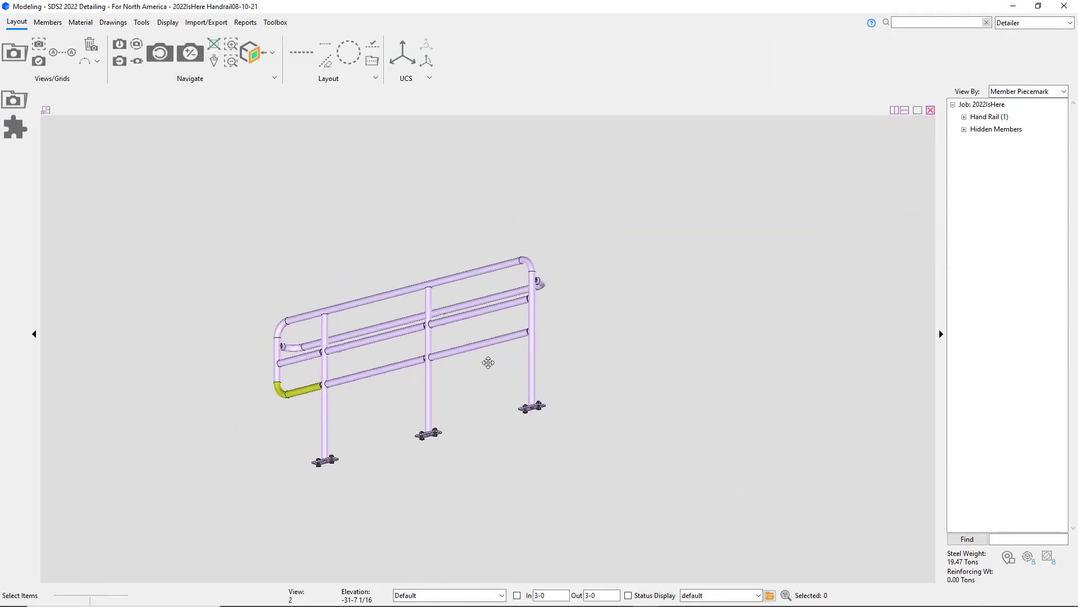
{"action": "right_click", "coordinate": [583, 331]}
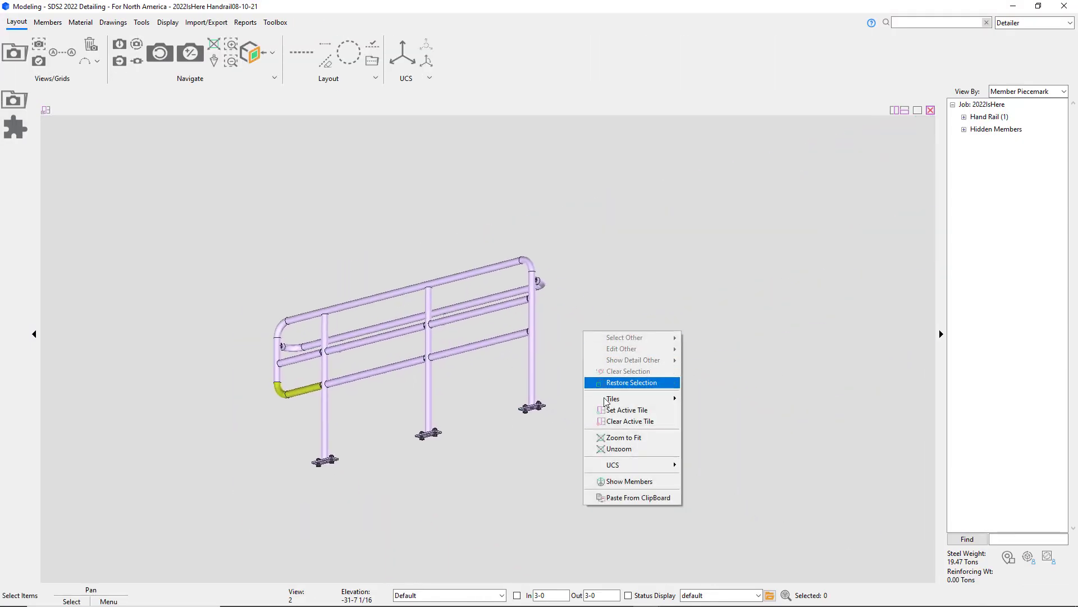
{"action": "left_click", "coordinate": [622, 481]}
Select the picket handrail on the beam next to the pipe handrail and bring the whole railing into view.
{"action": "left_click", "coordinate": [696, 214]}
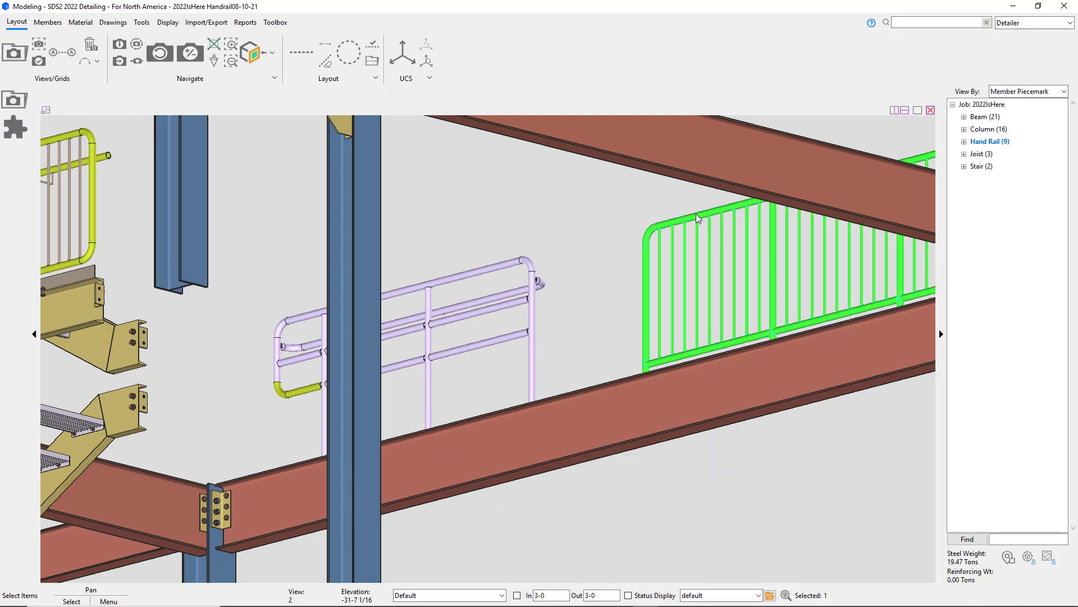
{"action": "scroll", "coordinate": [691, 301], "scroll_direction": "down", "scroll_amount": 3}
{"action": "middle_click_drag", "start_coordinate": [691, 300], "coordinate": [775, 382]}
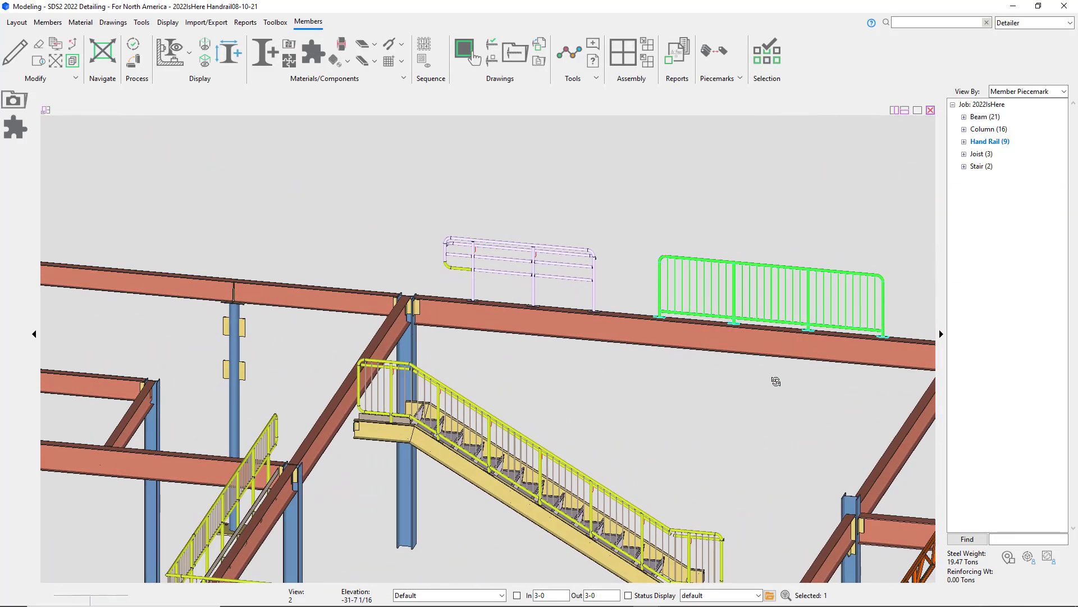
Hide all members except the selected picket handrail and show it in elevation.
{"action": "right_click", "coordinate": [733, 262]}
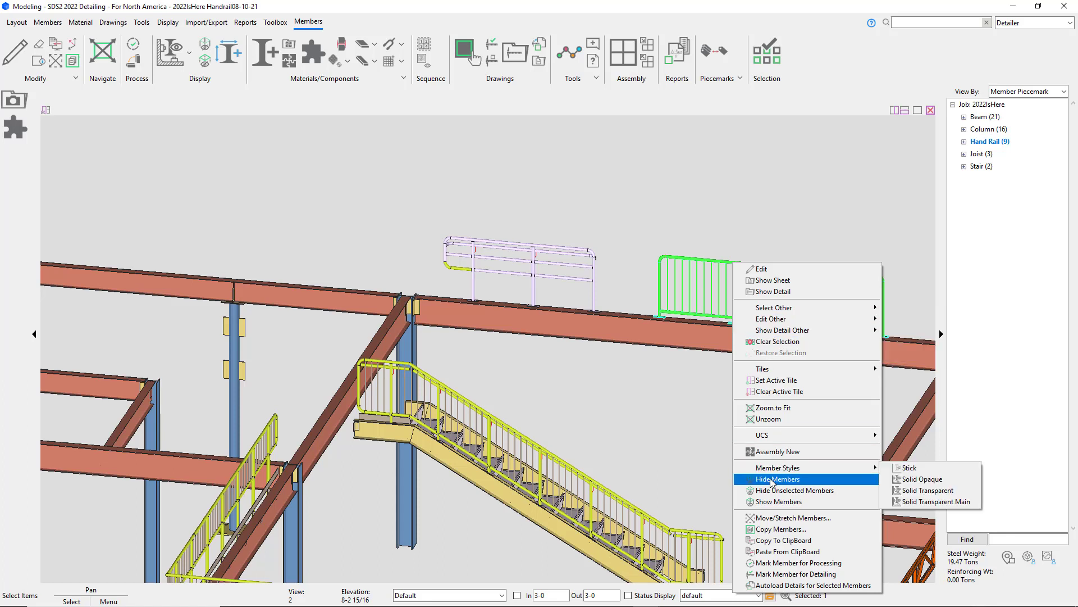
{"action": "left_click", "coordinate": [778, 491]}
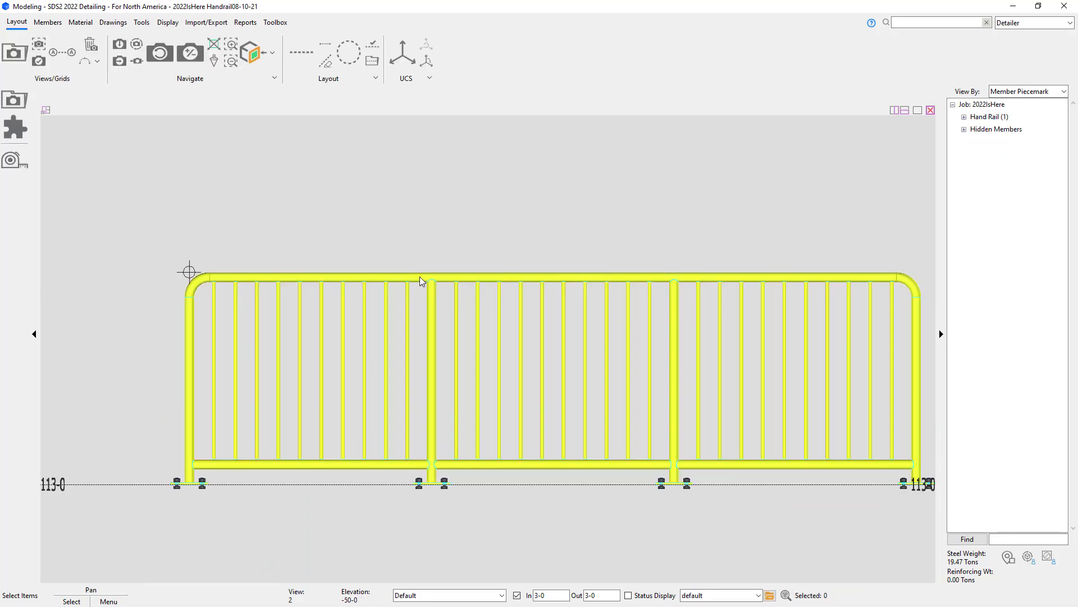
{"action": "left_click", "coordinate": [420, 279]}
{"action": "left_click", "coordinate": [423, 283]}
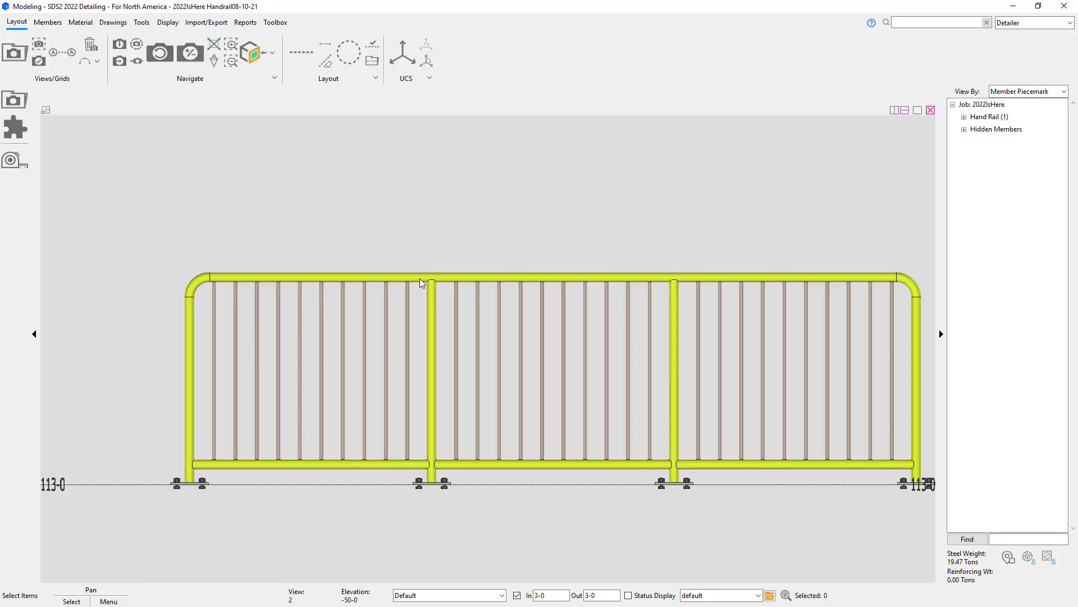
Review the handrail's picket round bar sizes, grab bar settings and picket spacing options.
{"action": "double_click", "coordinate": [423, 282]}
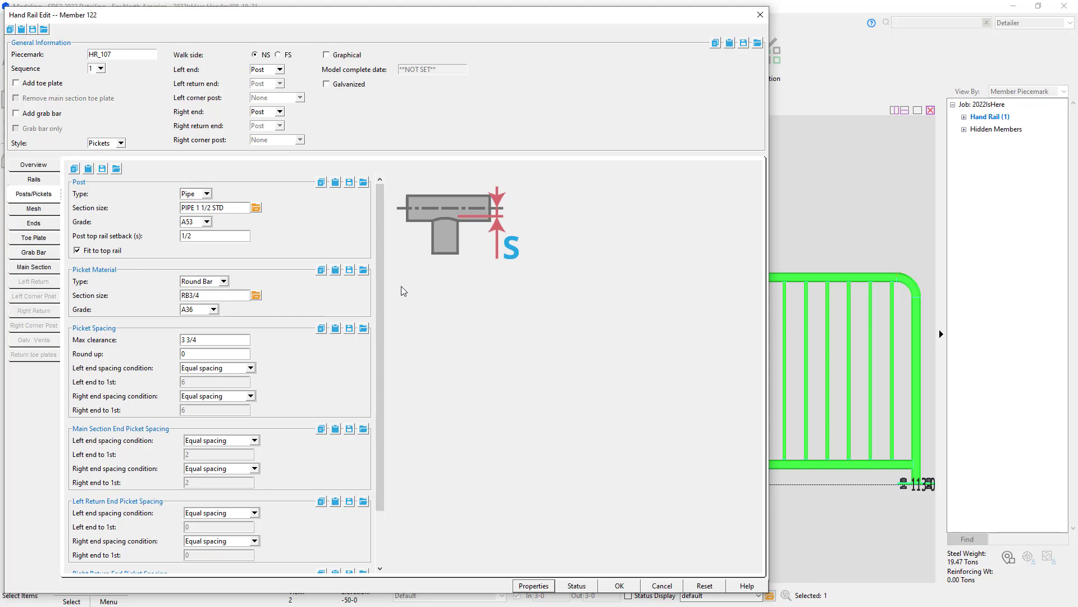
{"action": "left_click", "coordinate": [256, 296]}
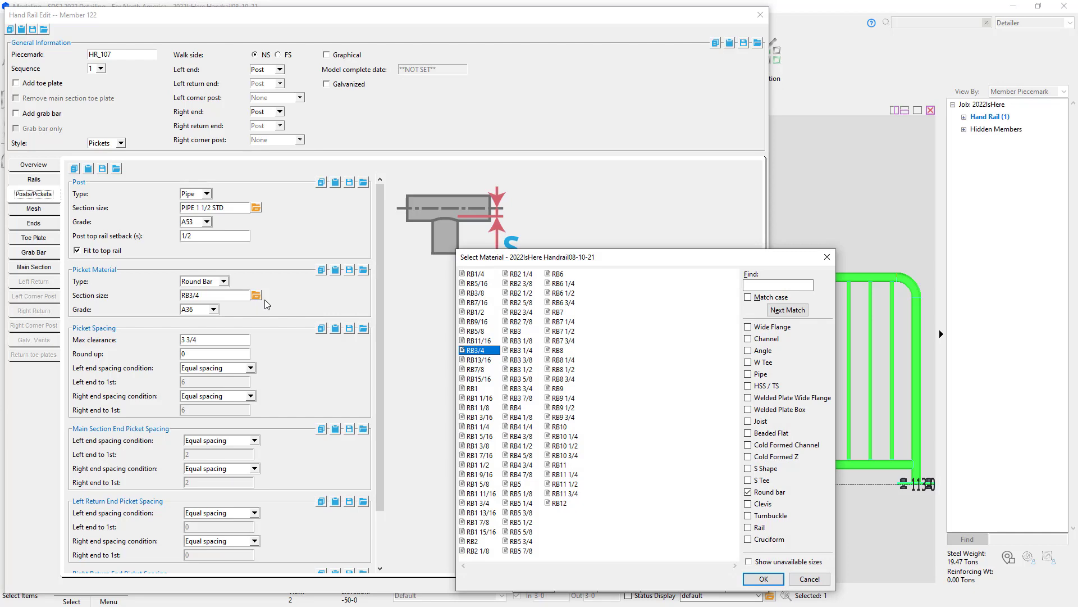
{"action": "left_click", "coordinate": [823, 581]}
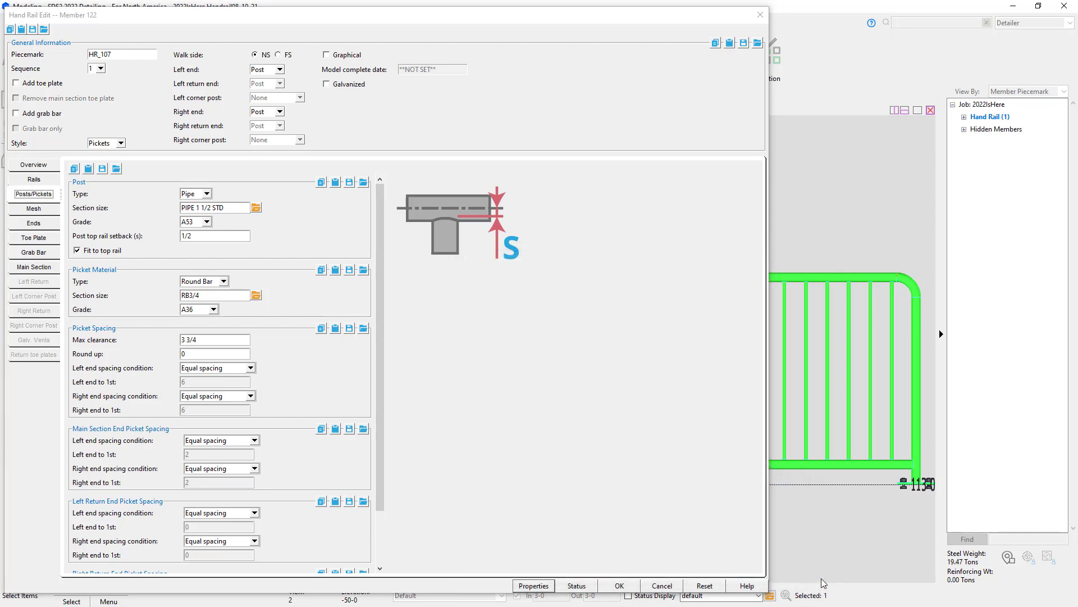
{"action": "left_click", "coordinate": [56, 254]}
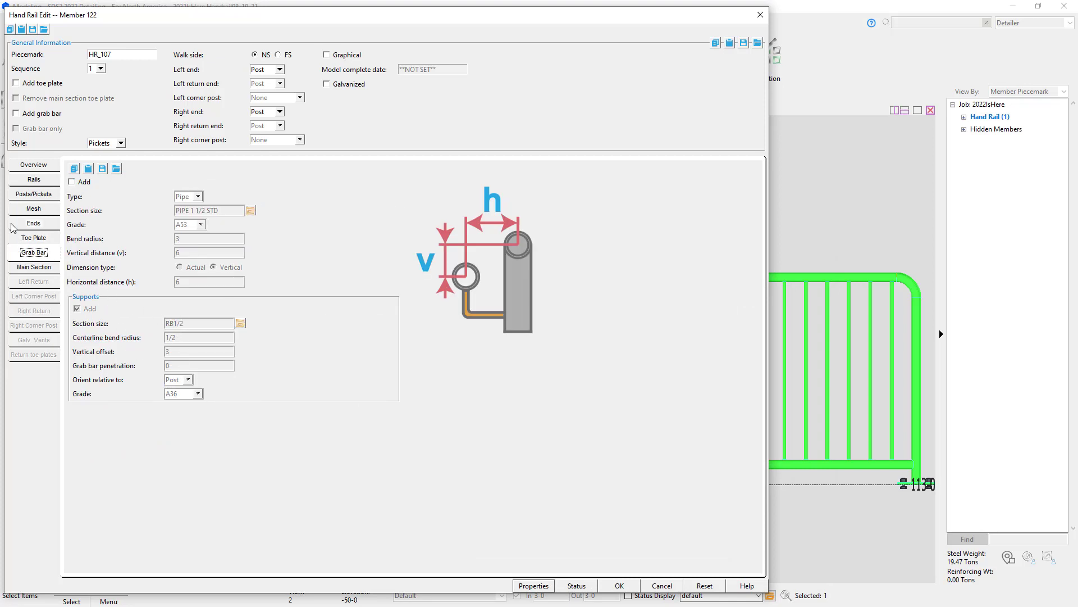
{"action": "left_click", "coordinate": [13, 196]}
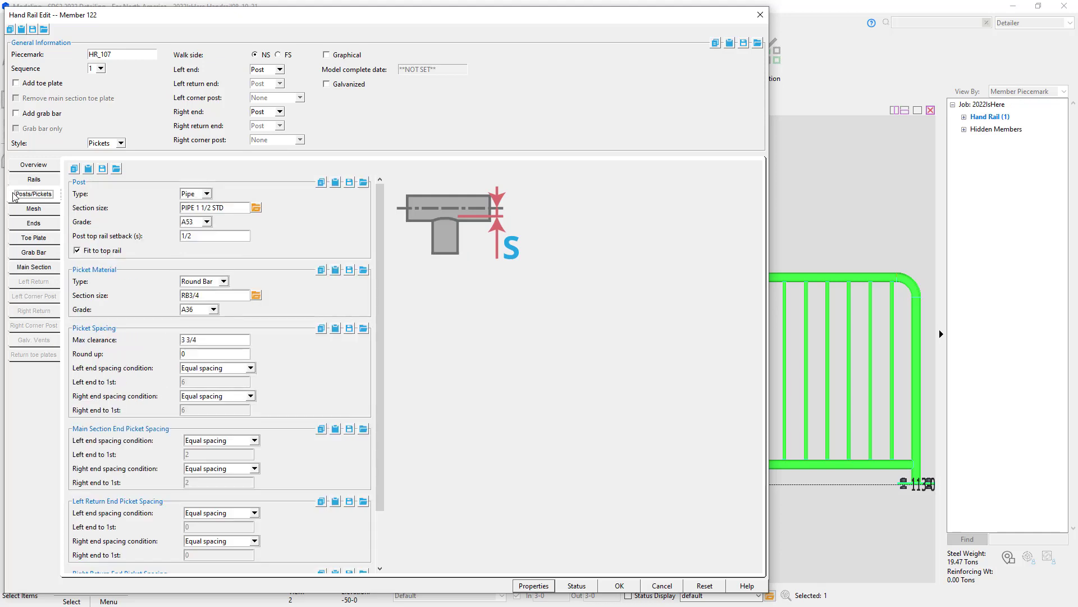
{"action": "left_click_drag", "start_coordinate": [384, 299], "coordinate": [386, 366]}
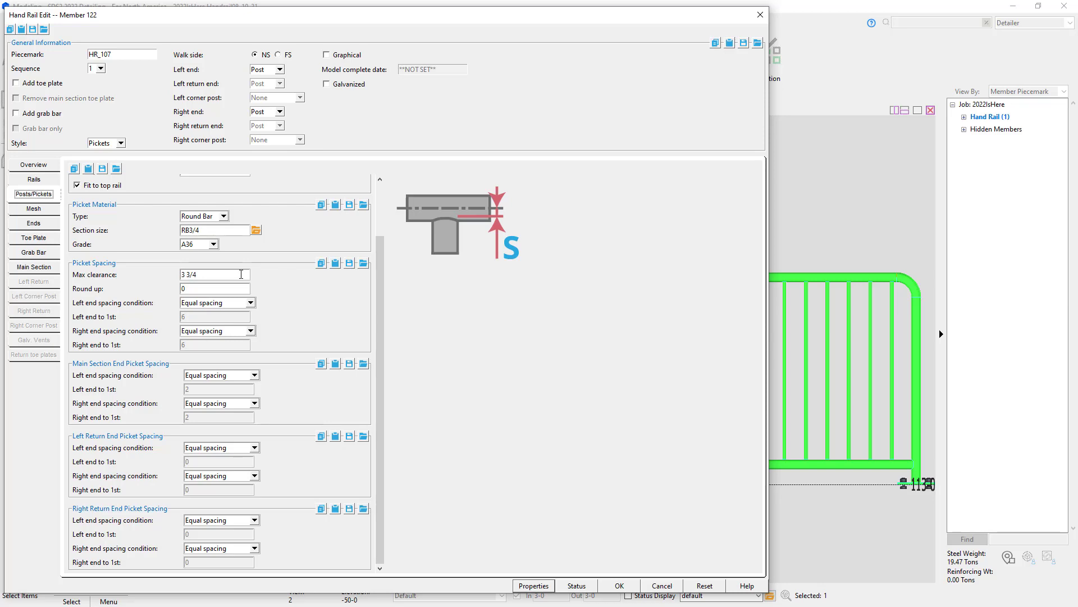
{"action": "left_click", "coordinate": [618, 585]}
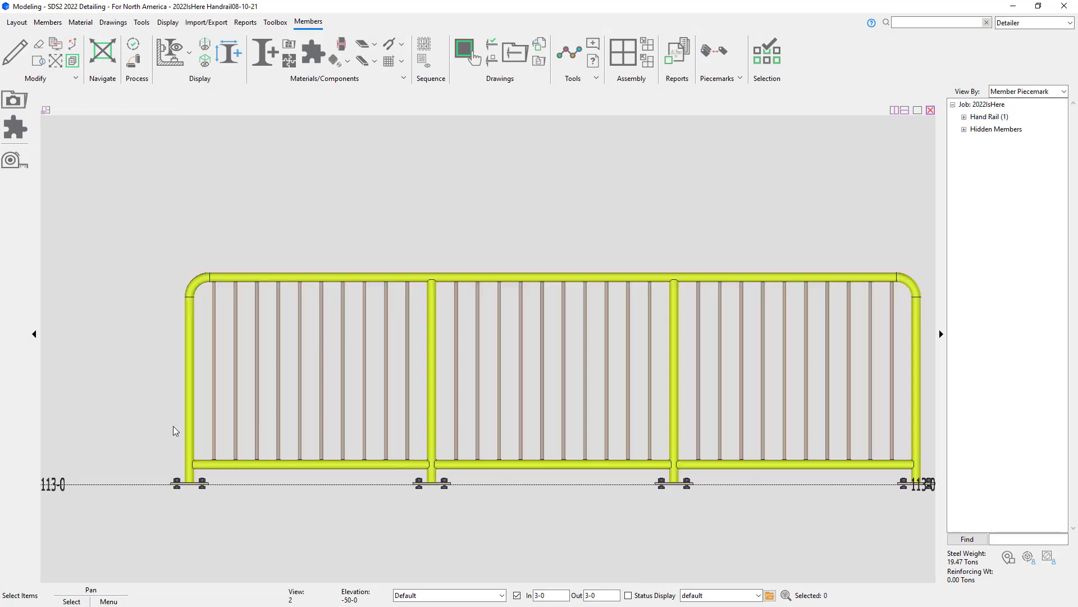
Measure the clear gaps from the end post to the first picket, between neighbouring pickets, and from the last picket to the intermediate post.
{"action": "left_click", "coordinate": [14, 161]}
{"action": "scroll", "coordinate": [194, 458], "scroll_direction": "up", "scroll_amount": 5}
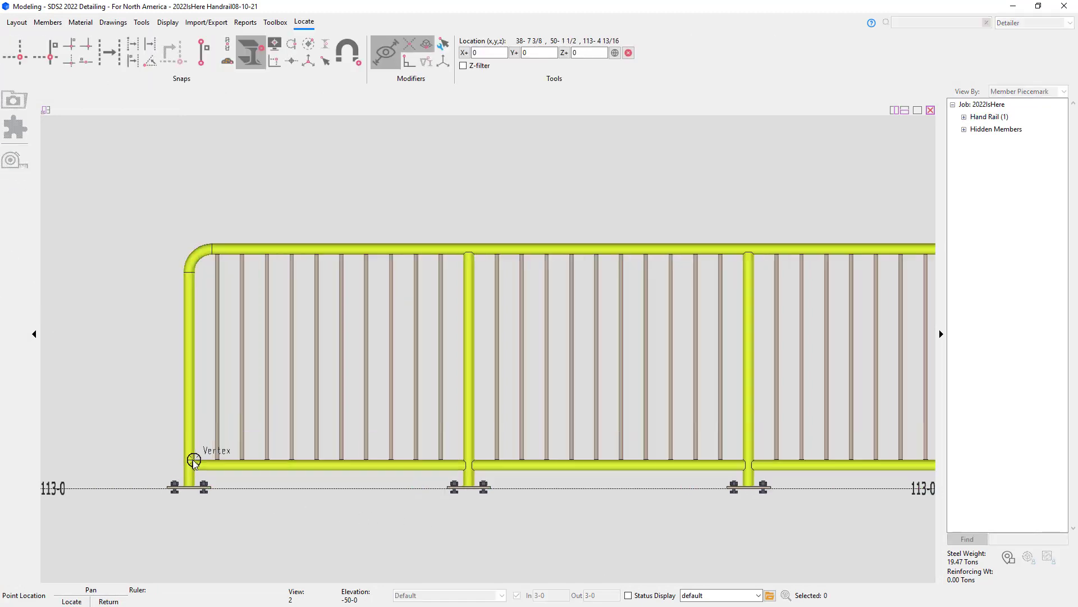
{"action": "left_click", "coordinate": [200, 459]}
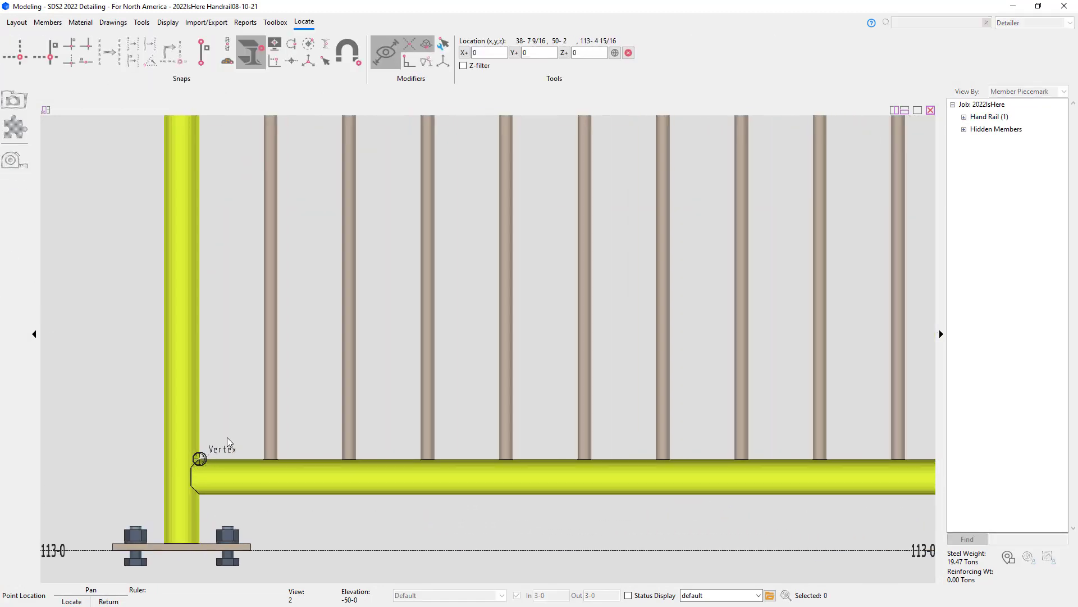
{"action": "left_click", "coordinate": [264, 458]}
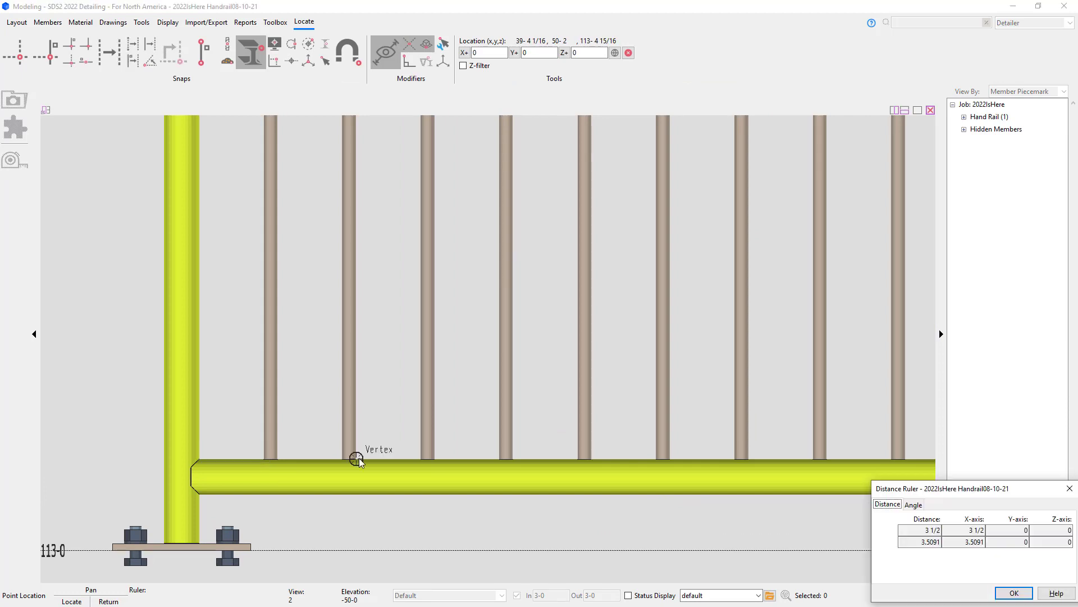
{"action": "left_click", "coordinate": [356, 459]}
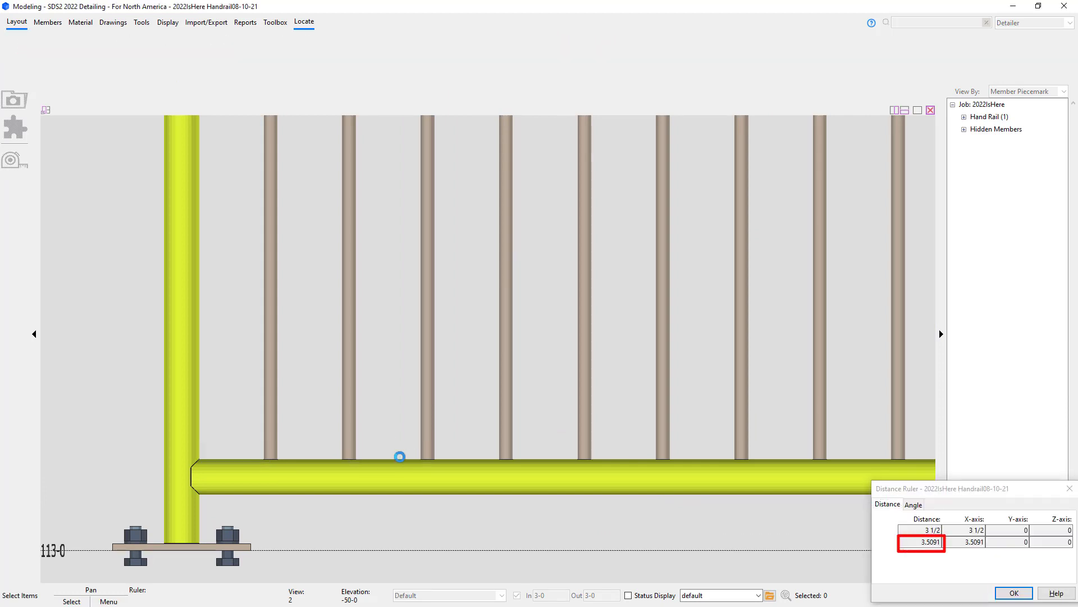
{"action": "scroll", "coordinate": [399, 452], "scroll_direction": "down", "scroll_amount": 3}
{"action": "scroll", "coordinate": [665, 453], "scroll_direction": "up", "scroll_amount": 3}
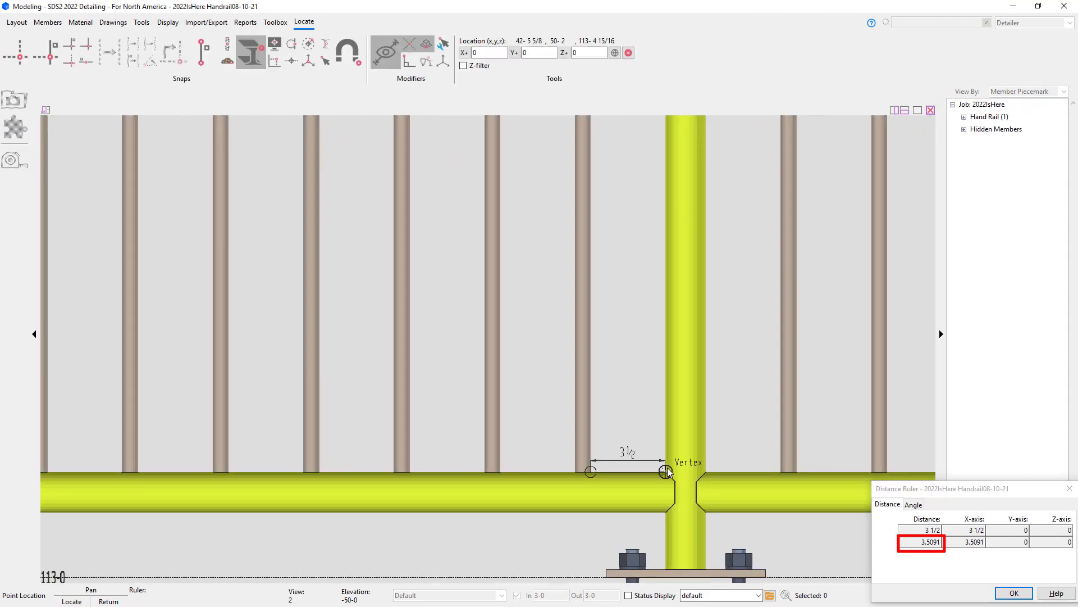
{"action": "double_click", "coordinate": [928, 542]}
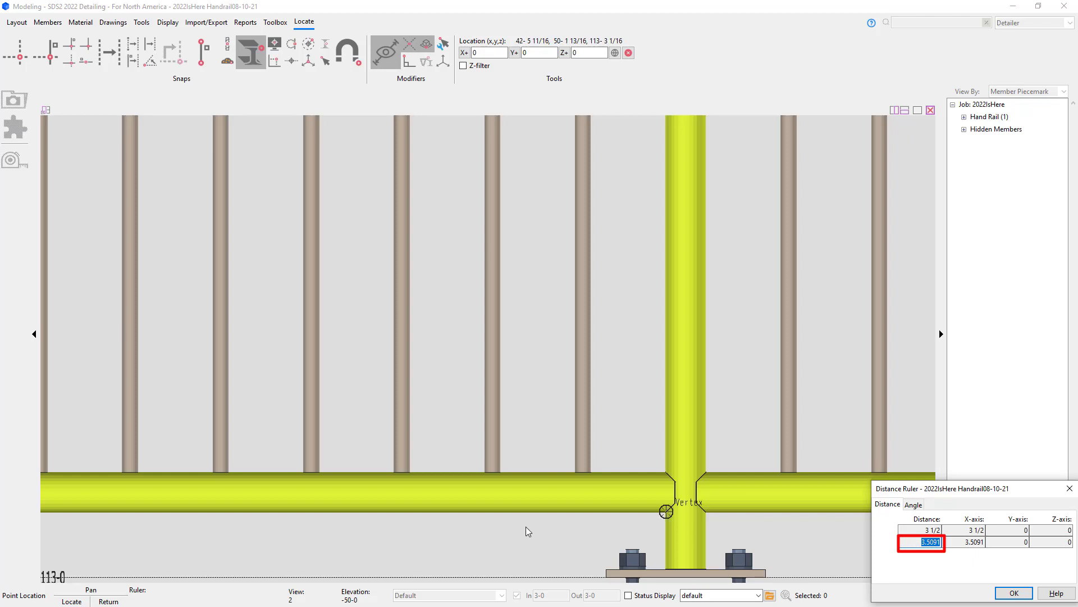
Set the handrail's picket spacing round up to 1/16 and apply the edit.
{"action": "right_click", "coordinate": [472, 482]}
{"action": "left_click", "coordinate": [458, 491]}
{"action": "double_click", "coordinate": [459, 491]}
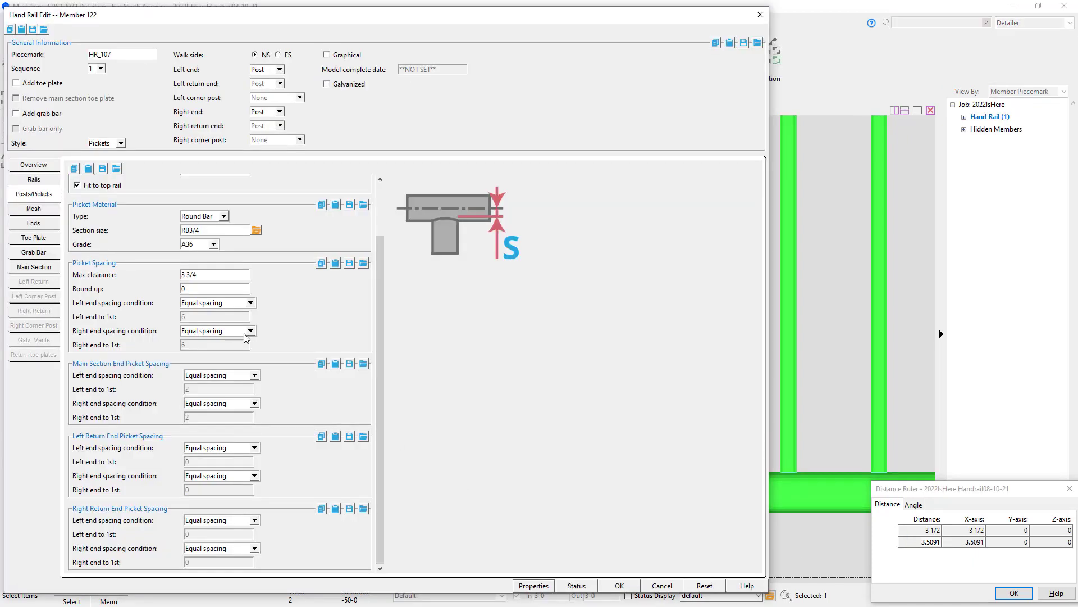
{"action": "left_click", "coordinate": [200, 289]}
{"action": "key", "text": "Tab"}
{"action": "left_click", "coordinate": [621, 585]}
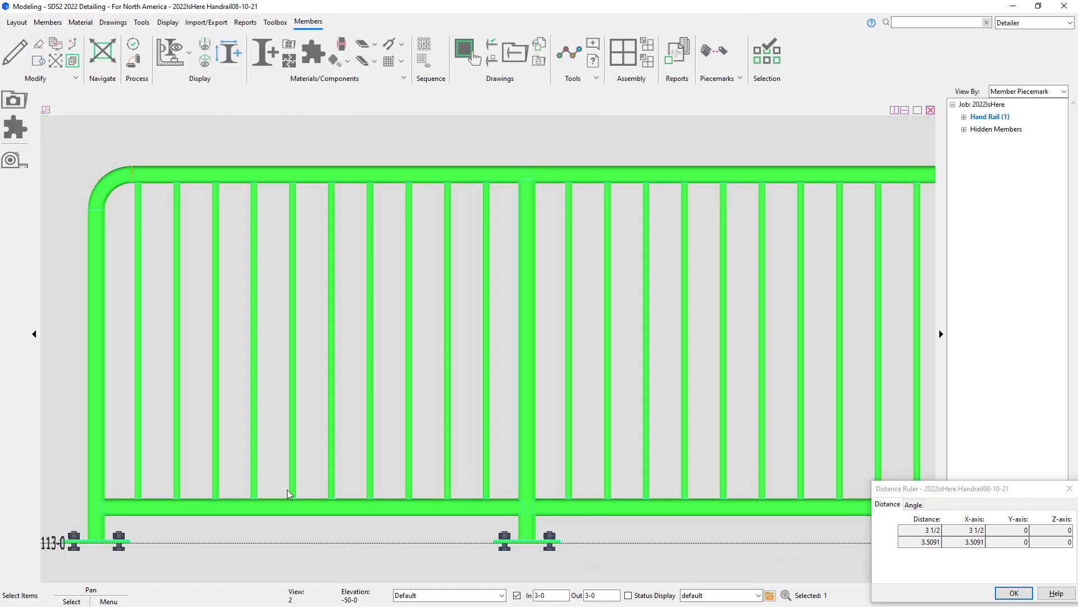
Measure the rounded picket spacing from the end post to the first picket and between two neighbouring pickets.
{"action": "scroll", "coordinate": [337, 530], "scroll_direction": "up", "scroll_amount": 5}
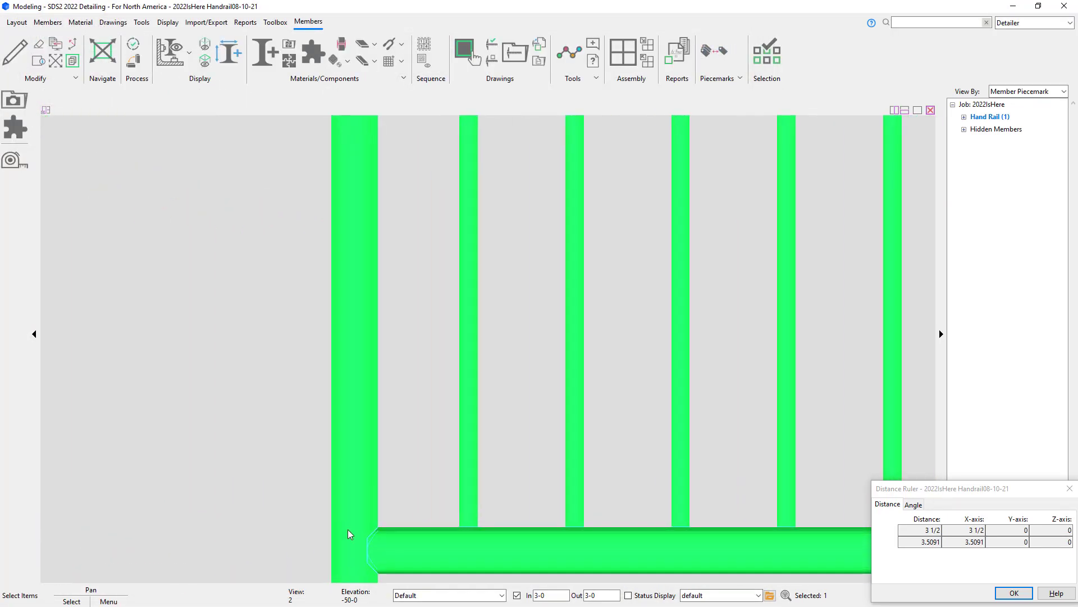
{"action": "left_click", "coordinate": [15, 161]}
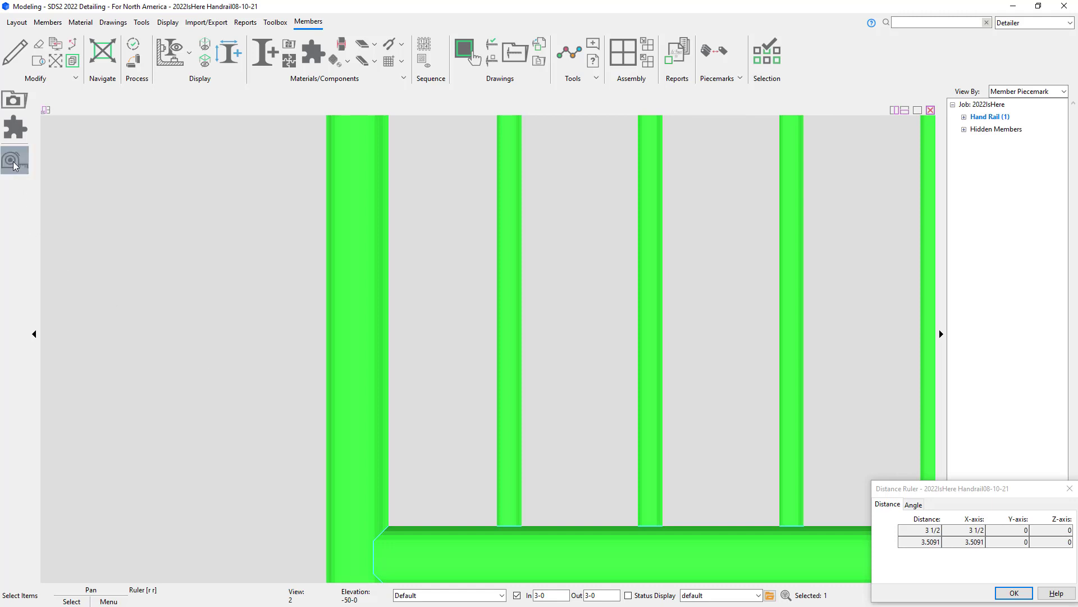
{"action": "left_click", "coordinate": [402, 524]}
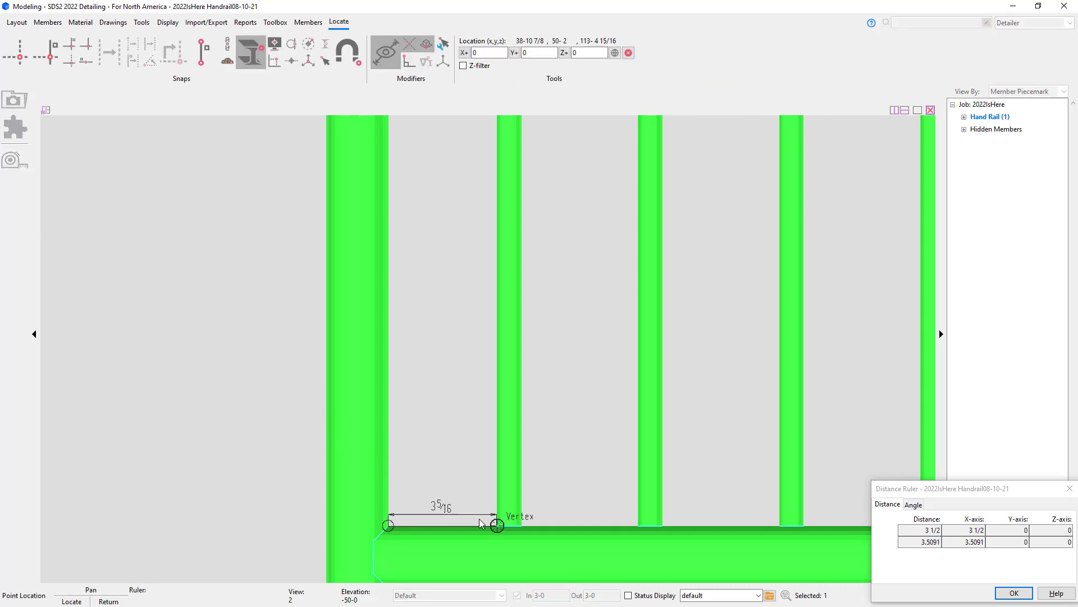
{"action": "left_click", "coordinate": [482, 523]}
{"action": "scroll", "coordinate": [453, 520], "scroll_direction": "down", "scroll_amount": 2}
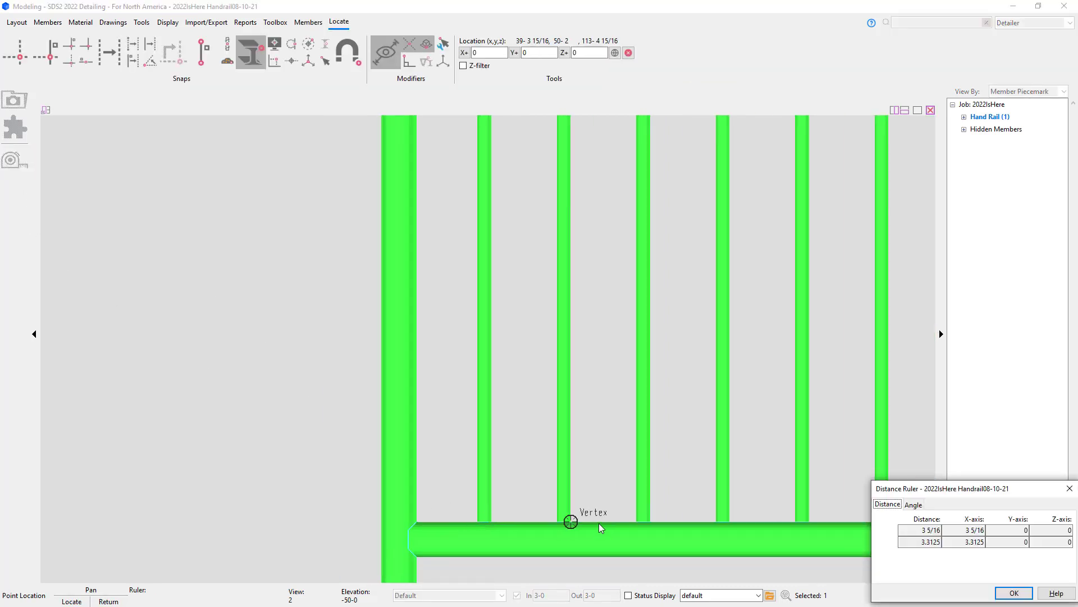
{"action": "scroll", "coordinate": [604, 527], "scroll_direction": "up", "scroll_amount": 2}
{"action": "left_click", "coordinate": [578, 524]}
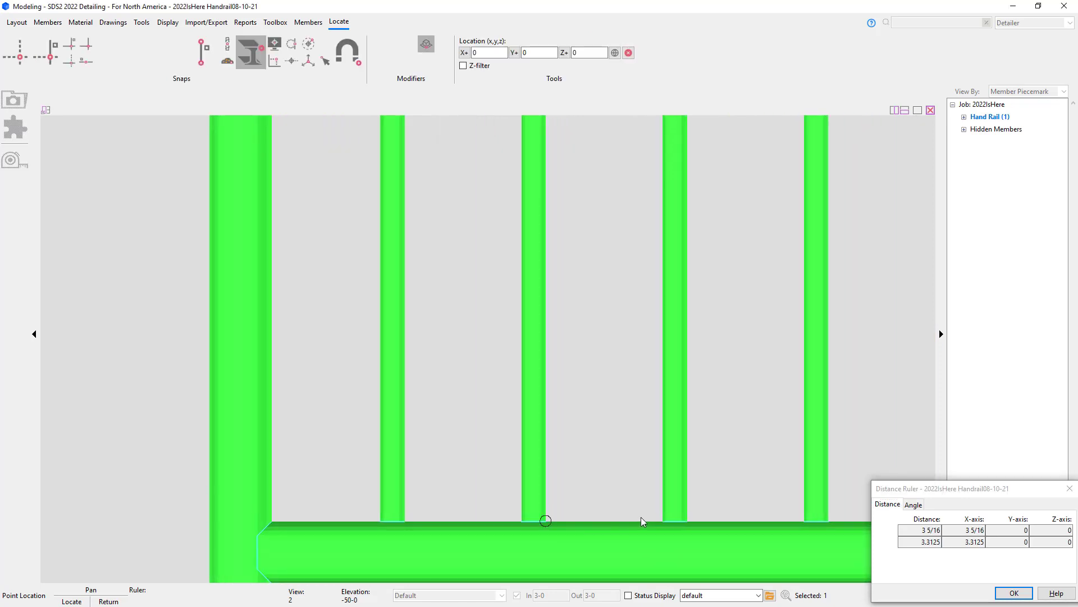
{"action": "left_click", "coordinate": [655, 520]}
Measure the clear gap between the first bay's last picket and the intermediate post.
{"action": "scroll", "coordinate": [631, 524], "scroll_direction": "down", "scroll_amount": 3}
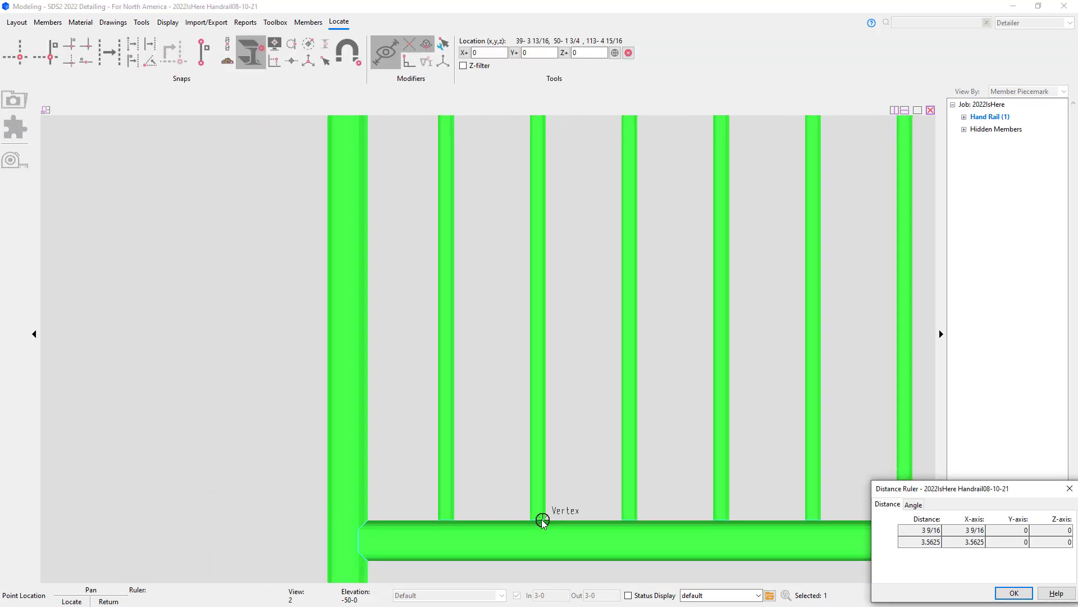
{"action": "scroll", "coordinate": [633, 527], "scroll_direction": "up", "scroll_amount": 4}
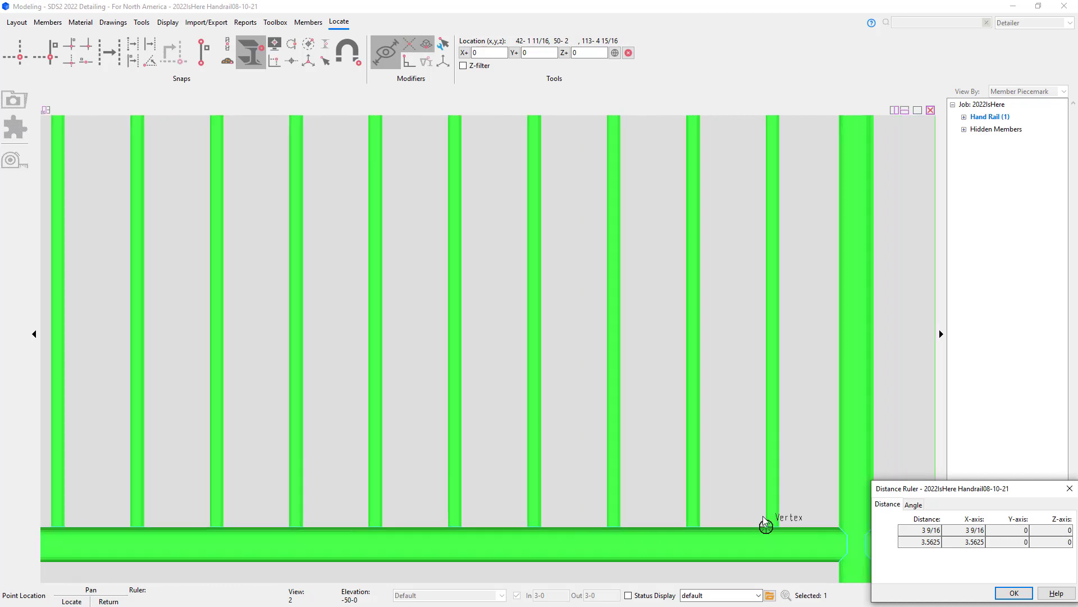
{"action": "left_click", "coordinate": [779, 527]}
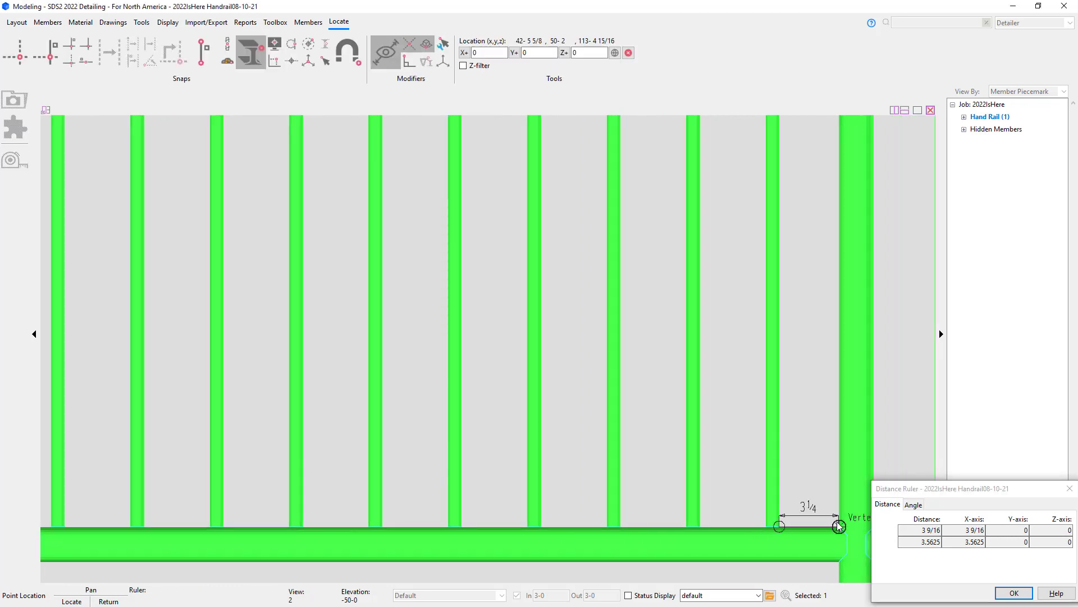
{"action": "left_click", "coordinate": [839, 526]}
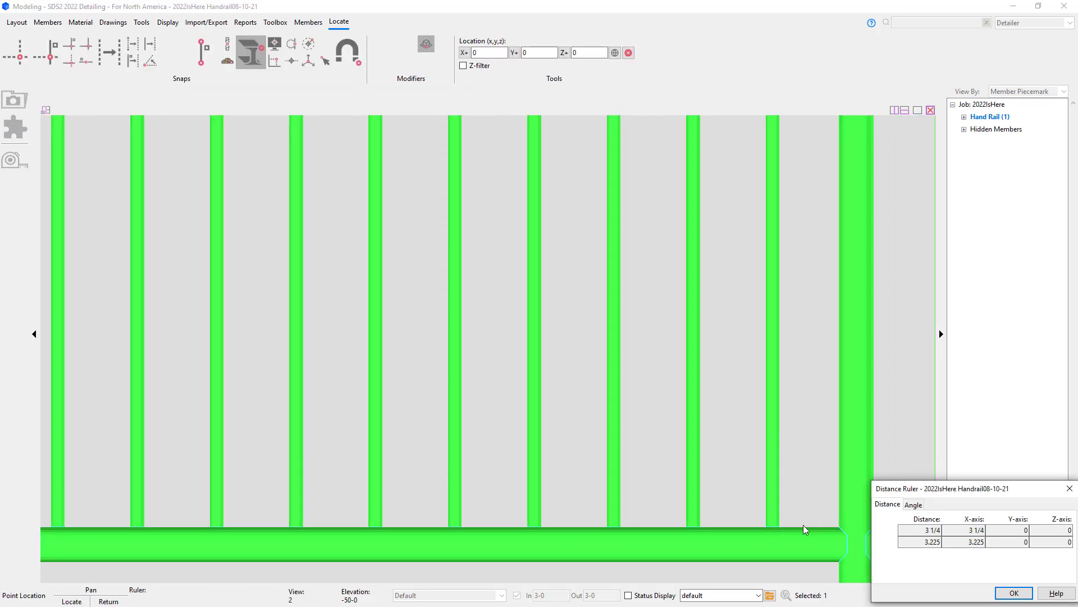
{"action": "scroll", "coordinate": [795, 532], "scroll_direction": "down", "scroll_amount": 3}
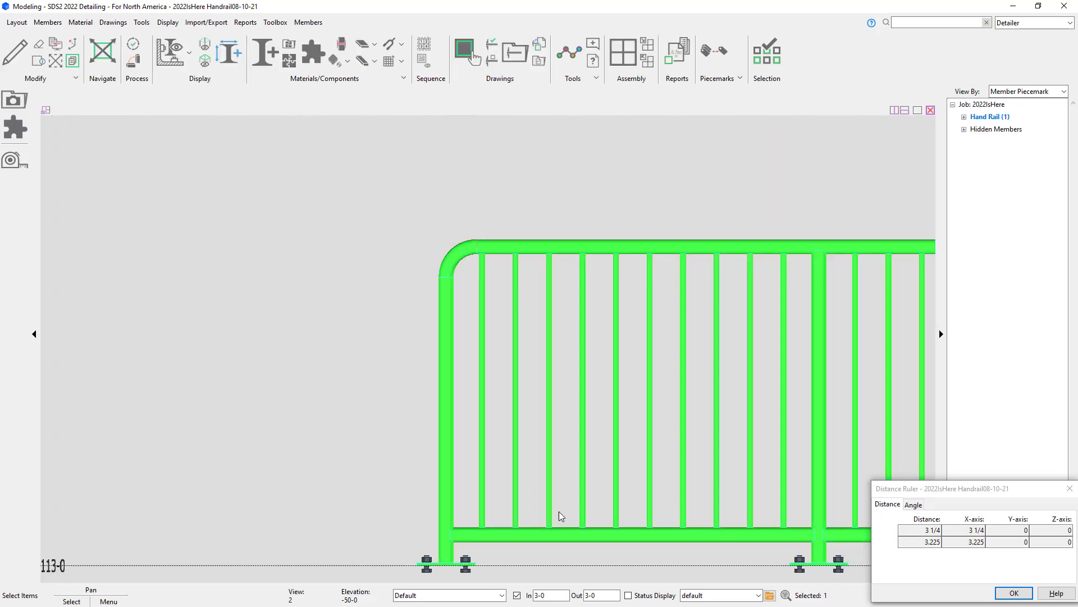
{"action": "scroll", "coordinate": [499, 525], "scroll_direction": "up", "scroll_amount": 2}
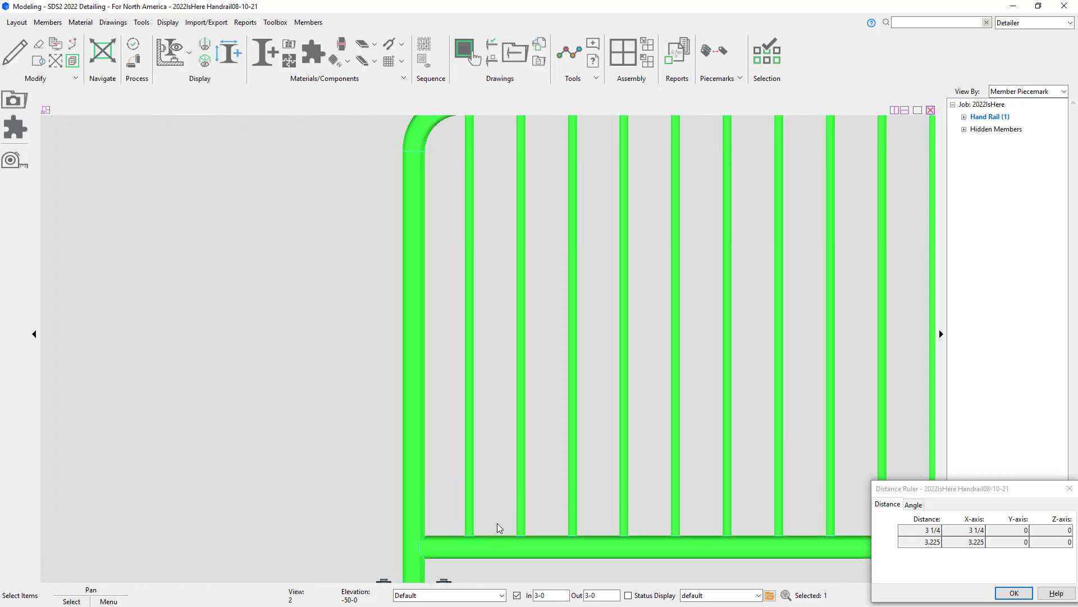
Set the handrail's picket spacing max clearance to 4 and apply the edit.
{"action": "double_click", "coordinate": [546, 571]}
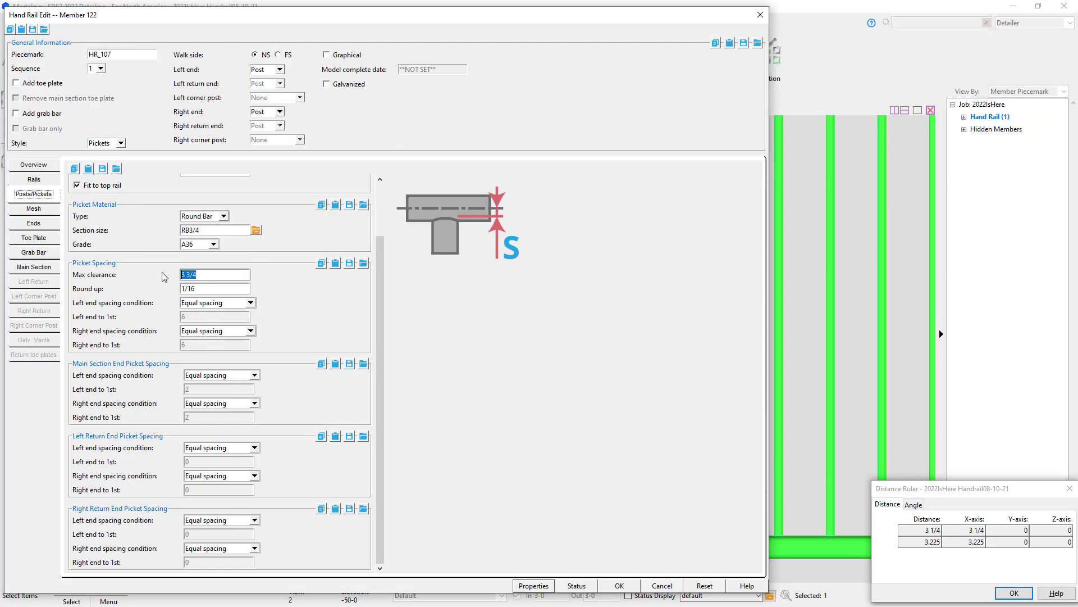
{"action": "type", "text": "4"}
{"action": "left_click", "coordinate": [618, 586]}
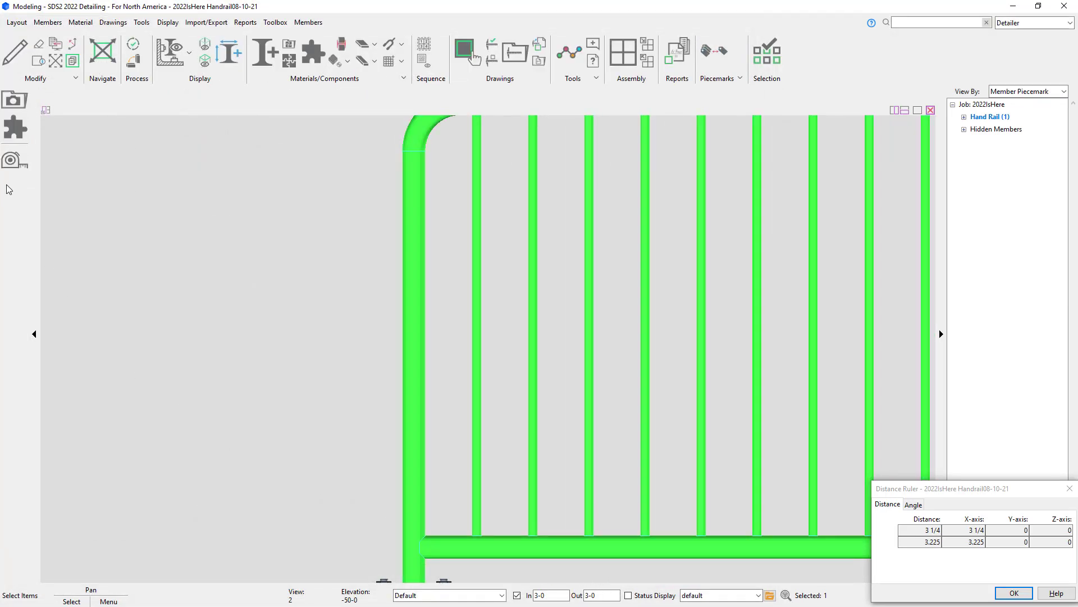
Measure the updated clearances beside the end post and between neighbouring pickets along the bottom rail.
{"action": "left_click", "coordinate": [14, 160]}
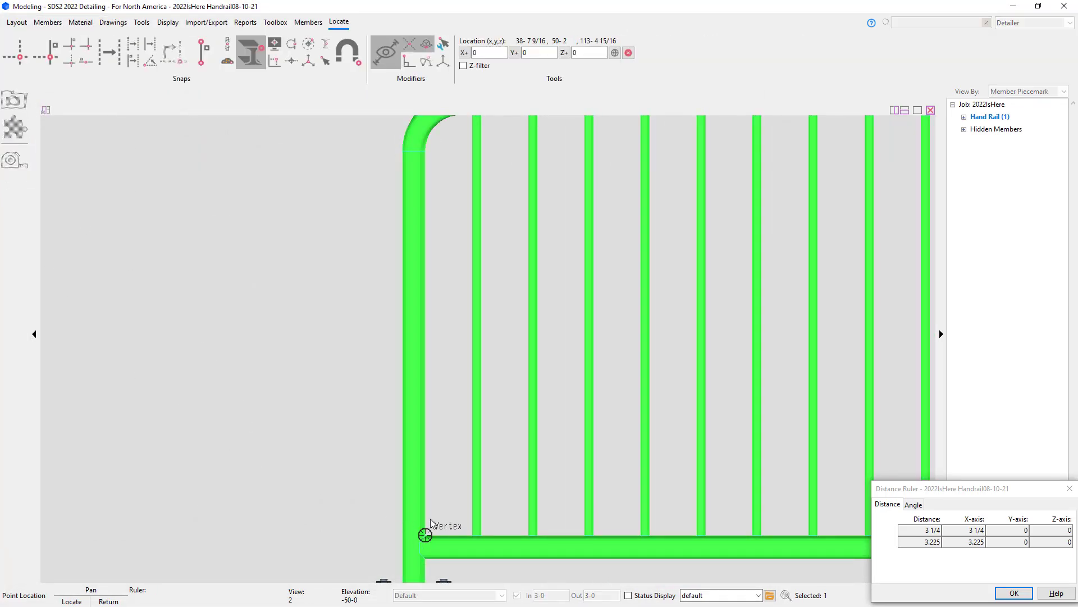
{"action": "left_click", "coordinate": [468, 536]}
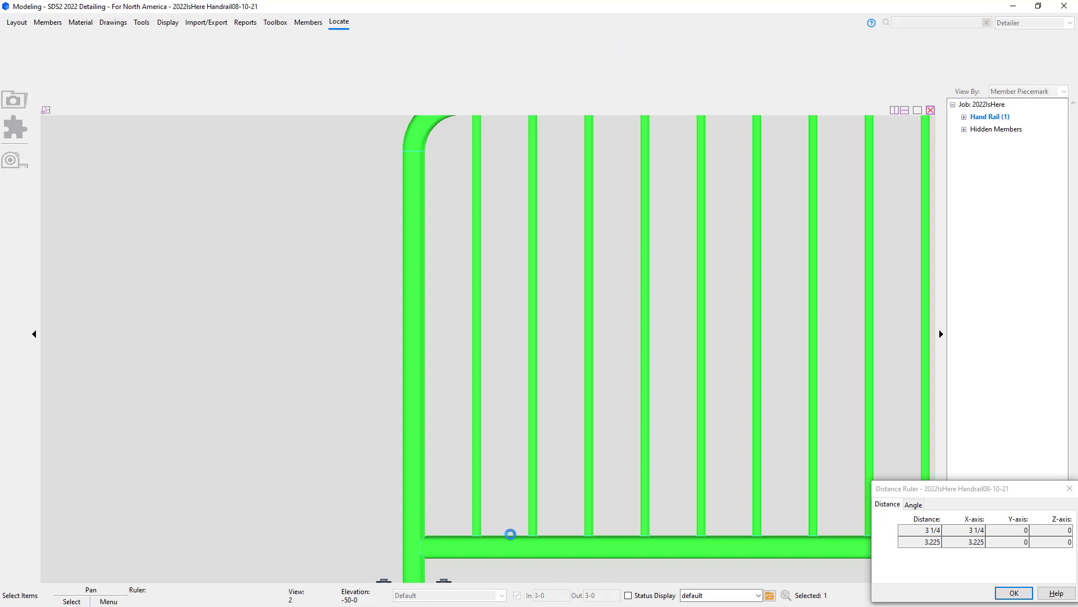
{"action": "left_click", "coordinate": [665, 535]}
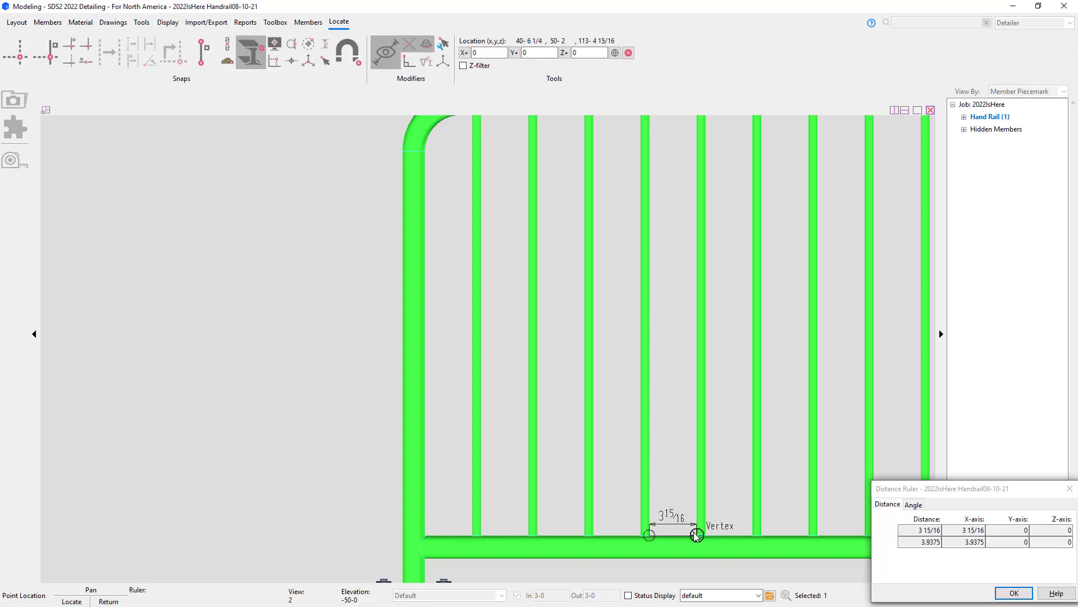
{"action": "left_click", "coordinate": [696, 536]}
{"action": "scroll", "coordinate": [635, 535], "scroll_direction": "down", "scroll_amount": 3}
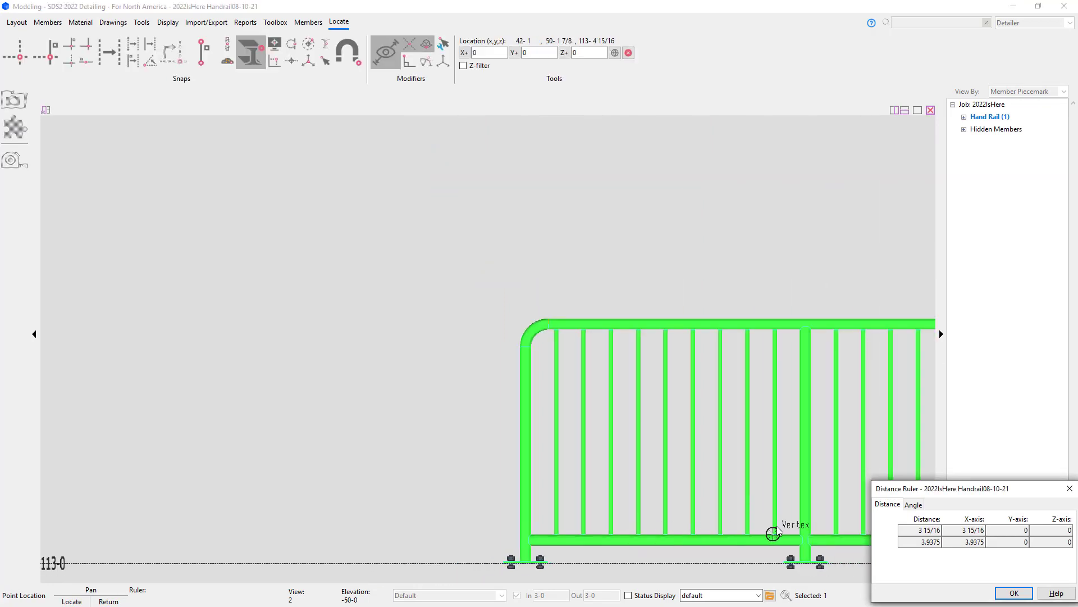
Measure the clearance between the first bay's last picket and the intermediate post along the bottom rail.
{"action": "scroll", "coordinate": [777, 529], "scroll_direction": "up", "scroll_amount": 5}
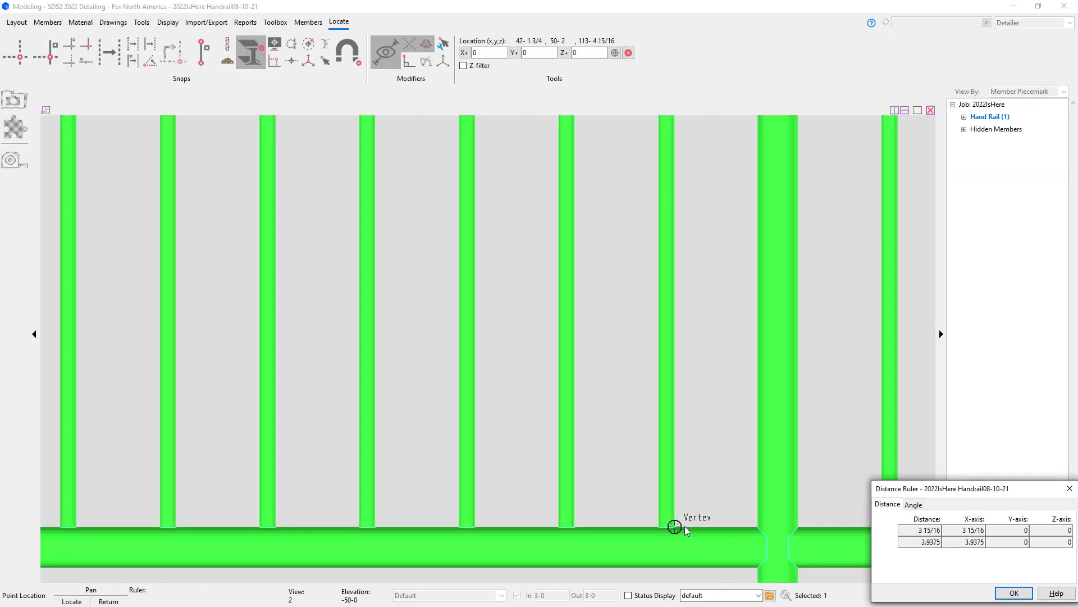
{"action": "left_click", "coordinate": [675, 526]}
{"action": "left_click", "coordinate": [759, 529]}
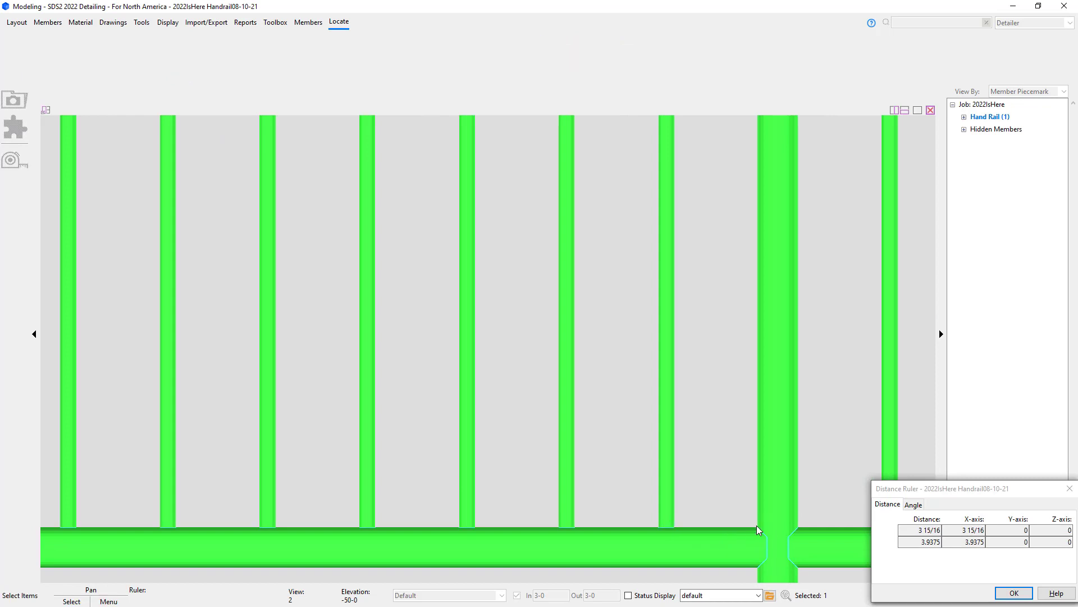
{"action": "scroll", "coordinate": [725, 543], "scroll_direction": "down", "scroll_amount": 3}
{"action": "right_click", "coordinate": [701, 536]}
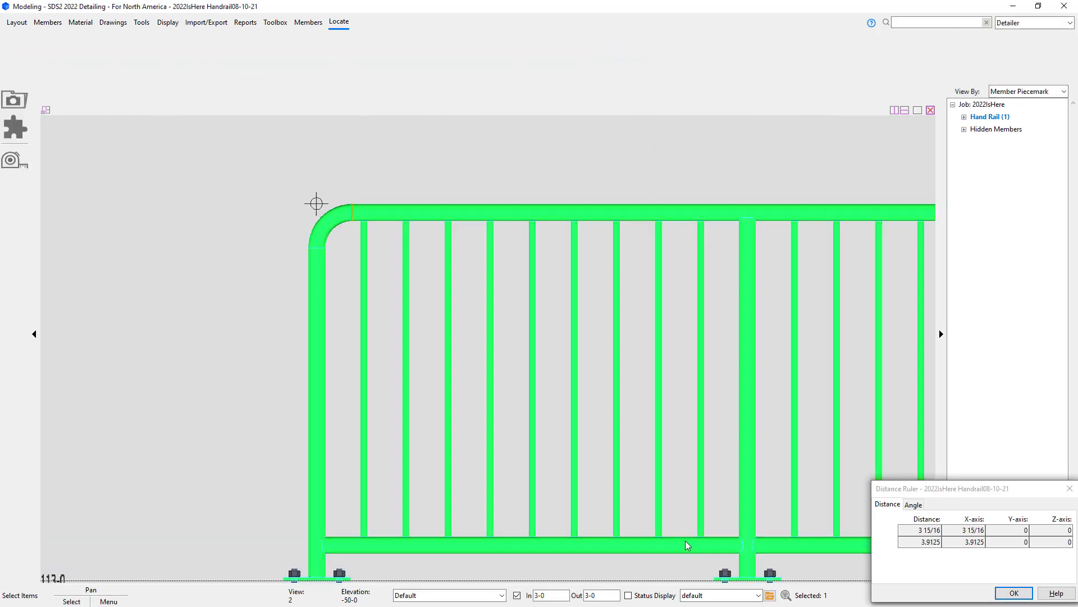
Show the handrail's detail, updating it with existing annotations preserved set to None, and inspect the typical picket clearance dimension.
{"action": "right_click", "coordinate": [630, 550]}
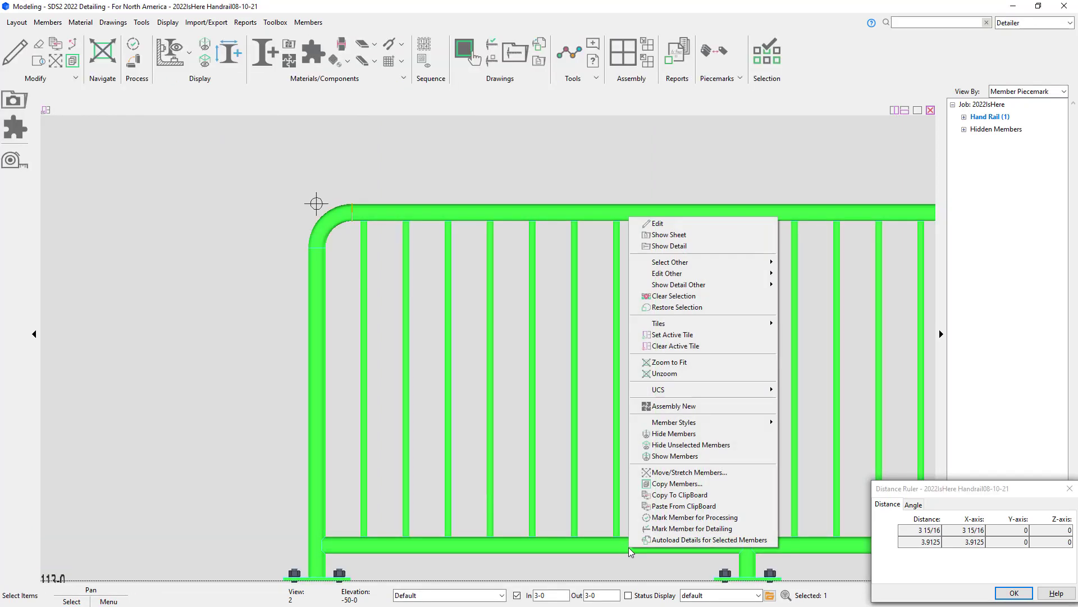
{"action": "left_click", "coordinate": [681, 247]}
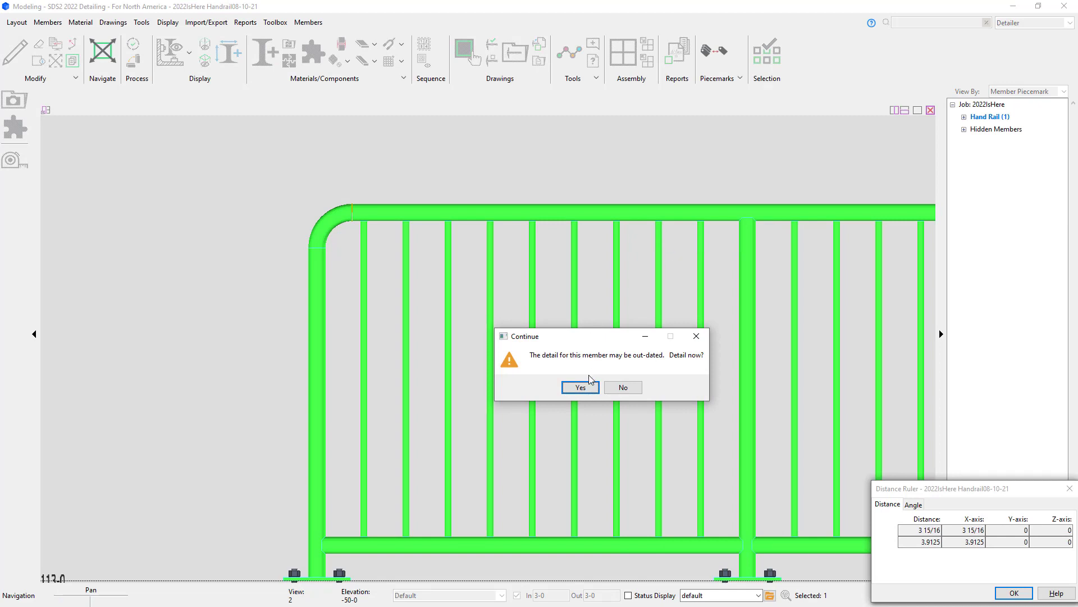
{"action": "left_click", "coordinate": [581, 387]}
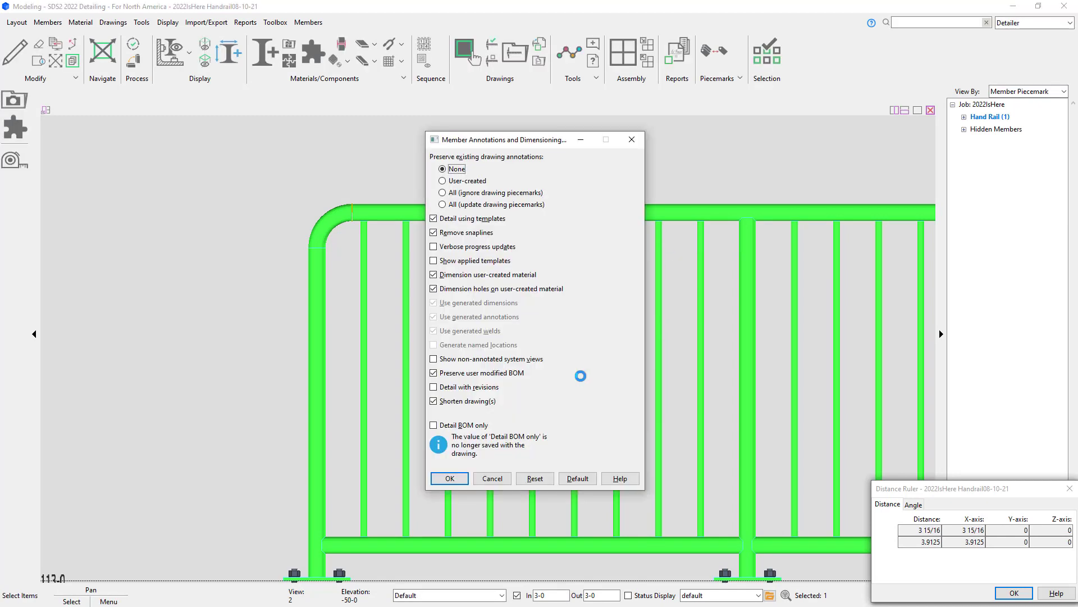
{"action": "left_click", "coordinate": [453, 476]}
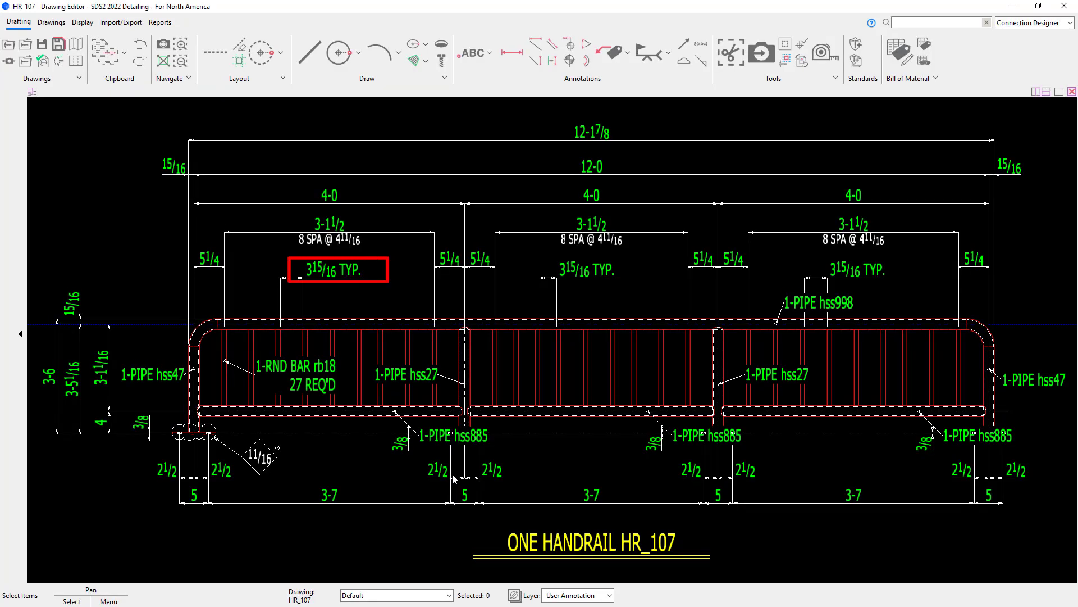
{"action": "left_click", "coordinate": [331, 272]}
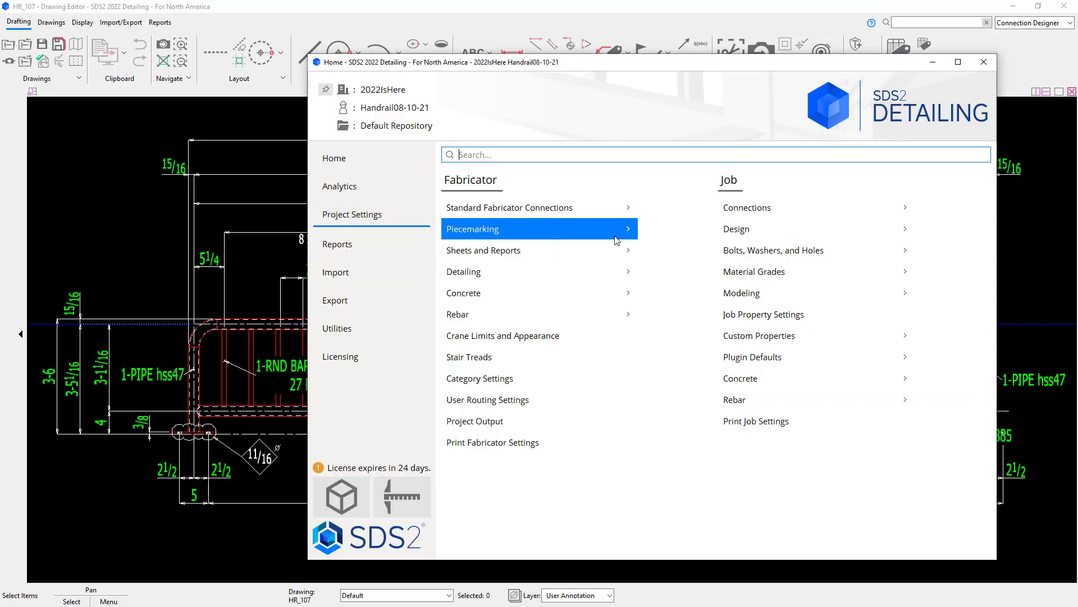
Review the picket spacing settings in the job's member plugin defaults for Hand Rail, and return to the model.
{"action": "left_click", "coordinate": [774, 358]}
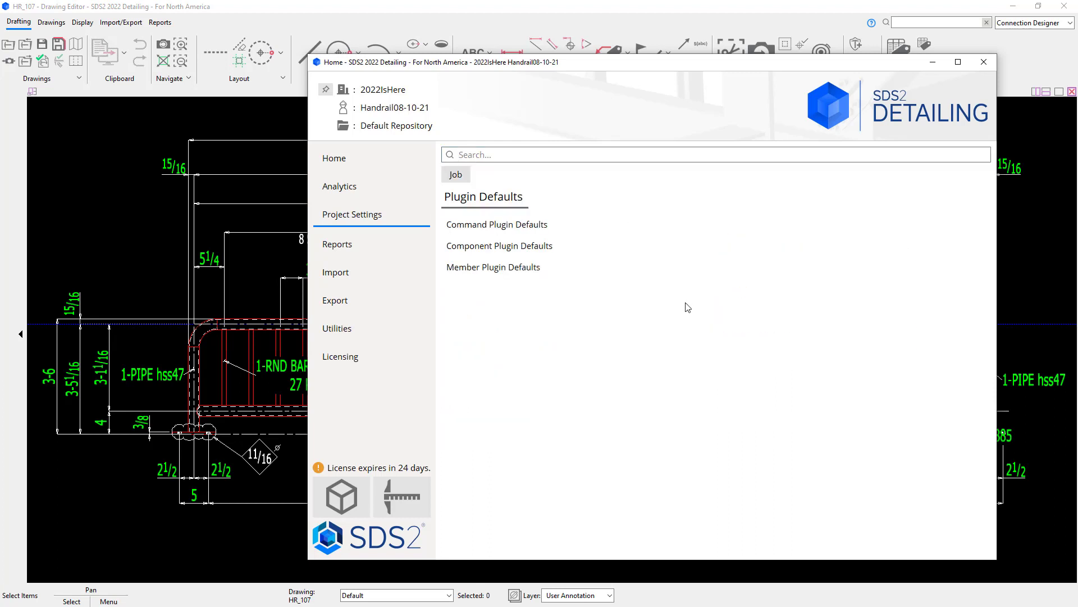
{"action": "left_click", "coordinate": [533, 272]}
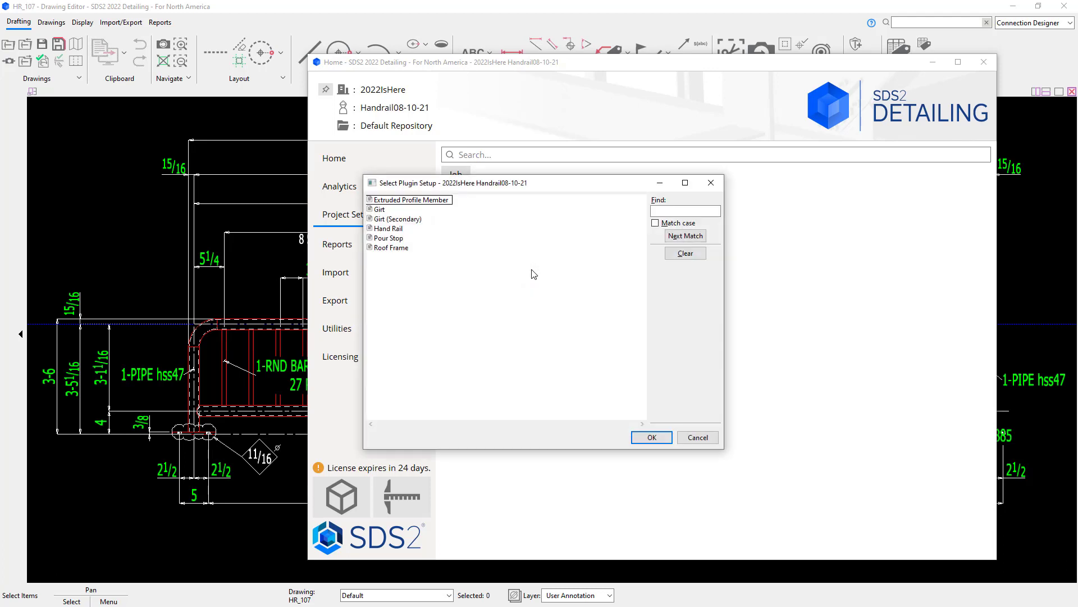
{"action": "left_click", "coordinate": [392, 229]}
{"action": "left_click", "coordinate": [652, 437]}
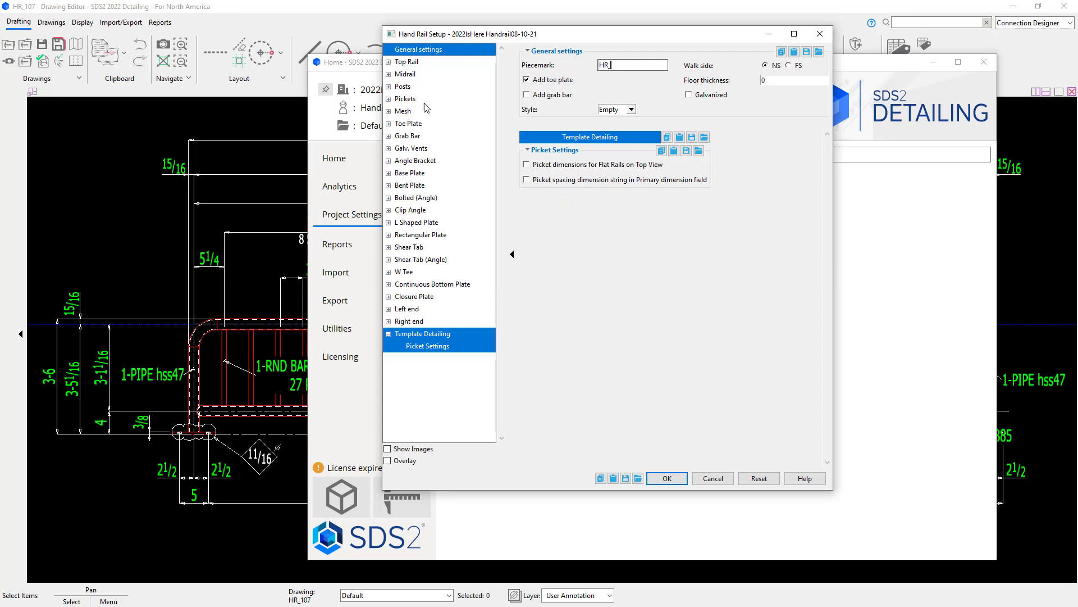
{"action": "left_click", "coordinate": [387, 100]}
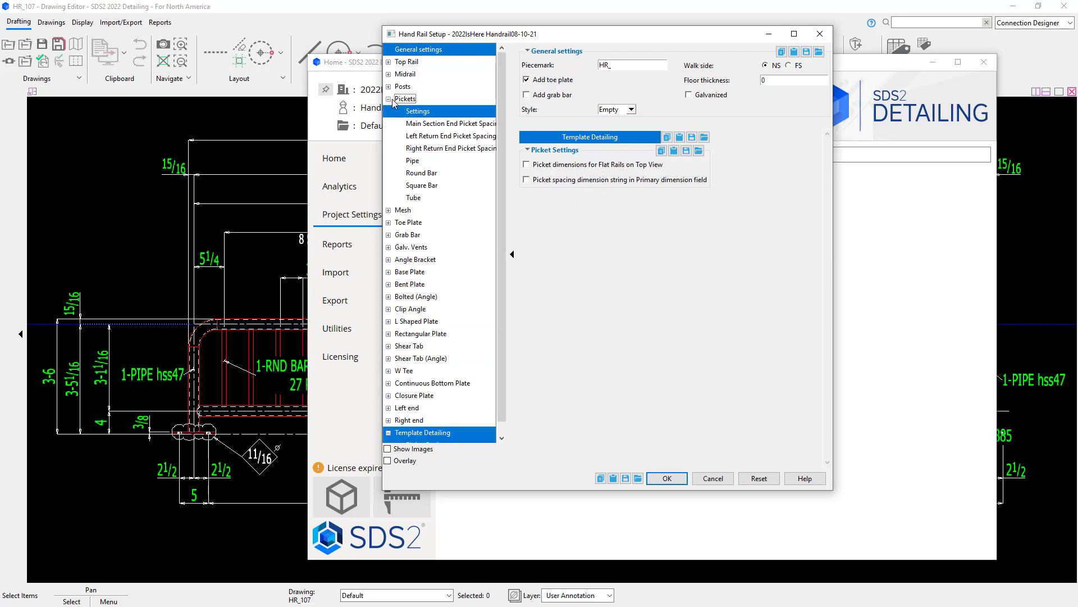
{"action": "left_click", "coordinate": [437, 125]}
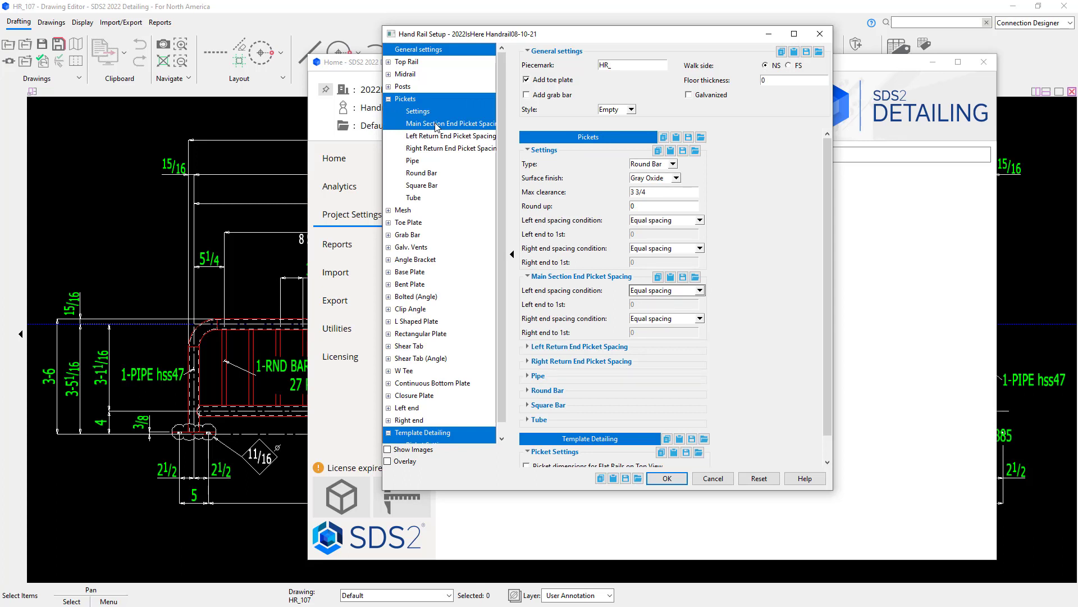
{"action": "left_click", "coordinate": [667, 479]}
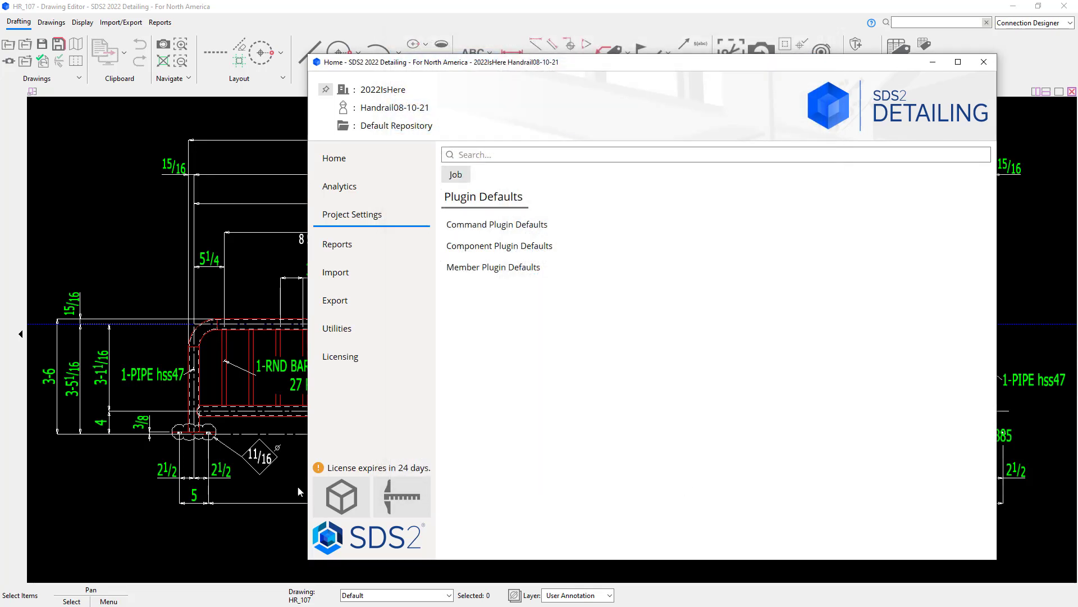
{"action": "left_click", "coordinate": [190, 528]}
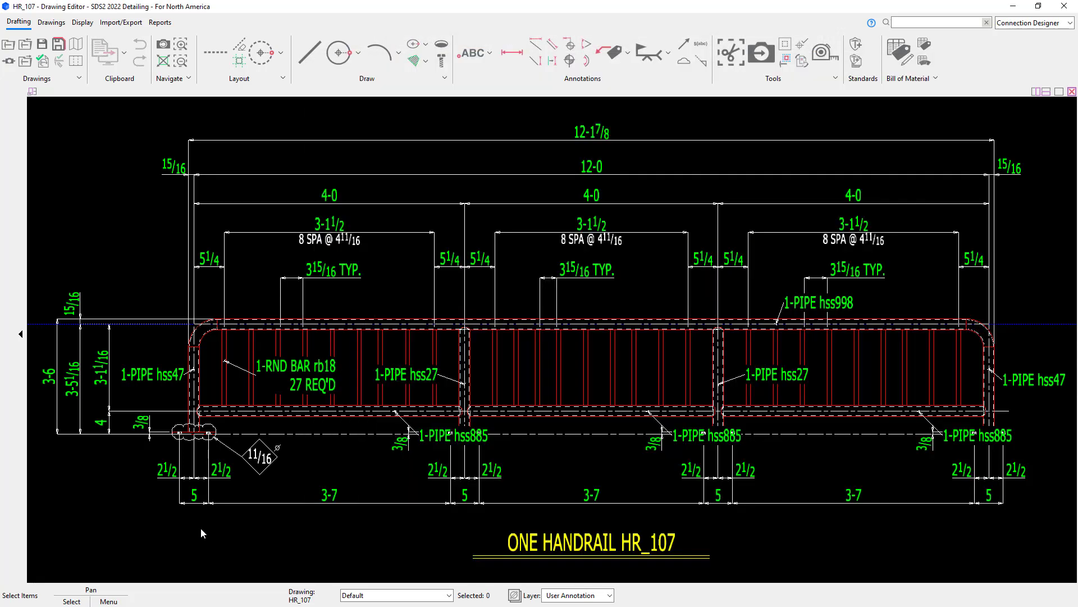
{"action": "left_click", "coordinate": [1011, 8]}
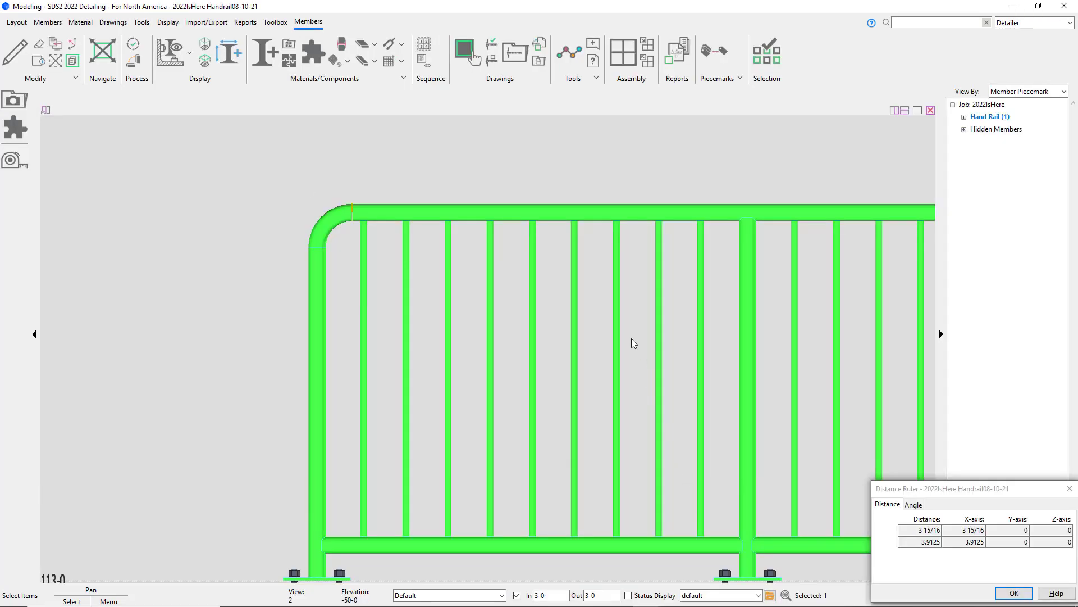
Set the handrail's left and right end Picket Spacing conditions to Setback from point and apply the edit.
{"action": "left_click", "coordinate": [577, 216]}
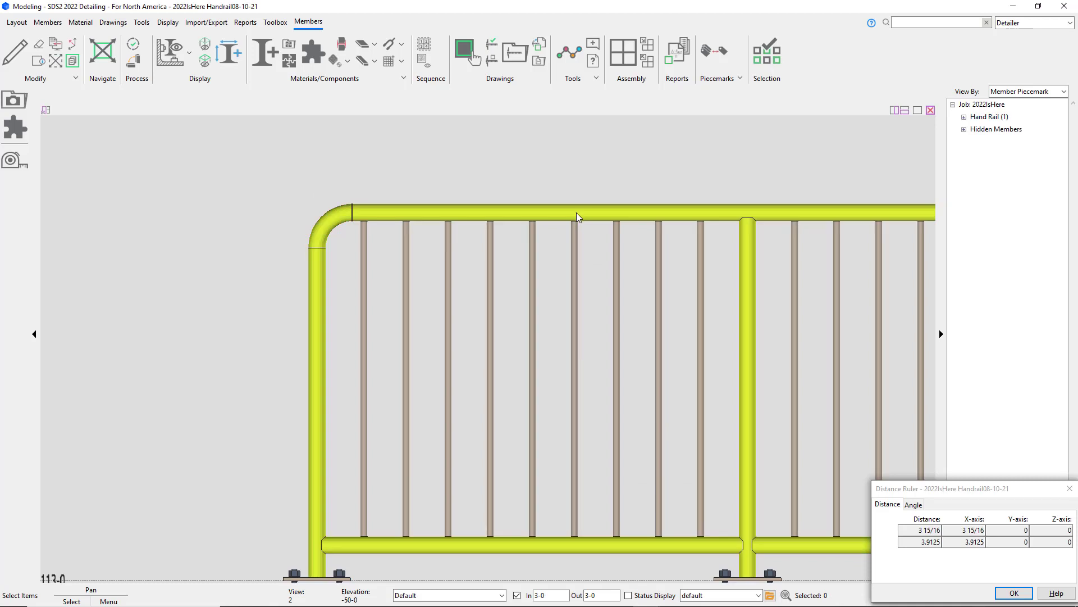
{"action": "double_click", "coordinate": [577, 214]}
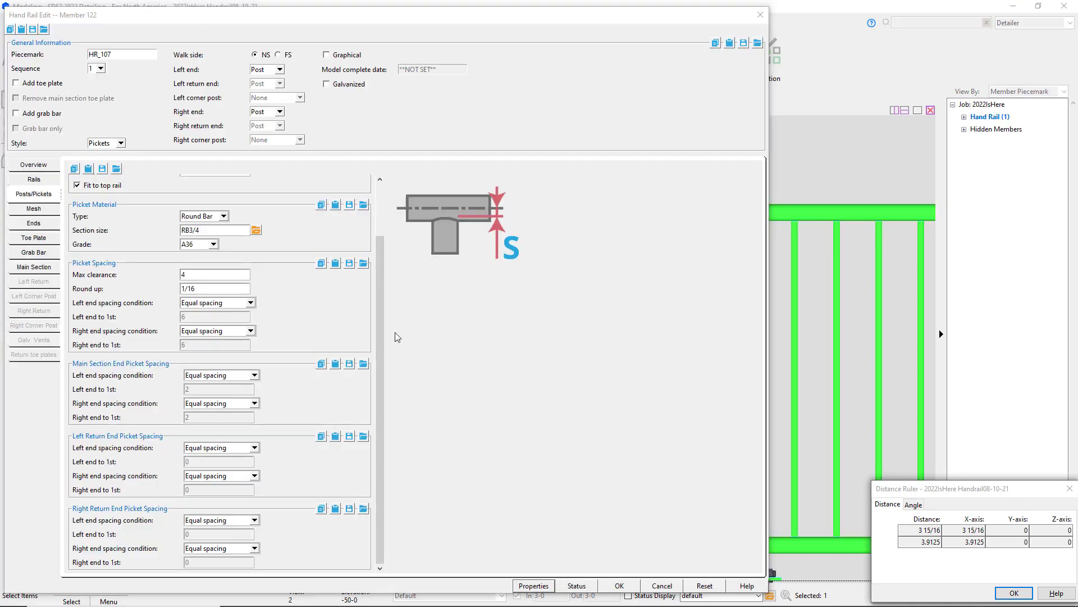
{"action": "left_click", "coordinate": [230, 303]}
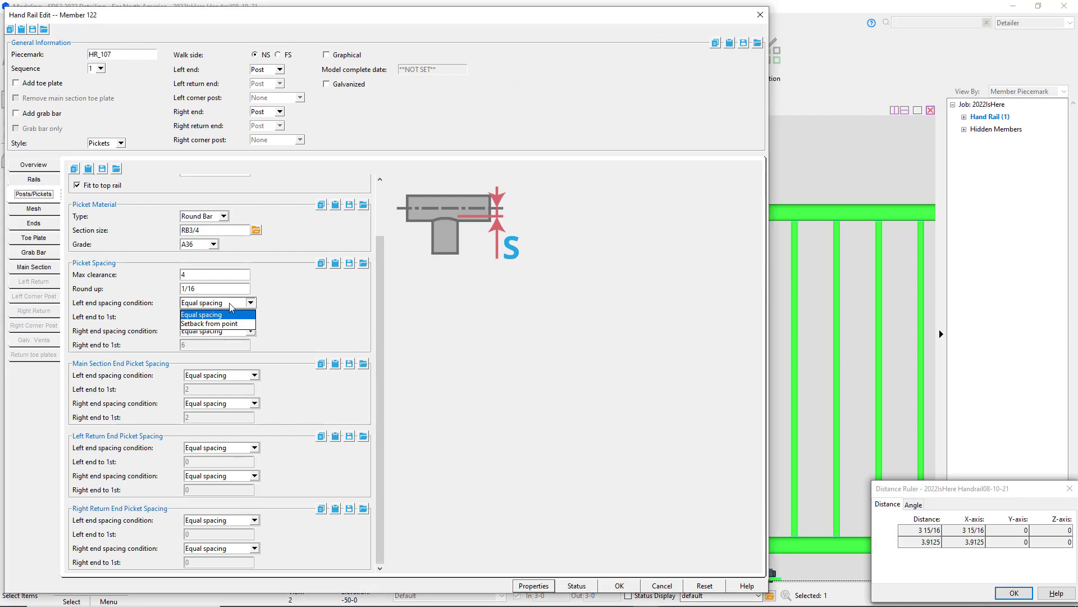
{"action": "left_click", "coordinate": [230, 324]}
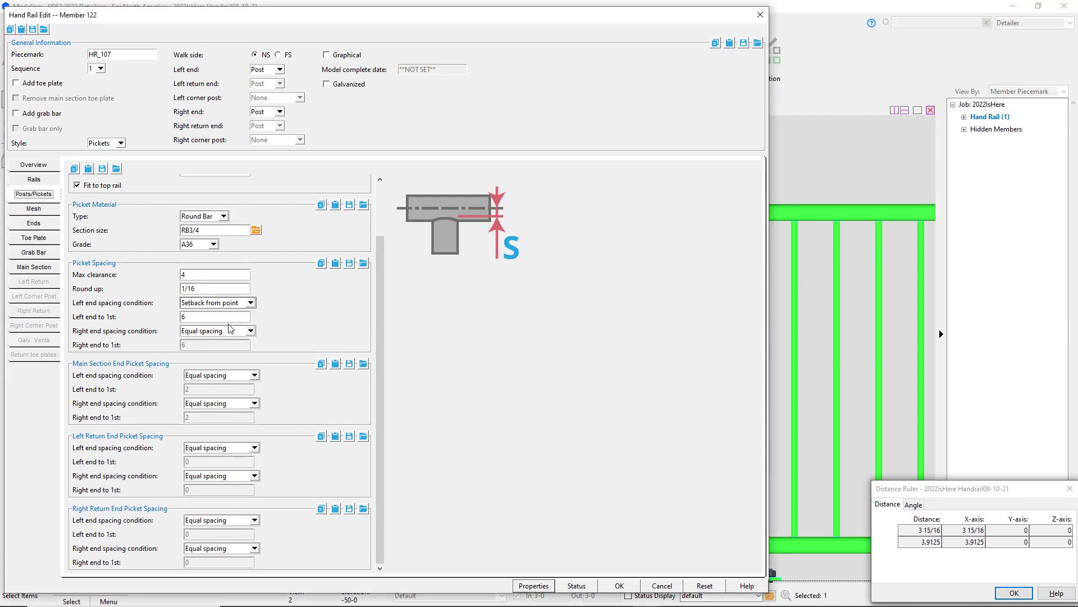
{"action": "left_click", "coordinate": [230, 331]}
{"action": "left_click", "coordinate": [229, 352]}
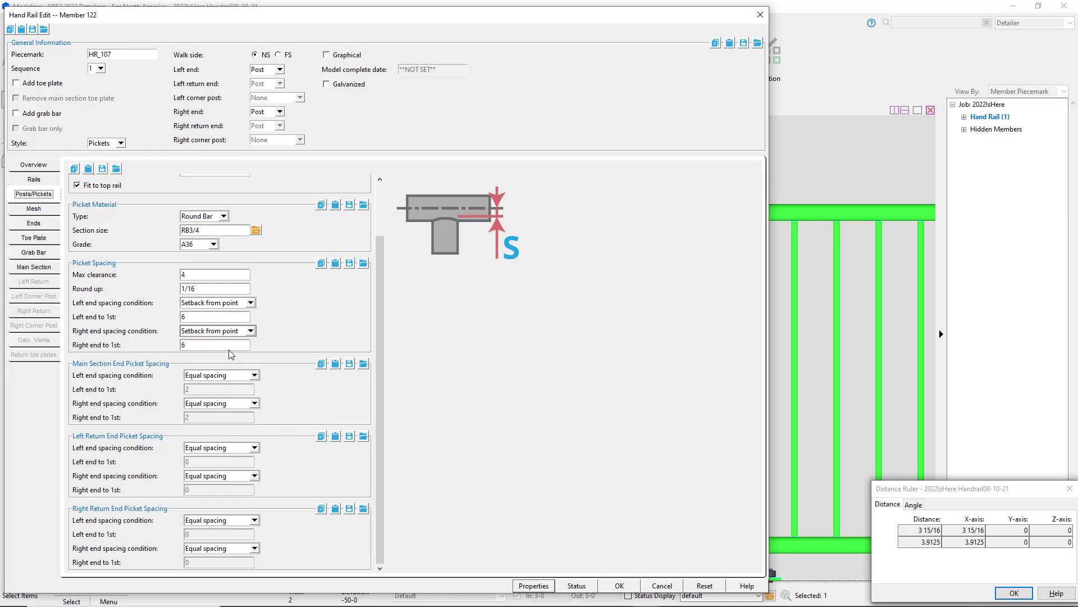
{"action": "left_click", "coordinate": [612, 587]}
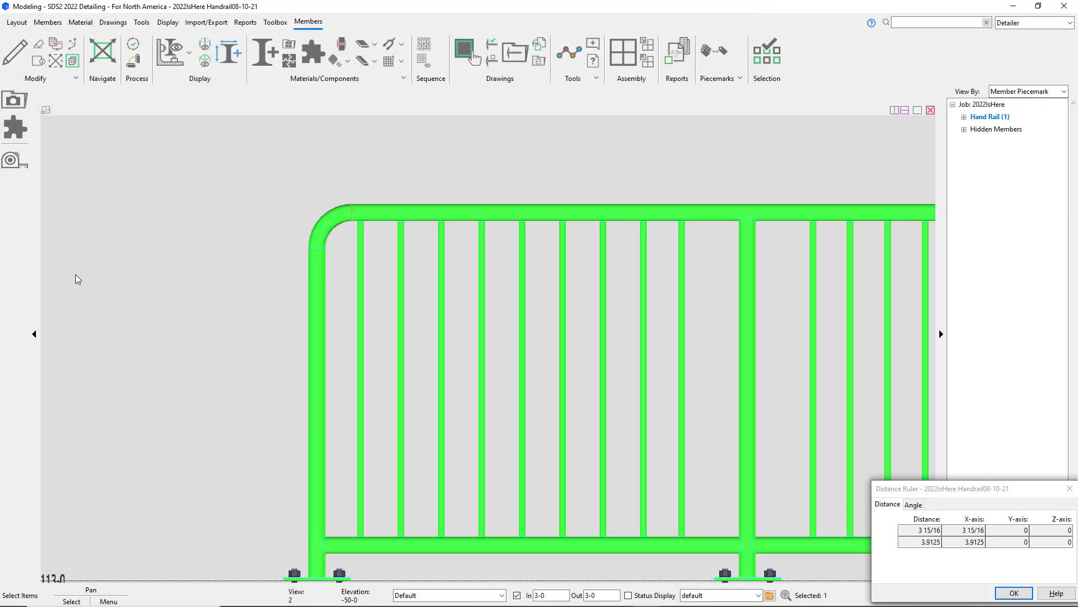
Measure the picket setbacks on both sides of the intermediate post along the bottom rail.
{"action": "left_click", "coordinate": [15, 161]}
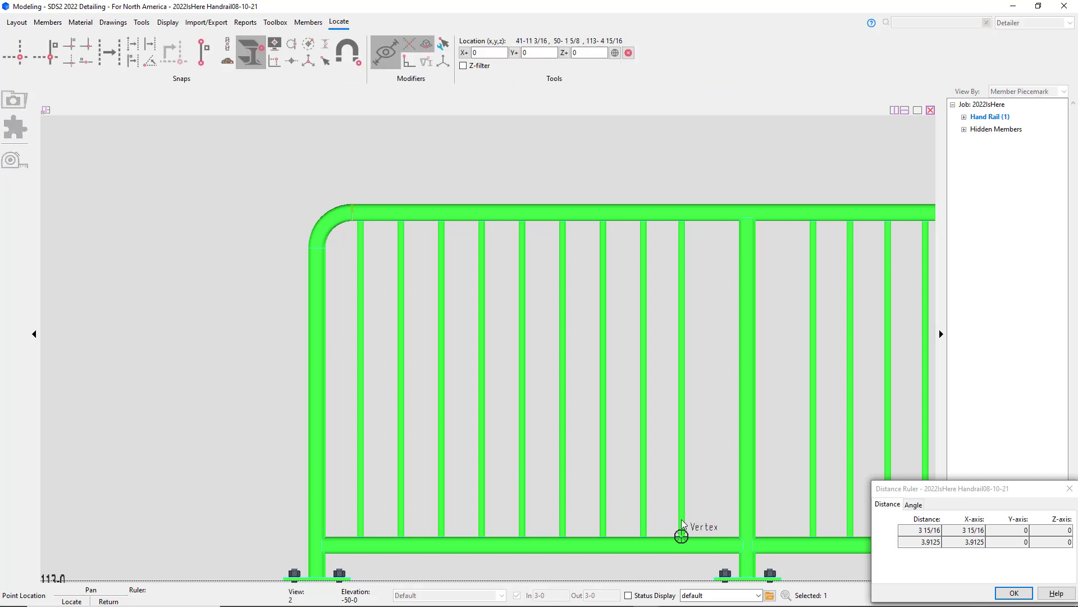
{"action": "left_click", "coordinate": [737, 534]}
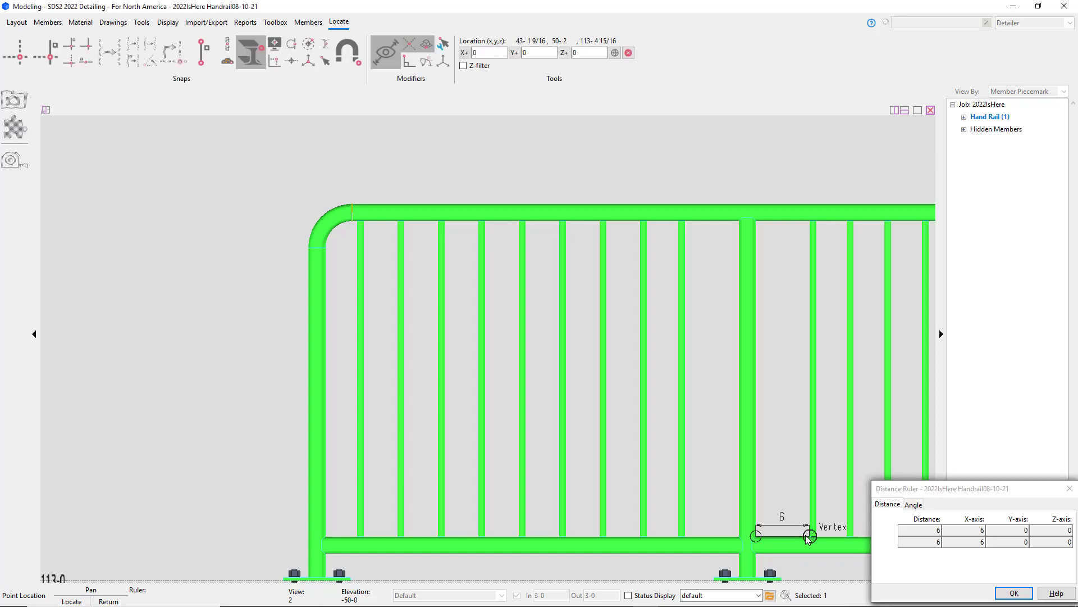
{"action": "right_click", "coordinate": [696, 536]}
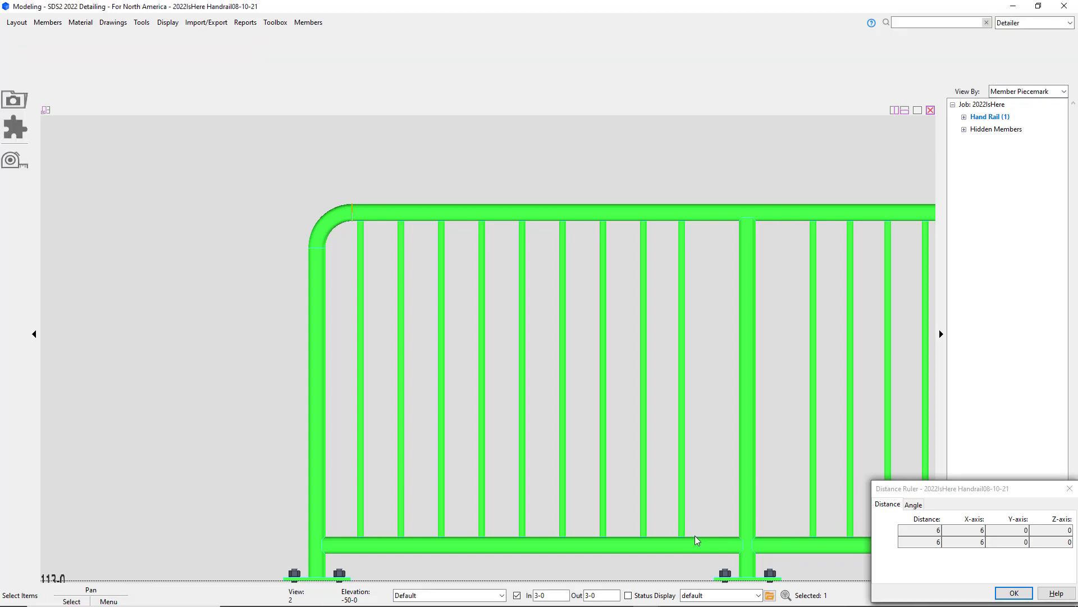
Set both Main Section End Picket Spacing conditions of the handrail to Setback from point and apply the edit.
{"action": "double_click", "coordinate": [660, 544]}
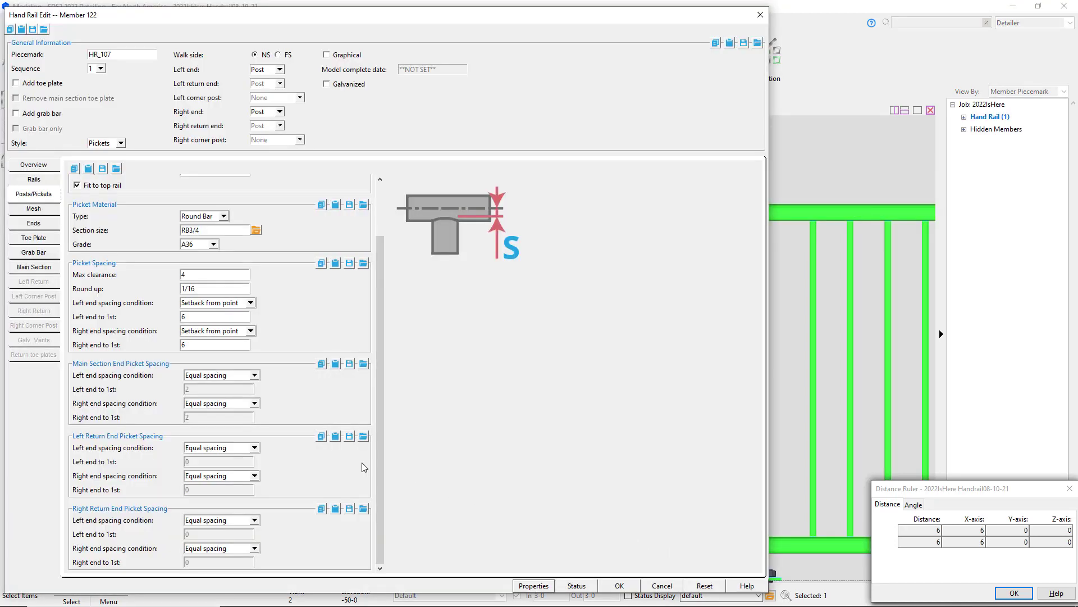
{"action": "left_click", "coordinate": [227, 375]}
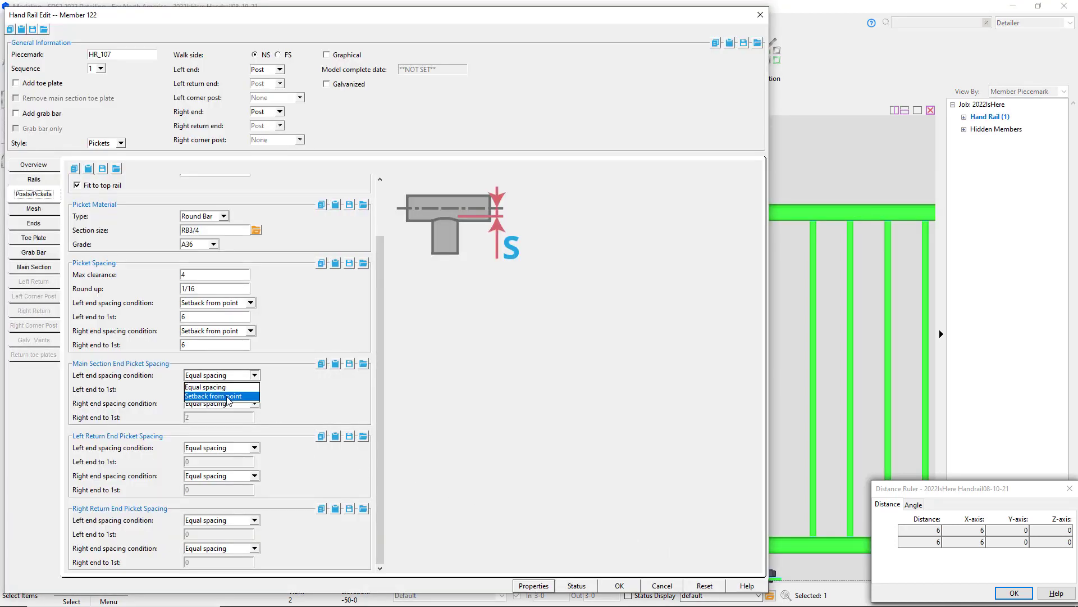
{"action": "left_click", "coordinate": [225, 391]}
{"action": "left_click", "coordinate": [232, 408]}
{"action": "left_click", "coordinate": [237, 428]}
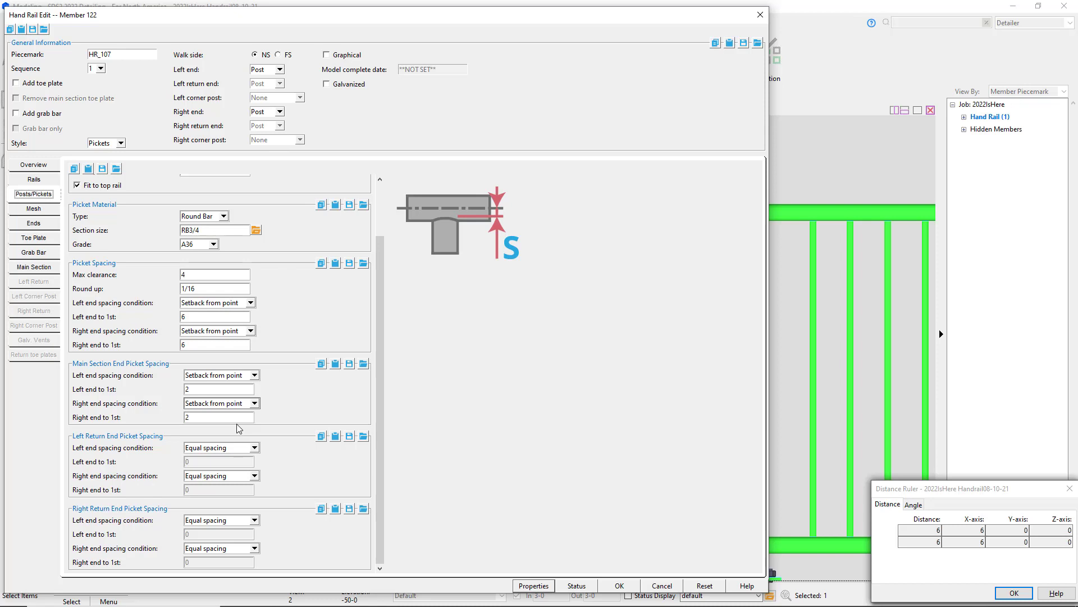
{"action": "left_click", "coordinate": [620, 586]}
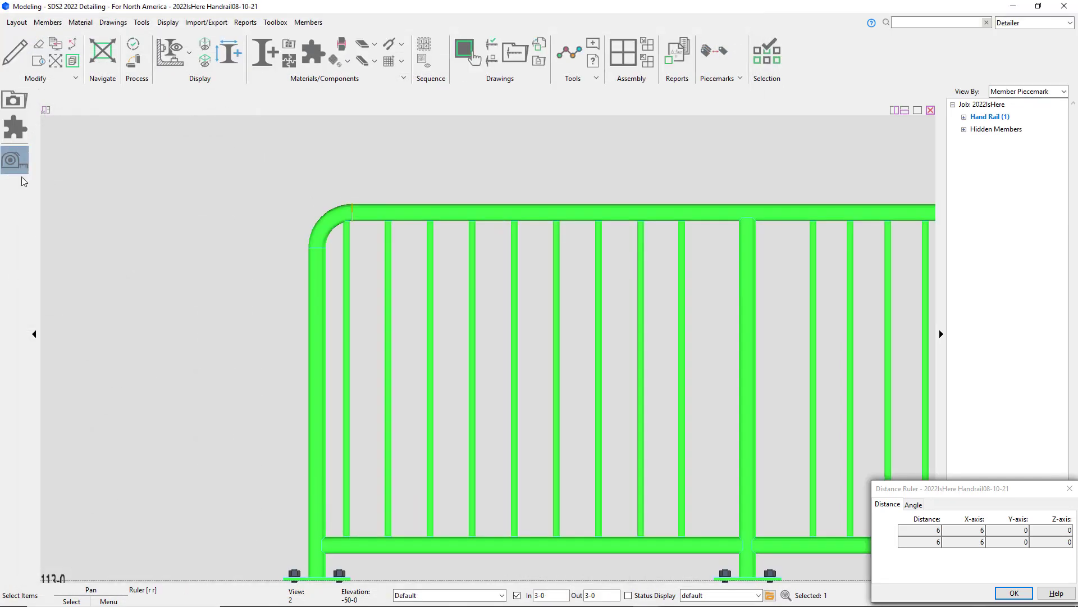
Measure the gaps from the end post to the first picket and from the intermediate post to its adjacent pickets.
{"action": "left_click", "coordinate": [13, 160]}
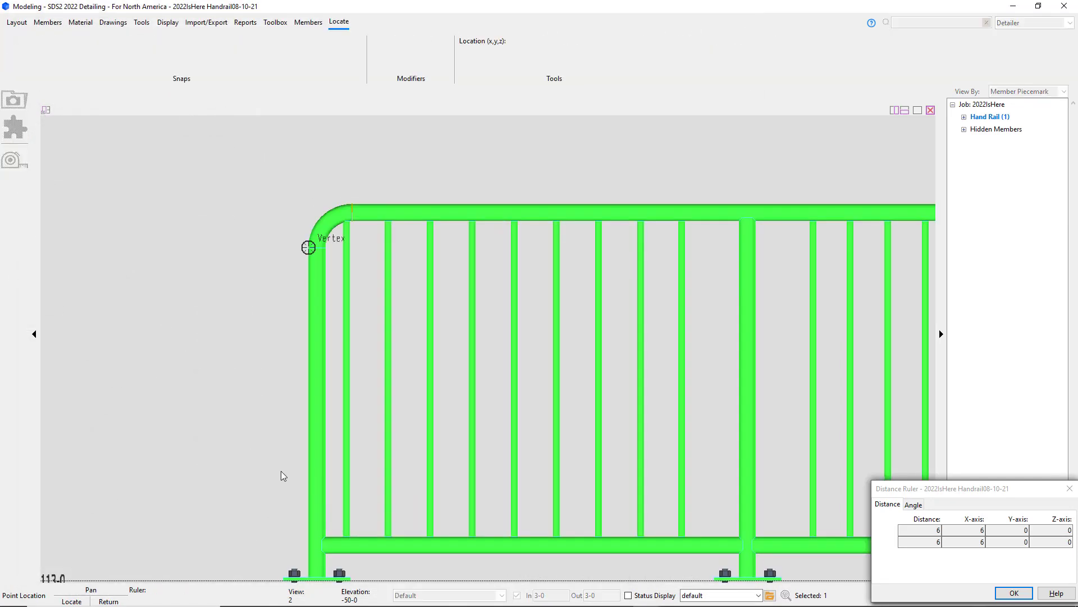
{"action": "left_click", "coordinate": [343, 532]}
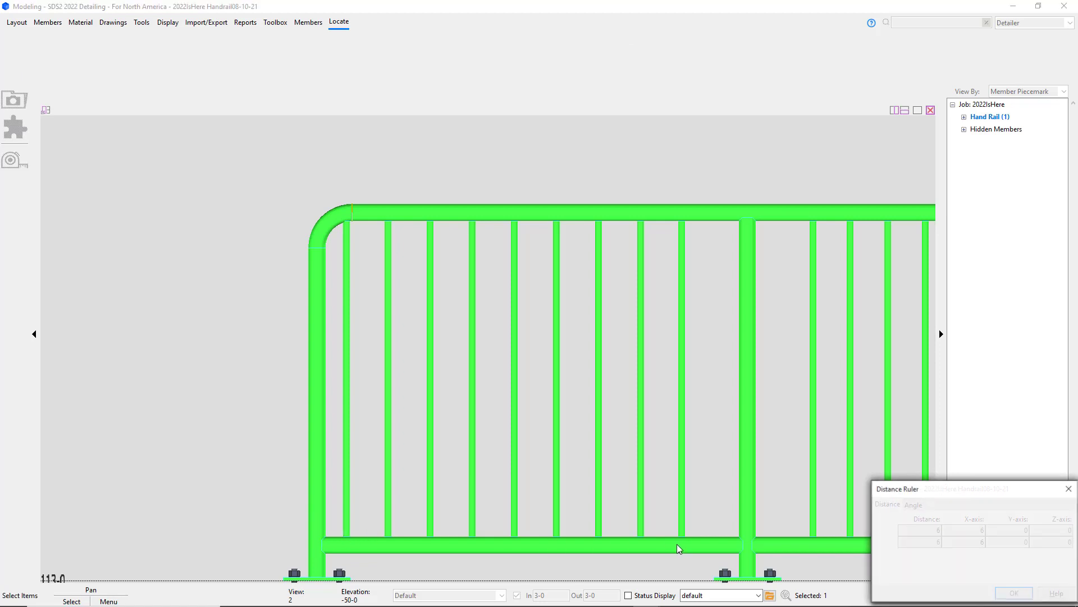
{"action": "left_click", "coordinate": [687, 535]}
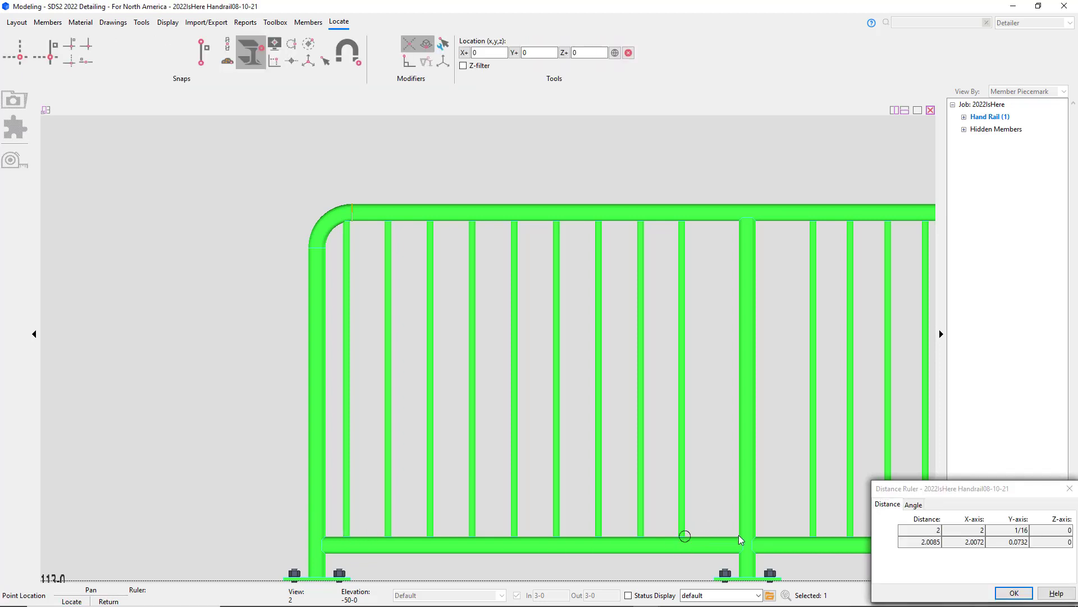
{"action": "left_click", "coordinate": [739, 538]}
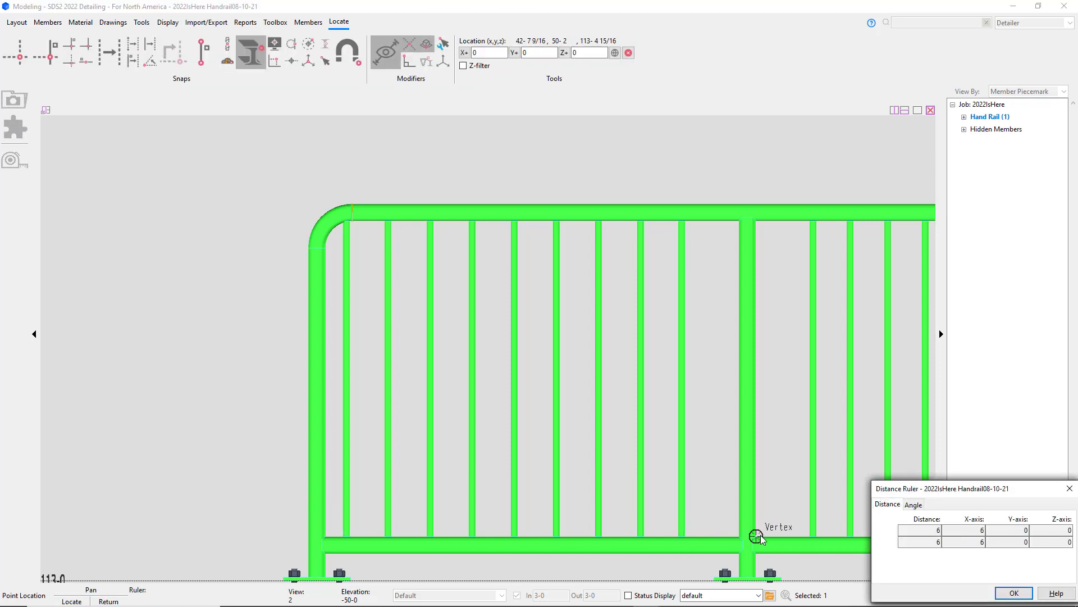
{"action": "left_click", "coordinate": [754, 536]}
{"action": "left_click", "coordinate": [807, 535]}
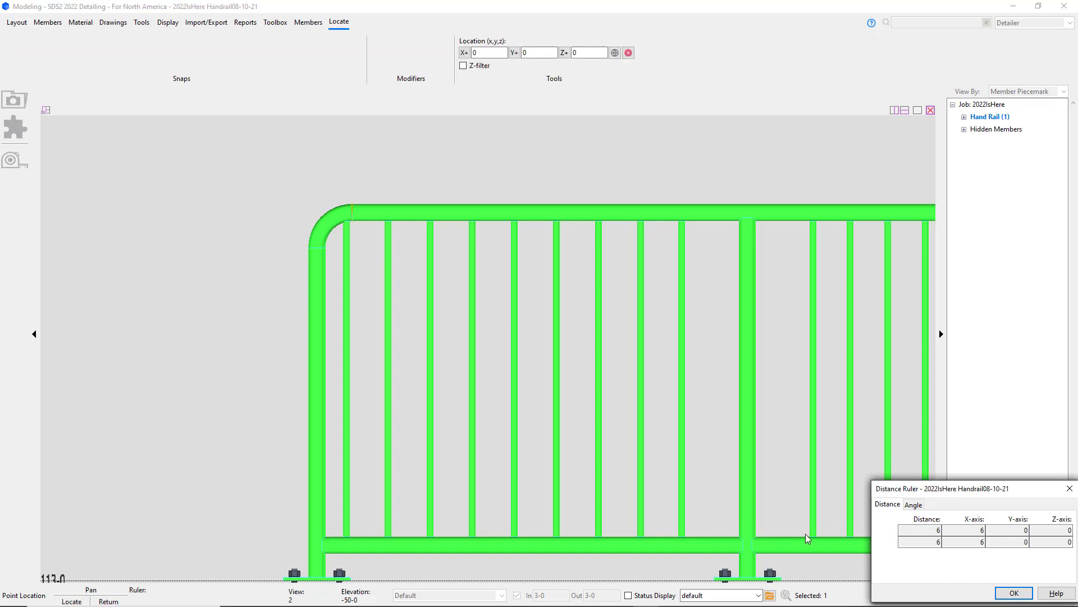
{"action": "right_click", "coordinate": [804, 534]}
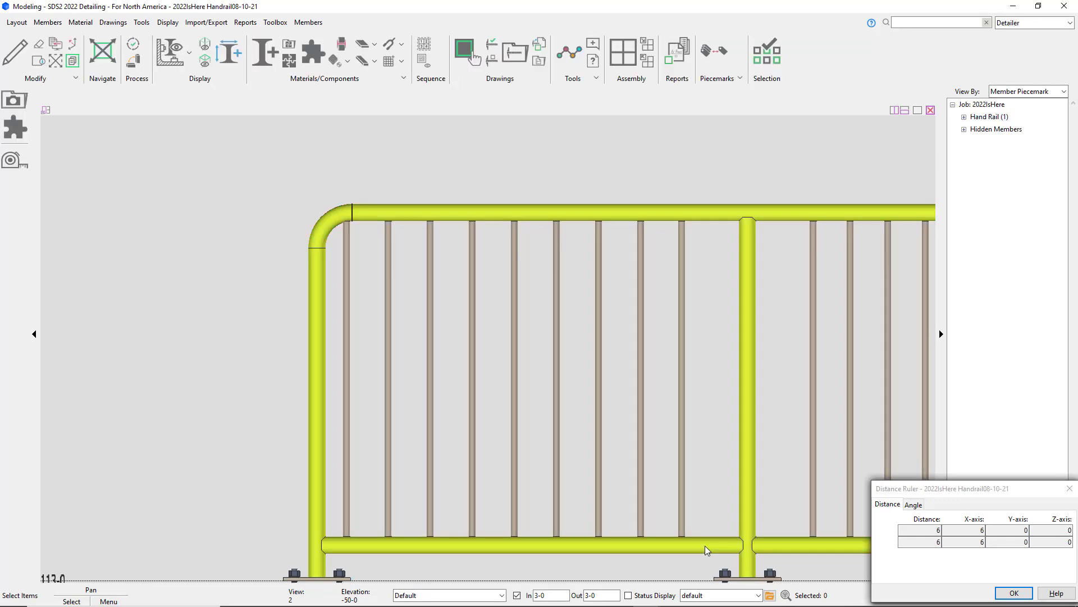
Show the hidden members and open the elevation view at grid line D, framing the handrail near grid 4.
{"action": "scroll", "coordinate": [327, 376], "scroll_direction": "down", "scroll_amount": 8}
{"action": "right_click", "coordinate": [417, 465]}
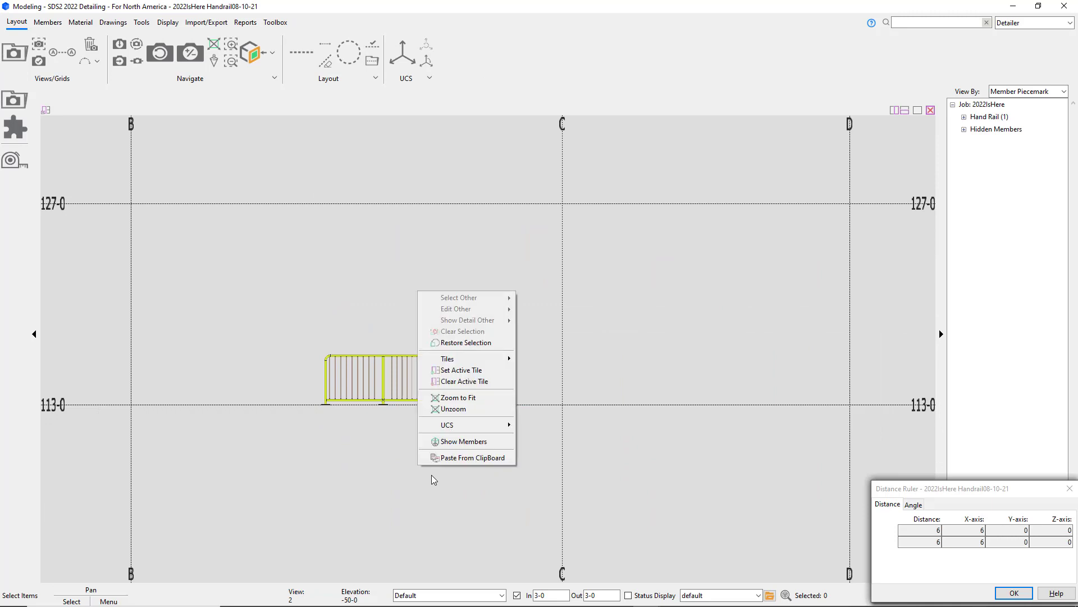
{"action": "left_click", "coordinate": [453, 441]}
{"action": "scroll", "coordinate": [429, 438], "scroll_direction": "down", "scroll_amount": 4}
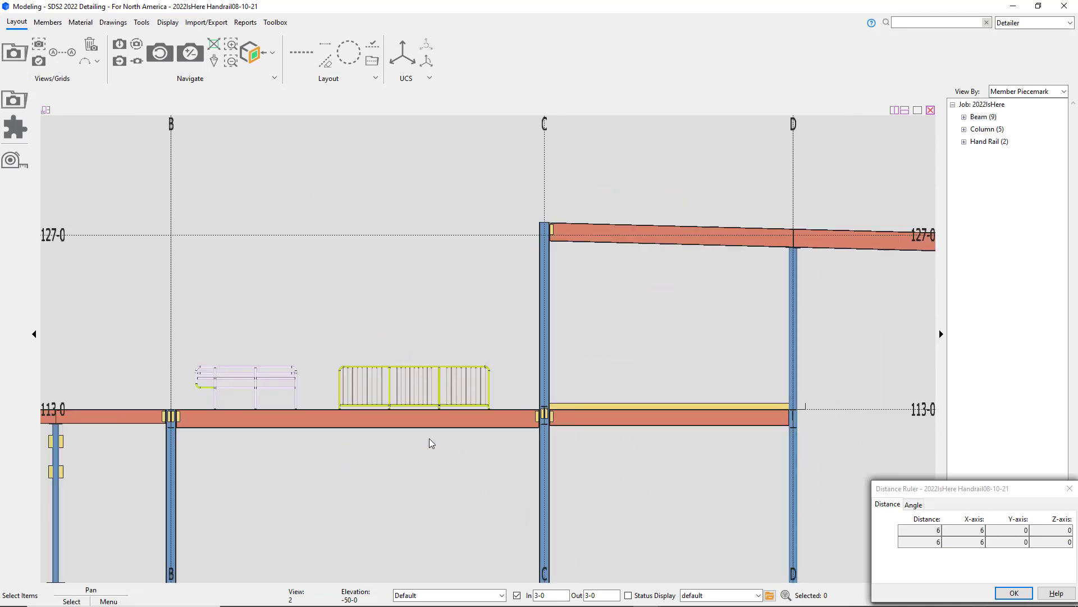
{"action": "scroll", "coordinate": [430, 438], "scroll_direction": "up", "scroll_amount": 2}
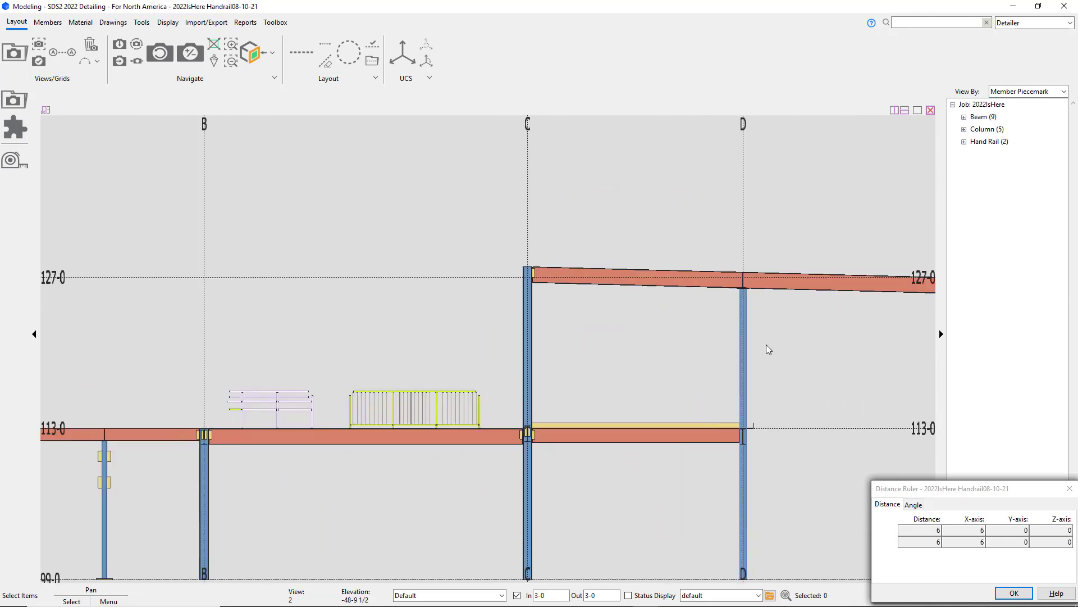
{"action": "left_click", "coordinate": [743, 122]}
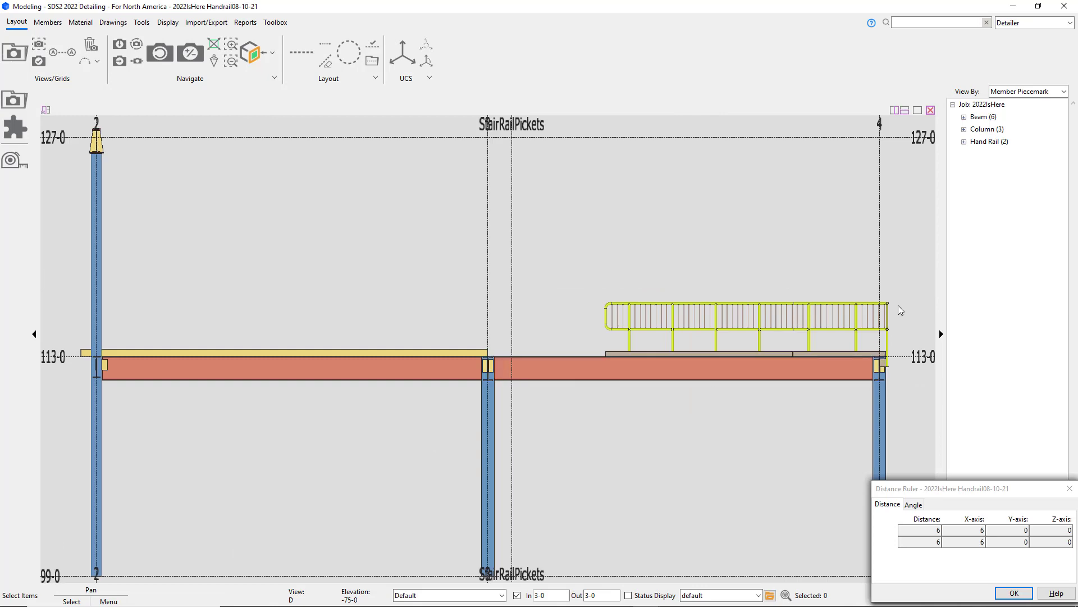
{"action": "scroll", "coordinate": [898, 306], "scroll_direction": "up", "scroll_amount": 5}
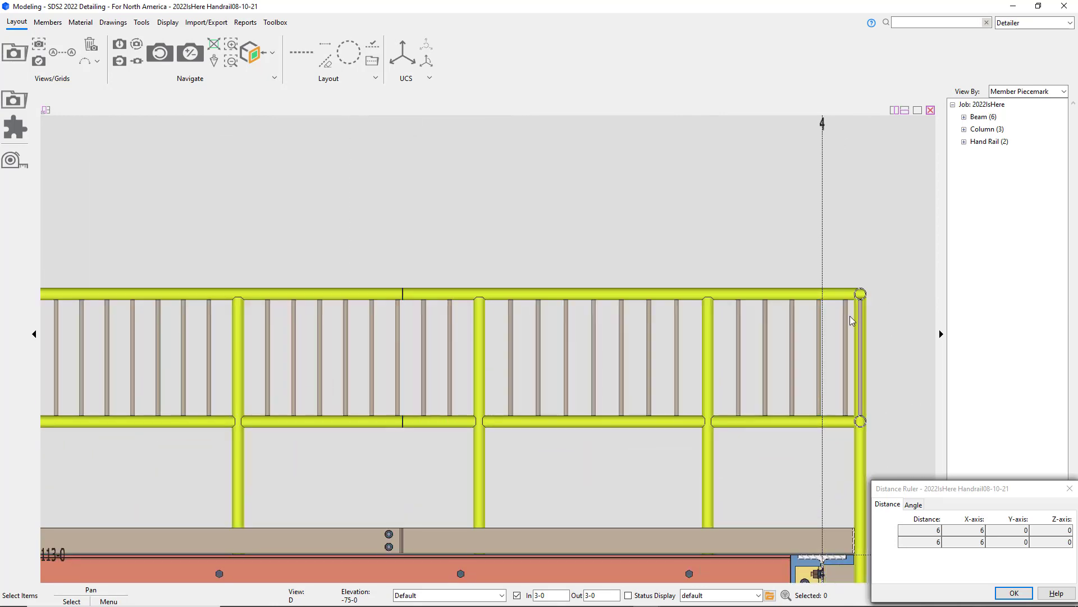
Set both Right Return End Picket Spacing conditions to Setback from point, with a right end to 1st distance of 6, and apply the edit.
{"action": "double_click", "coordinate": [614, 231]}
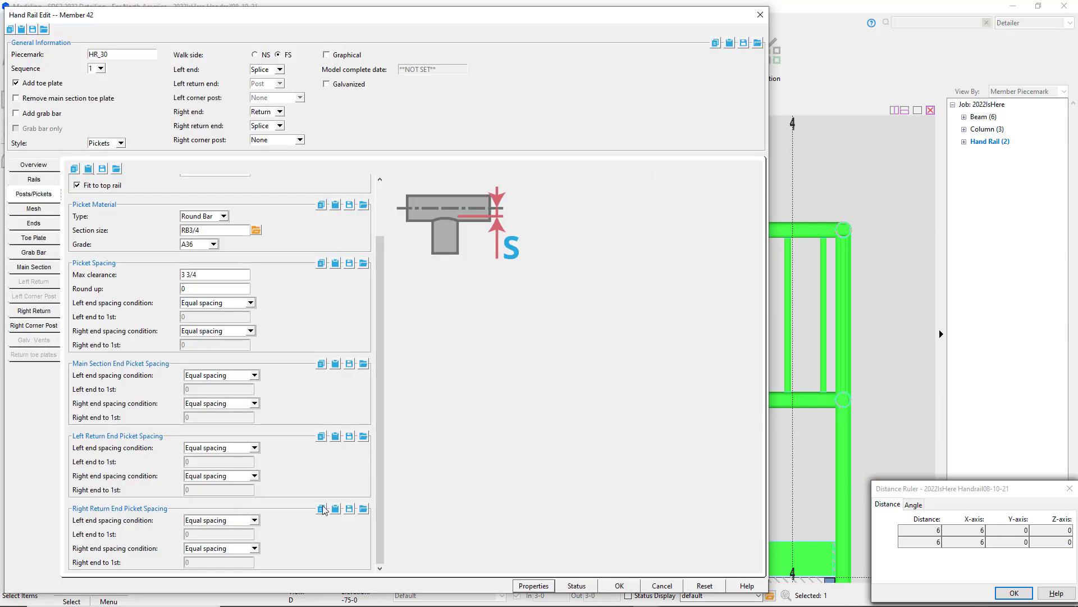
{"action": "left_click", "coordinate": [237, 525]}
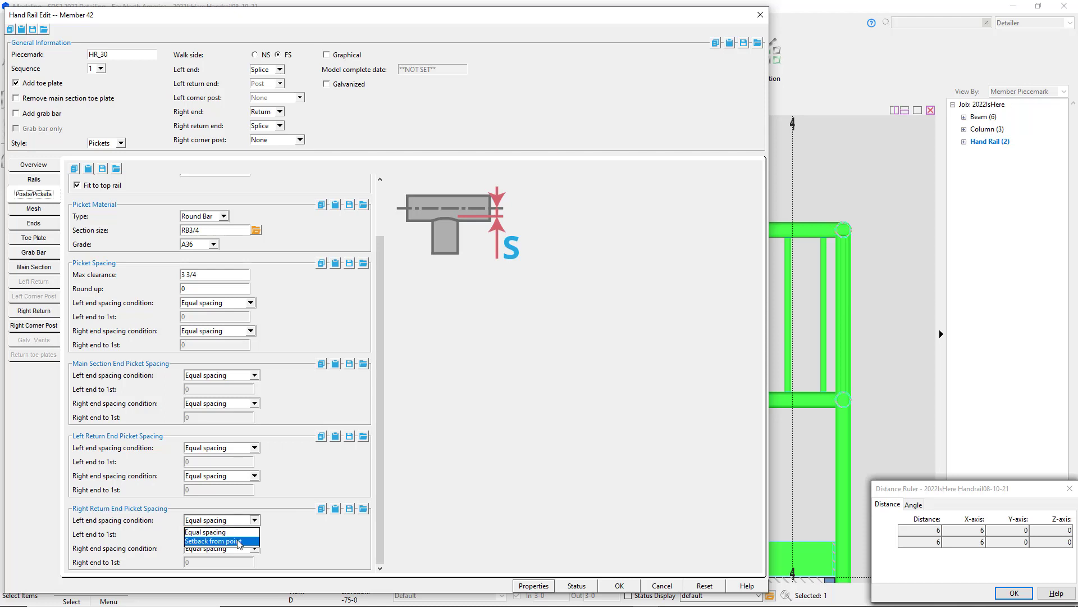
{"action": "left_click", "coordinate": [240, 542]}
{"action": "left_click", "coordinate": [243, 547]}
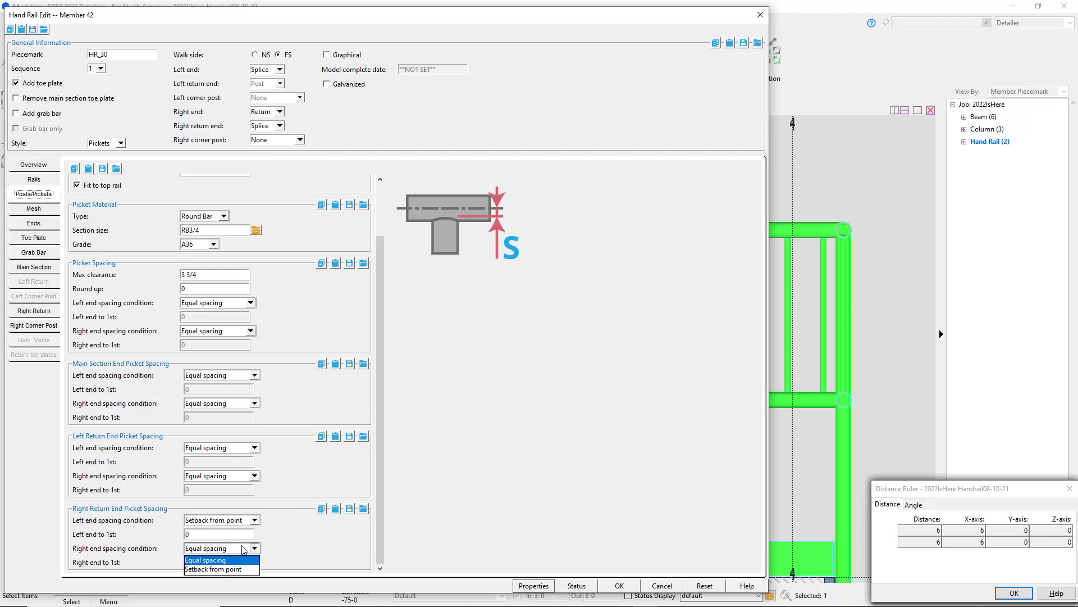
{"action": "left_click", "coordinate": [243, 567]}
{"action": "key", "text": "Tab"}
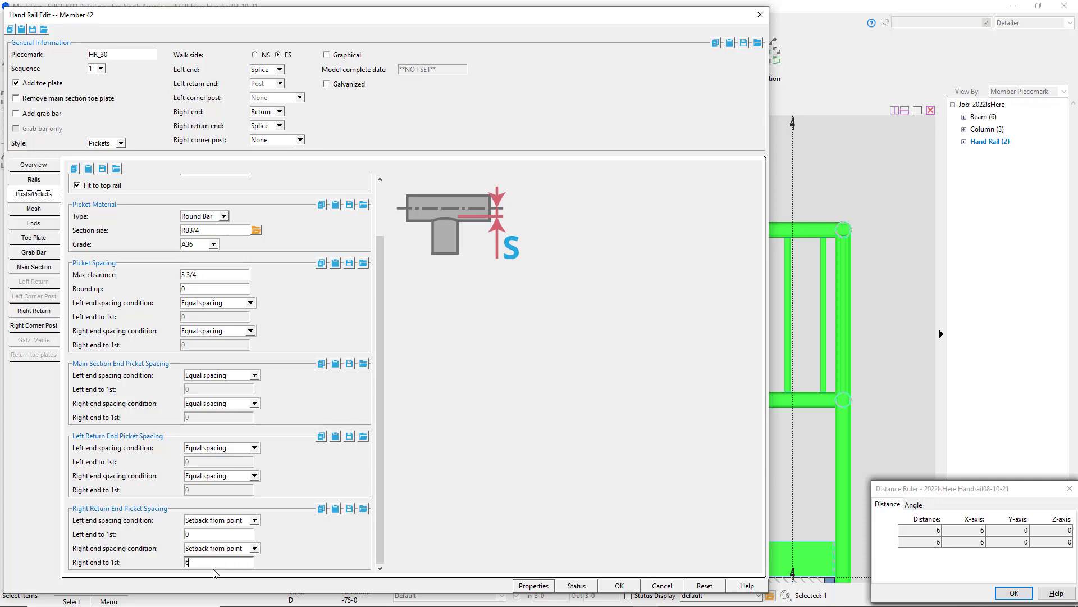
{"action": "type", "text": "6"}
{"action": "left_click", "coordinate": [620, 586]}
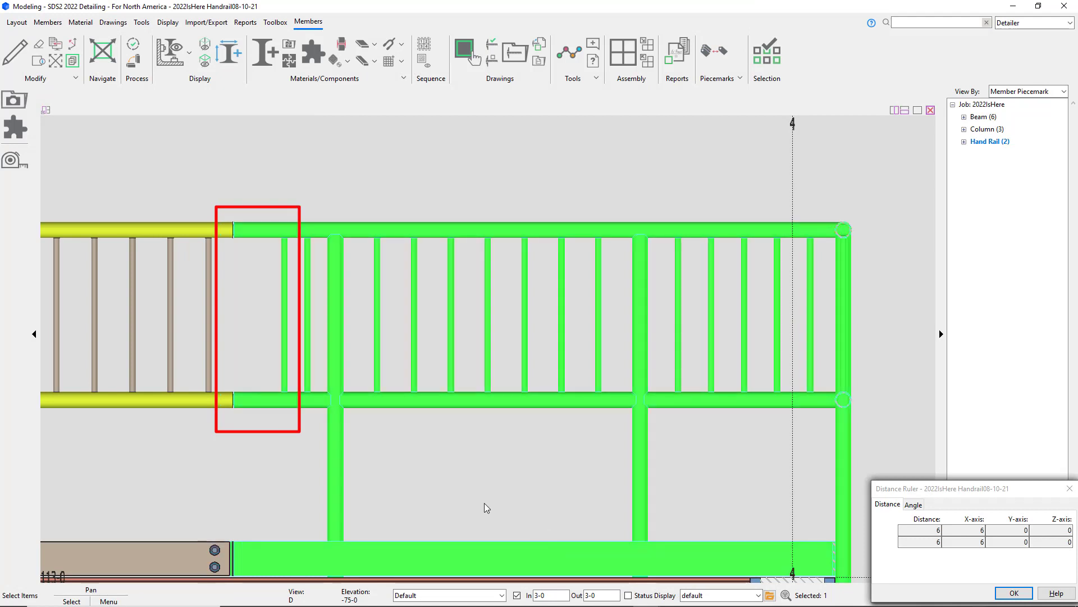
Measure the distance from the rail splice to the first picket of the right return along the bottom rail.
{"action": "left_click", "coordinate": [14, 160]}
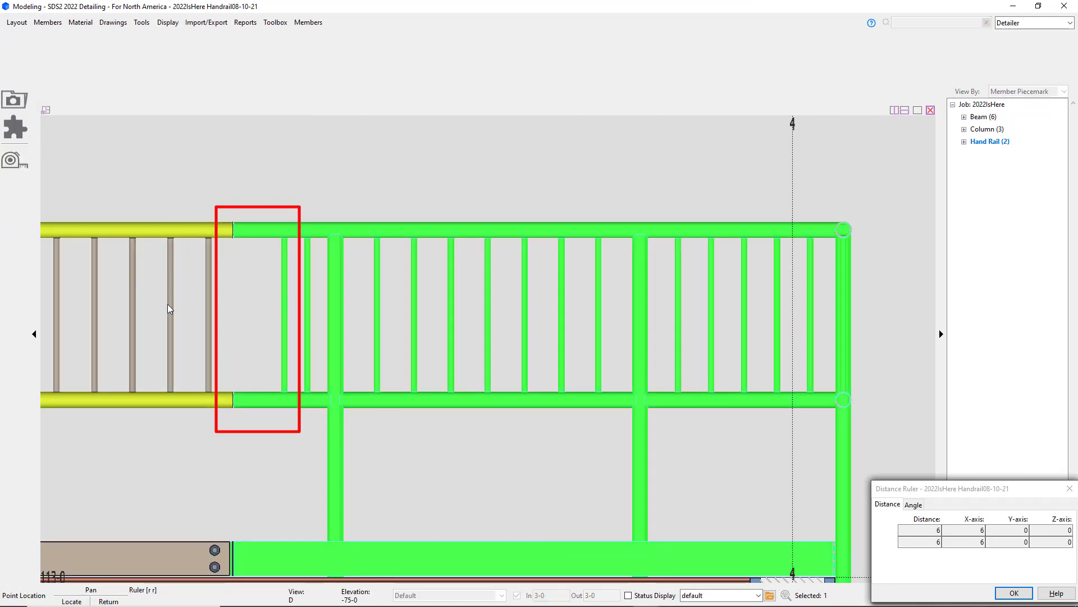
{"action": "left_click", "coordinate": [232, 390]}
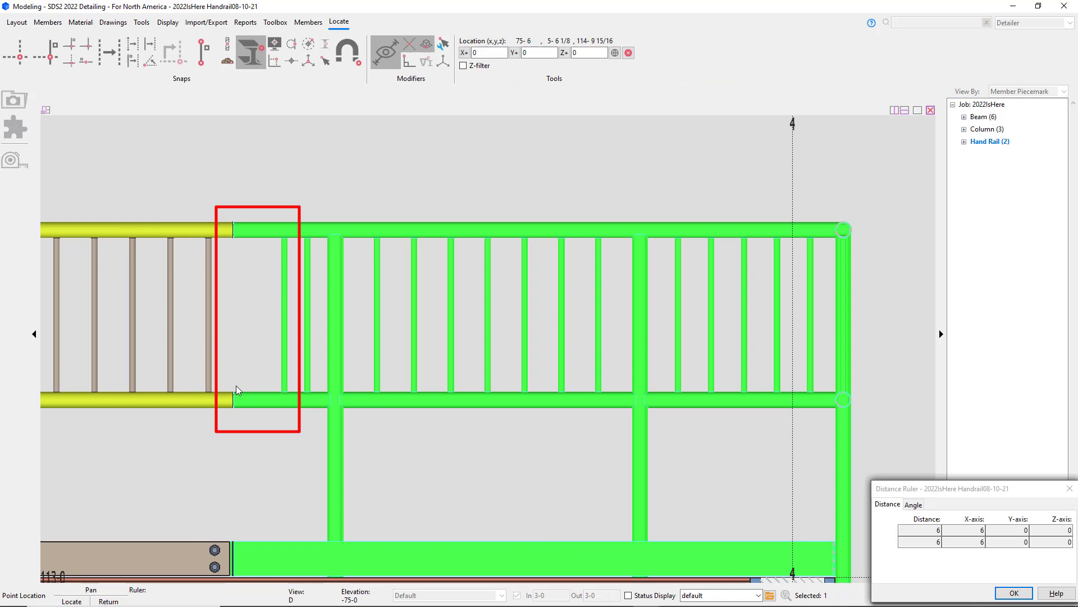
{"action": "left_click", "coordinate": [284, 386]}
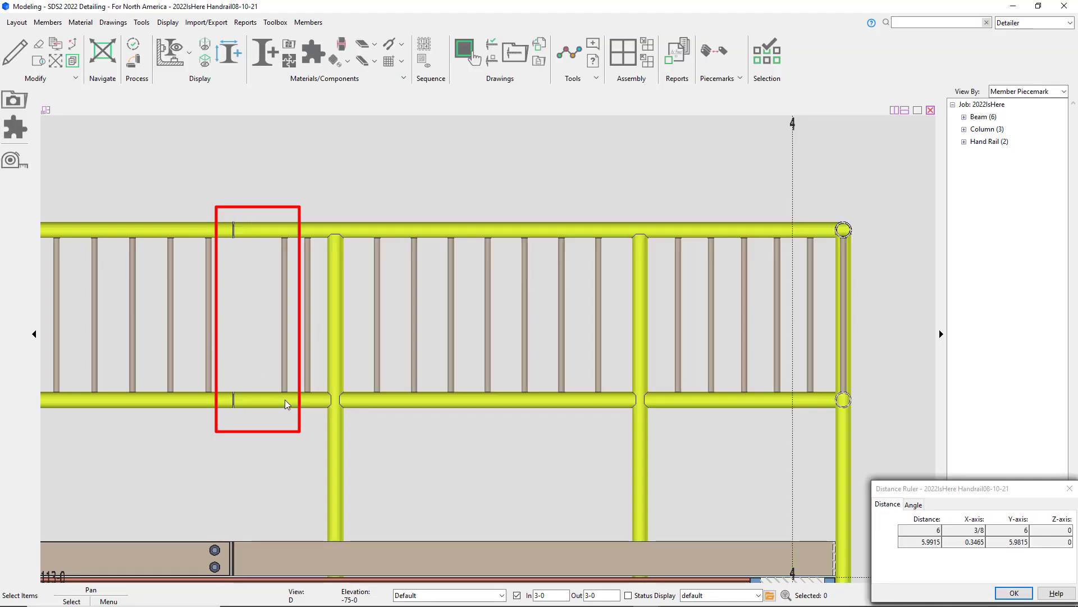
Set the Right Return End Picket Spacing right end to 1st distance to 1 and apply the edit.
{"action": "double_click", "coordinate": [285, 400]}
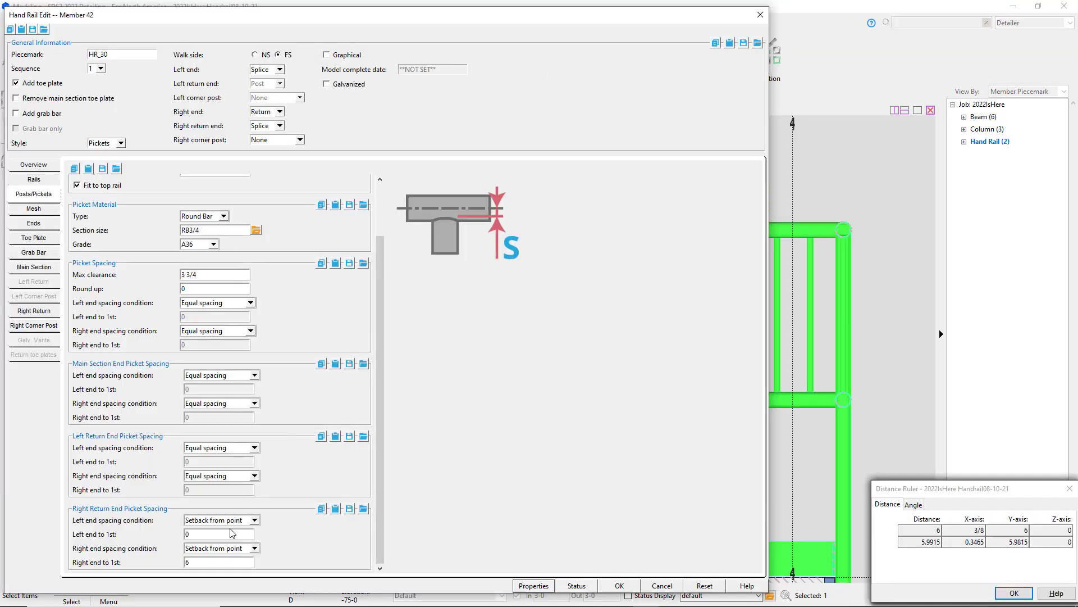
{"action": "double_click", "coordinate": [204, 562]}
{"action": "type", "text": "1"}
{"action": "left_click", "coordinate": [632, 586]}
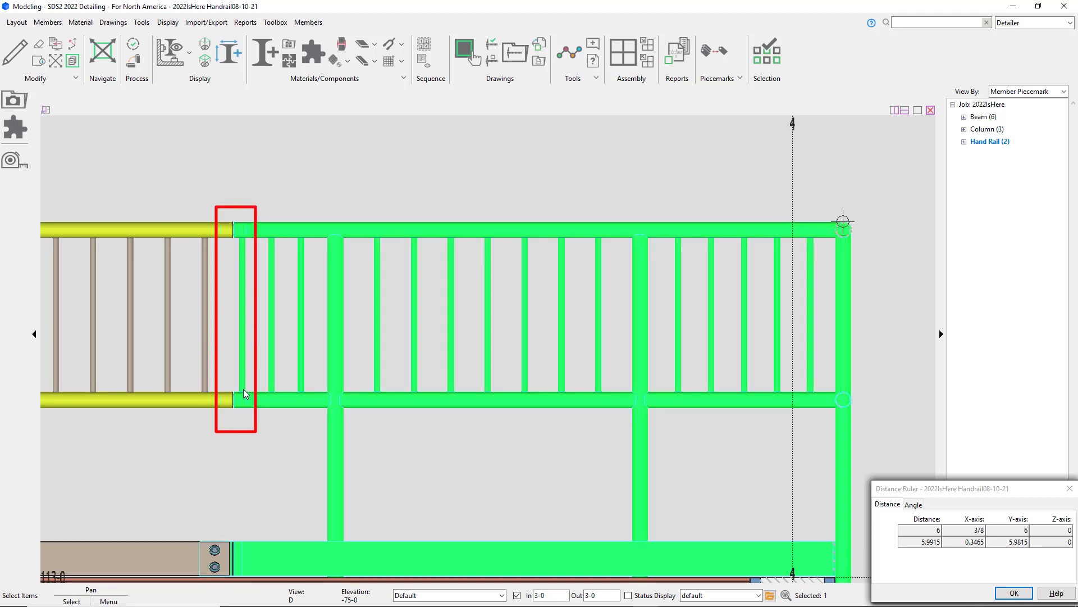
{"action": "scroll", "coordinate": [244, 389], "scroll_direction": "up", "scroll_amount": 1}
{"action": "key", "text": "Escape"}
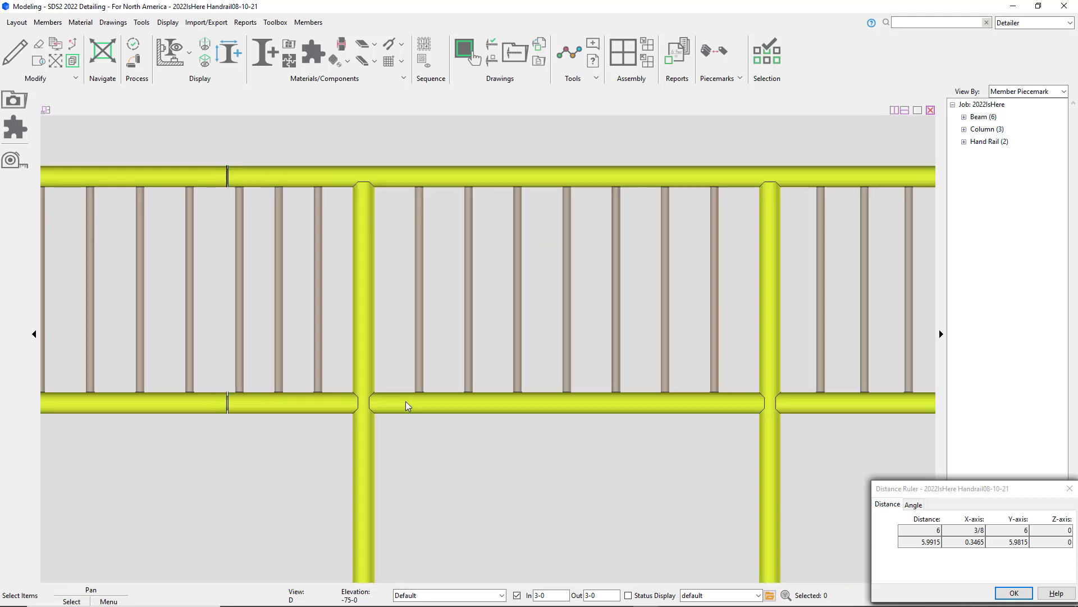
Set the handrail's general left and right Picket Spacing conditions to Setback from point, each 1 to the first picket, and apply the edit.
{"action": "double_click", "coordinate": [406, 401]}
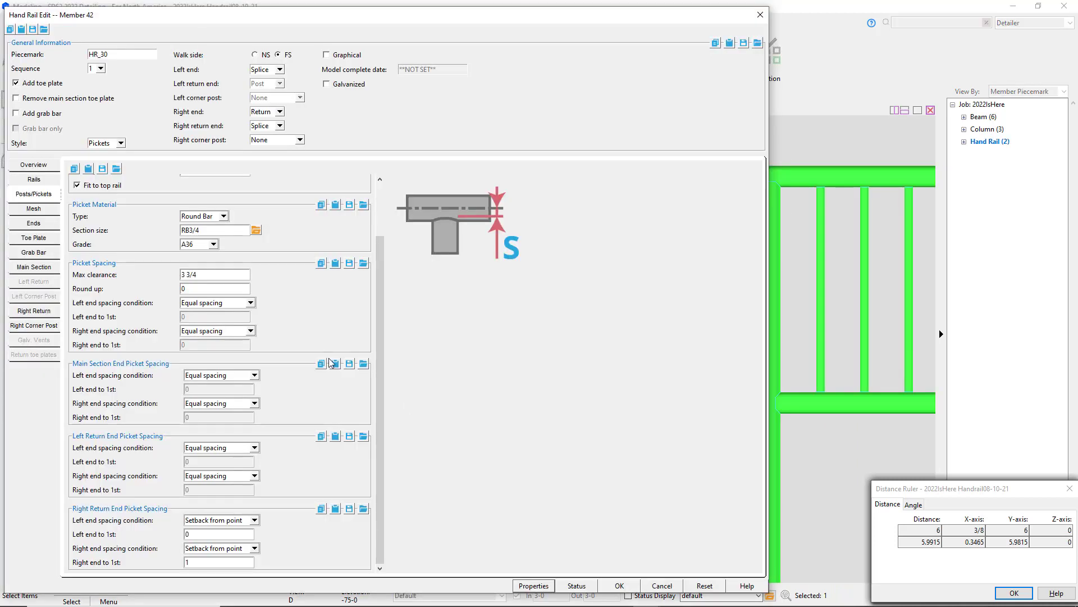
{"action": "left_click", "coordinate": [239, 303]}
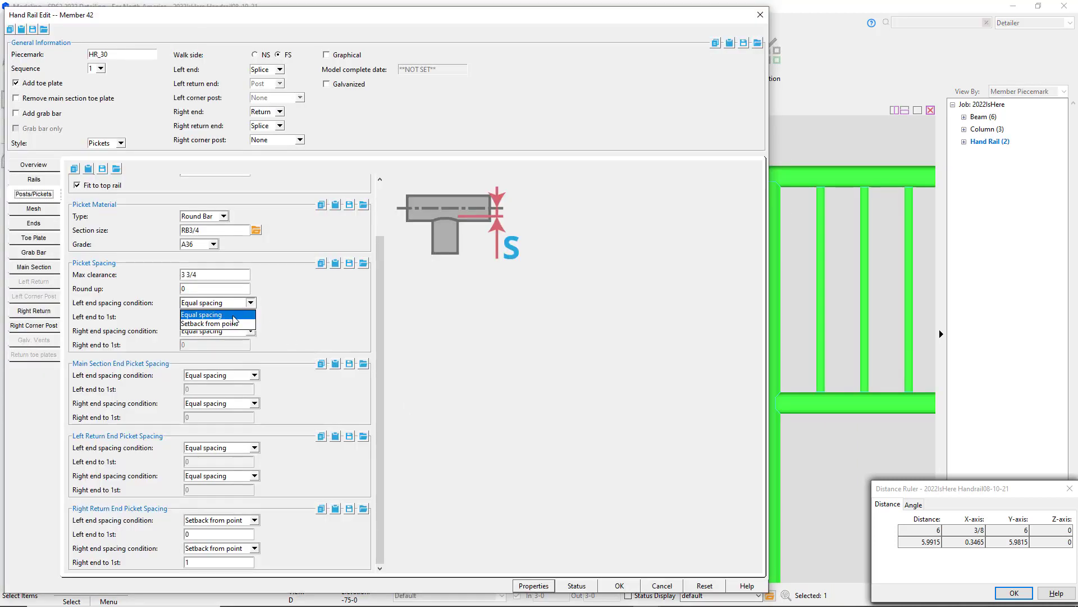
{"action": "left_click", "coordinate": [236, 319]}
{"action": "double_click", "coordinate": [208, 316]}
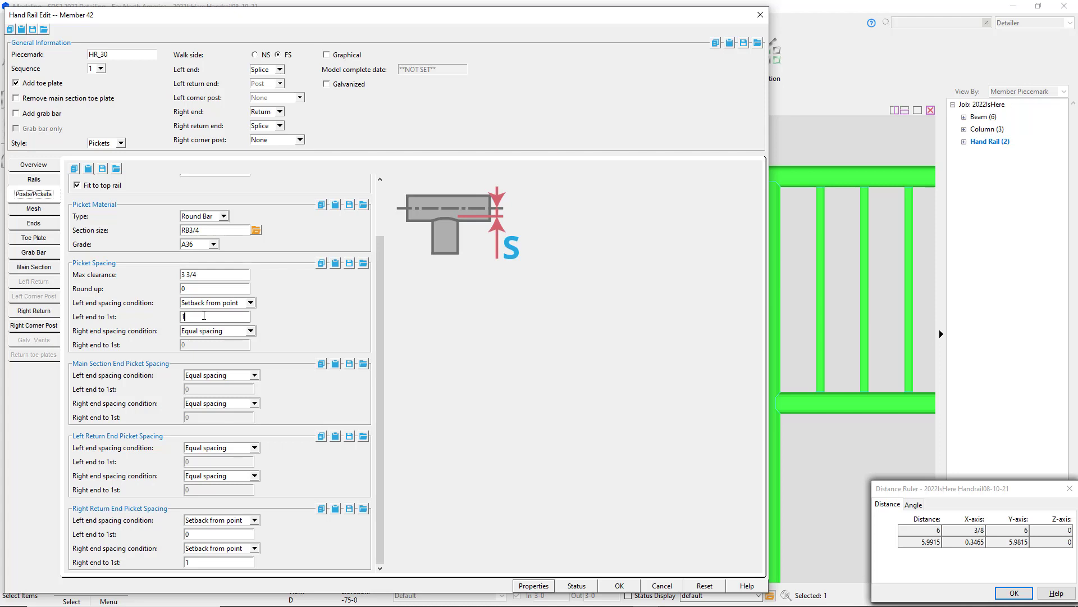
{"action": "type", "text": "1"}
{"action": "left_click", "coordinate": [221, 331]}
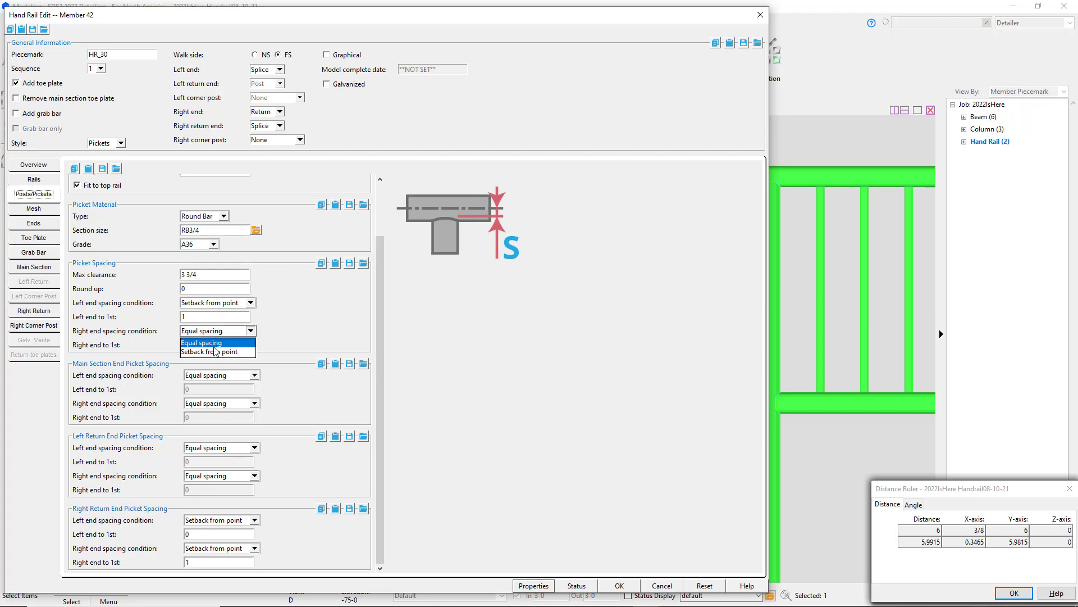
{"action": "left_click", "coordinate": [216, 348]}
{"action": "double_click", "coordinate": [204, 344]}
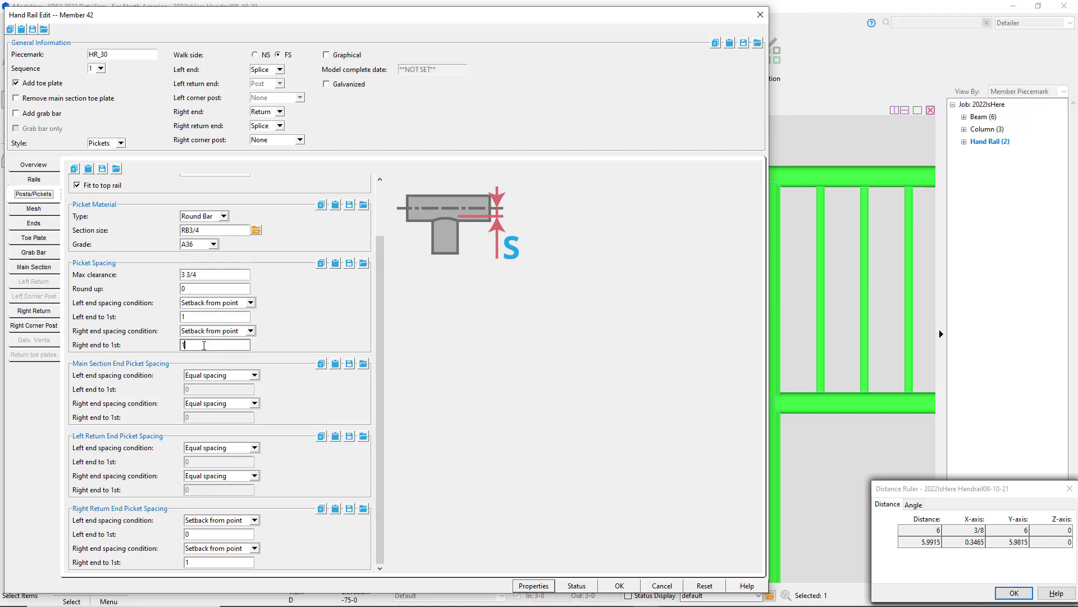
{"action": "type", "text": "1"}
{"action": "left_click", "coordinate": [618, 584]}
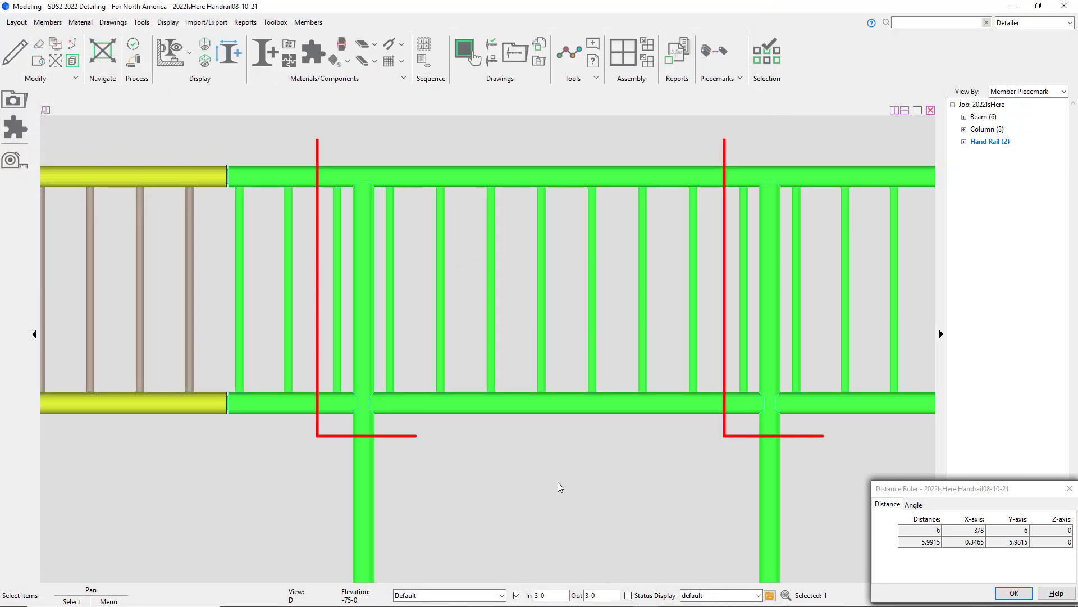
{"action": "left_click", "coordinate": [498, 480]}
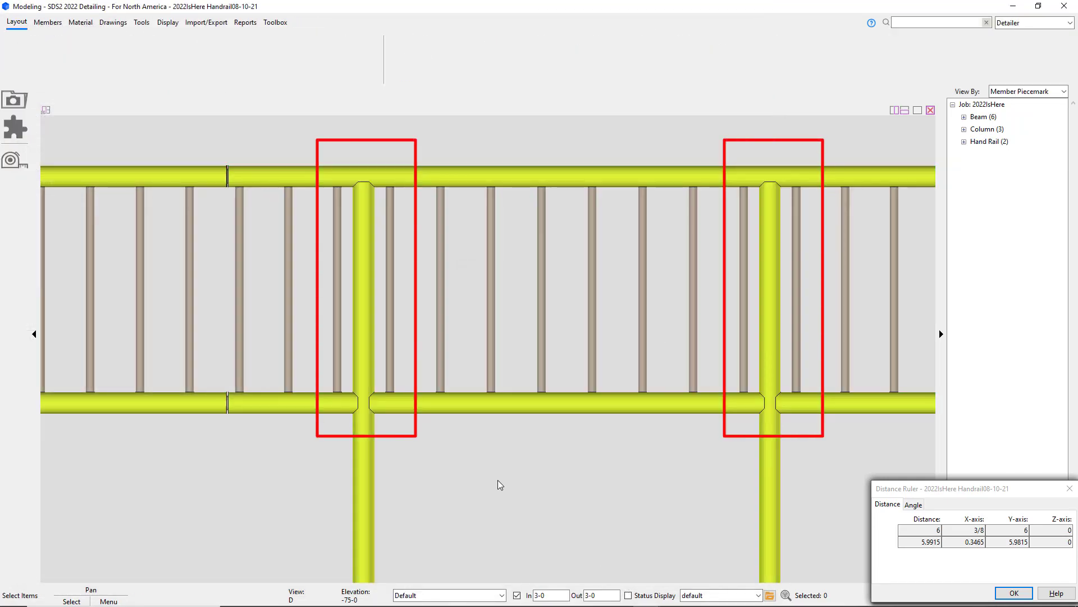
Measure the gap between the post nearest the splice and its adjacent picket along the bottom rail.
{"action": "left_click", "coordinate": [12, 161]}
{"action": "scroll", "coordinate": [331, 377], "scroll_direction": "up", "scroll_amount": 5}
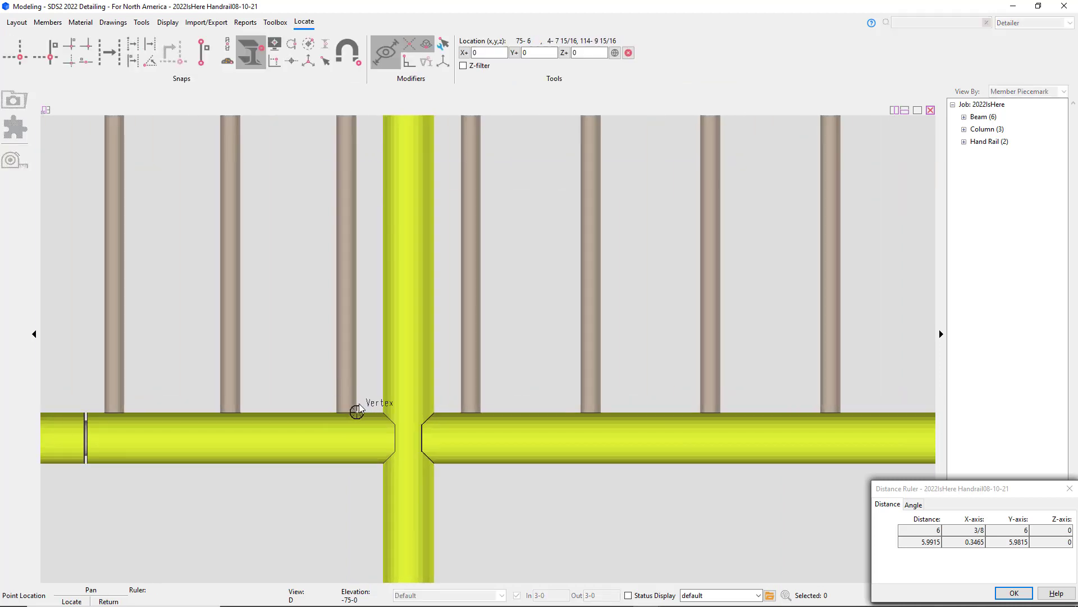
{"action": "left_click", "coordinate": [357, 412]}
{"action": "left_click", "coordinate": [435, 411]}
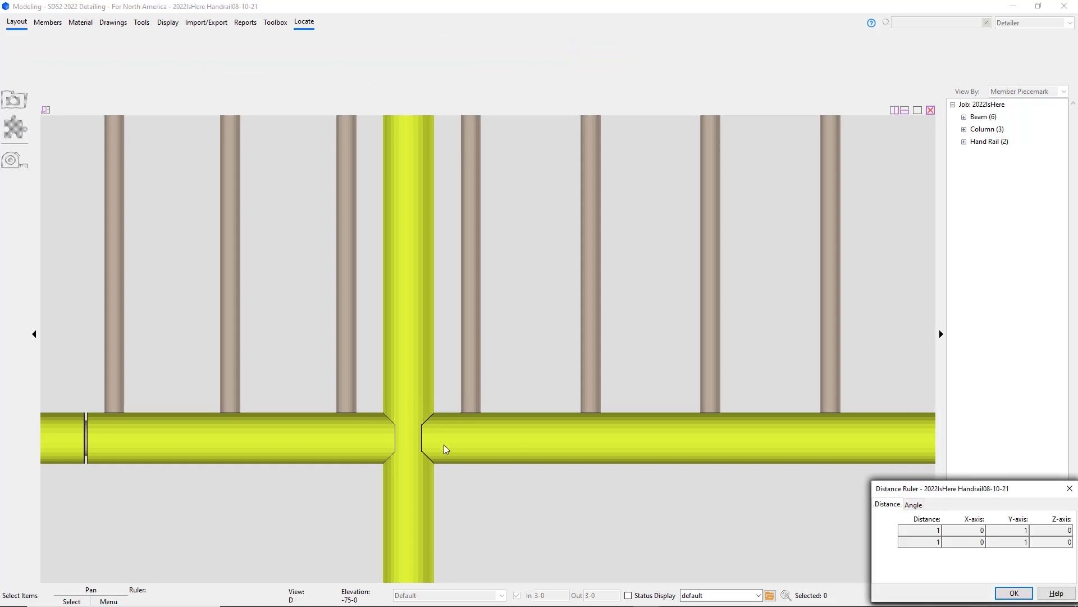
{"action": "scroll", "coordinate": [427, 460], "scroll_direction": "down", "scroll_amount": 5}
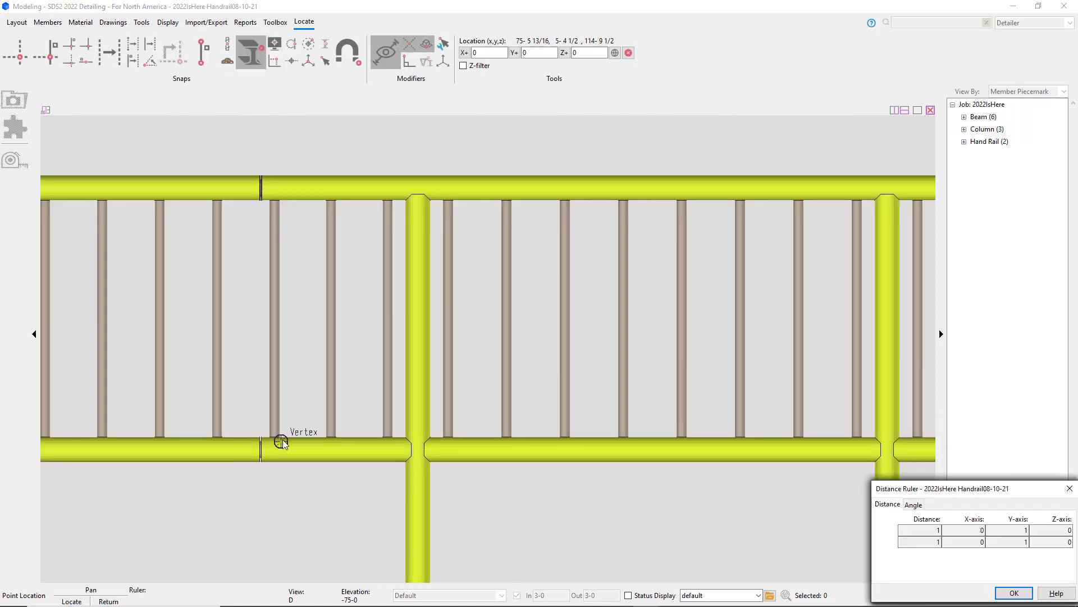
{"action": "scroll", "coordinate": [257, 439], "scroll_direction": "down", "scroll_amount": 2}
{"action": "right_click", "coordinate": [250, 438]}
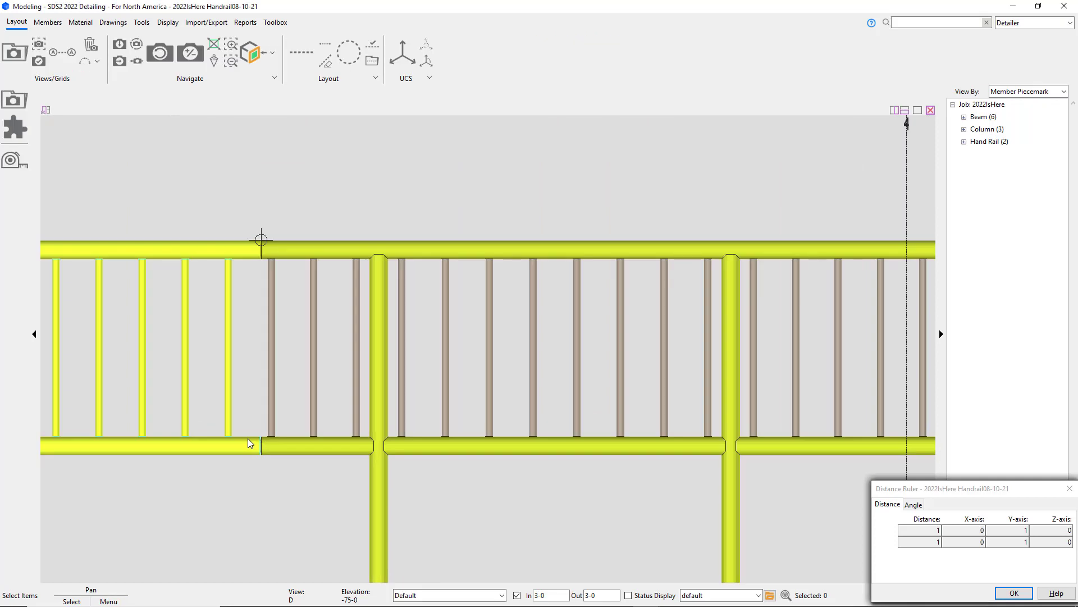
Open the StairRailPickets erection view and frame the lower end of the stair handrail.
{"action": "left_click", "coordinate": [16, 100]}
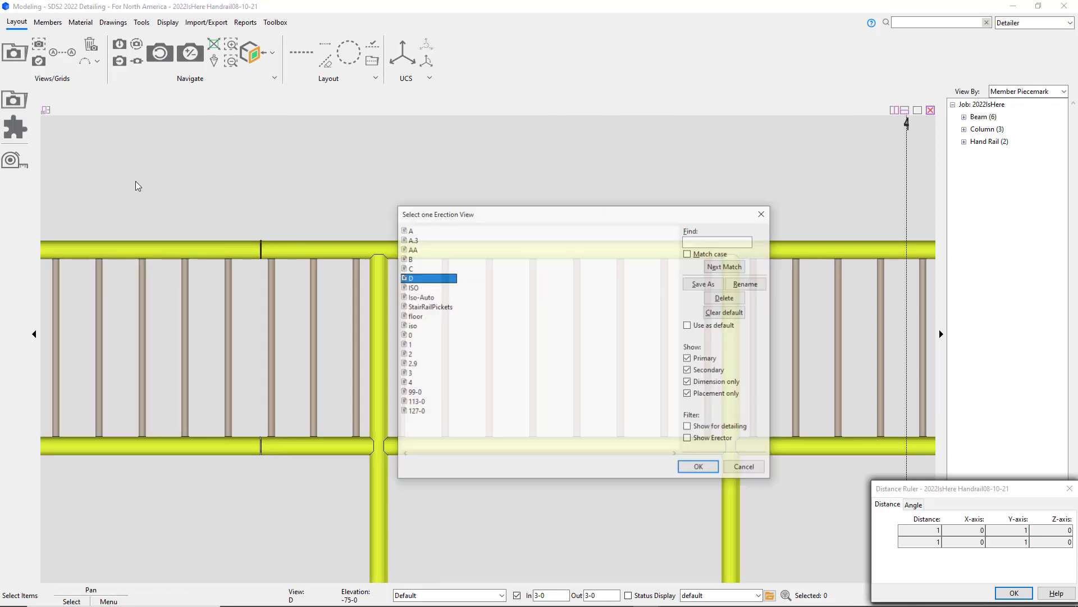
{"action": "double_click", "coordinate": [428, 307]}
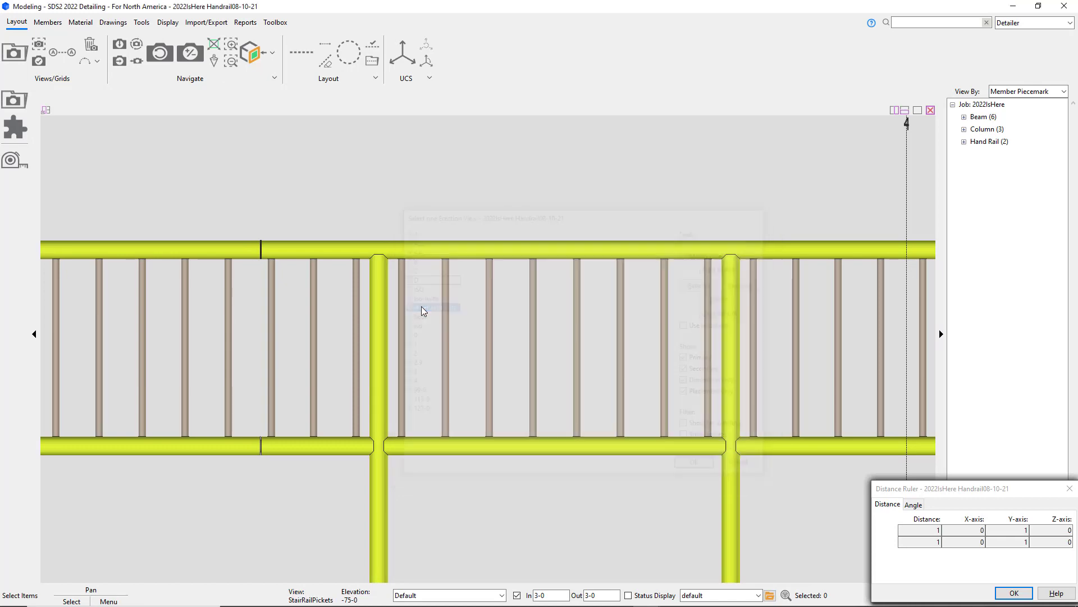
{"action": "scroll", "coordinate": [532, 274], "scroll_direction": "up", "scroll_amount": 3}
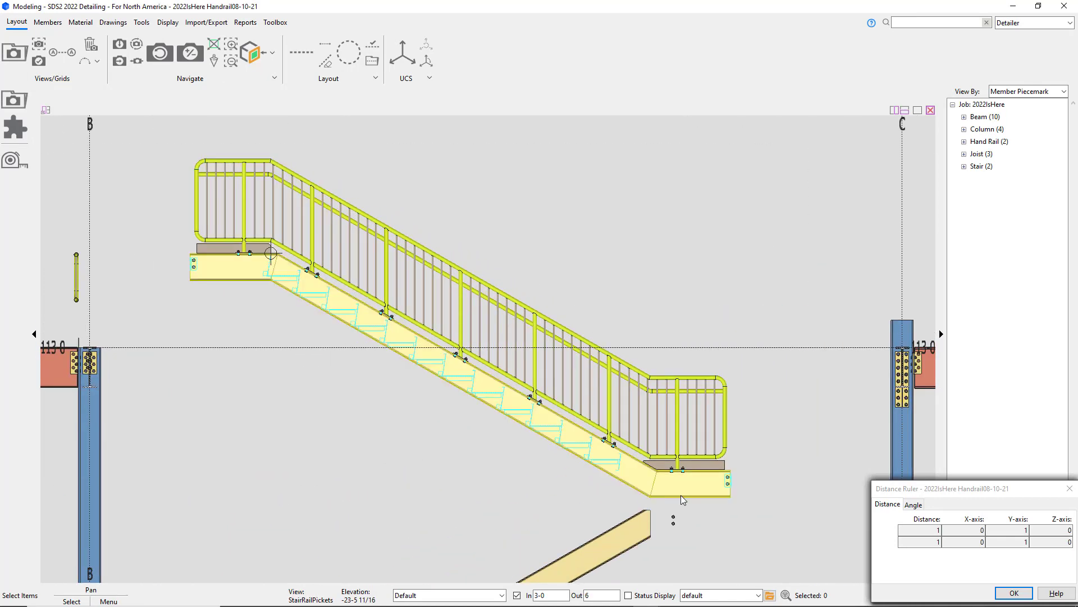
{"action": "scroll", "coordinate": [666, 484], "scroll_direction": "up", "scroll_amount": 3}
{"action": "middle_click_drag", "start_coordinate": [509, 356], "coordinate": [494, 400]}
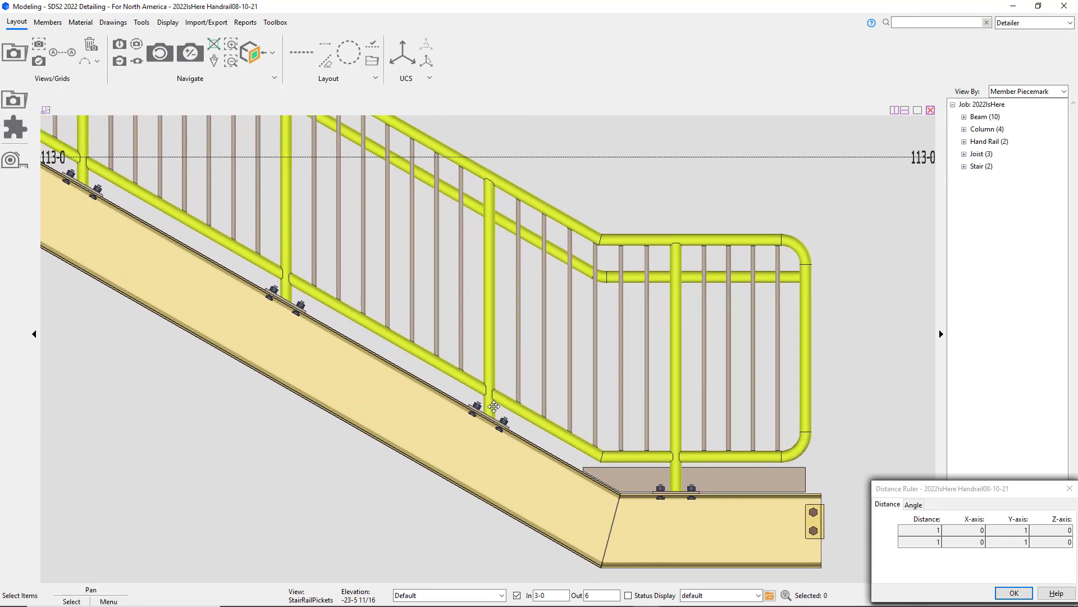
{"action": "scroll", "coordinate": [485, 394], "scroll_direction": "up", "scroll_amount": 2}
Add material construction lines to the last stair post before the lower bend and the four pickets just uphill of it.
{"action": "left_click", "coordinate": [905, 23]}
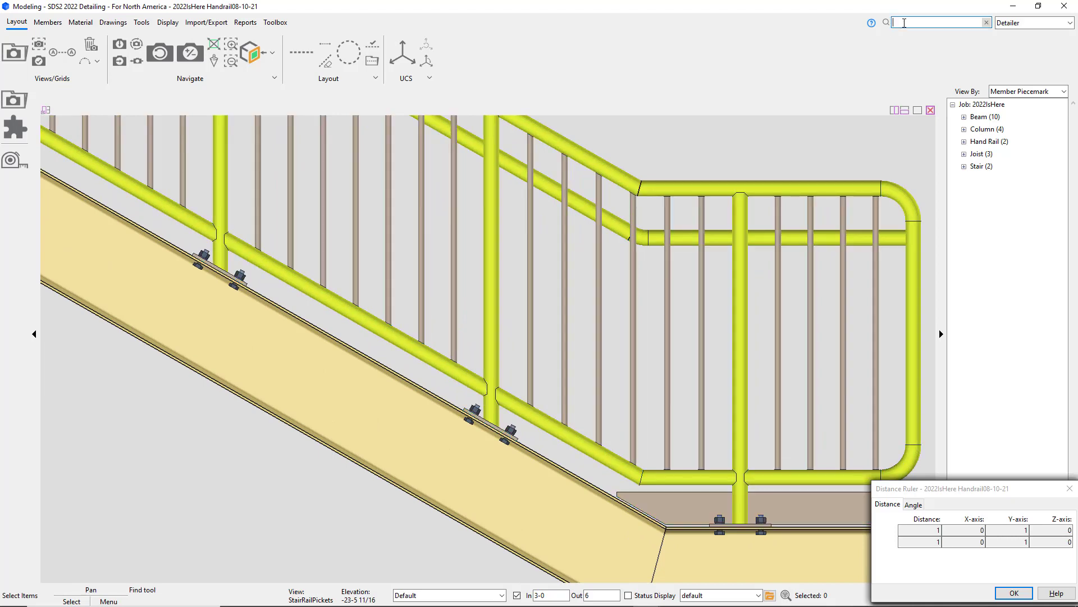
{"action": "type", "text": "constructi"}
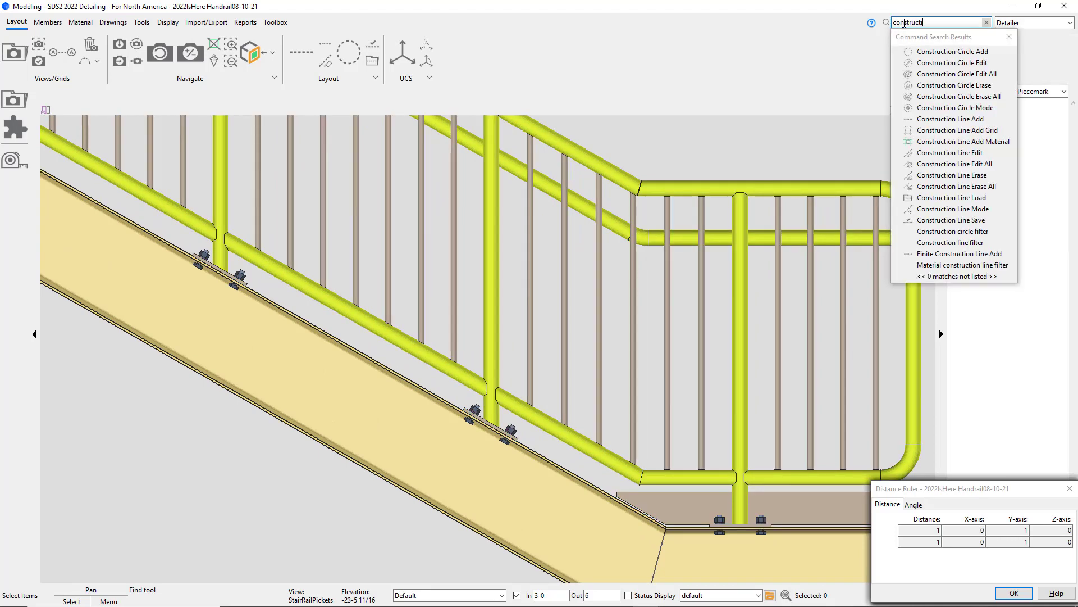
{"action": "type", "text": "on line add"}
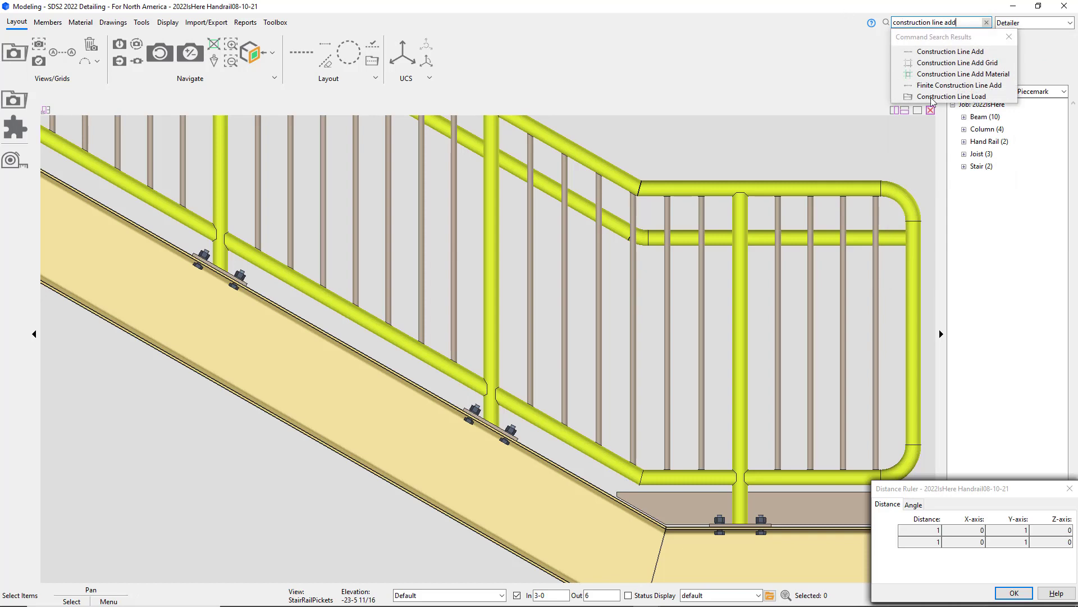
{"action": "left_click", "coordinate": [955, 77]}
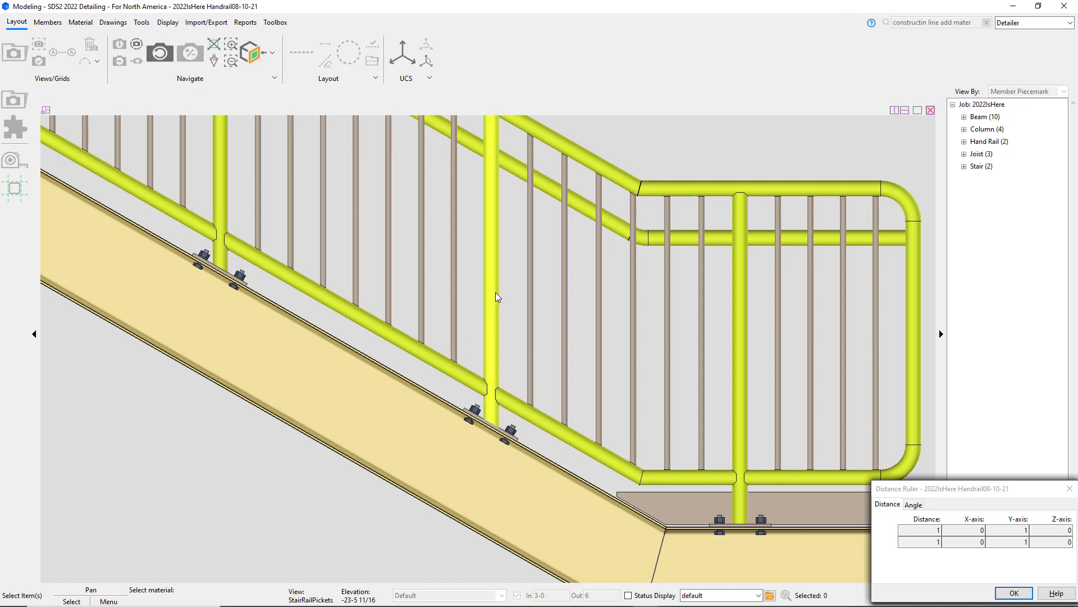
{"action": "left_click_drag", "start_coordinate": [507, 279], "coordinate": [353, 228]}
{"action": "right_click", "coordinate": [263, 478]}
{"action": "left_click", "coordinate": [283, 483]}
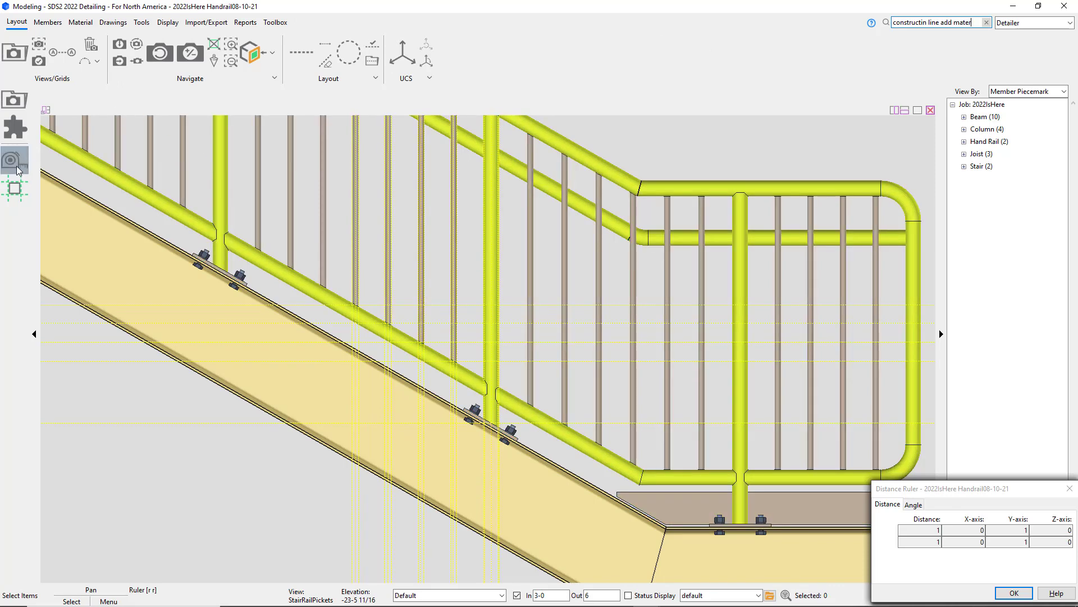
Measure the clear gaps between the neighbouring pickets and from the last picket to the post using the construction line intersections.
{"action": "left_click", "coordinate": [15, 165]}
{"action": "scroll", "coordinate": [329, 213], "scroll_direction": "up", "scroll_amount": 3}
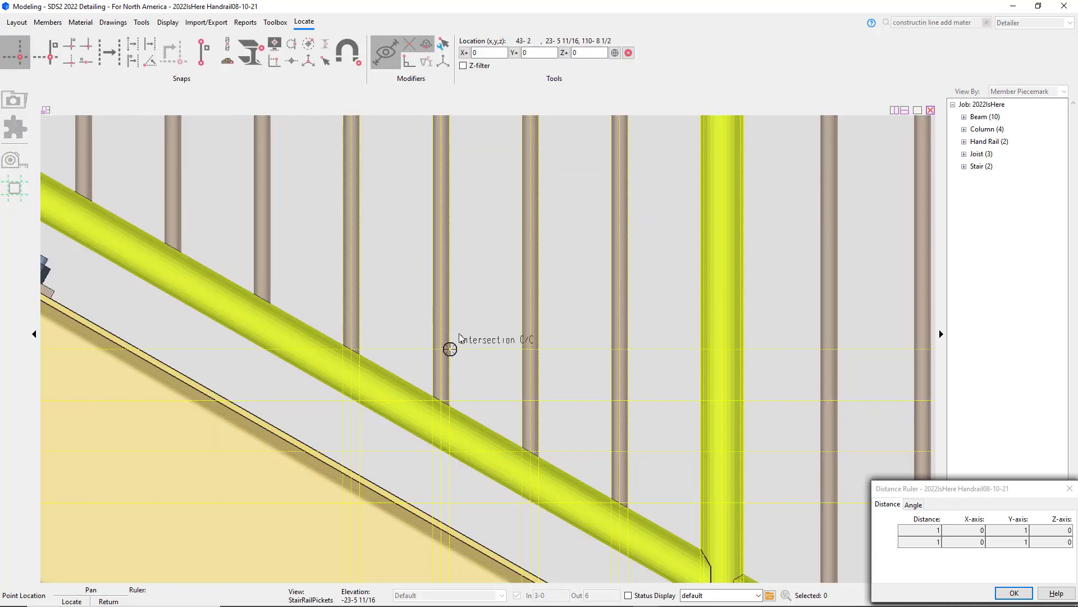
{"action": "left_click", "coordinate": [450, 349]}
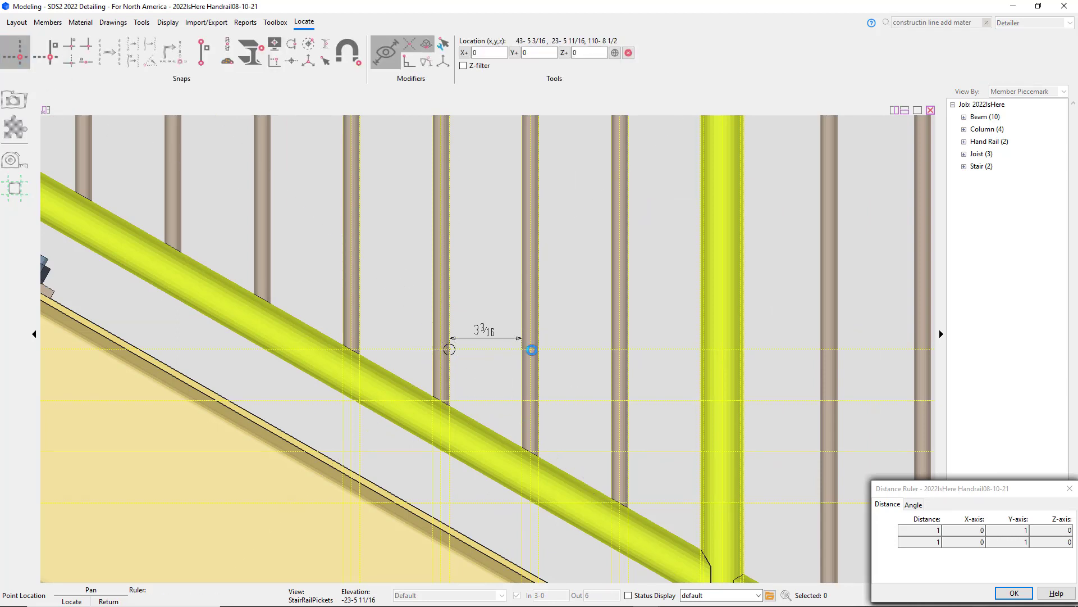
{"action": "left_click", "coordinate": [522, 349]}
{"action": "left_click", "coordinate": [541, 351]}
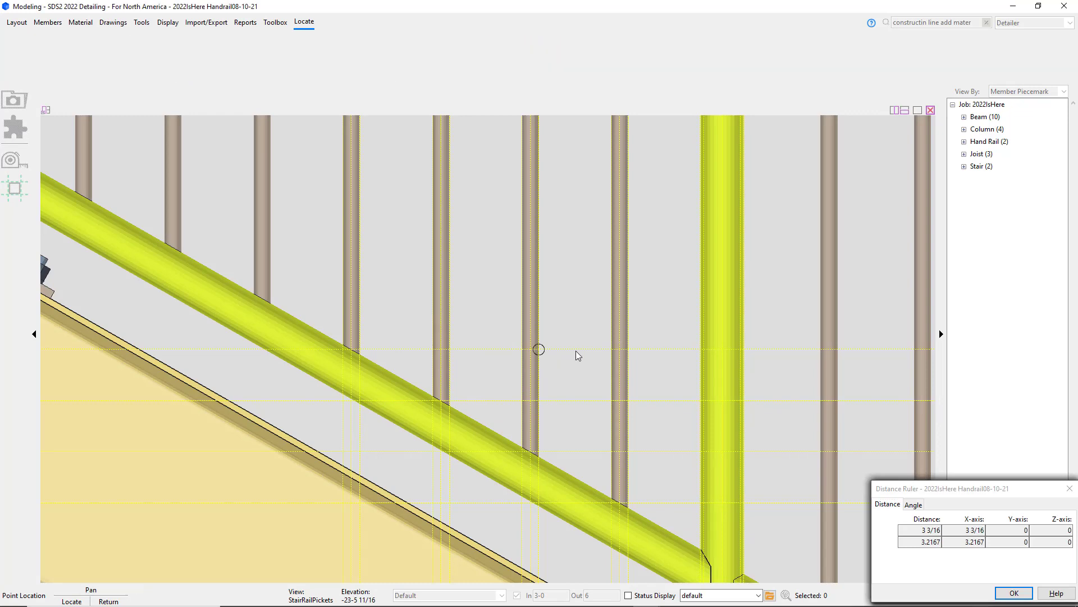
{"action": "left_click", "coordinate": [614, 352]}
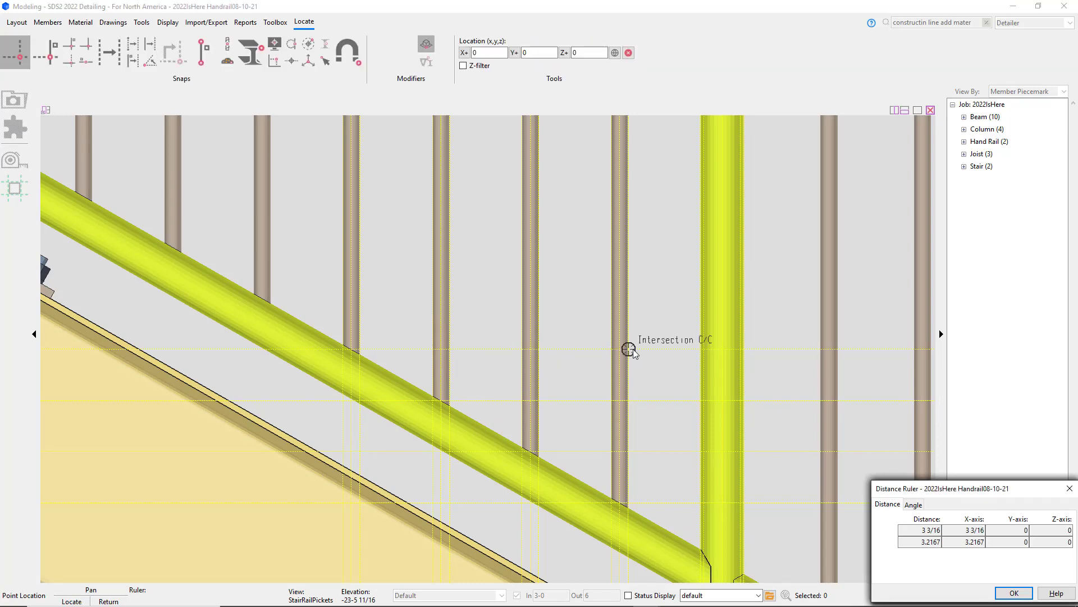
{"action": "left_click", "coordinate": [628, 349]}
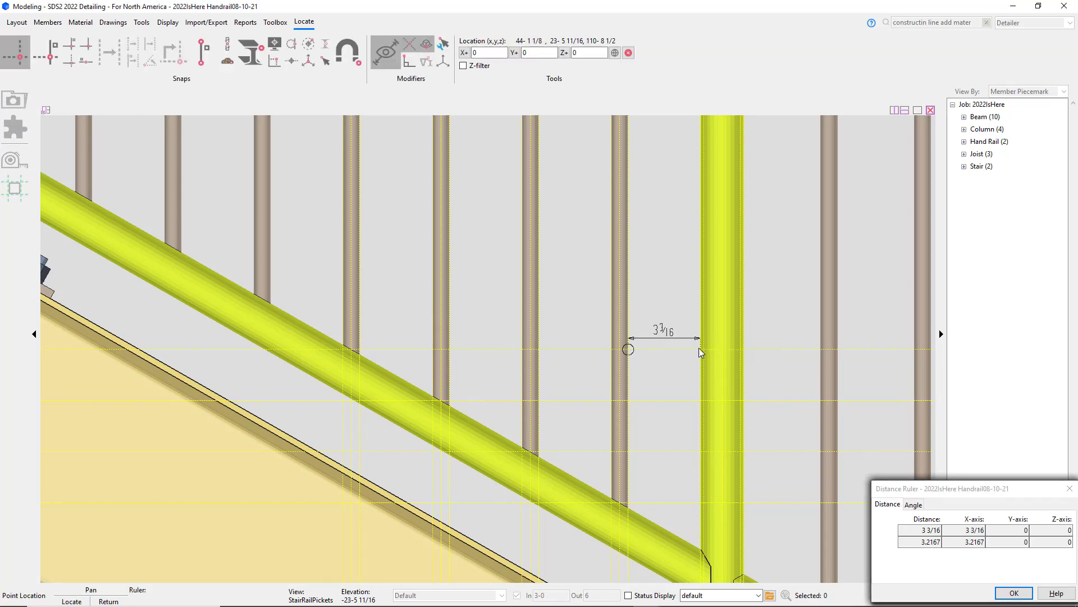
{"action": "left_click", "coordinate": [701, 349]}
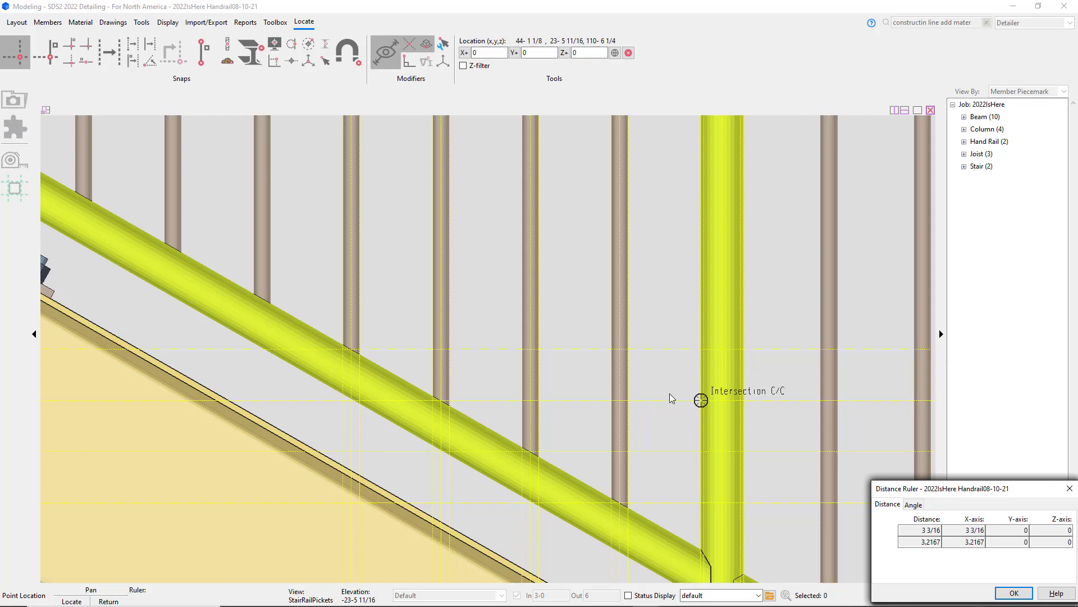
{"action": "right_click", "coordinate": [670, 394]}
Move the upper landing's handrail post toward the end return, about 7 from its current location.
{"action": "scroll", "coordinate": [624, 416], "scroll_direction": "down", "scroll_amount": 4}
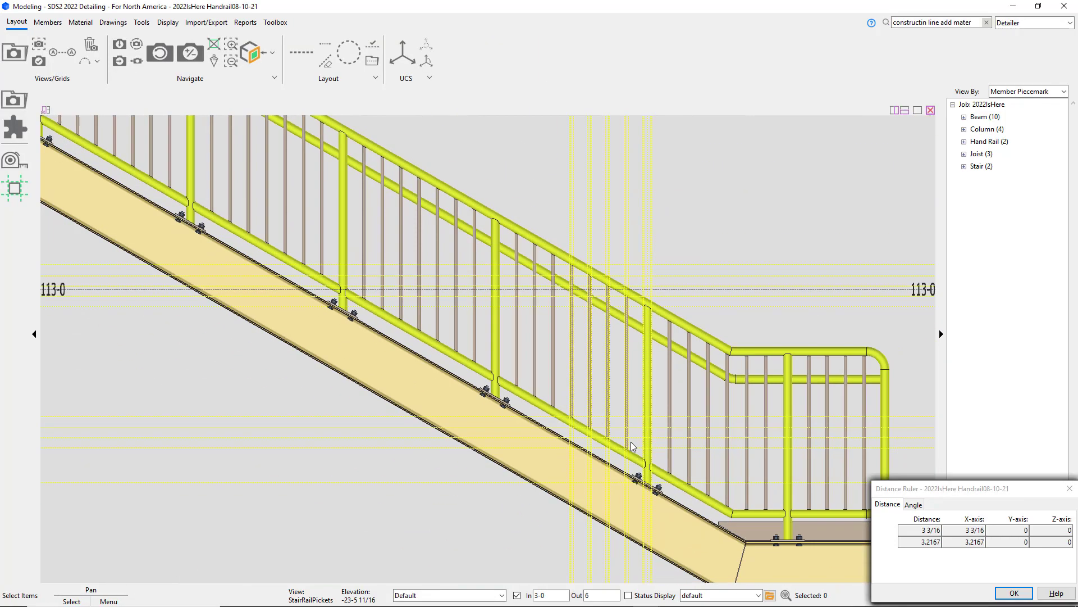
{"action": "scroll", "coordinate": [632, 441], "scroll_direction": "down", "scroll_amount": 3}
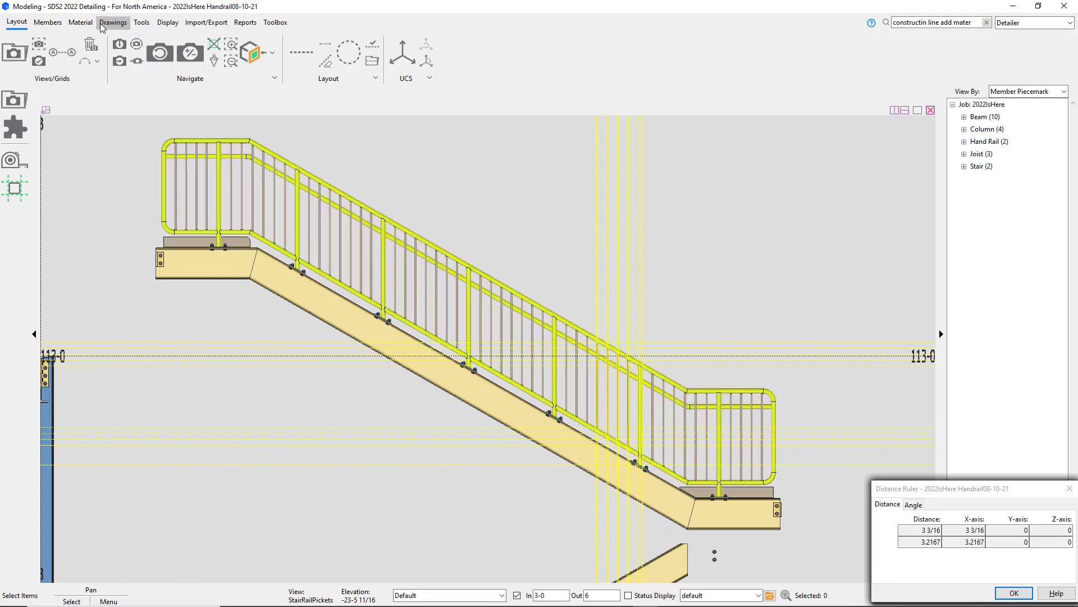
{"action": "left_click", "coordinate": [49, 23]}
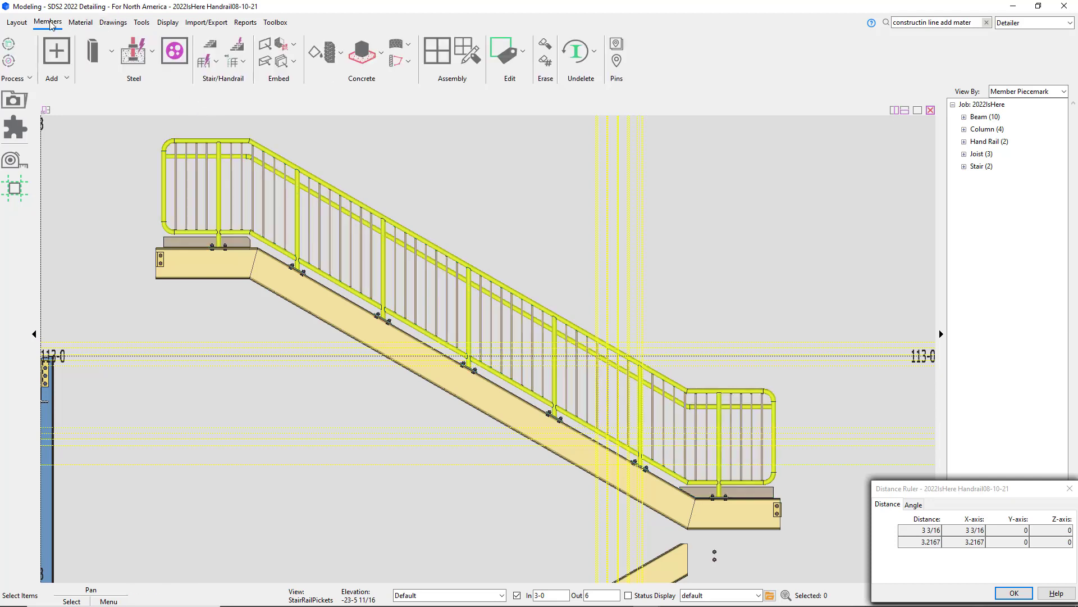
{"action": "left_click", "coordinate": [243, 63]}
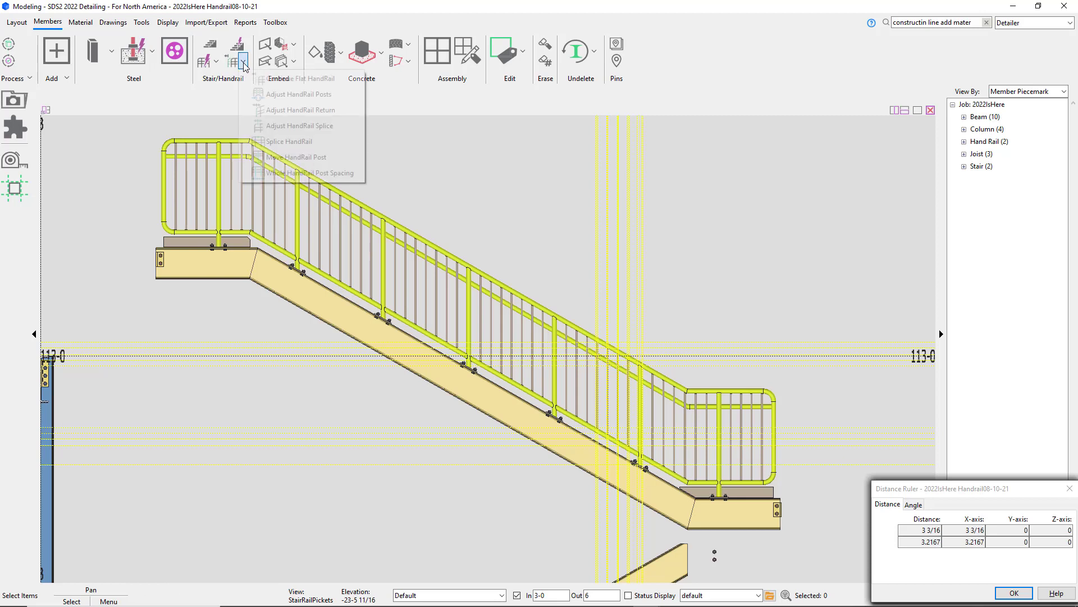
{"action": "left_click", "coordinate": [298, 158]}
{"action": "left_click", "coordinate": [217, 204]}
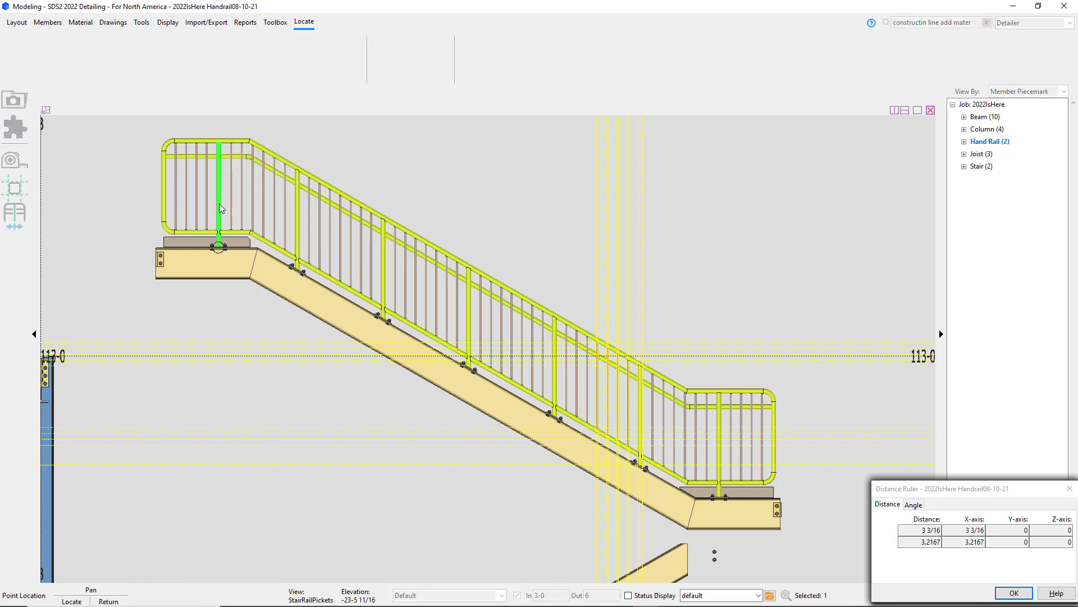
{"action": "left_click", "coordinate": [200, 205]}
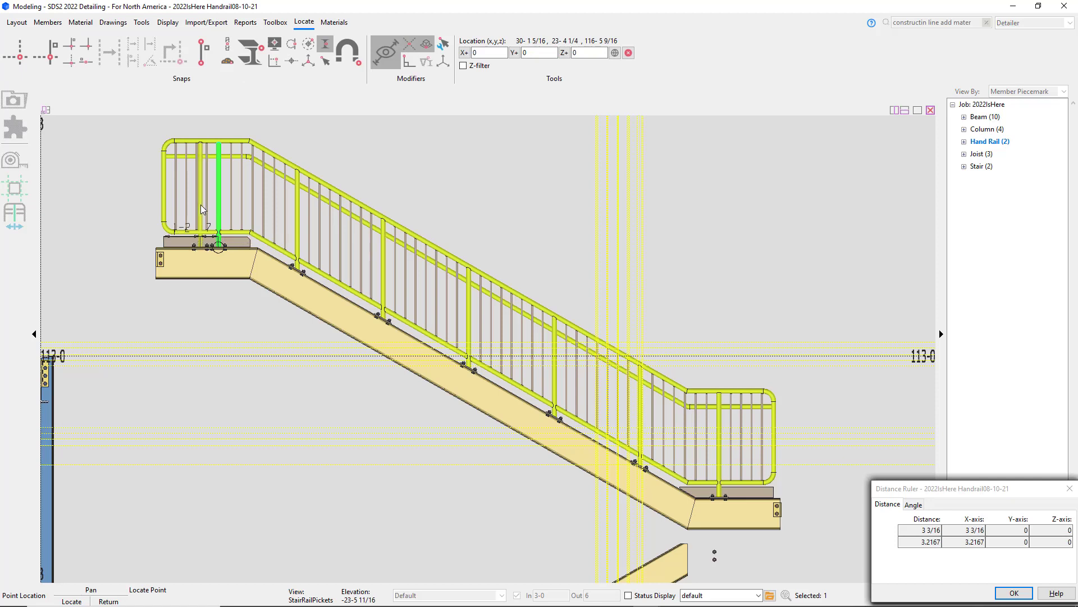
Move the lower landing's handrail post onto the sloped run, and back onto the landing slightly nearer the end return.
{"action": "left_click", "coordinate": [720, 440]}
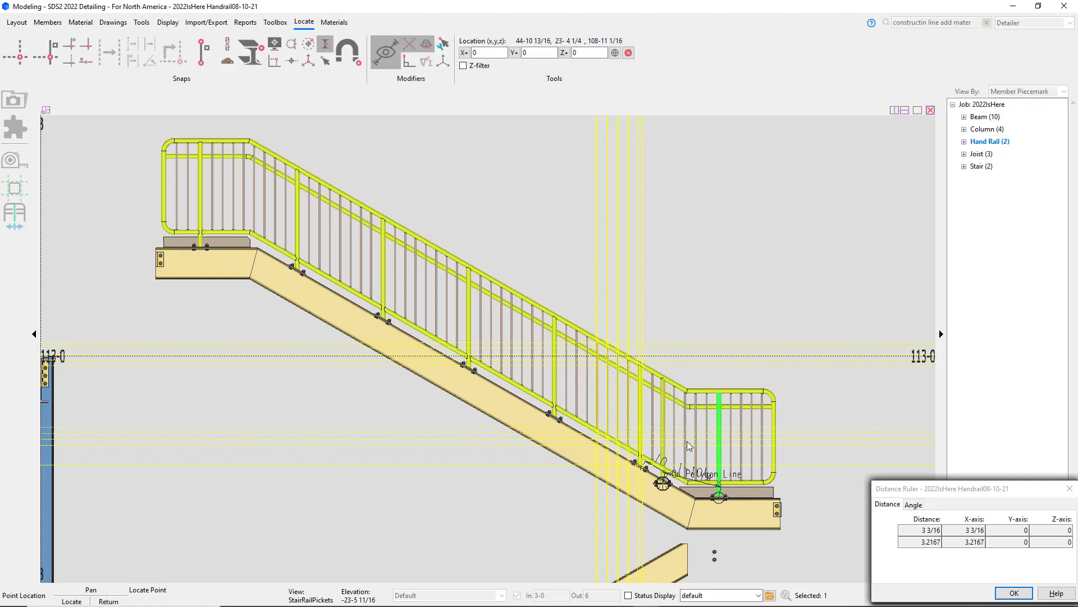
{"action": "left_click", "coordinate": [695, 445]}
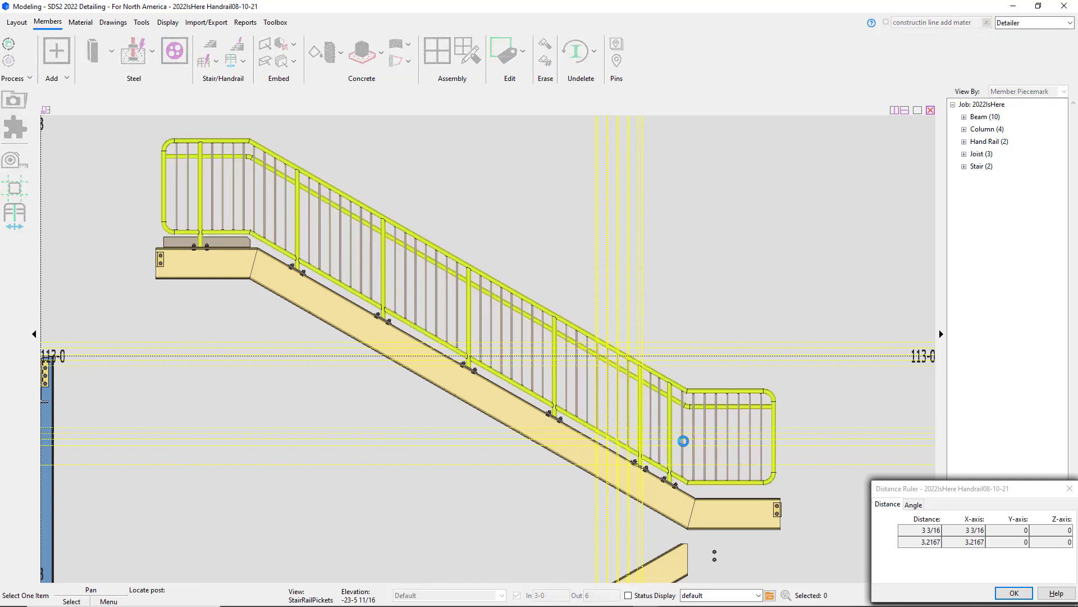
{"action": "left_click", "coordinate": [670, 438]}
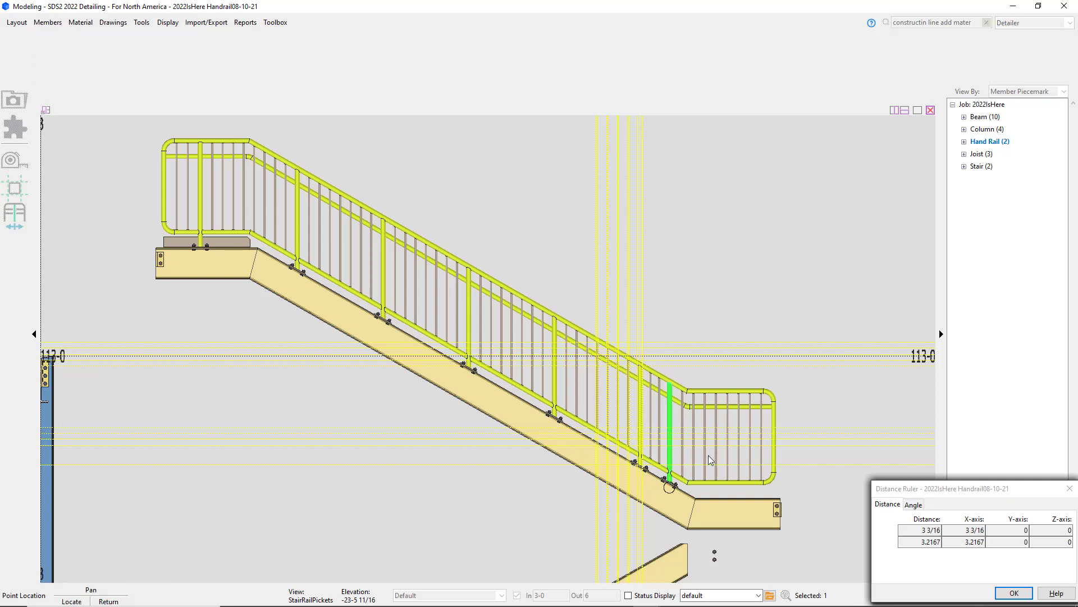
{"action": "left_click", "coordinate": [727, 472]}
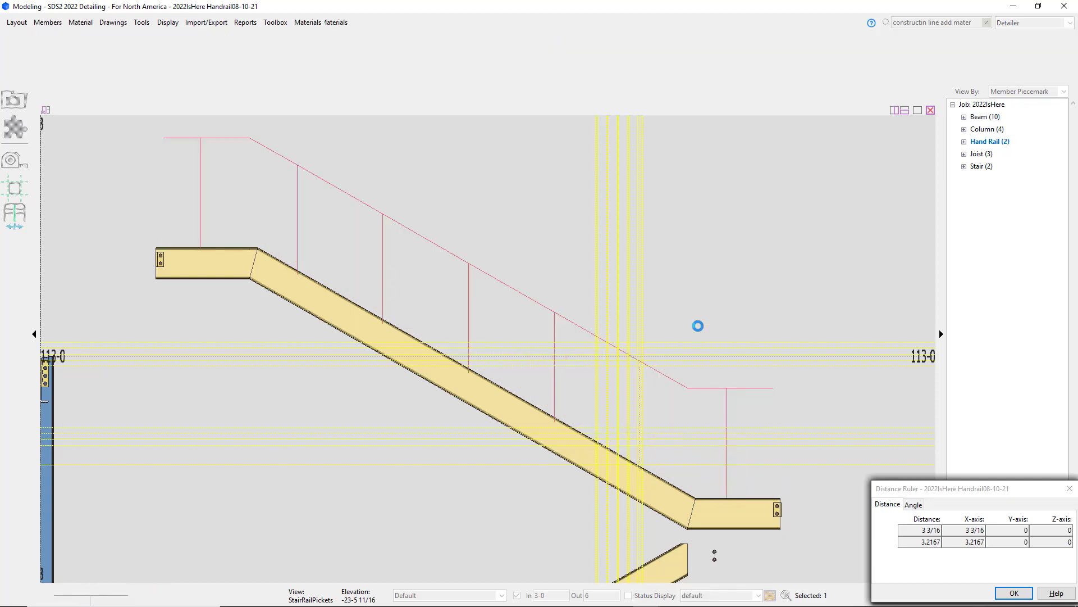
{"action": "right_click", "coordinate": [698, 326]}
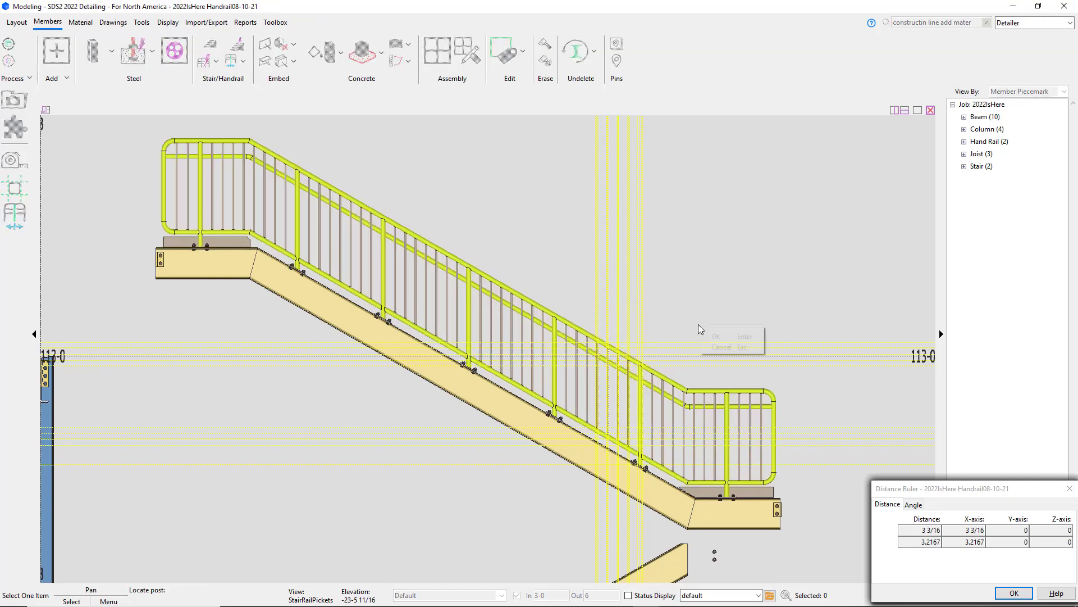
{"action": "left_click", "coordinate": [710, 336]}
Show the stair handrail's detail drawing, re-detailing it with the offered annotation and dimensioning options.
{"action": "left_click", "coordinate": [623, 357]}
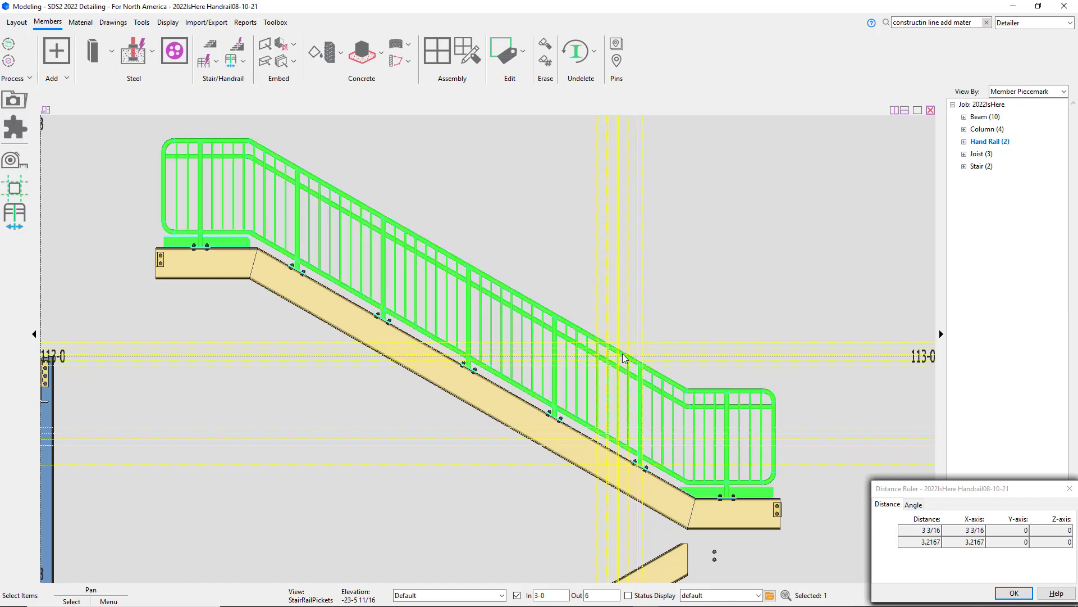
{"action": "right_click", "coordinate": [624, 357]}
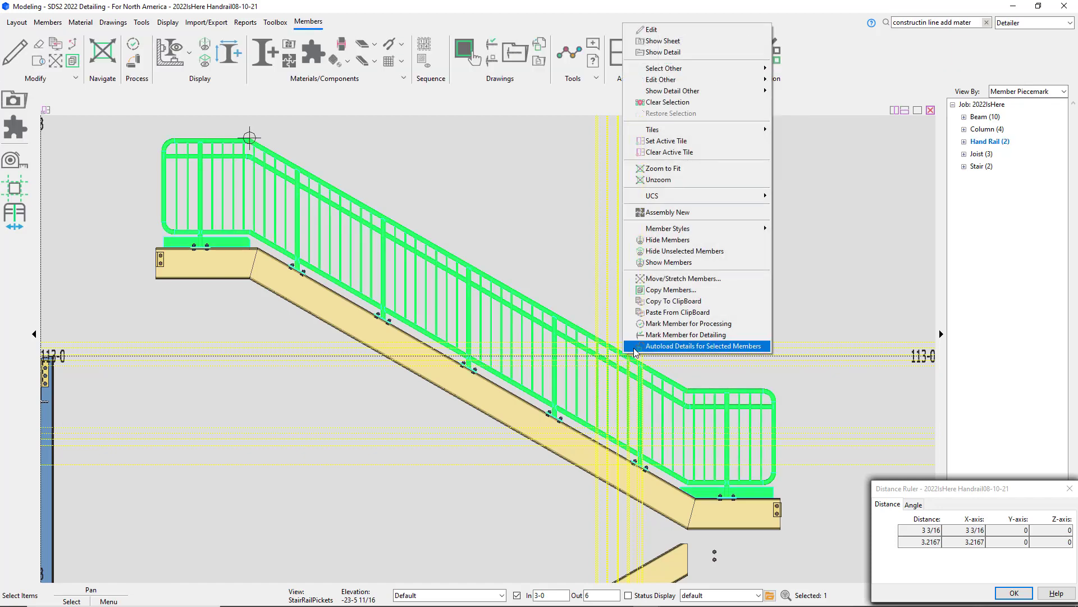
{"action": "left_click", "coordinate": [673, 56]}
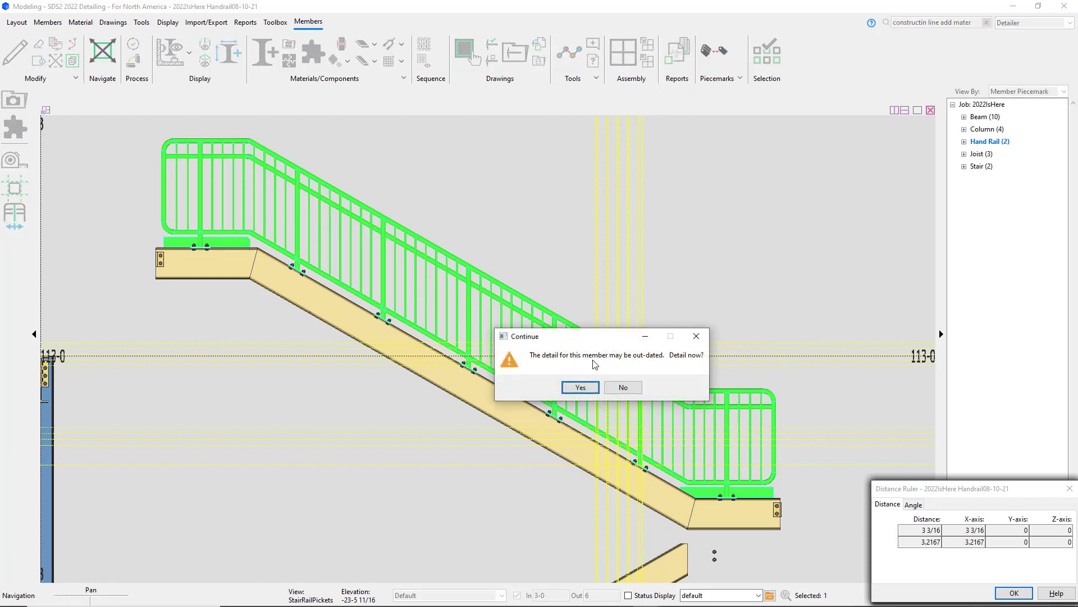
{"action": "left_click", "coordinate": [591, 389]}
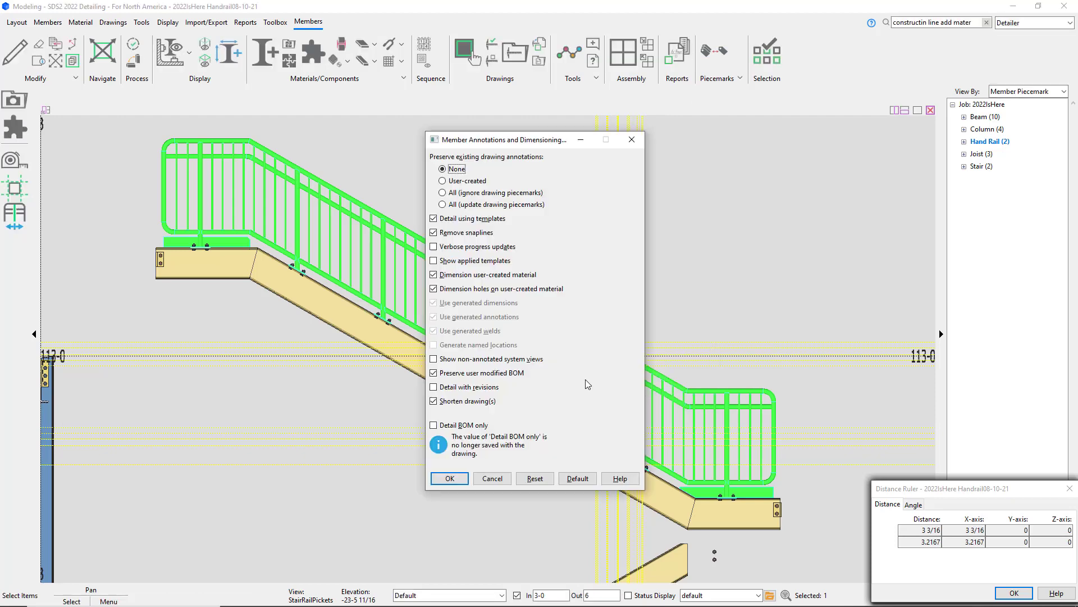
{"action": "left_click", "coordinate": [456, 478]}
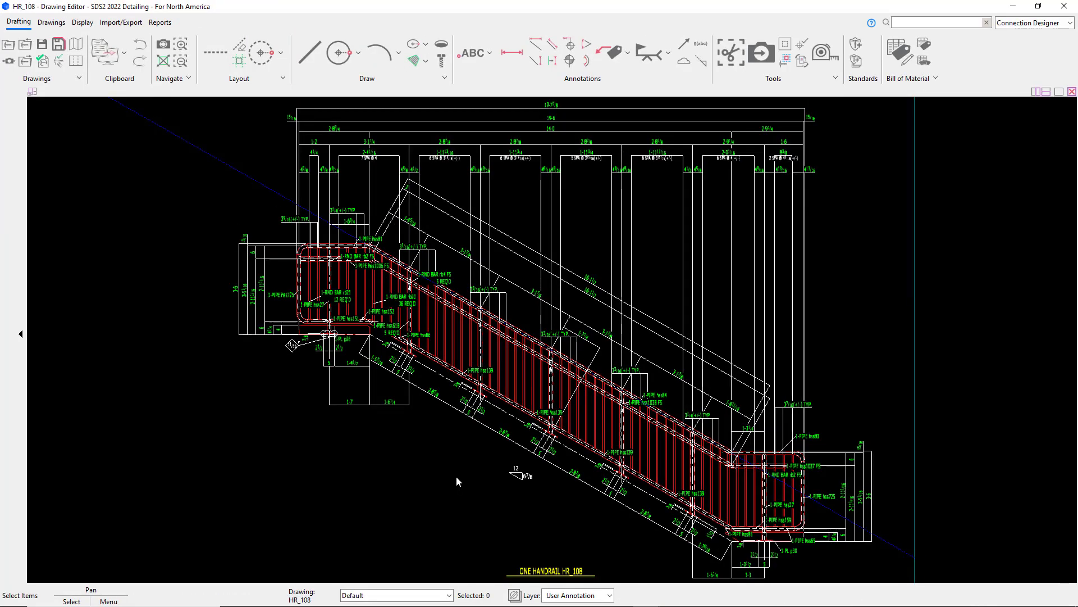
Examine the picket spacing and typical clear gap dimensions on the handrail detail, close the drawing and deselect the handrail.
{"action": "scroll", "coordinate": [674, 141], "scroll_direction": "up", "scroll_amount": 5}
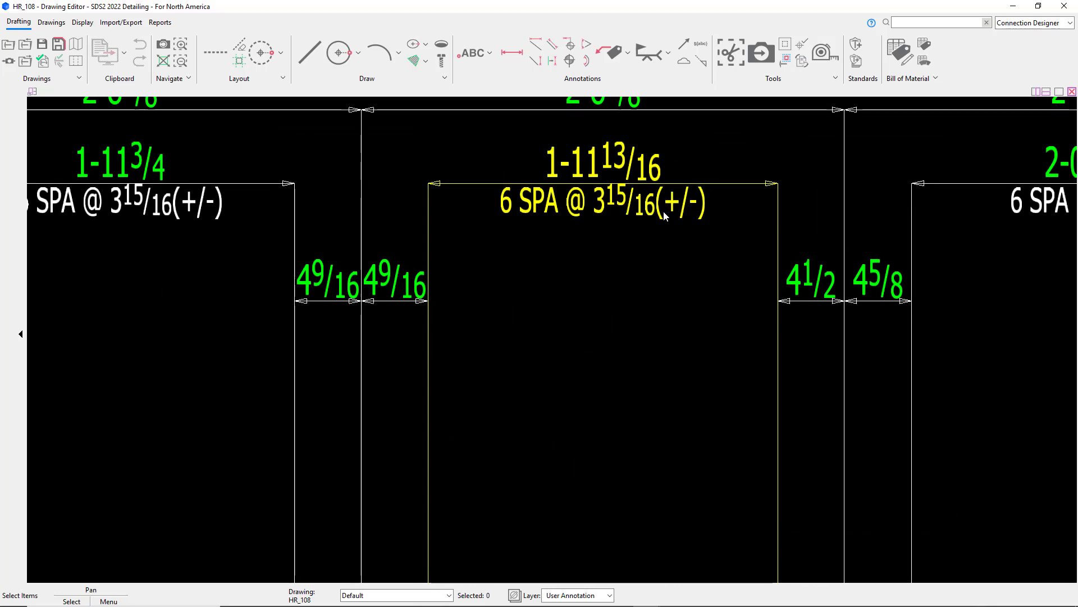
{"action": "scroll", "coordinate": [662, 212], "scroll_direction": "down", "scroll_amount": 2}
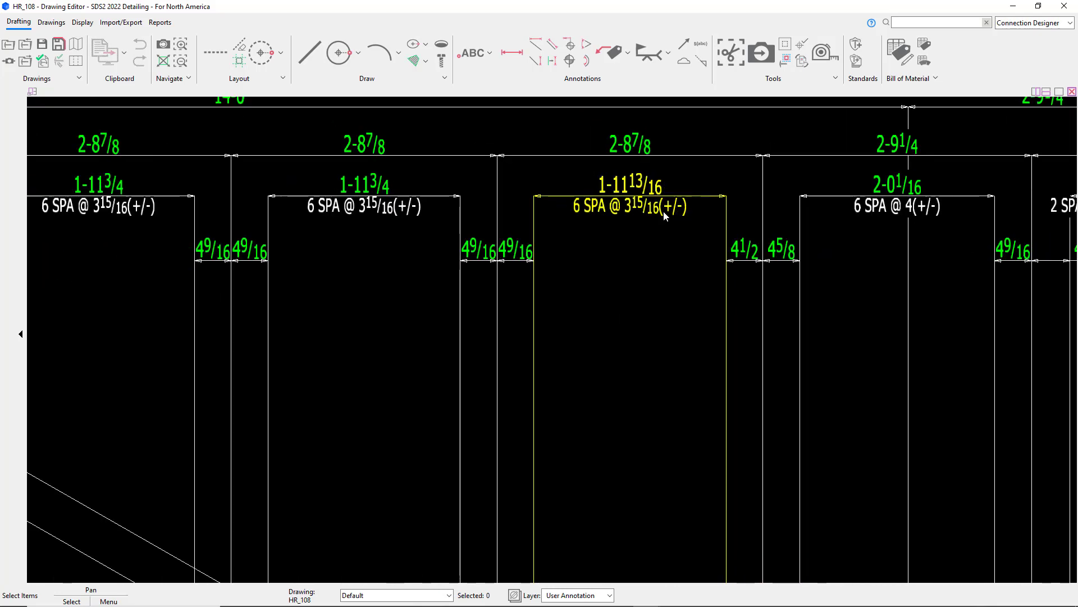
{"action": "scroll", "coordinate": [662, 211], "scroll_direction": "down", "scroll_amount": 4}
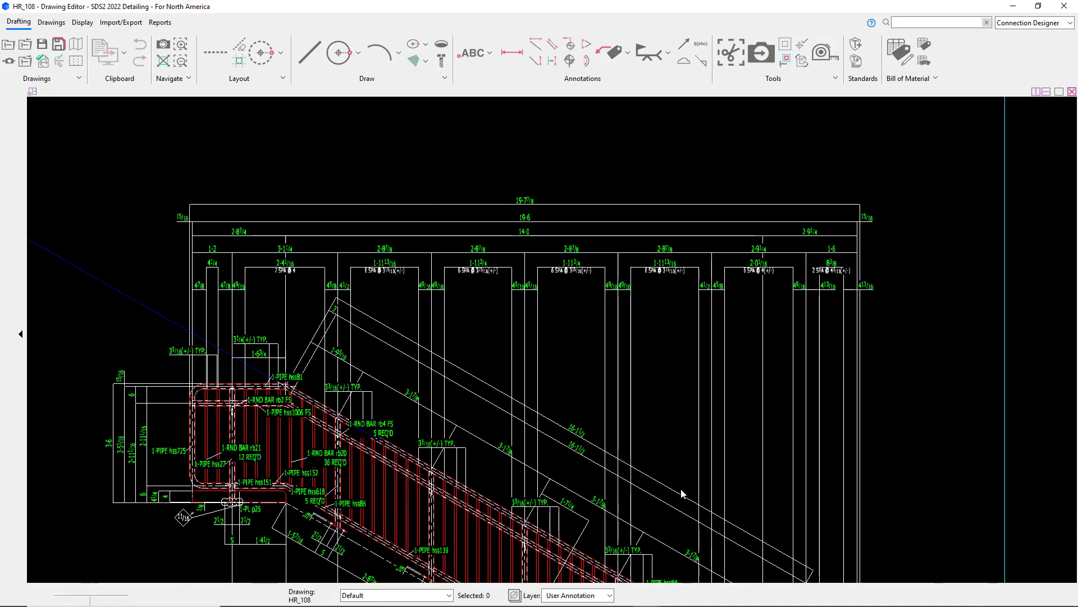
{"action": "mouse_move", "coordinate": [682, 493]}
{"action": "middle_mouse_down"}
{"action": "mouse_move", "coordinate": [609, 253]}
{"action": "mouse_move", "coordinate": [645, 309]}
{"action": "middle_mouse_up"}
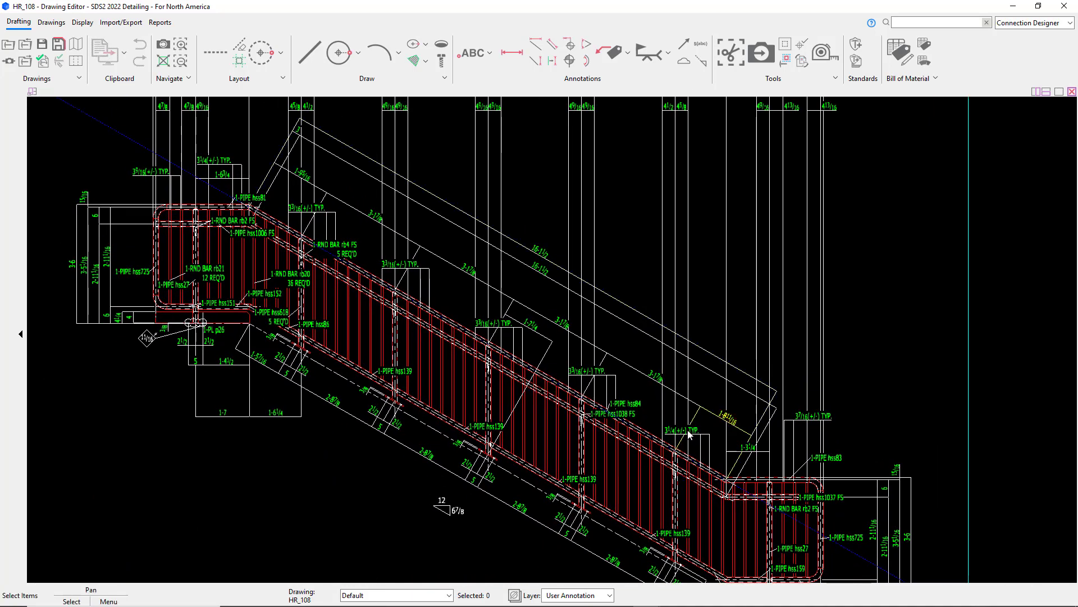
{"action": "scroll", "coordinate": [685, 433], "scroll_direction": "up", "scroll_amount": 3}
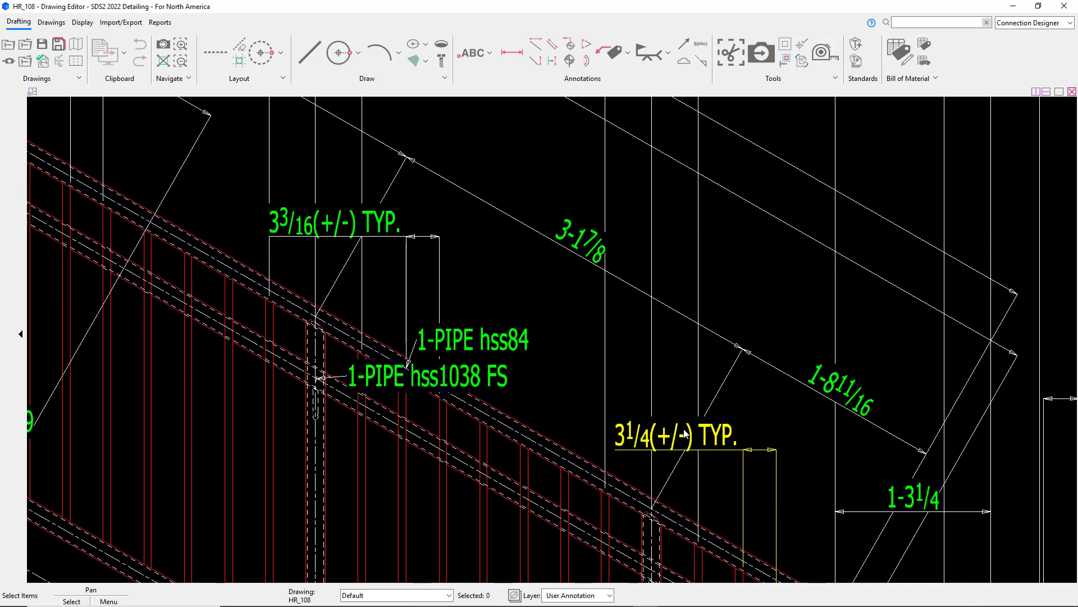
{"action": "scroll", "coordinate": [685, 432], "scroll_direction": "down", "scroll_amount": 3}
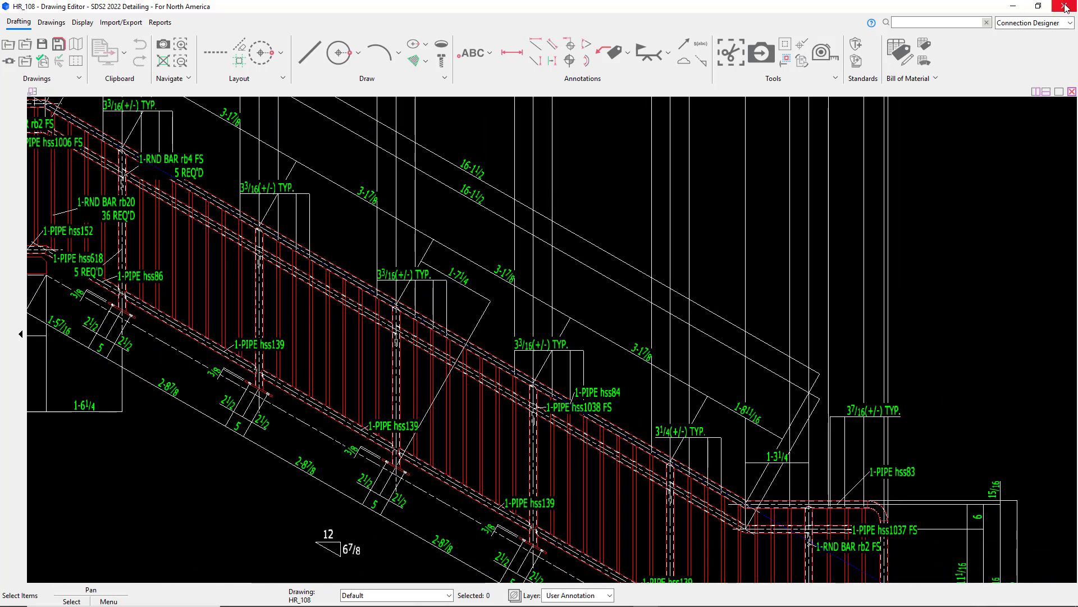
{"action": "left_click", "coordinate": [1066, 7]}
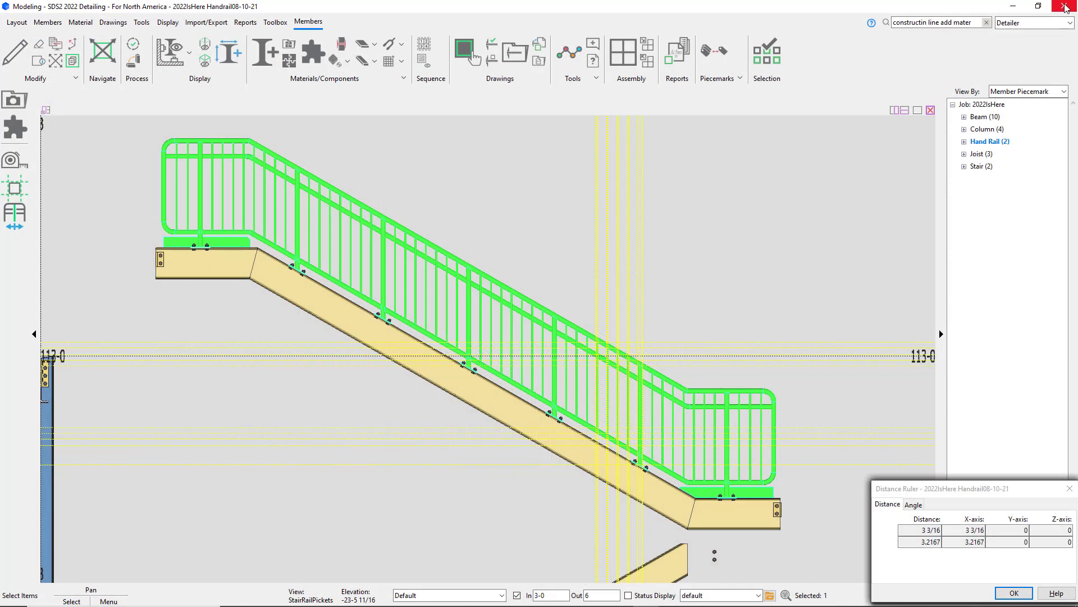
{"action": "left_click", "coordinate": [754, 217]}
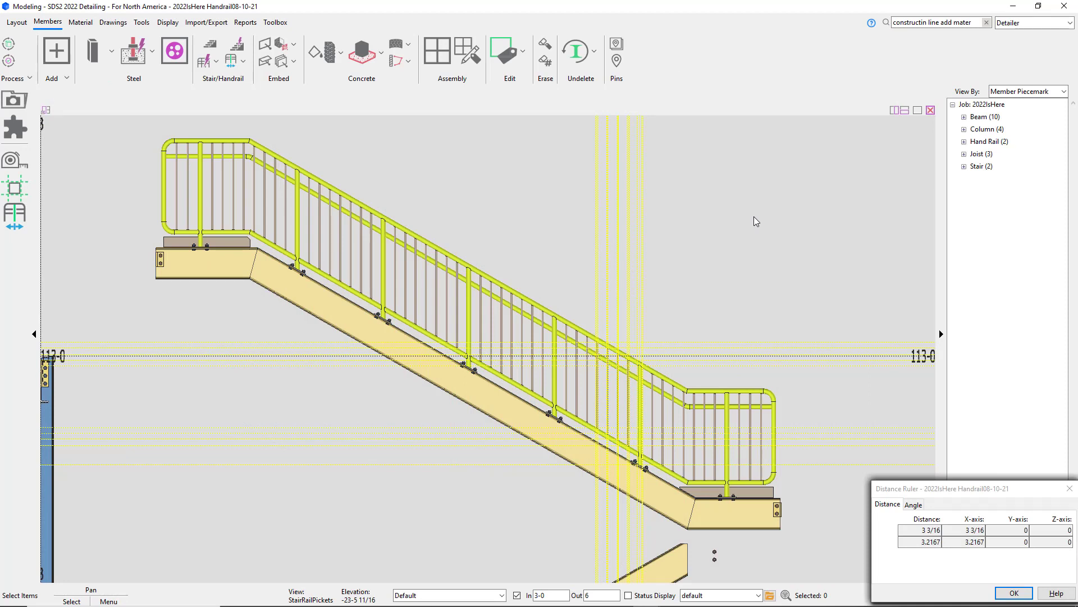
Run the View_TopFlange.py script from the macro folder's examples, Distributed, BV subfolder.
{"action": "left_click", "coordinate": [142, 23]}
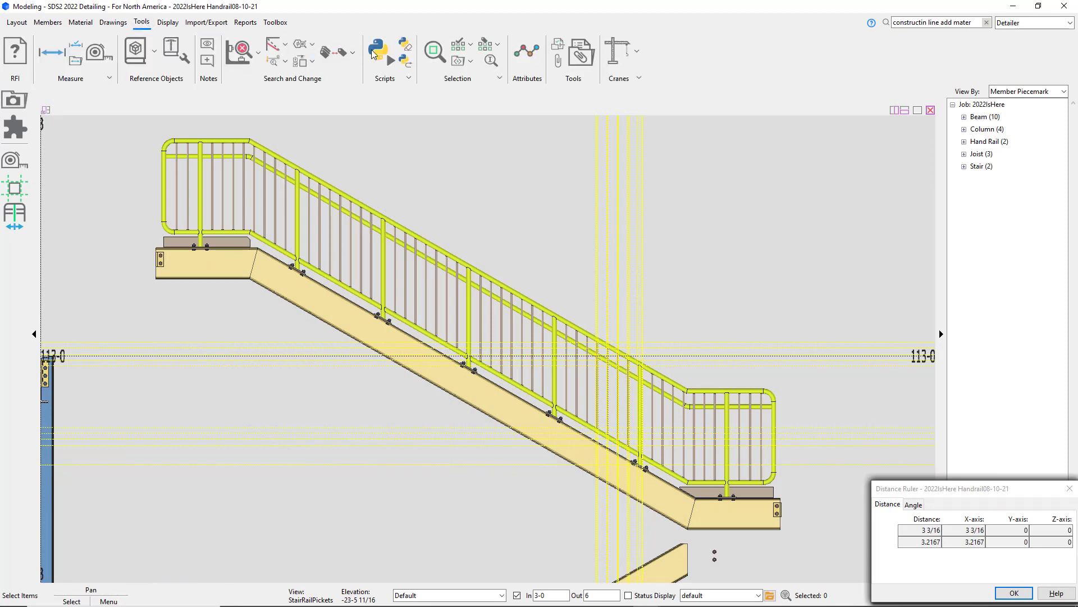
{"action": "left_click", "coordinate": [381, 52]}
{"action": "double_click", "coordinate": [120, 225]}
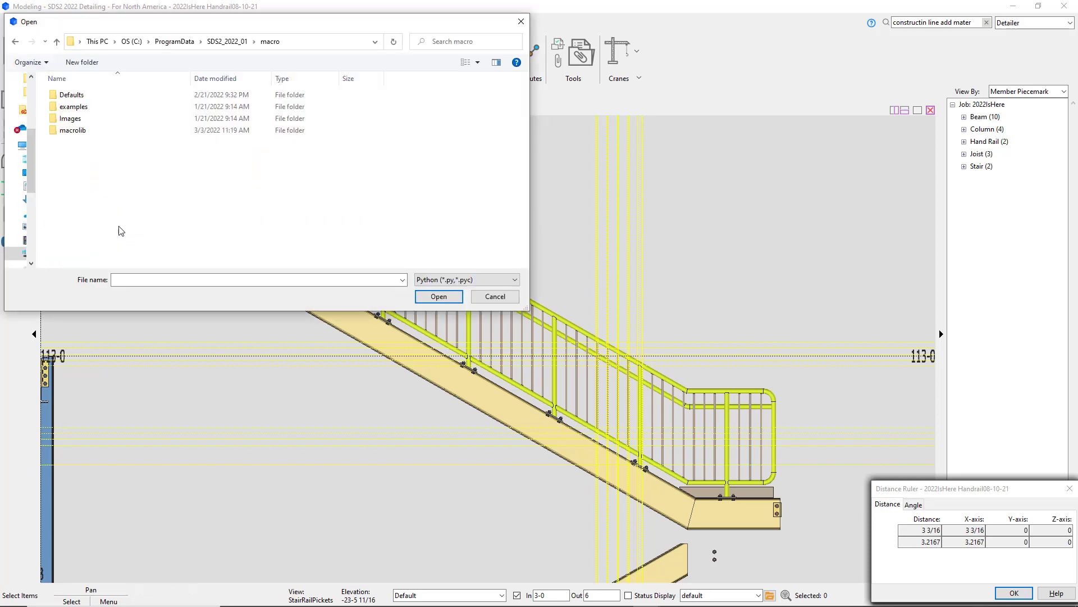
{"action": "double_click", "coordinate": [91, 107]}
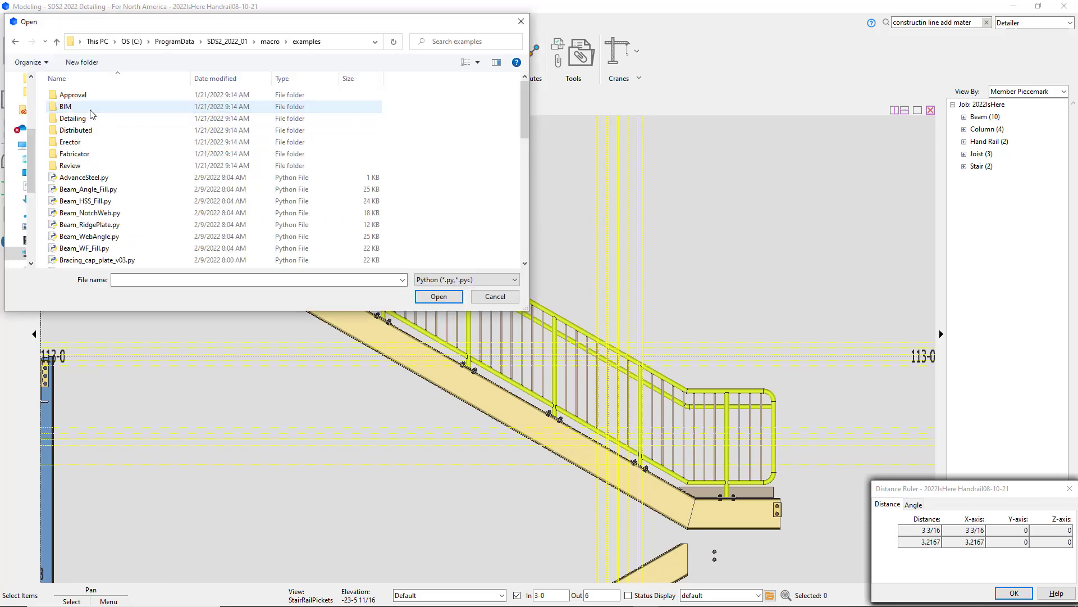
{"action": "double_click", "coordinate": [113, 130]}
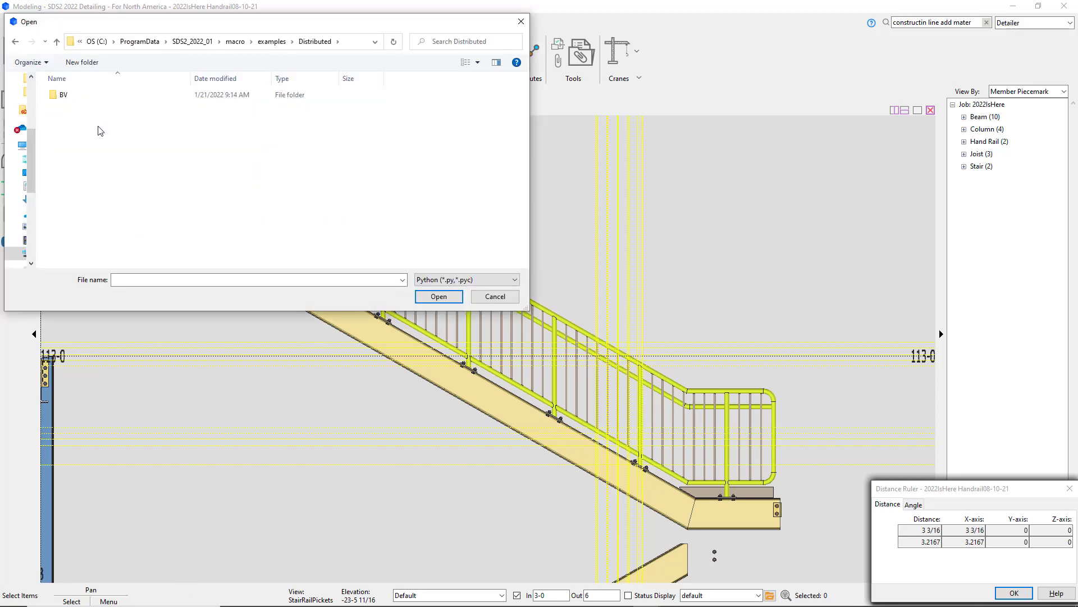
{"action": "left_click", "coordinate": [77, 97]}
{"action": "double_click", "coordinate": [78, 100]}
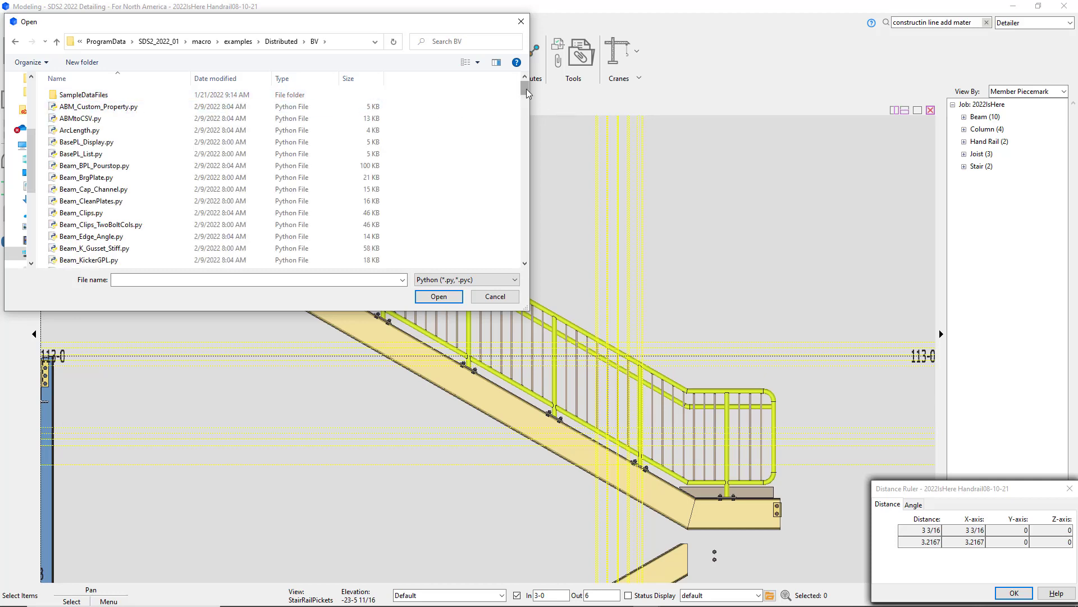
{"action": "left_click_drag", "start_coordinate": [527, 89], "coordinate": [528, 254]}
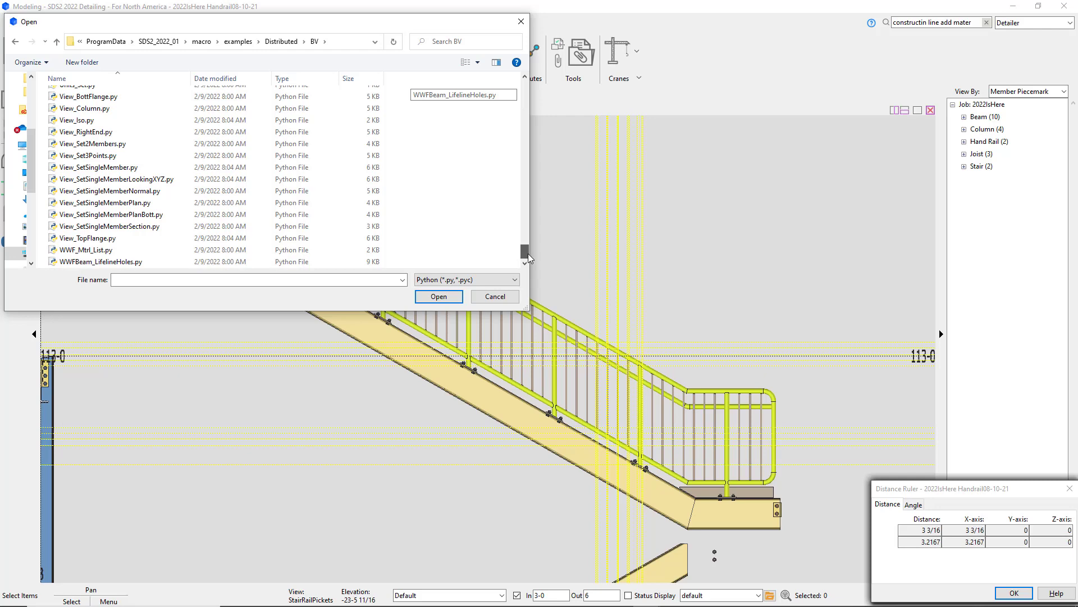
{"action": "left_click", "coordinate": [205, 238]}
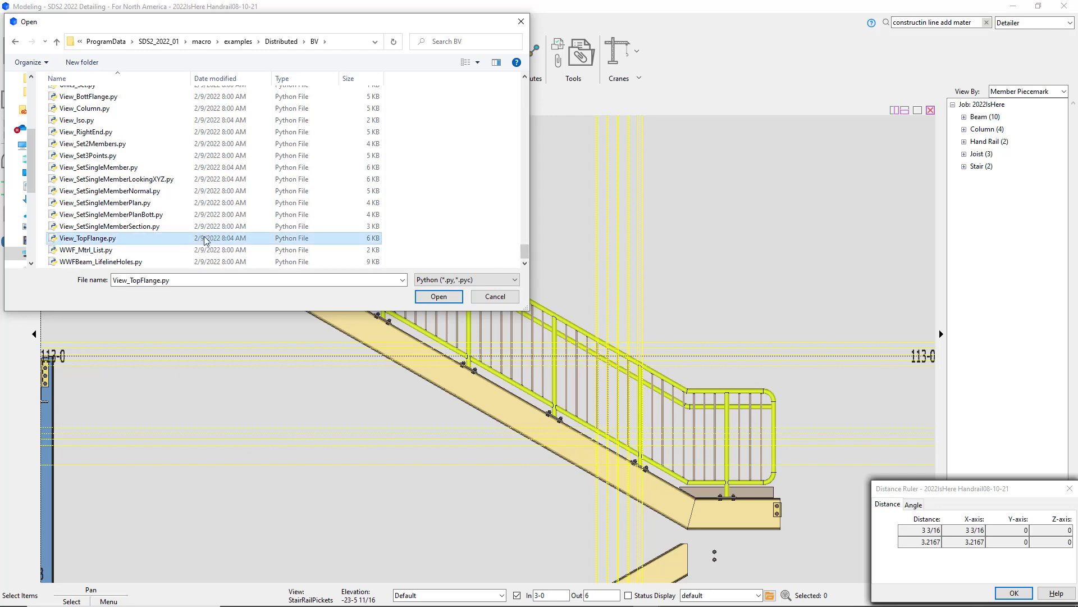
{"action": "left_click", "coordinate": [439, 296]}
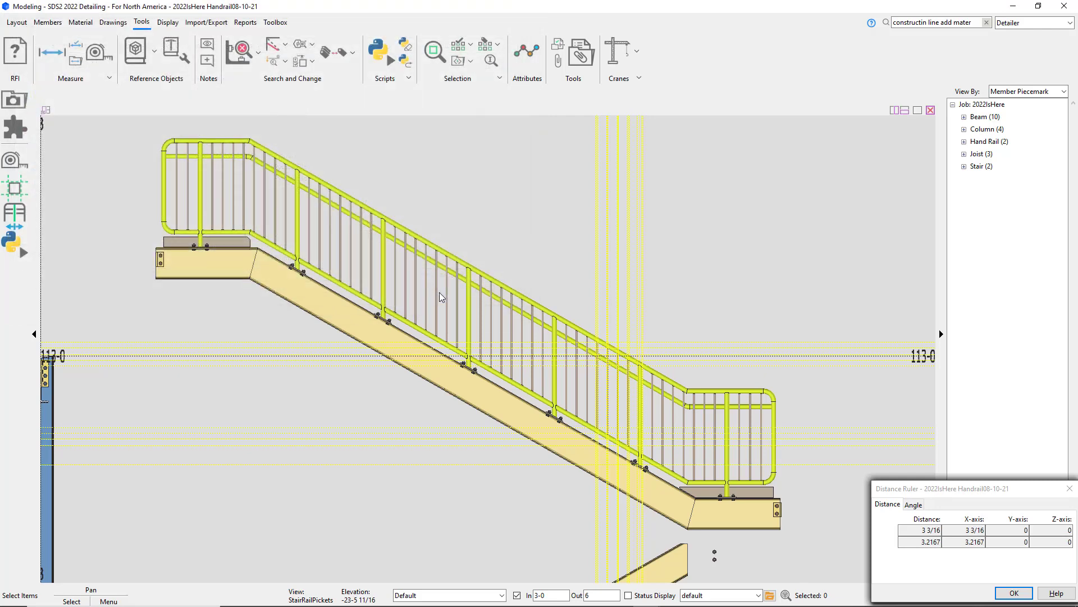
Add a top flange view to the stair handrail, accepting the offered depth check IN and OUT values.
{"action": "left_click", "coordinate": [466, 271]}
{"action": "right_click", "coordinate": [467, 227]}
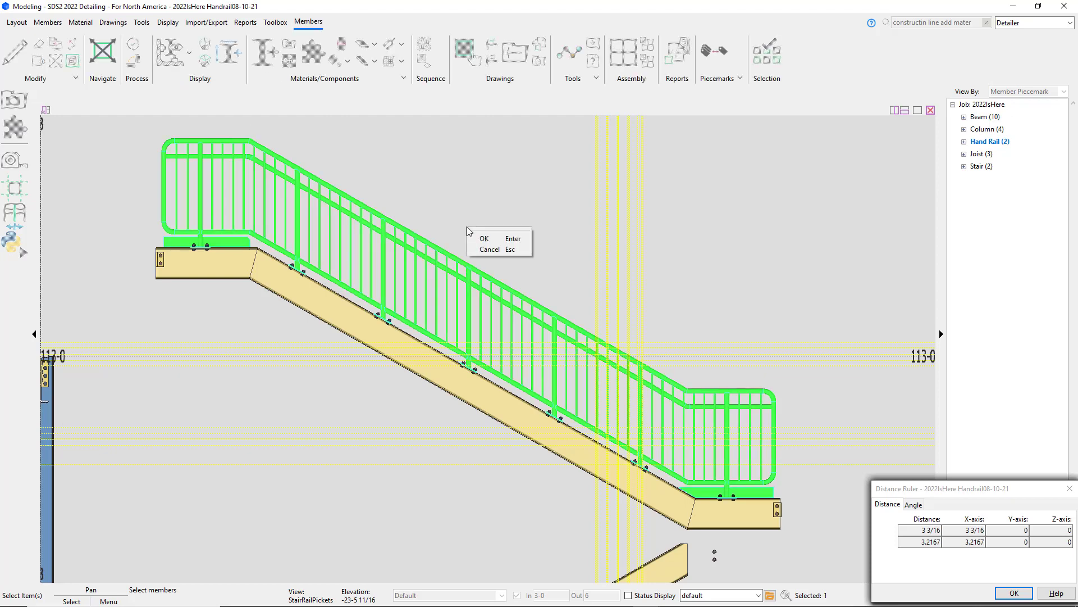
{"action": "left_click", "coordinate": [484, 239]}
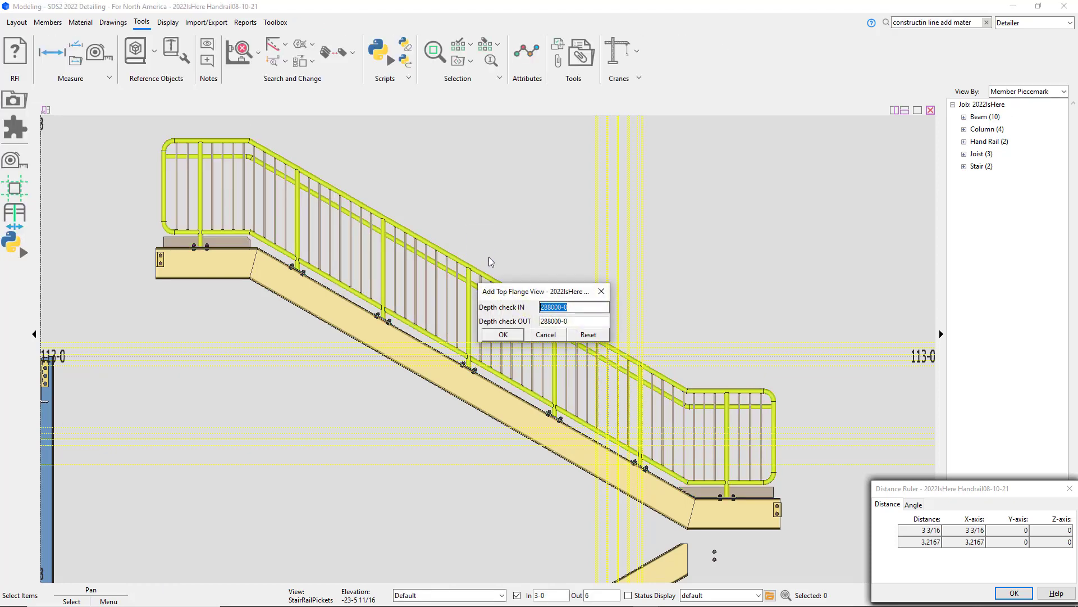
{"action": "left_click", "coordinate": [503, 336]}
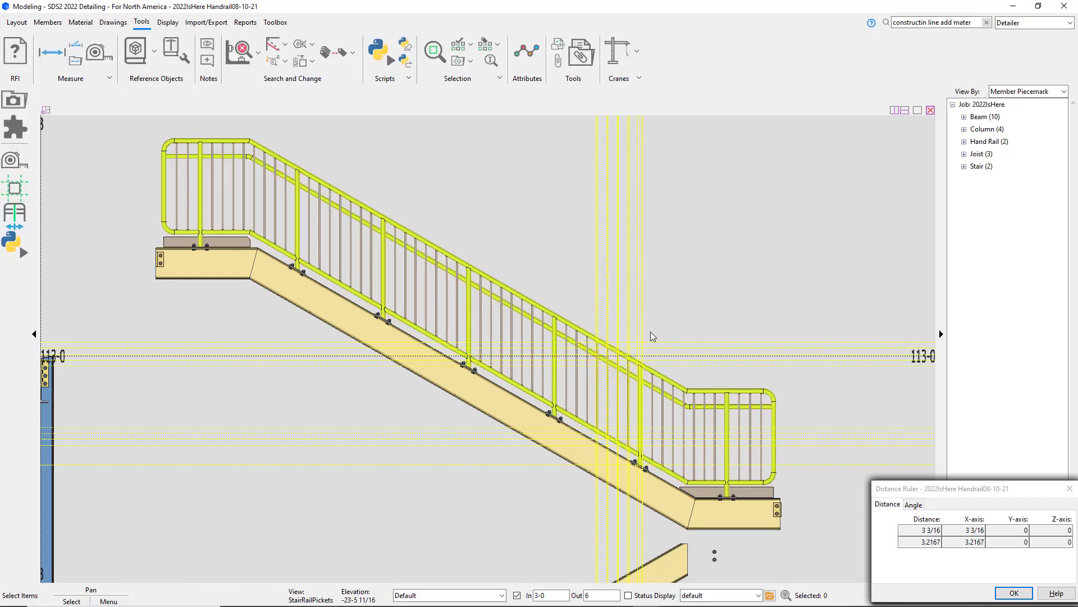
Request the stair handrail's detail drawing and agree to detail the out-dated member now.
{"action": "left_click", "coordinate": [603, 346]}
{"action": "right_click", "coordinate": [604, 346]}
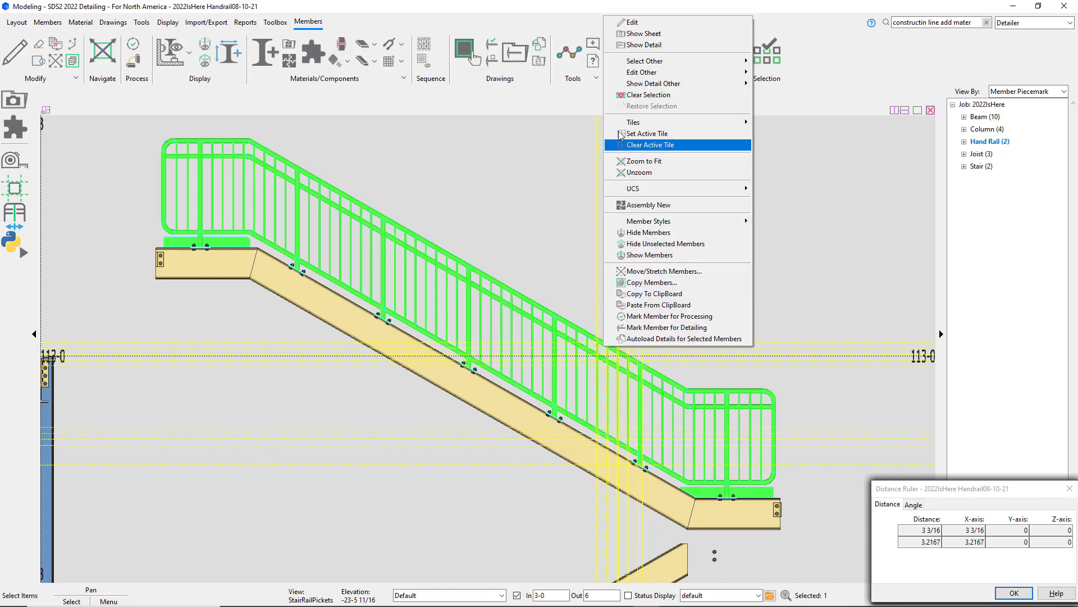
{"action": "left_click", "coordinate": [632, 45]}
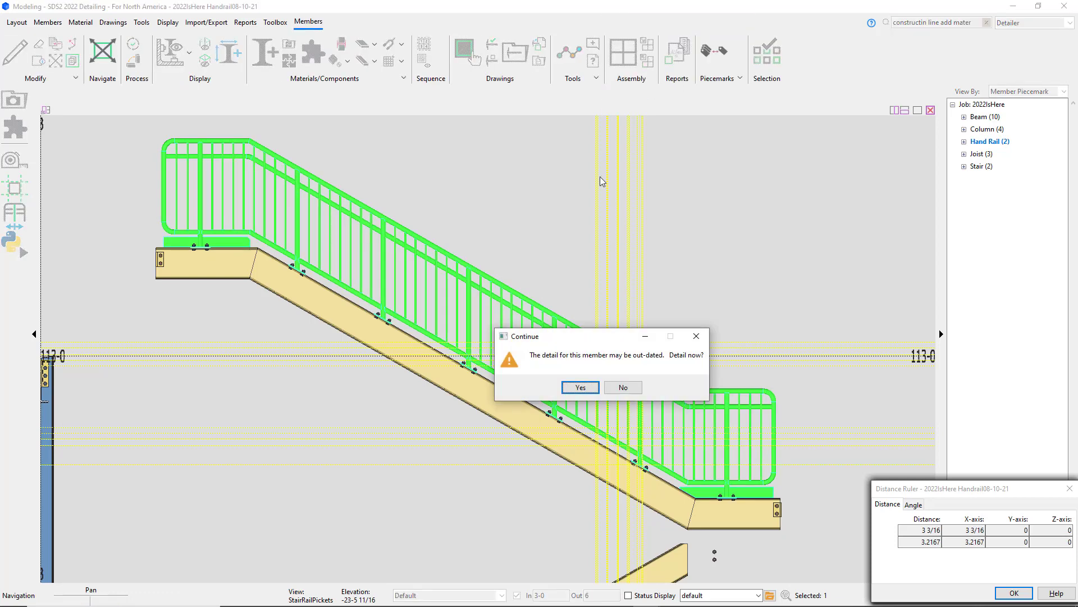
{"action": "left_click", "coordinate": [583, 386]}
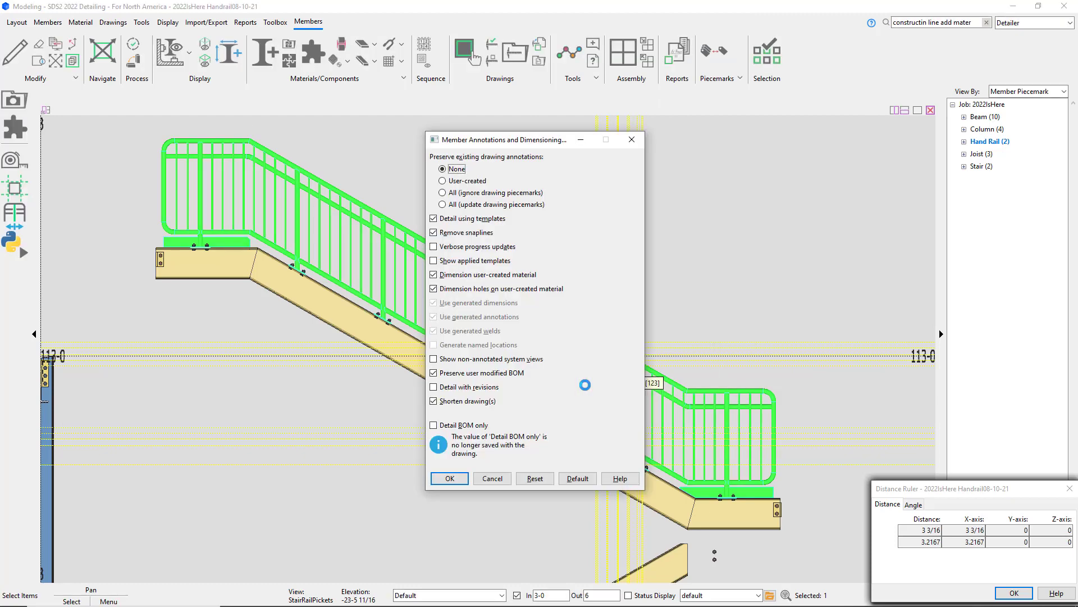
Detail the selected stair handrail with the current annotation options and examine the picket spacing dimensions in the top view of drawing HR_108.
{"action": "left_click", "coordinate": [447, 478]}
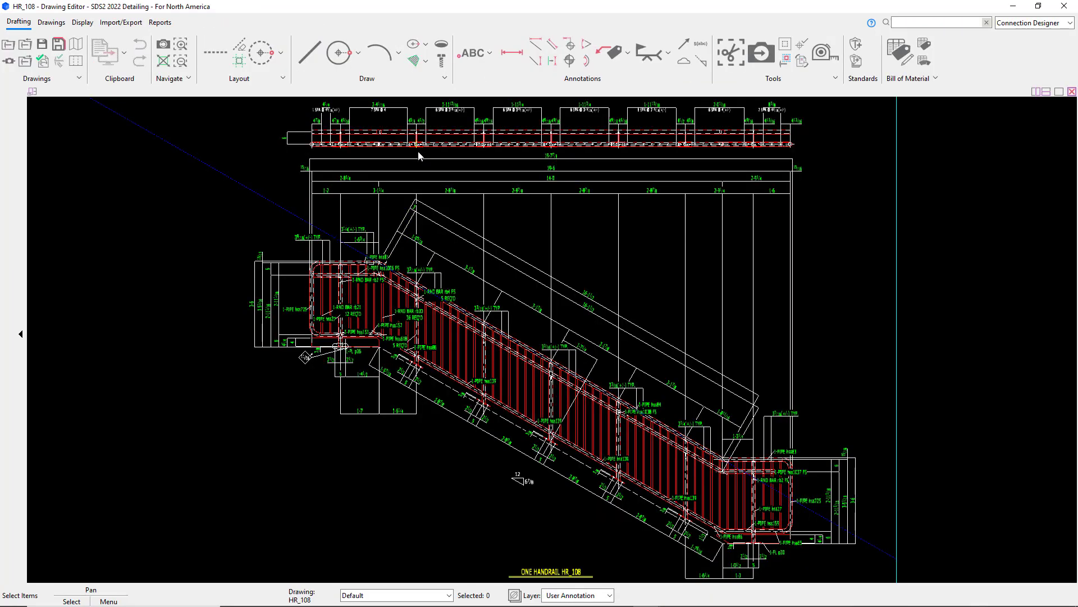
{"action": "scroll", "coordinate": [344, 102], "scroll_direction": "up", "scroll_amount": 5}
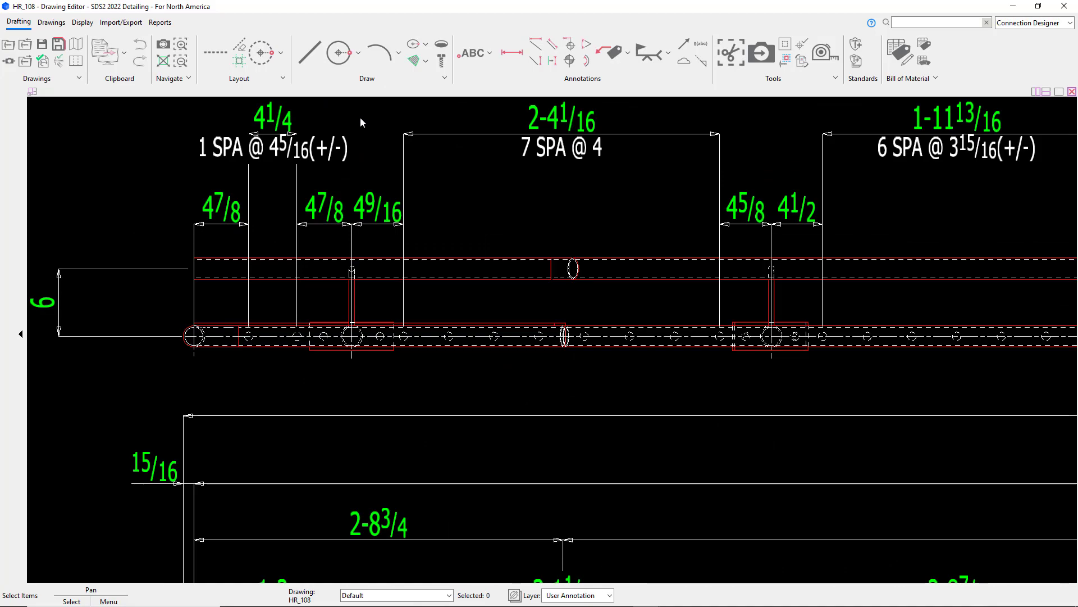
{"action": "scroll", "coordinate": [359, 116], "scroll_direction": "down", "scroll_amount": 6}
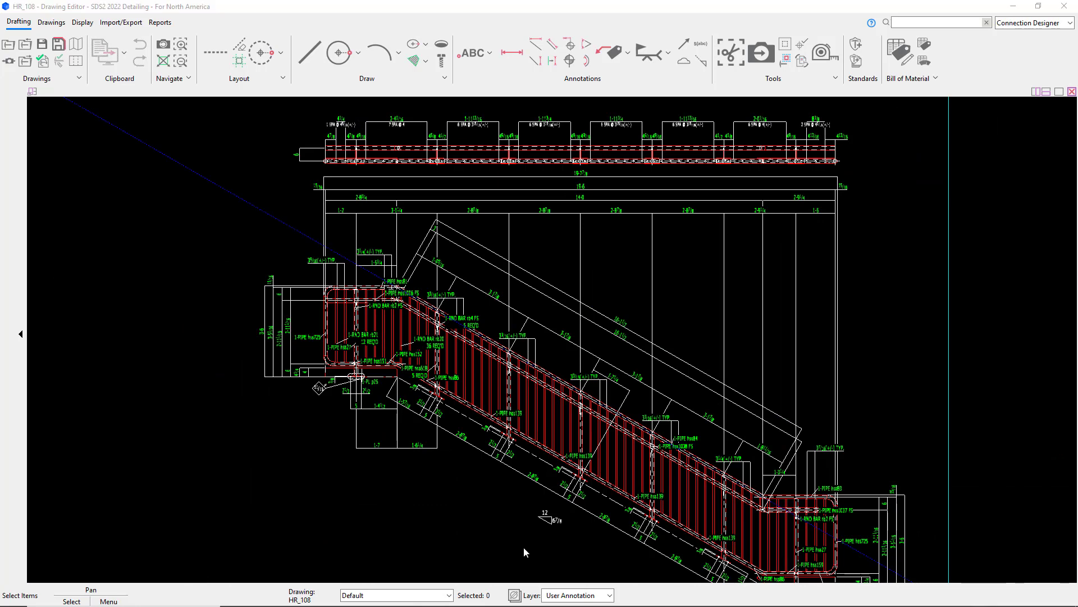
Hide the Outline, System Annotation and User Annotation layers and inspect the dimensions on the remaining layers at both ends of the handrail.
{"action": "left_click", "coordinate": [515, 595]}
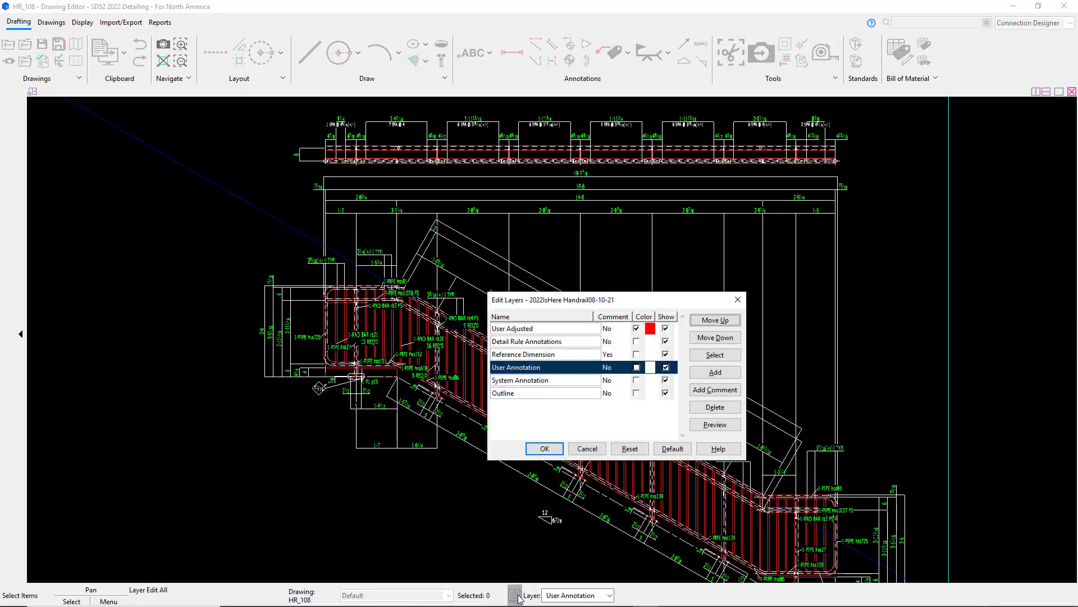
{"action": "left_click", "coordinate": [665, 392]}
{"action": "left_click", "coordinate": [665, 380]}
{"action": "left_click", "coordinate": [666, 367]}
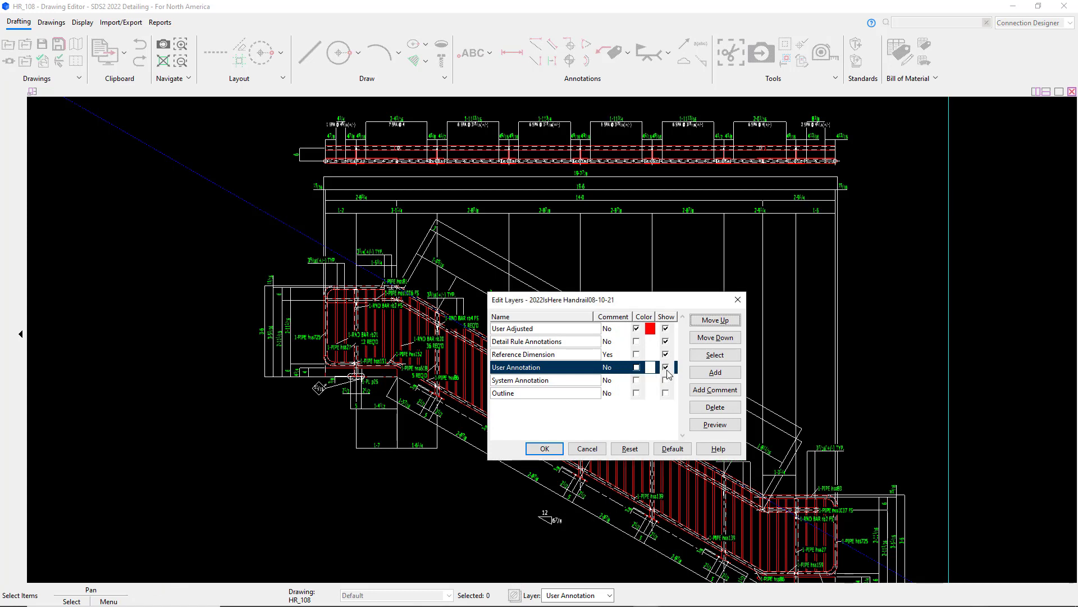
{"action": "left_click", "coordinate": [548, 448]}
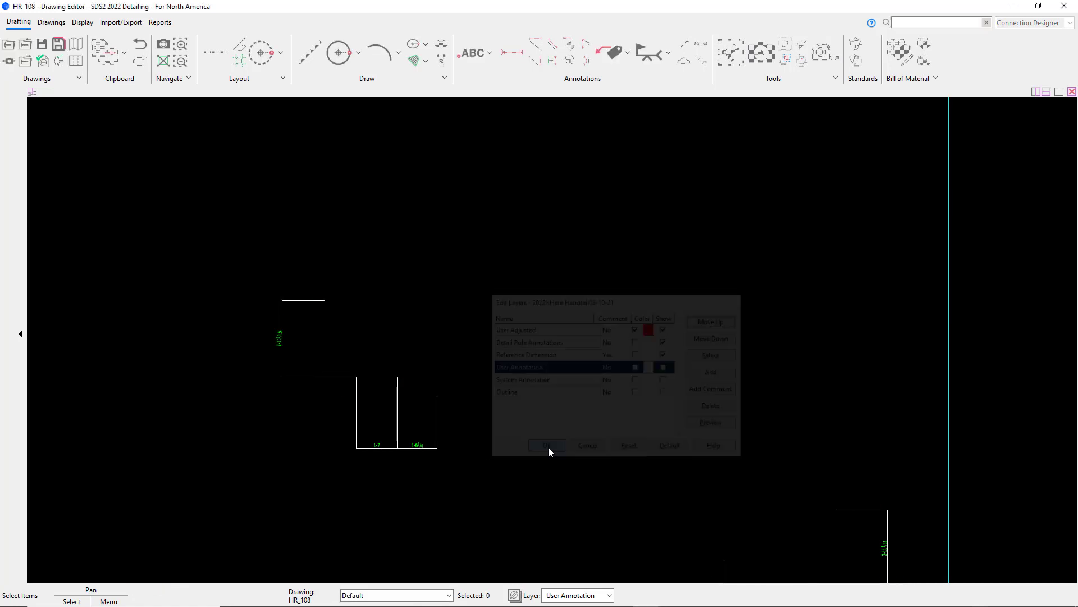
{"action": "scroll", "coordinate": [549, 449], "scroll_direction": "down", "scroll_amount": 1}
{"action": "middle_click_drag", "start_coordinate": [551, 443], "coordinate": [549, 397]}
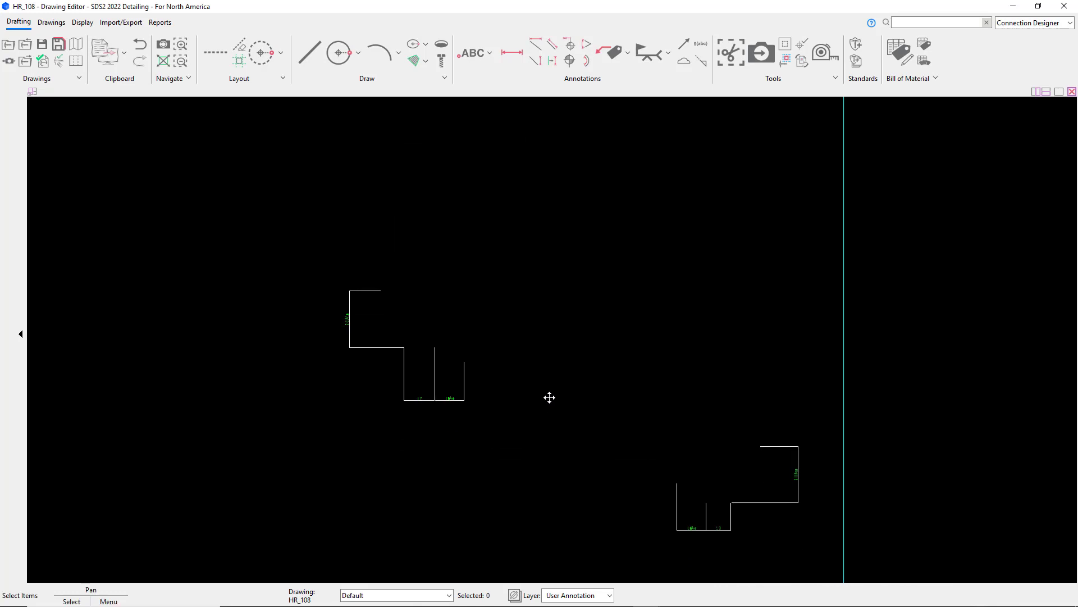
{"action": "scroll", "coordinate": [780, 520], "scroll_direction": "up", "scroll_amount": 5}
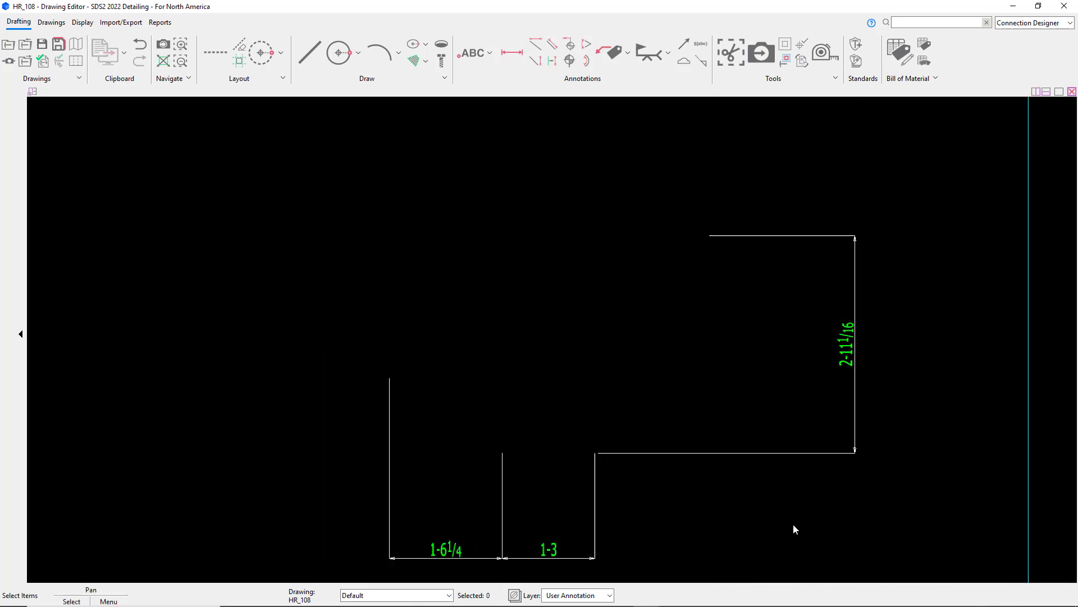
{"action": "scroll", "coordinate": [793, 524], "scroll_direction": "down", "scroll_amount": 2}
Show the User Annotation, System Annotation and Outline layers again, and close drawing HR_108 without saving changes.
{"action": "left_click", "coordinate": [515, 594]}
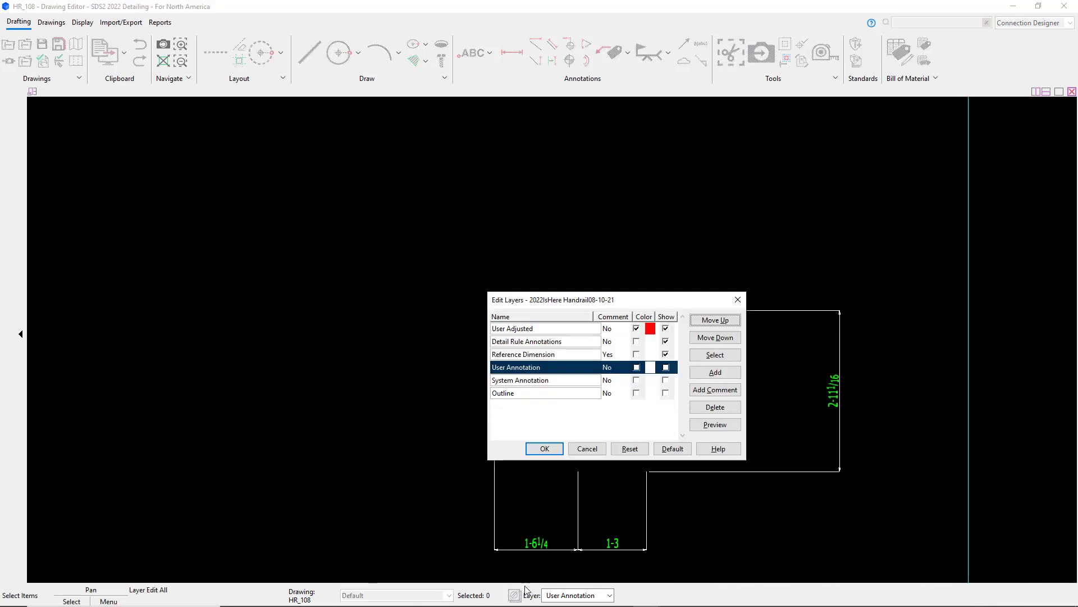
{"action": "left_click", "coordinate": [666, 367]}
{"action": "left_click", "coordinate": [666, 380]}
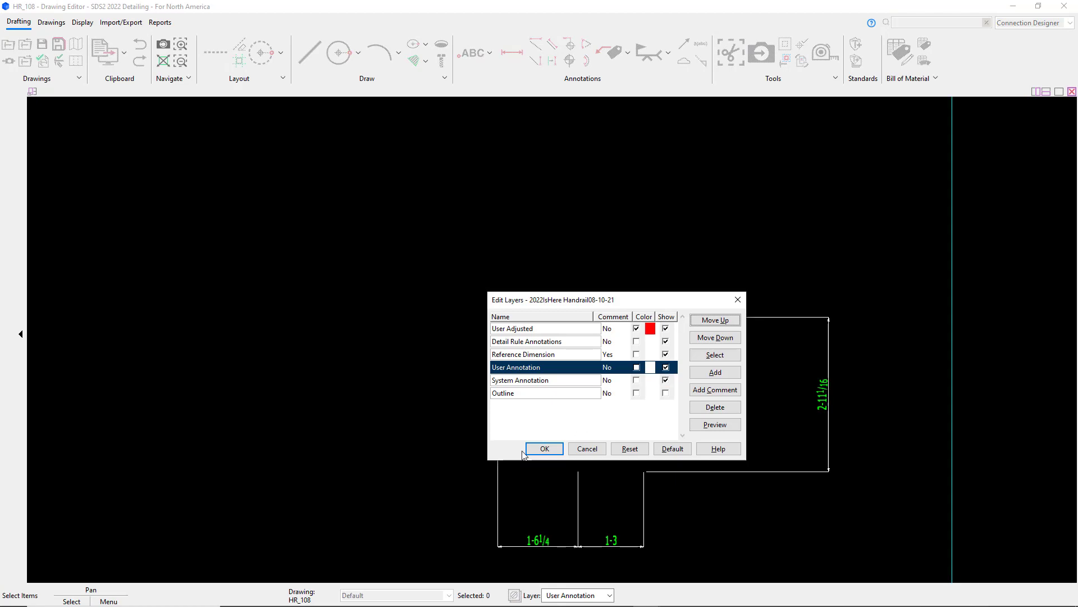
{"action": "left_click", "coordinate": [542, 449]}
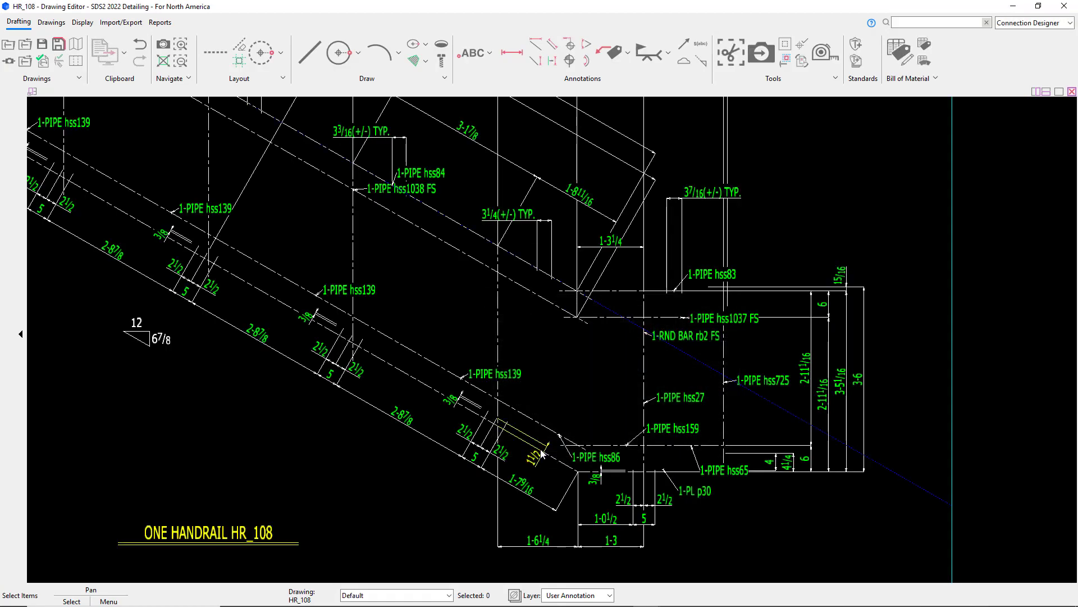
{"action": "left_click", "coordinate": [515, 595]}
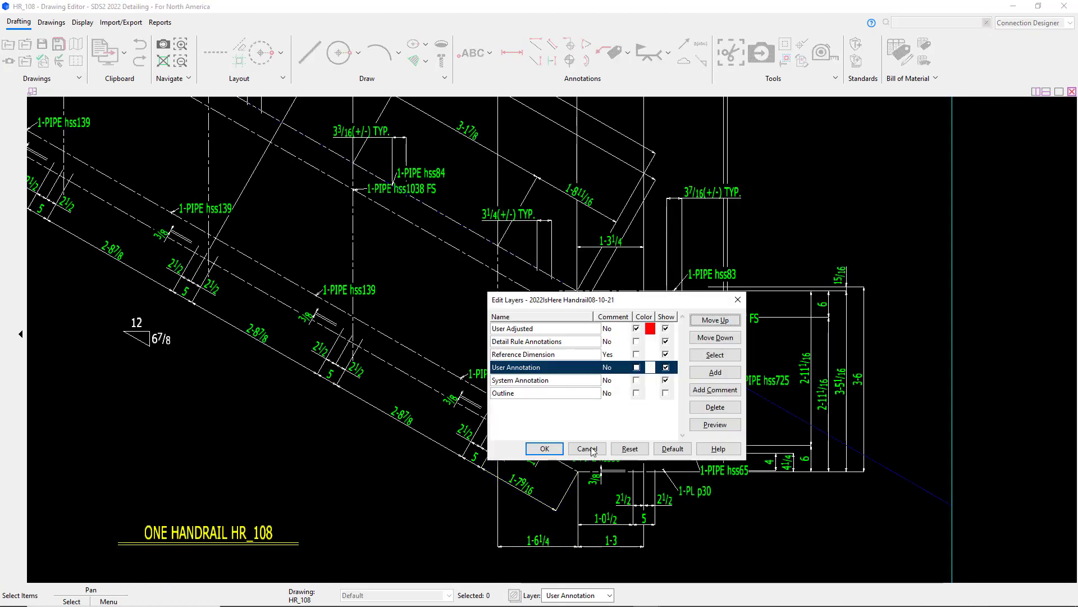
{"action": "left_click", "coordinate": [665, 392]}
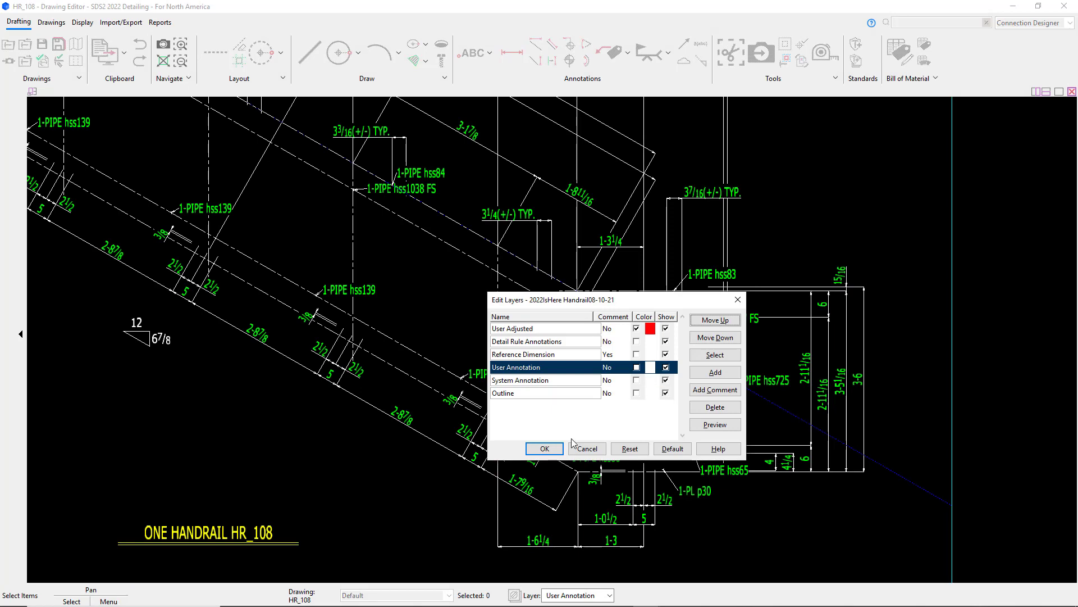
{"action": "left_click", "coordinate": [542, 450]}
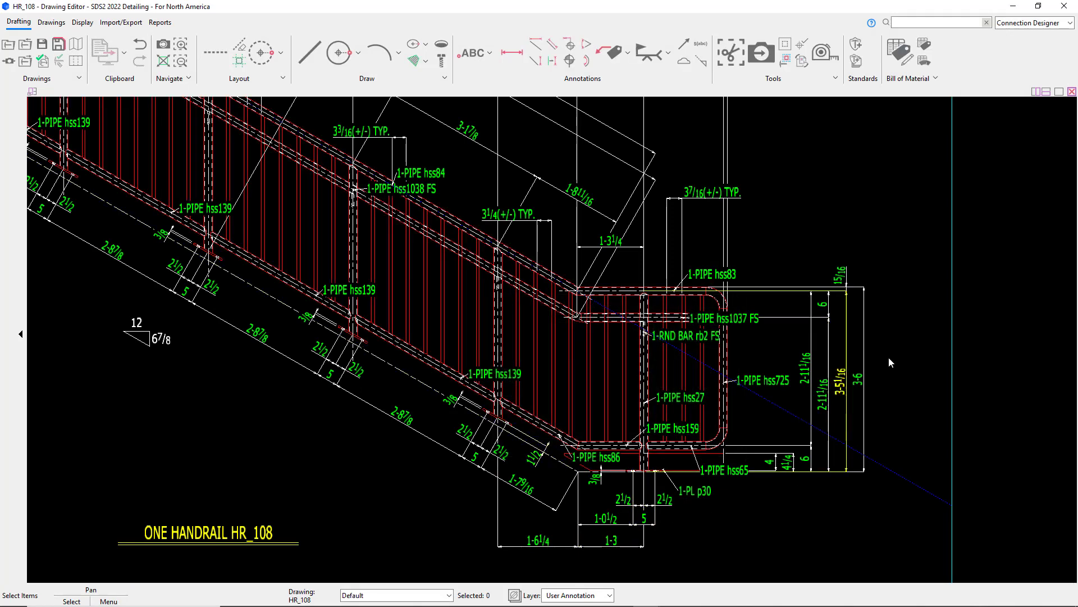
{"action": "left_click", "coordinate": [1066, 7]}
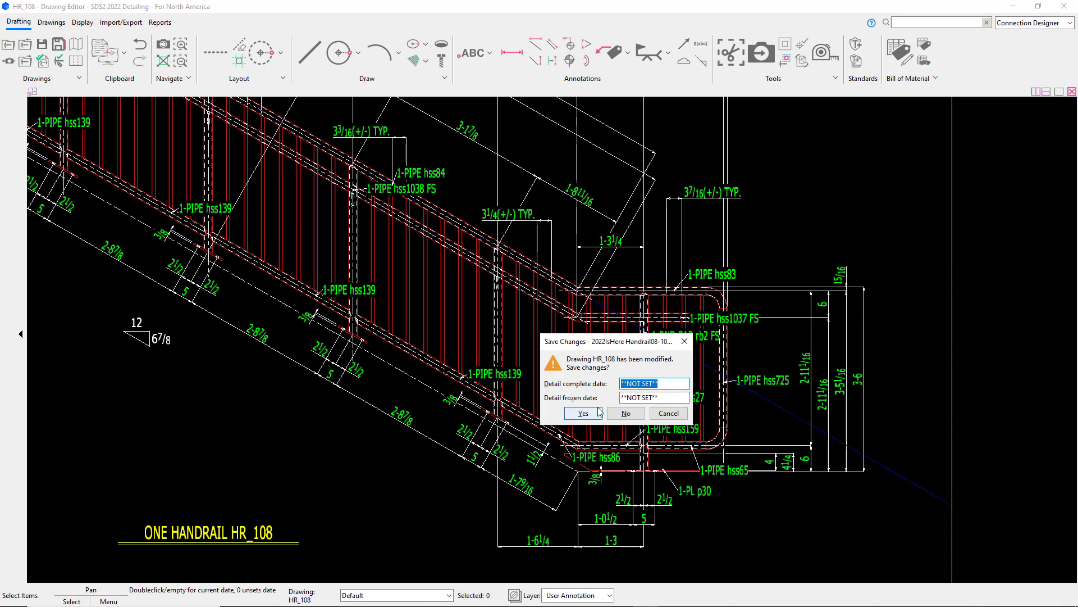
{"action": "left_click", "coordinate": [632, 417]}
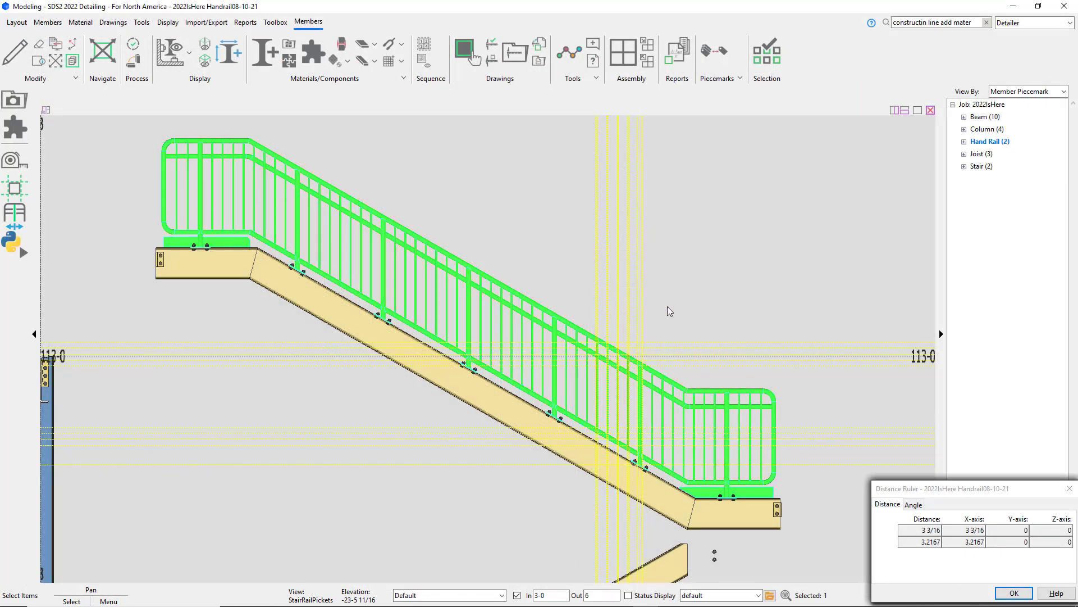
Open the stair handrail's properties and check its posts and pickets and the left and right return section lengths, then leave without changes.
{"action": "left_click", "coordinate": [591, 336]}
{"action": "double_click", "coordinate": [590, 340]}
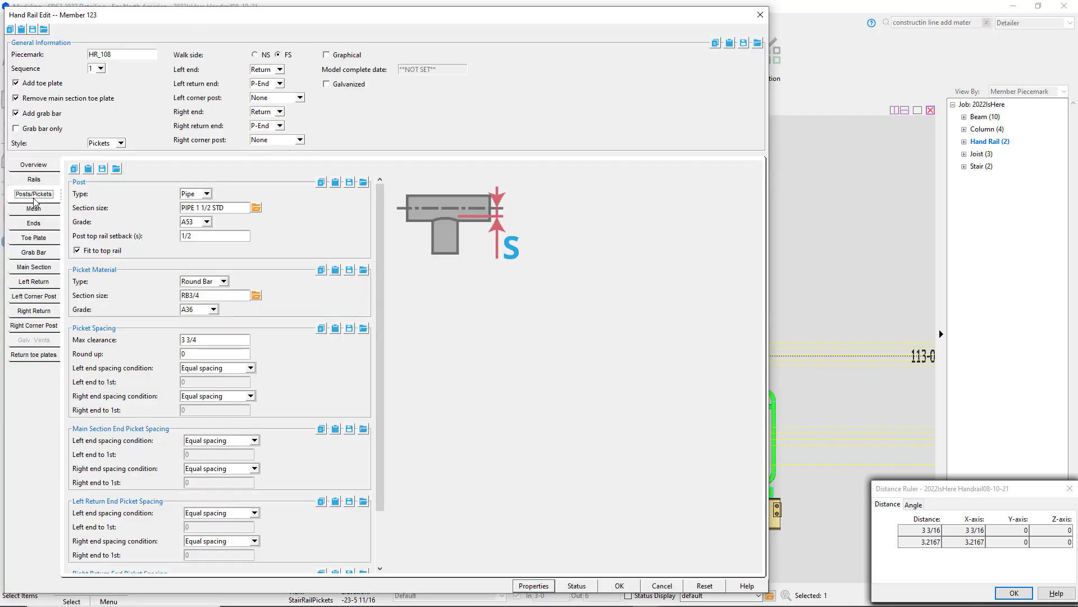
{"action": "left_click", "coordinate": [33, 281]}
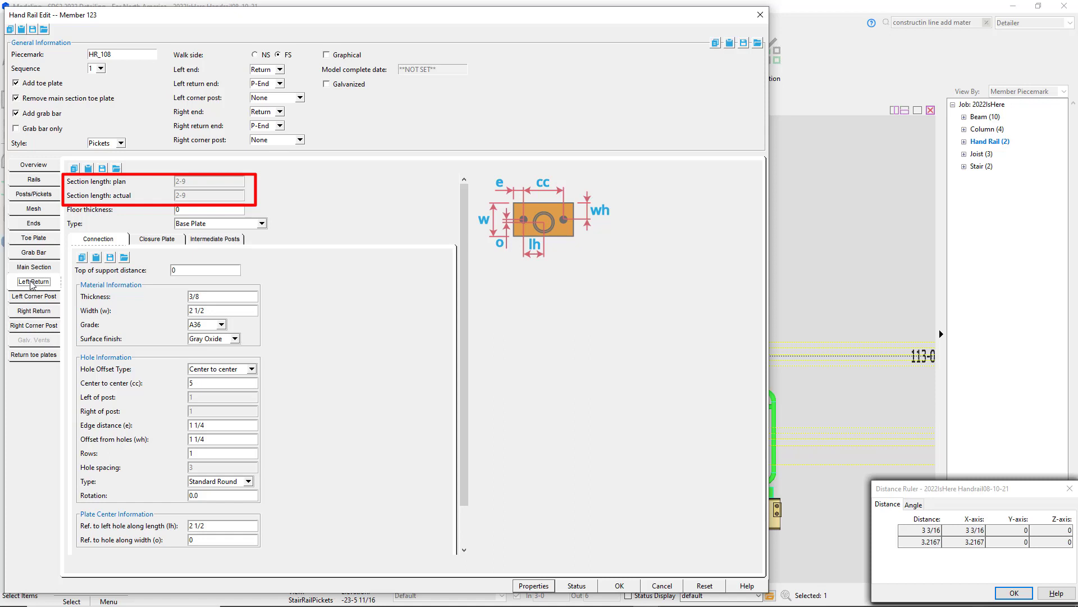
{"action": "left_click", "coordinate": [37, 312]}
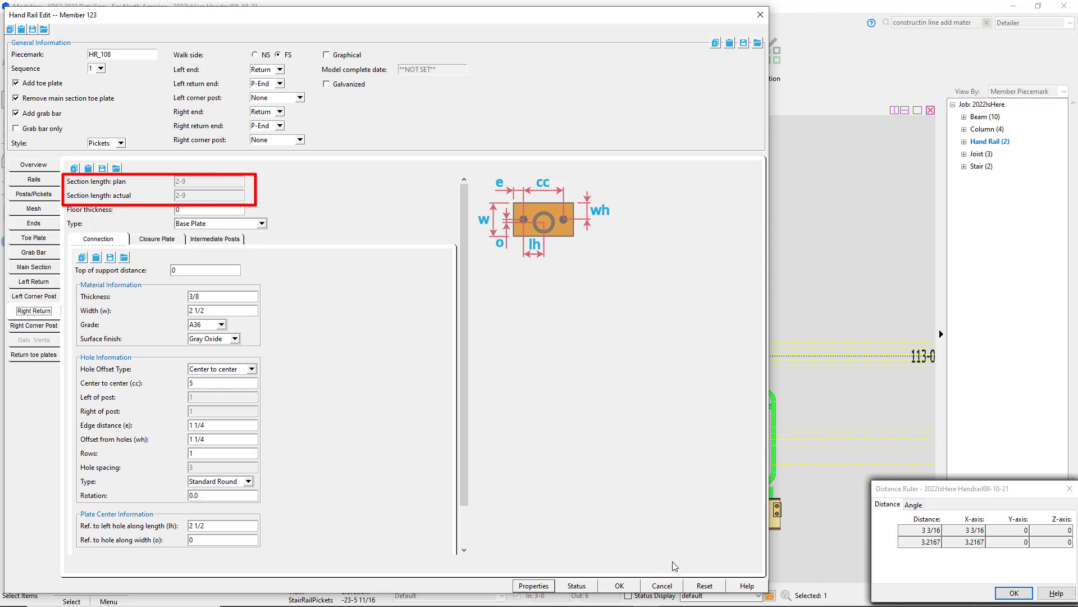
{"action": "left_click", "coordinate": [663, 586]}
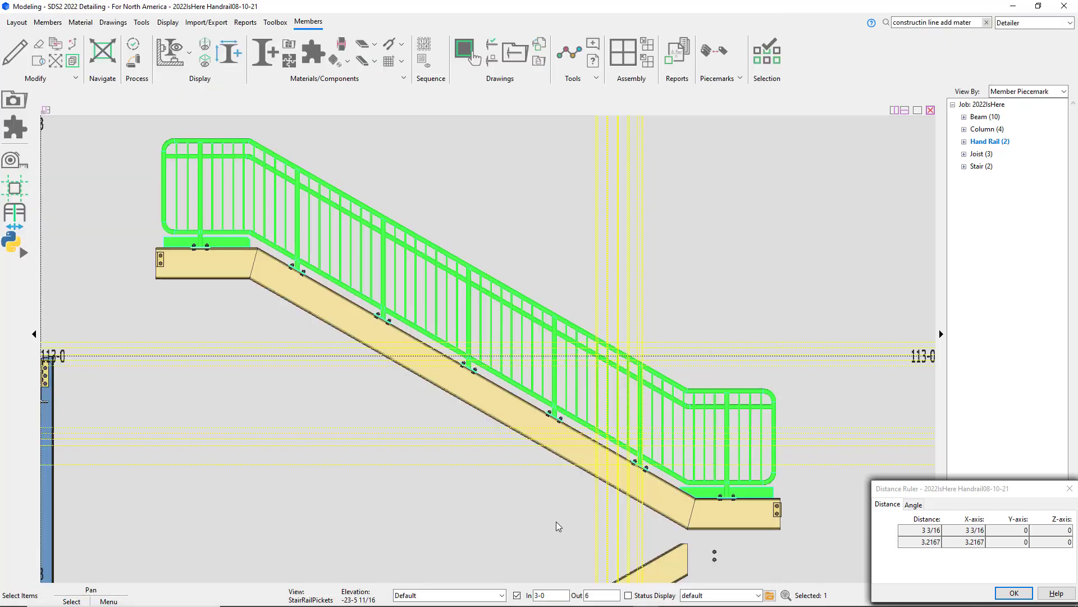
Deselect the handrail, turn off the In depth check and view the surrounding structure in 3D.
{"action": "left_click", "coordinate": [554, 517]}
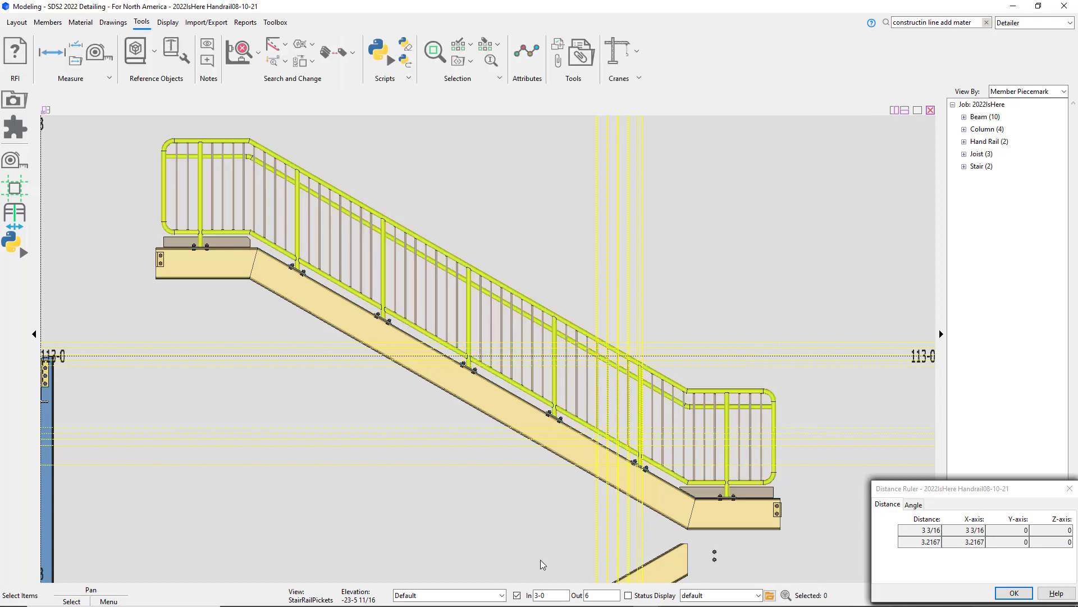
{"action": "left_click", "coordinate": [518, 595]}
{"action": "scroll", "coordinate": [650, 332], "scroll_direction": "down", "scroll_amount": 3}
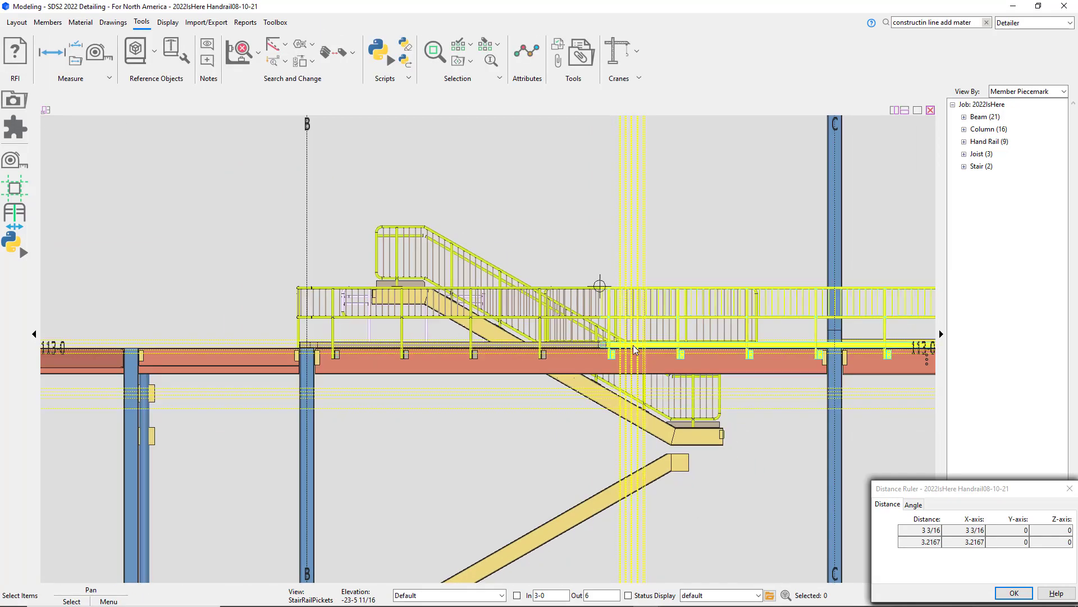
{"action": "middle_click_drag", "start_coordinate": [634, 342], "coordinate": [580, 362], "text": "shift"}
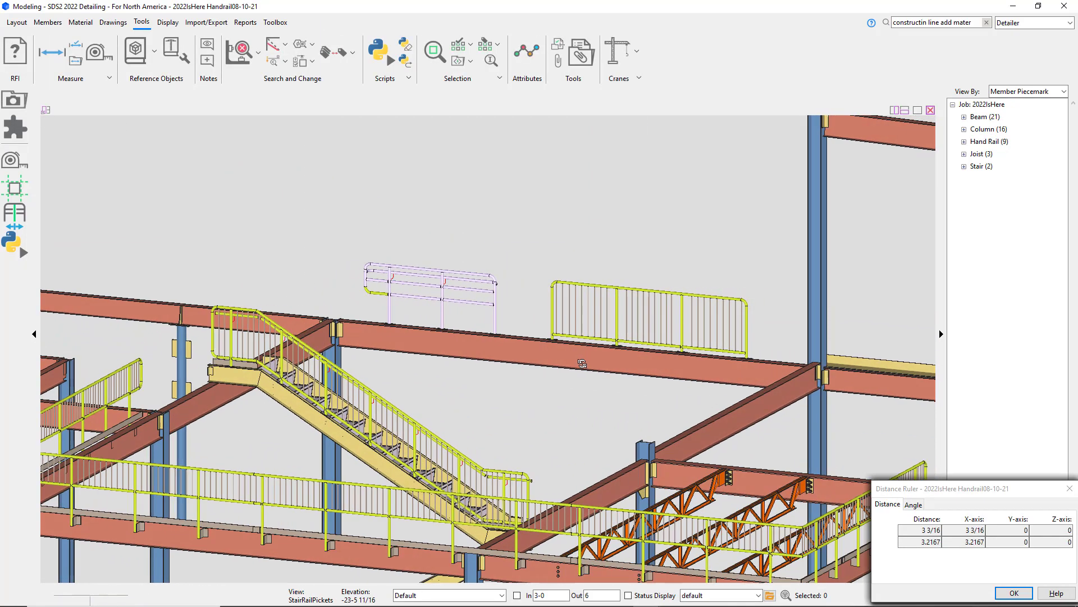
Run the w_TopFlange.py script on the flat picket handrail to add a top flange view, with both depth checks at 3456000-0.
{"action": "left_click", "coordinate": [639, 290]}
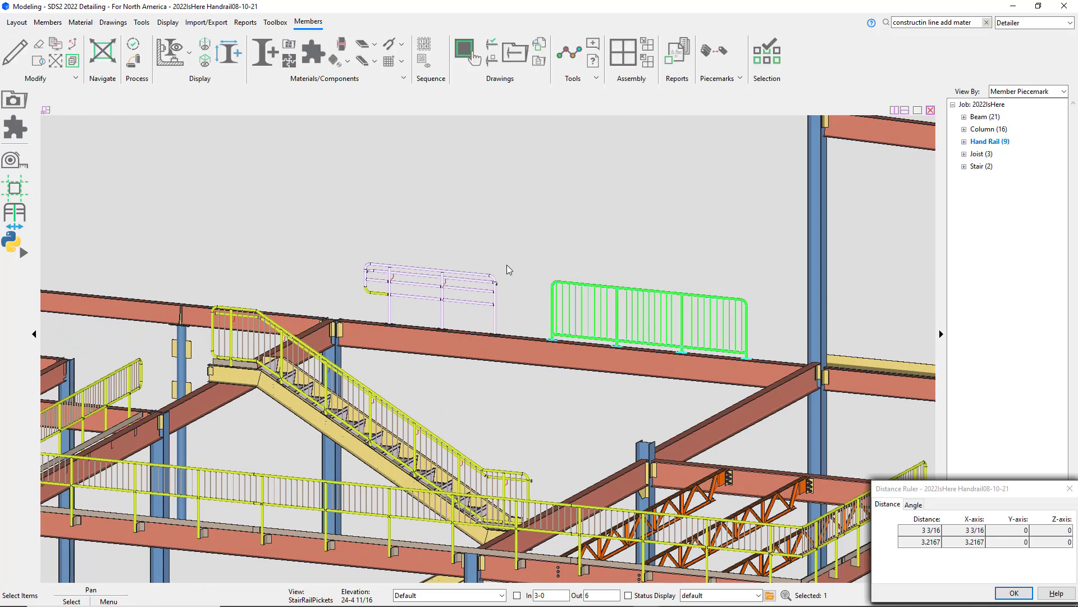
{"action": "left_click", "coordinate": [14, 242]}
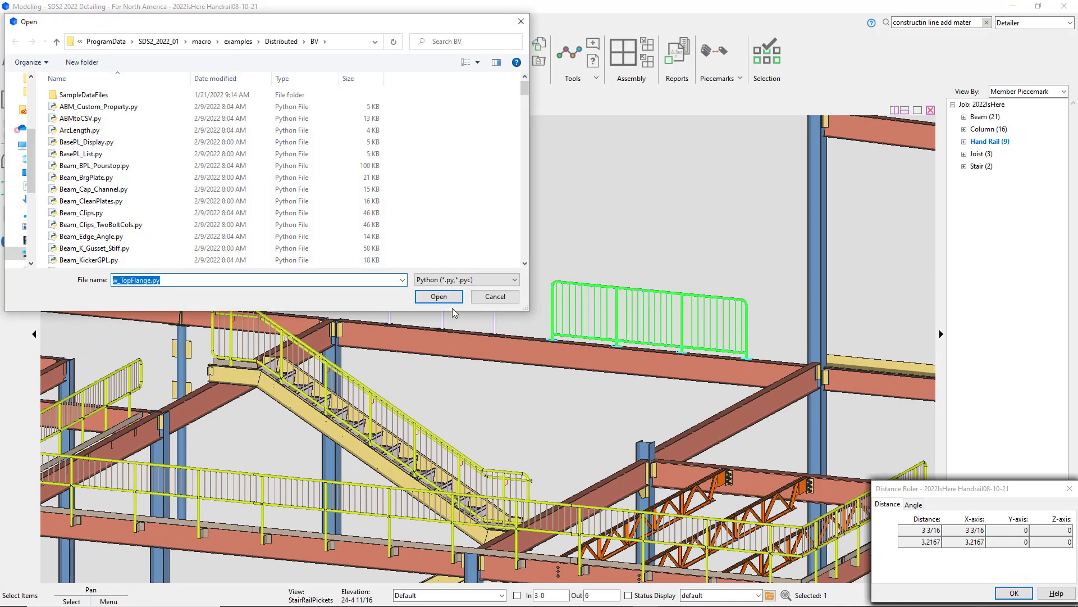
{"action": "left_click", "coordinate": [443, 296]}
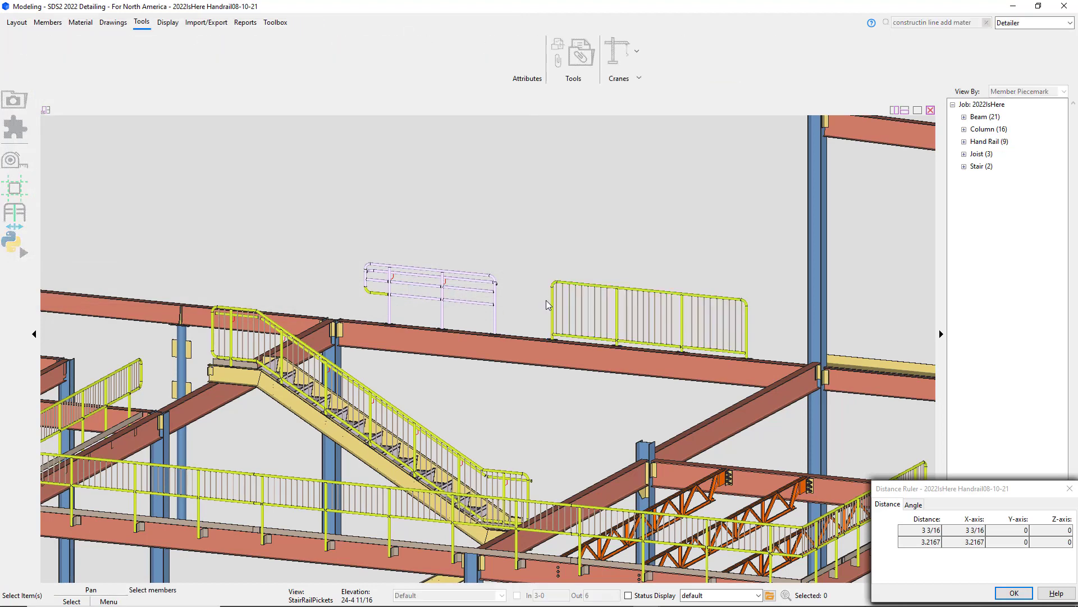
{"action": "left_click", "coordinate": [587, 287]}
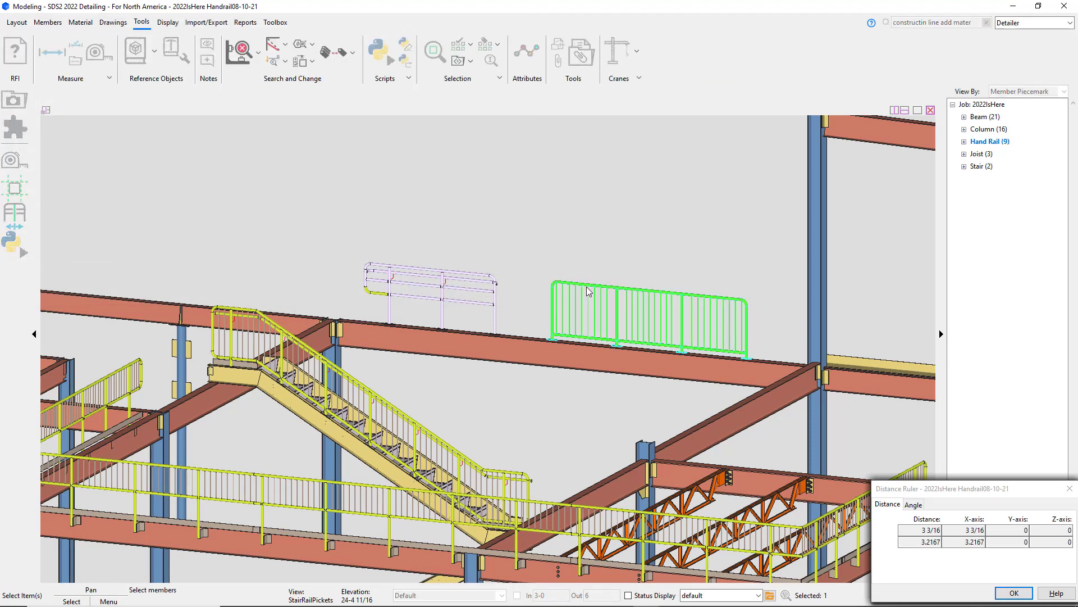
{"action": "right_click", "coordinate": [617, 248]}
{"action": "left_click", "coordinate": [632, 258]}
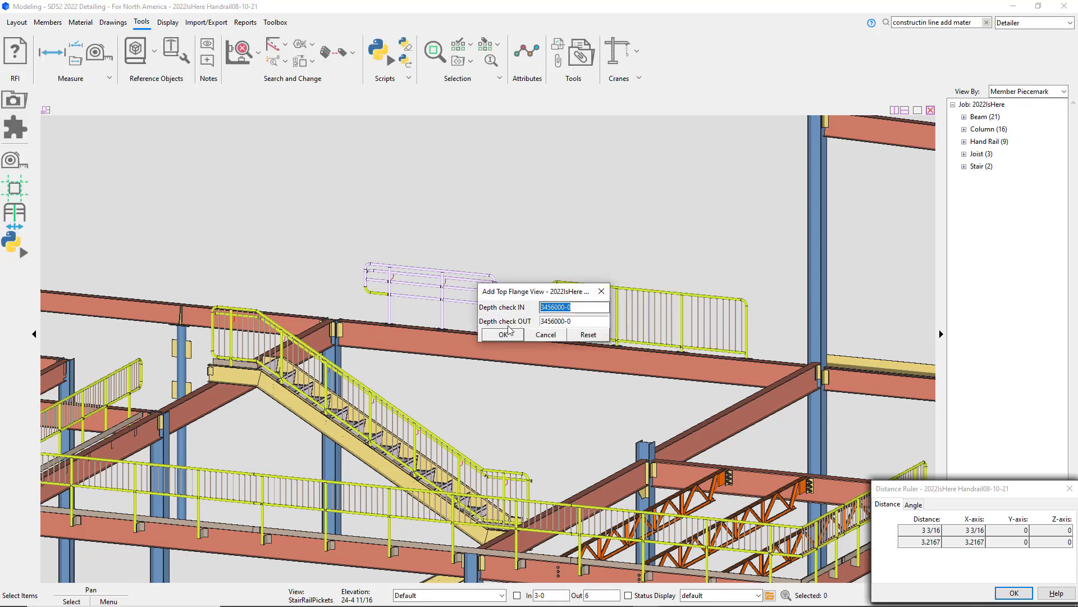
{"action": "left_click", "coordinate": [501, 334]}
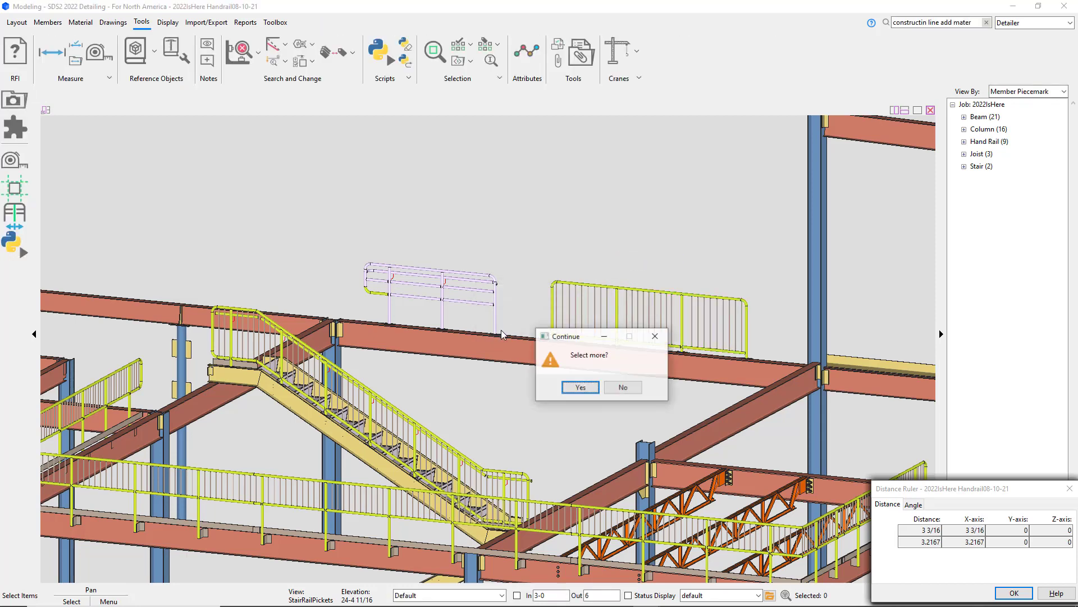
{"action": "left_click", "coordinate": [624, 388]}
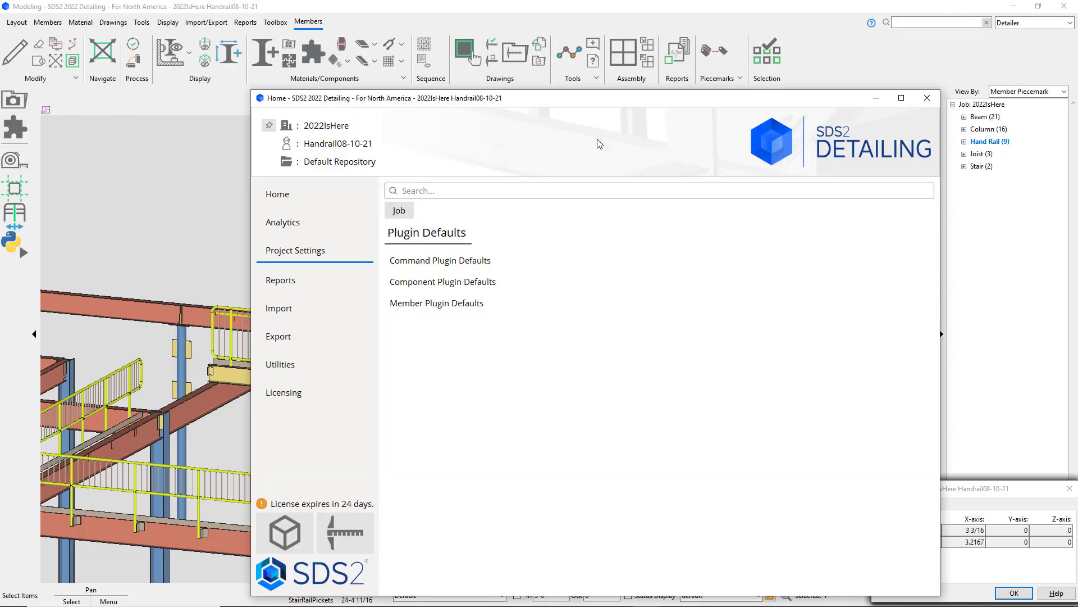
In the Hand Rail member plugin defaults, enable 'Picket dimensions for Flat Rails on Top View' under Template Detailing.
{"action": "left_click", "coordinate": [416, 305]}
{"action": "left_click", "coordinate": [396, 229]}
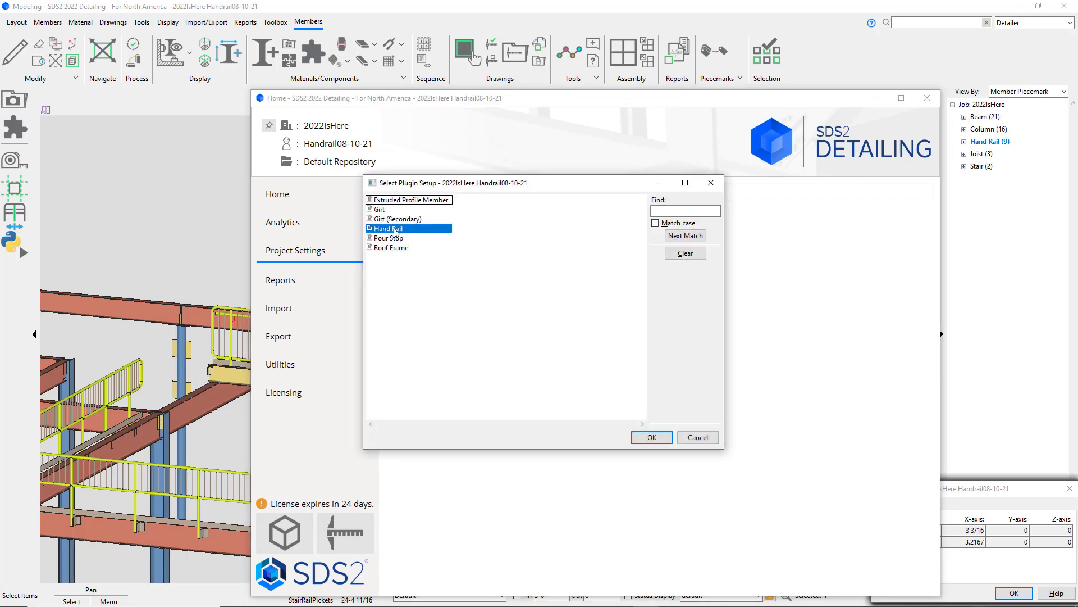
{"action": "left_click", "coordinate": [652, 438]}
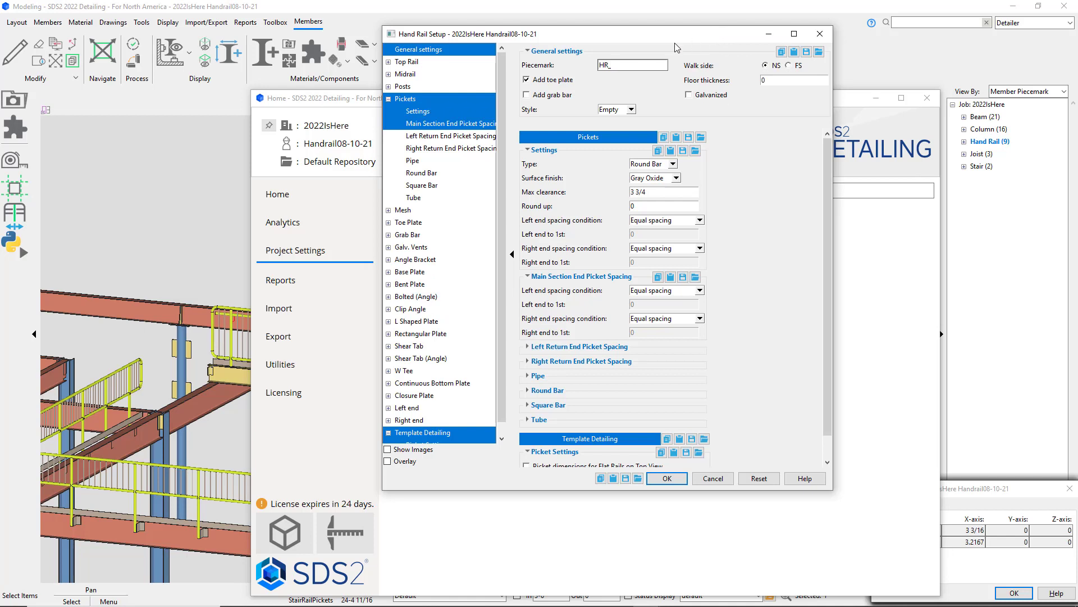
{"action": "left_click", "coordinate": [402, 100]}
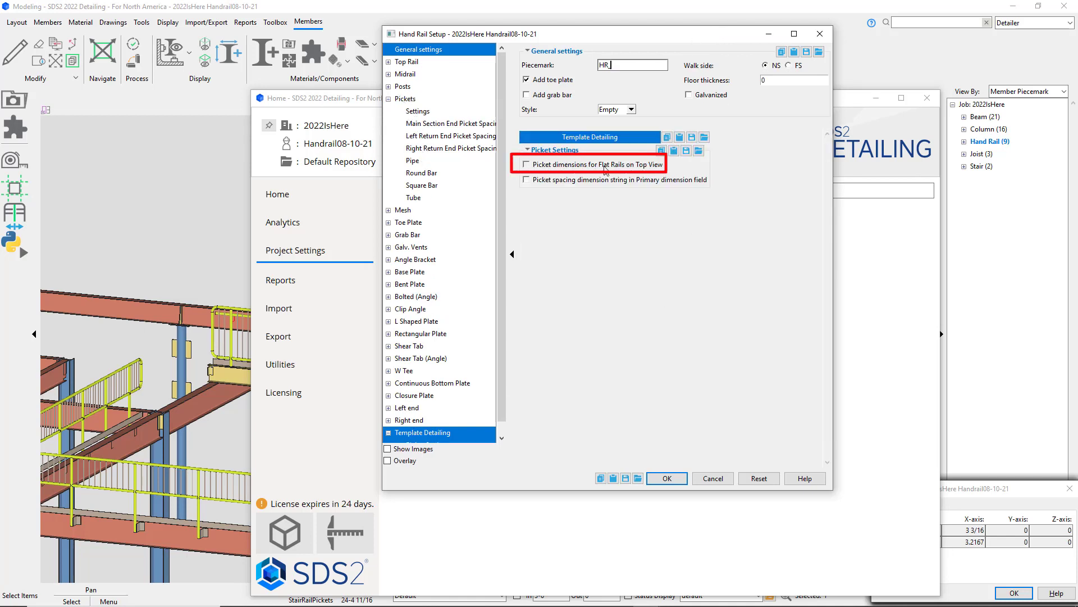
{"action": "left_click", "coordinate": [668, 478]}
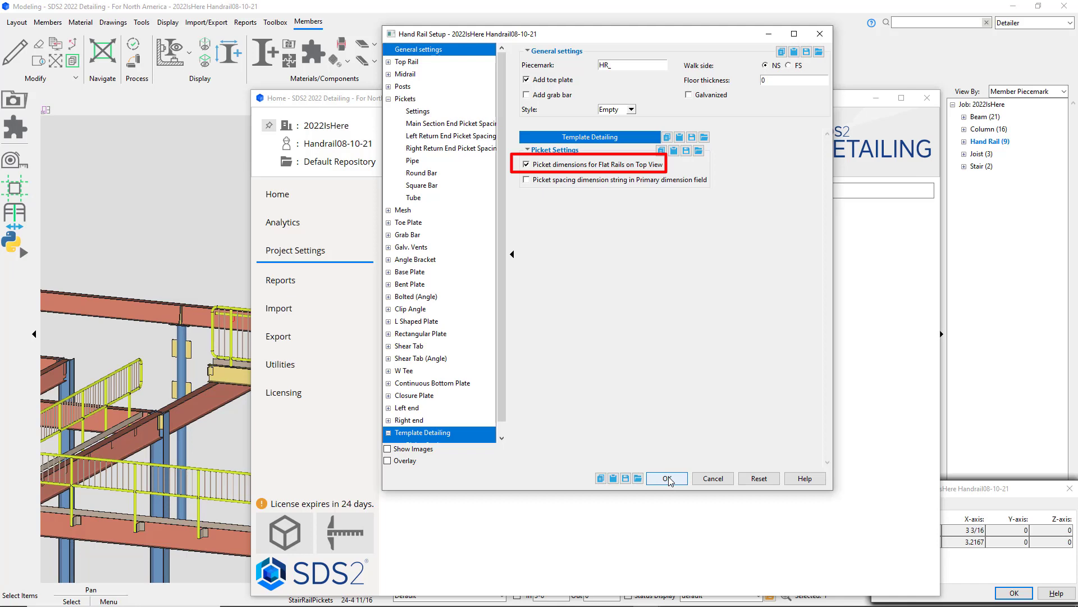
{"action": "left_click", "coordinate": [668, 479]}
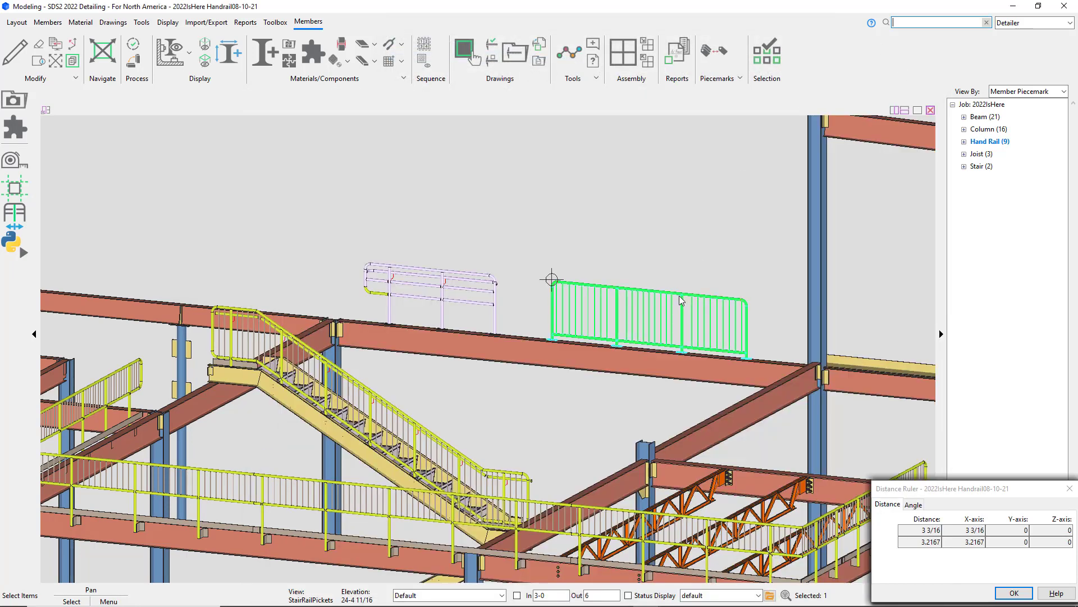
Re-detail the flat picket handrail, preserving no existing annotations, review its drawing's top-view picket dimensions, and close the drawing and distance ruler.
{"action": "right_click", "coordinate": [679, 298]}
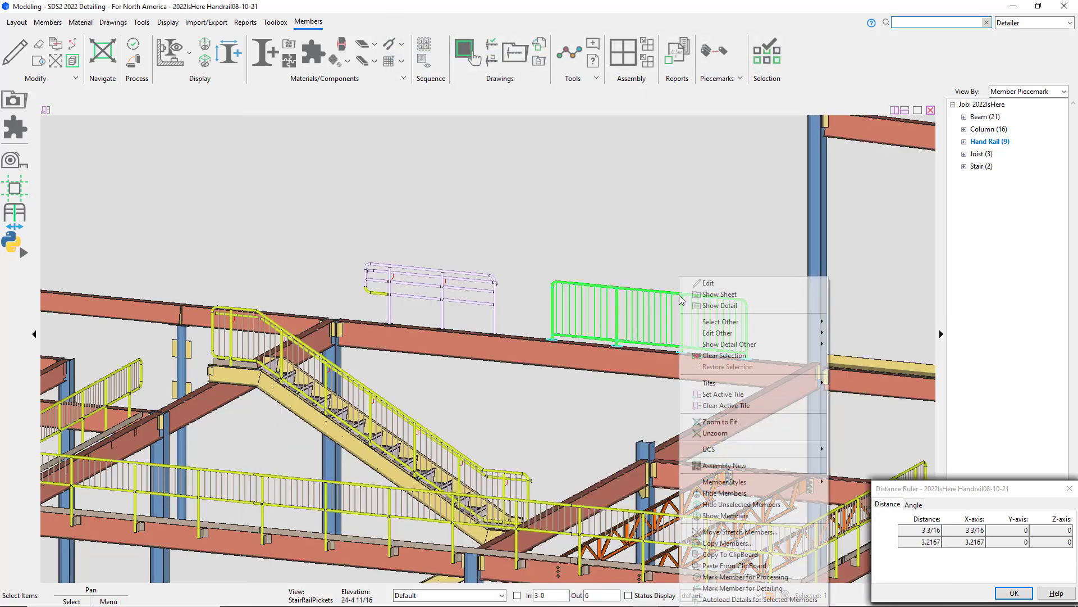
{"action": "left_click", "coordinate": [707, 306]}
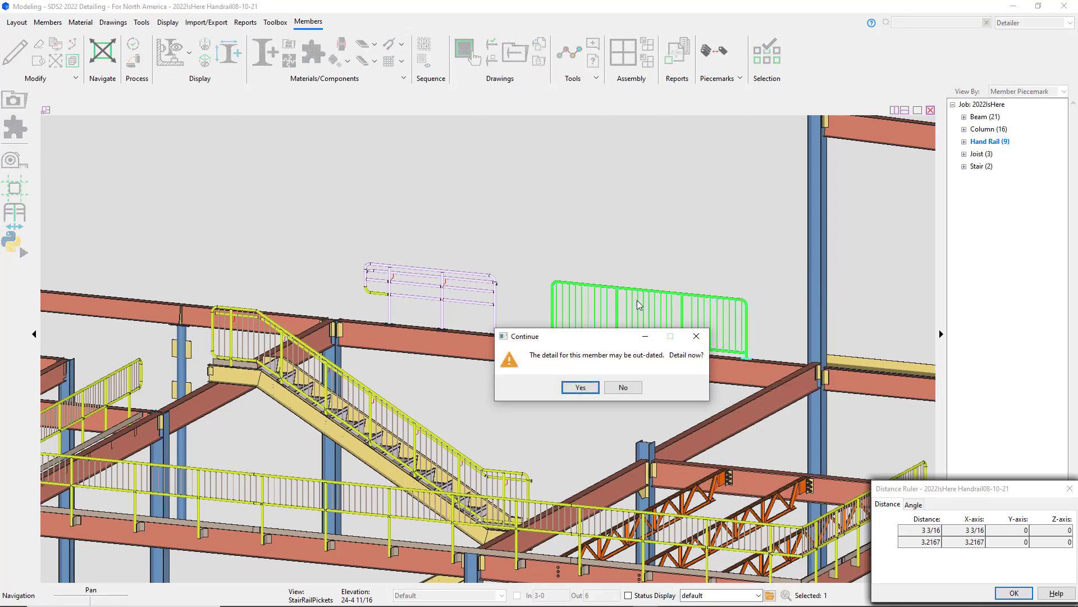
{"action": "left_click", "coordinate": [582, 388]}
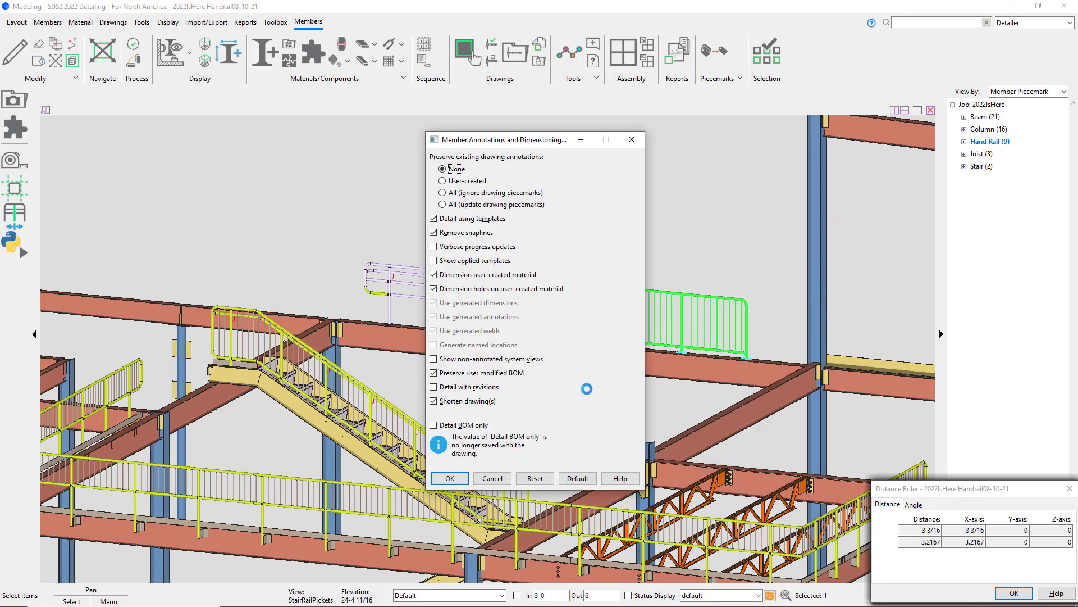
{"action": "left_click", "coordinate": [461, 474]}
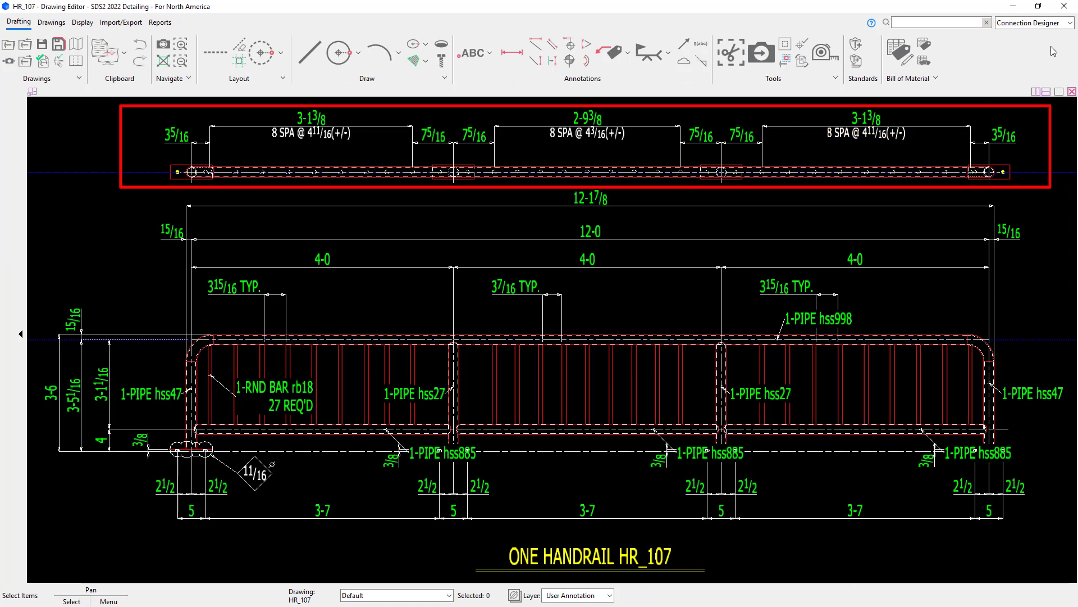
{"action": "left_click", "coordinate": [1065, 6]}
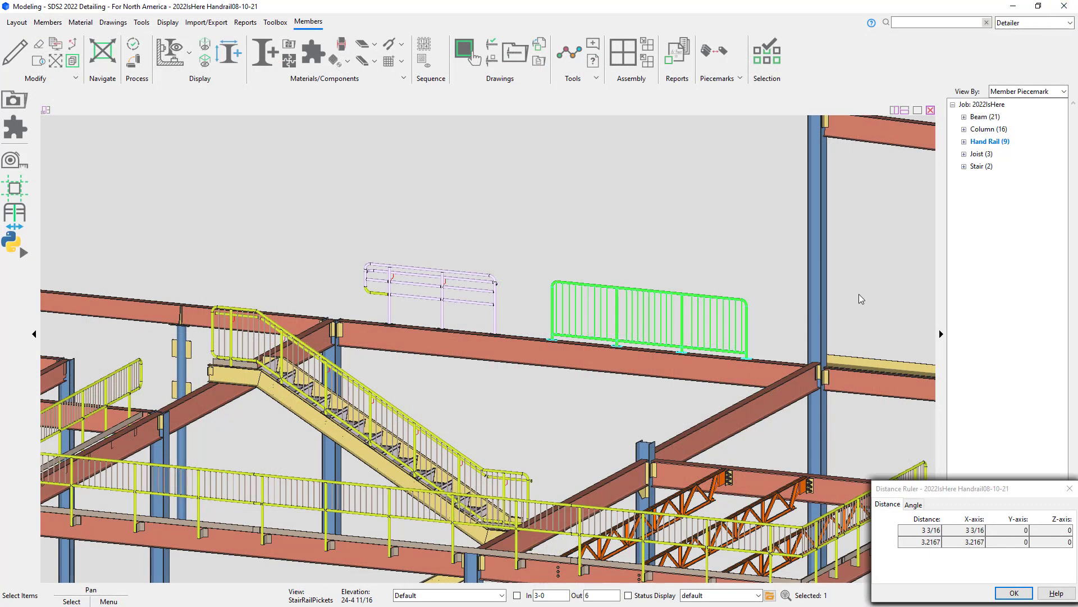
{"action": "left_click", "coordinate": [1014, 594]}
Open the picket handrail at the landing corner for editing and set its right corner post to Return.
{"action": "scroll", "coordinate": [807, 547], "scroll_direction": "up", "scroll_amount": 1}
{"action": "middle_click_drag", "start_coordinate": [807, 547], "coordinate": [727, 405]}
{"action": "scroll", "coordinate": [727, 406], "scroll_direction": "up", "scroll_amount": 2}
{"action": "scroll", "coordinate": [790, 481], "scroll_direction": "up", "scroll_amount": 2}
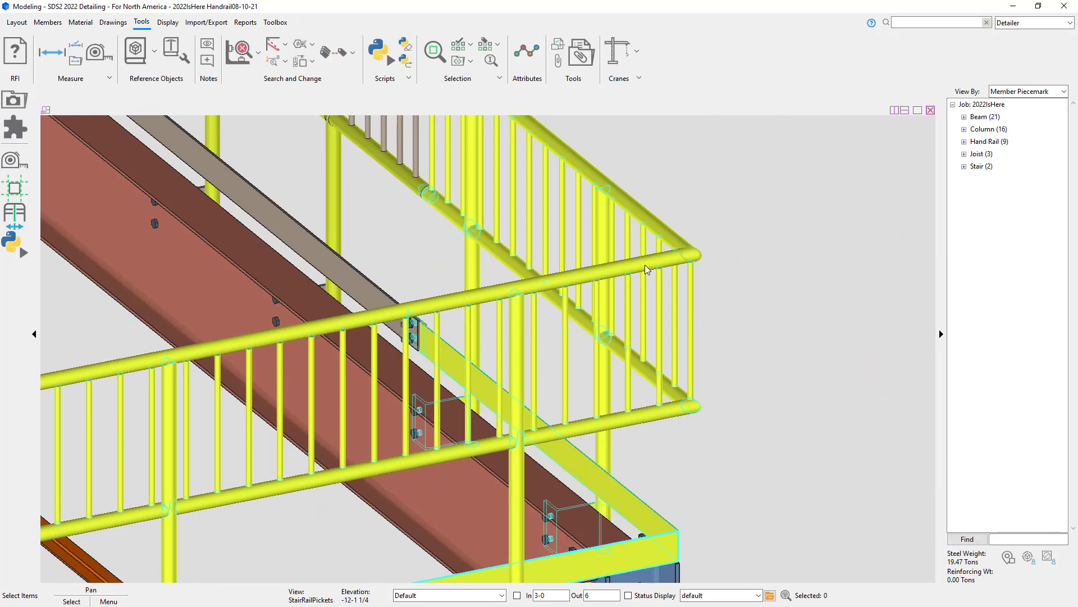
{"action": "double_click", "coordinate": [645, 264]}
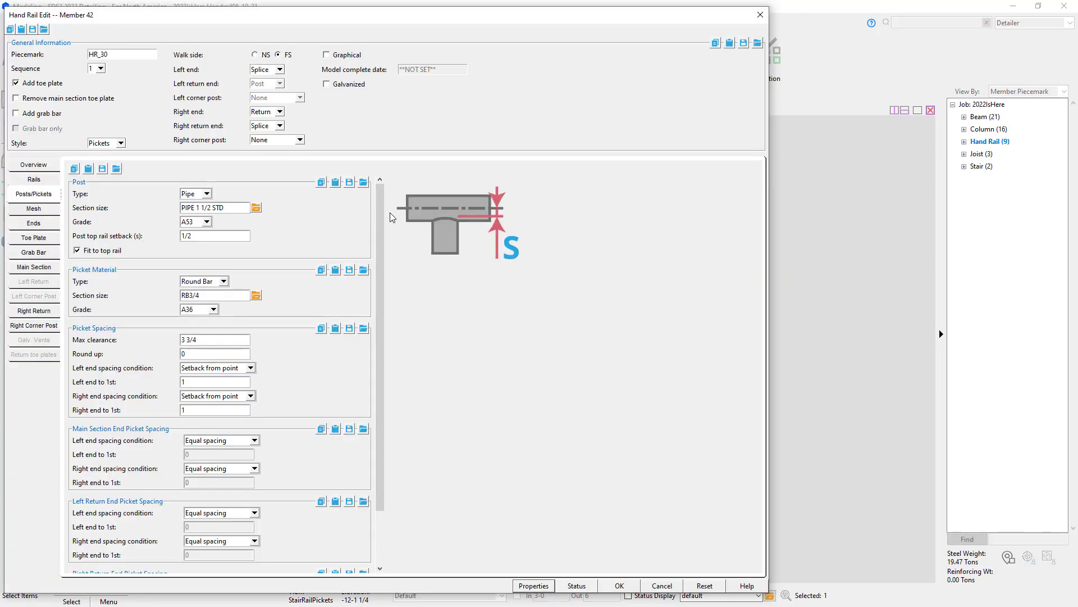
{"action": "left_click", "coordinate": [301, 142]}
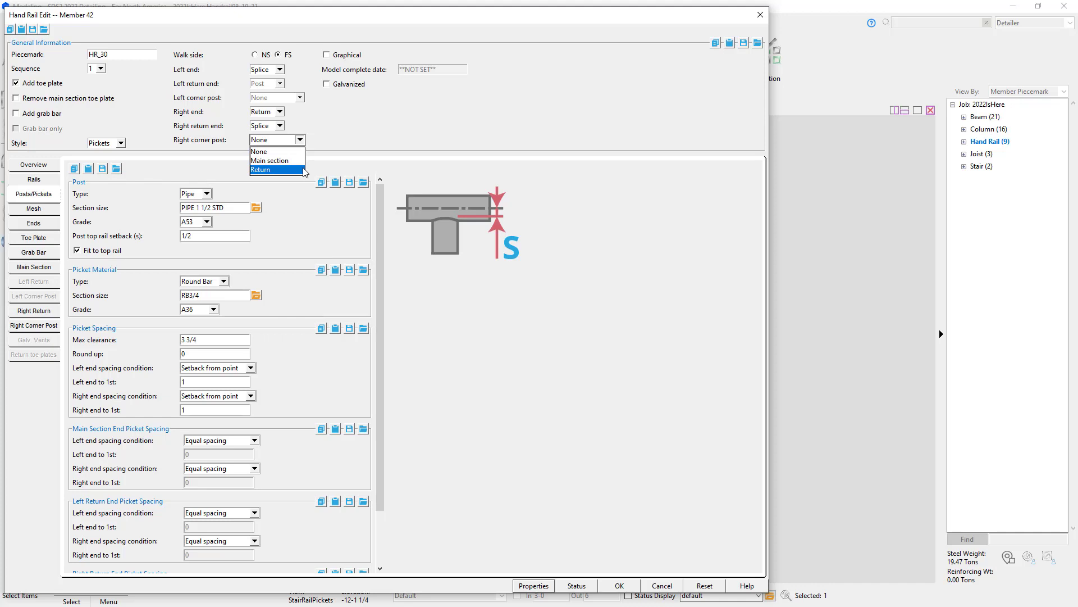
{"action": "left_click", "coordinate": [303, 168]}
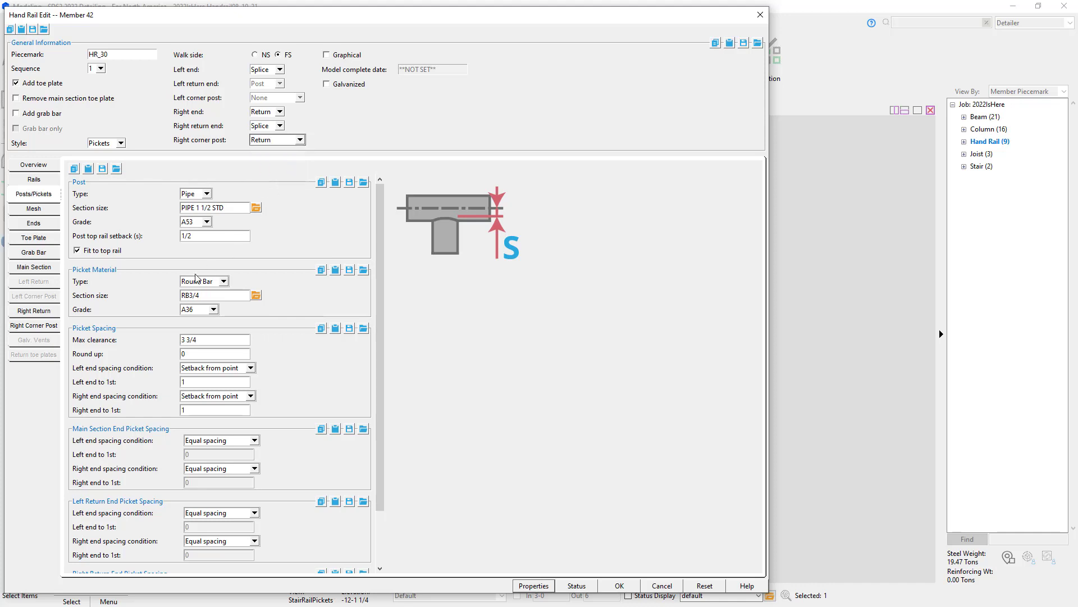
Keep L Shaped Plate as the right corner post's connection, apply the handrail edits and view the corner post in 3D.
{"action": "left_click", "coordinate": [48, 329]}
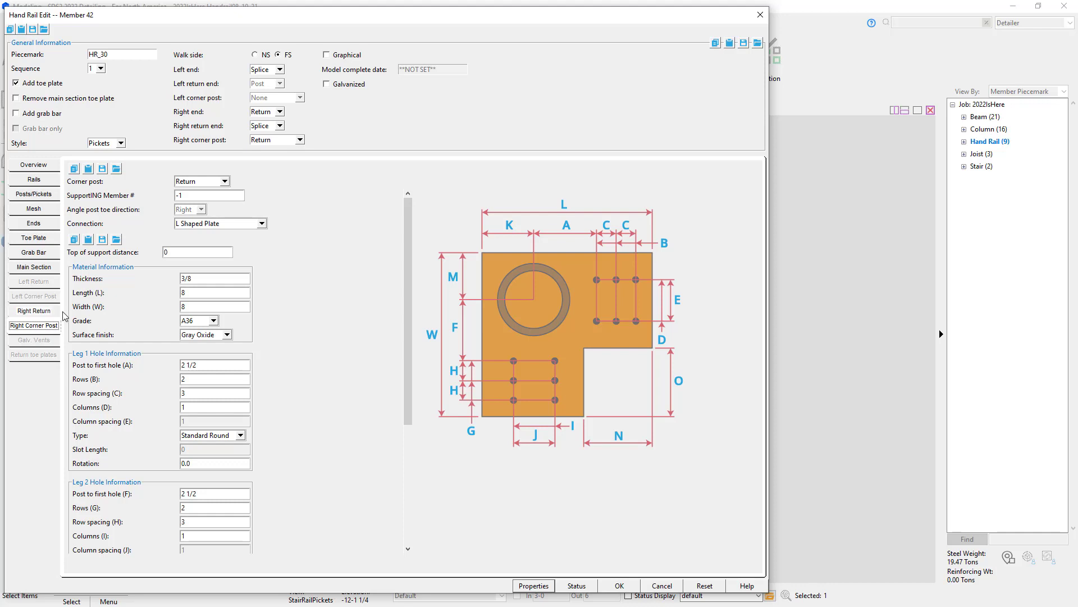
{"action": "left_click", "coordinate": [262, 224]}
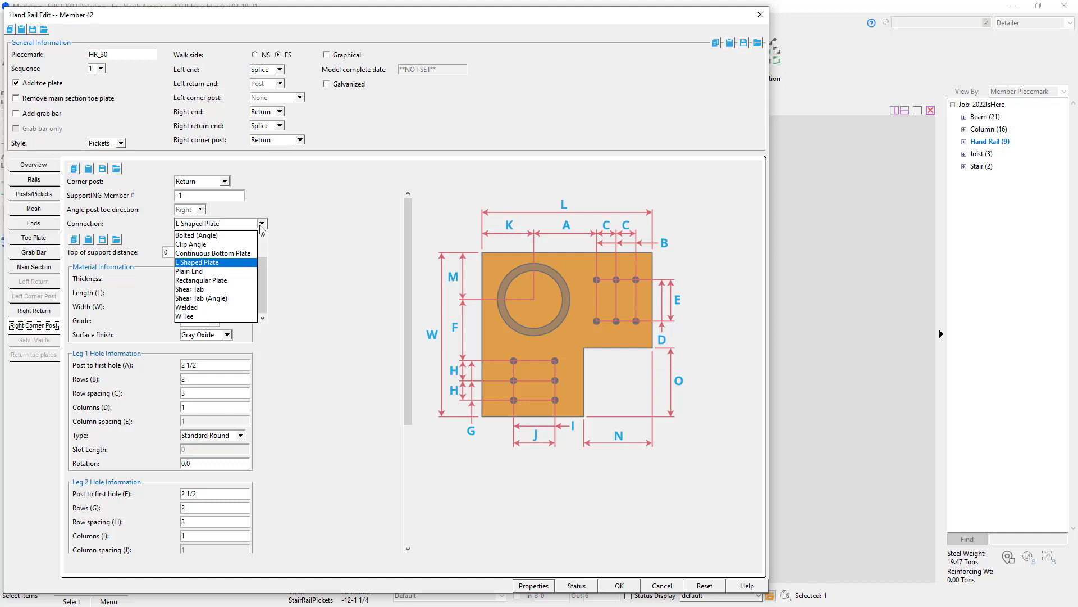
{"action": "left_click", "coordinate": [230, 263]}
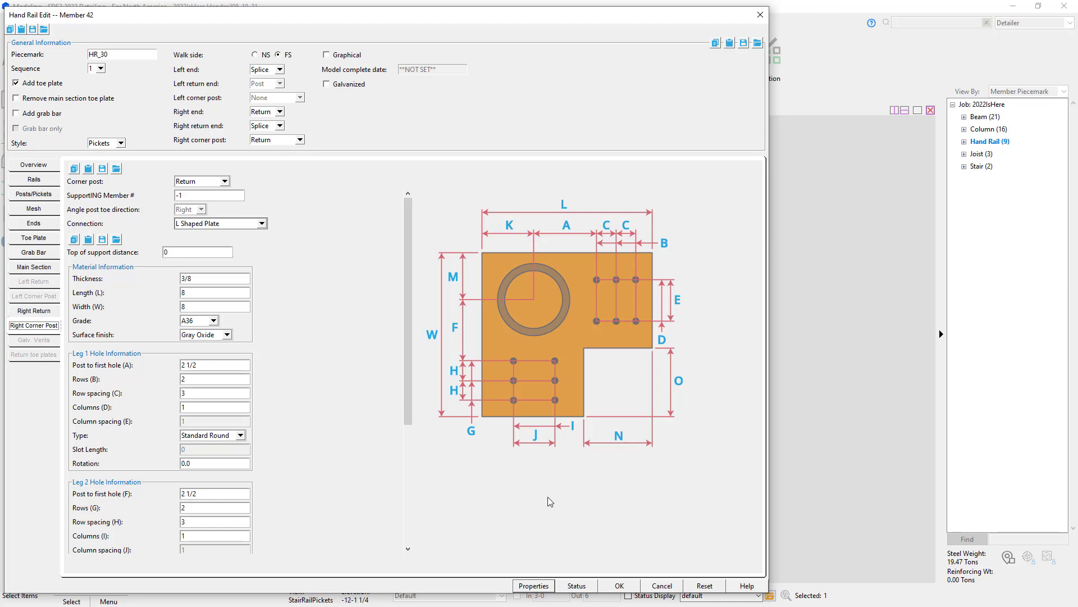
{"action": "left_click", "coordinate": [619, 585]}
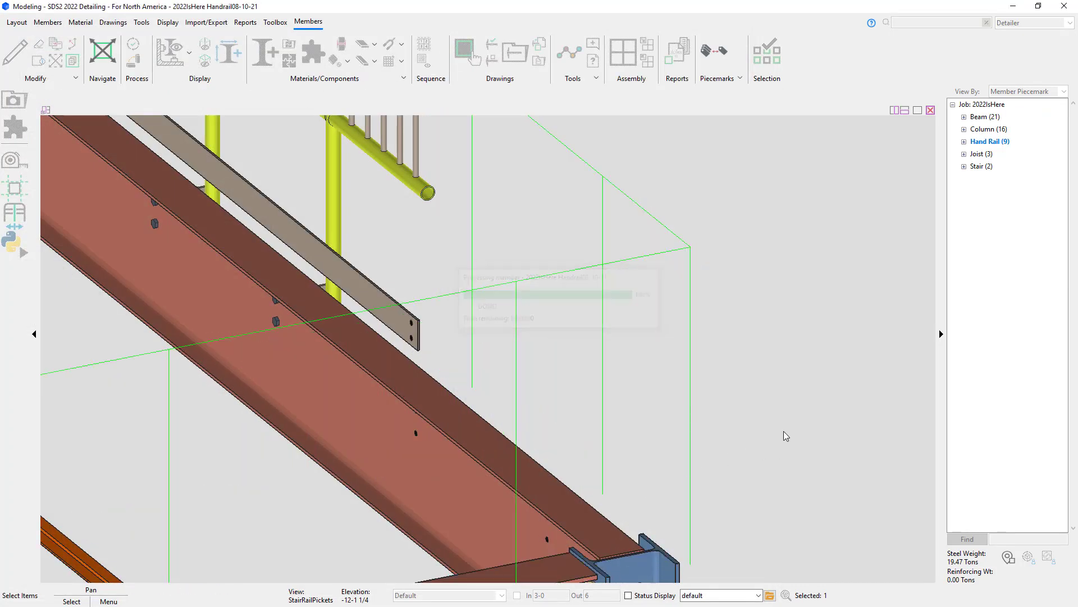
{"action": "middle_click_drag", "start_coordinate": [690, 318], "coordinate": [747, 313], "text": "shift"}
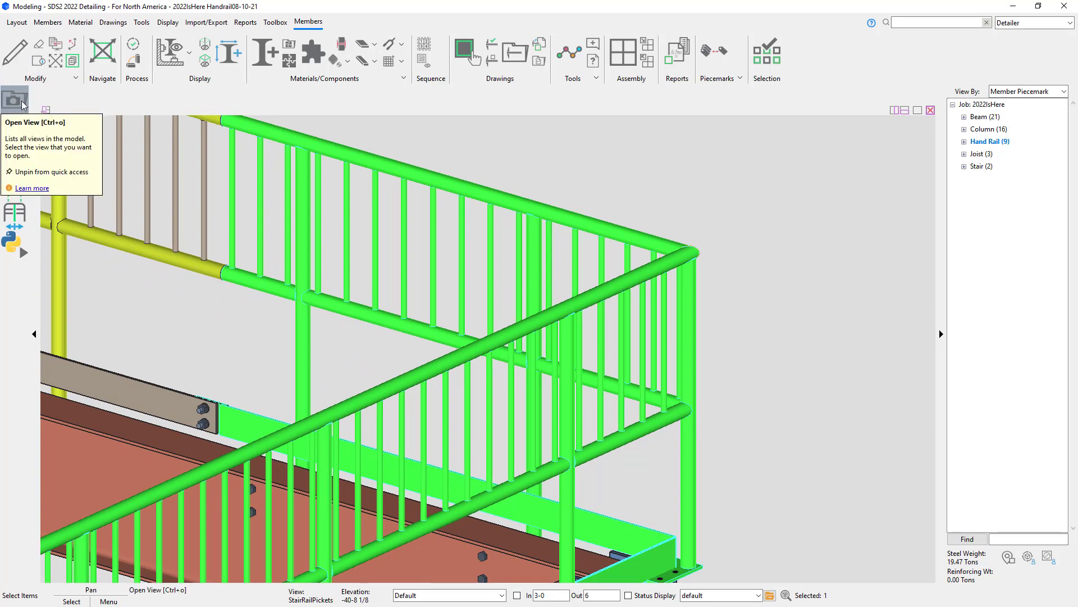
In the StairRailPickets view, set the stair handrail's right return end to Post and its right corner post to Main section.
{"action": "left_click", "coordinate": [692, 214]}
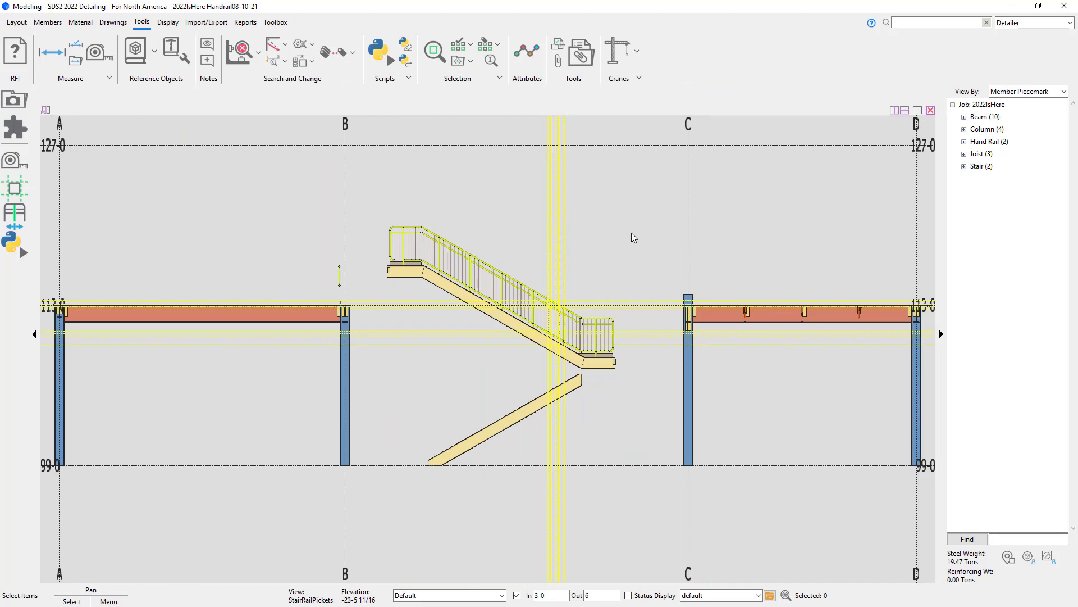
{"action": "scroll", "coordinate": [602, 325], "scroll_direction": "up", "scroll_amount": 5}
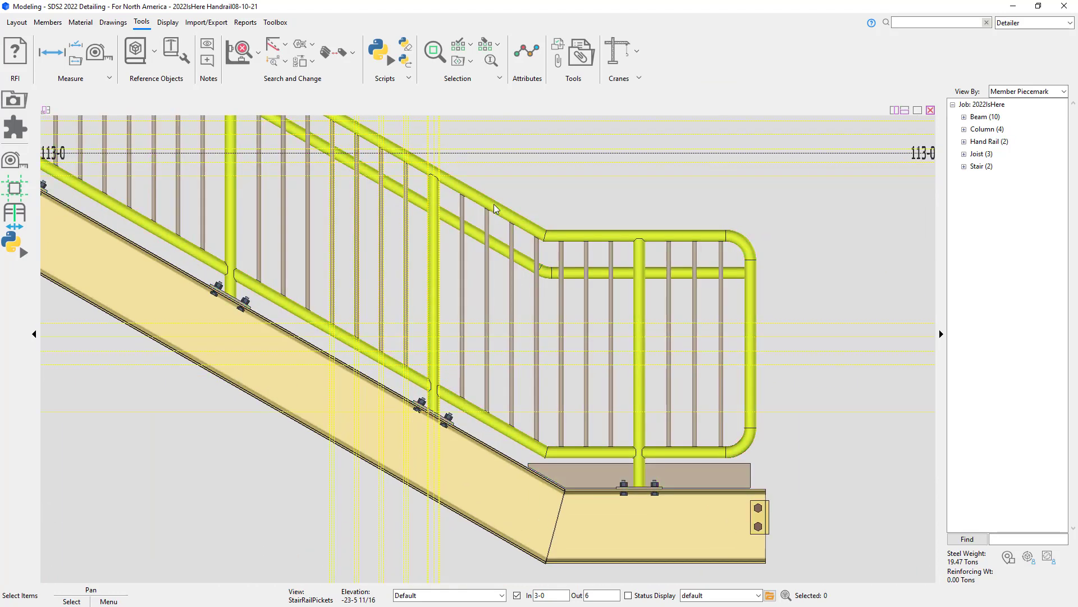
{"action": "double_click", "coordinate": [494, 204]}
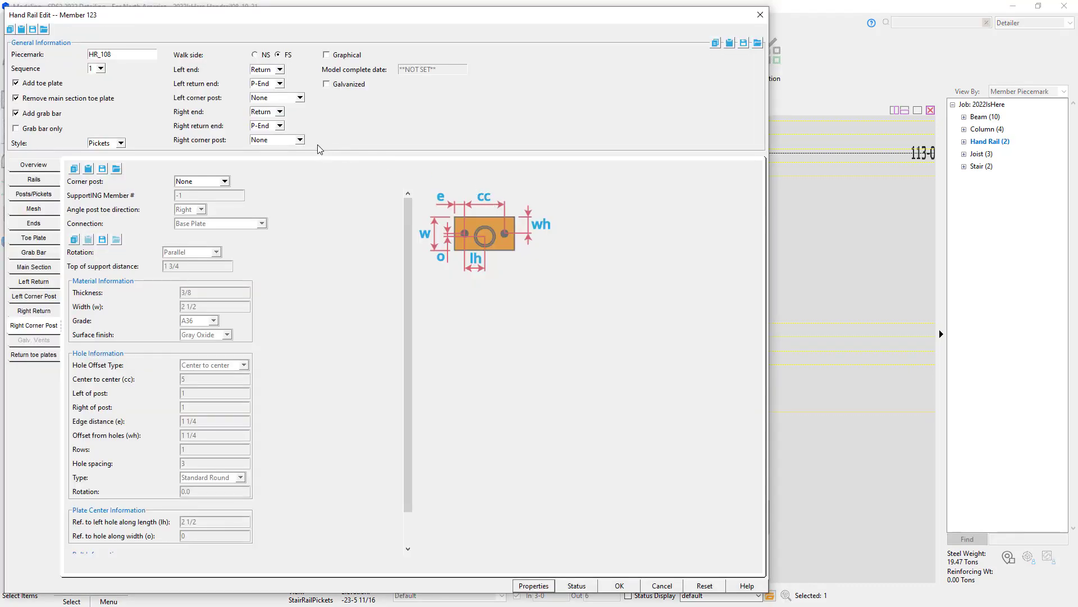
{"action": "left_click", "coordinate": [279, 125]}
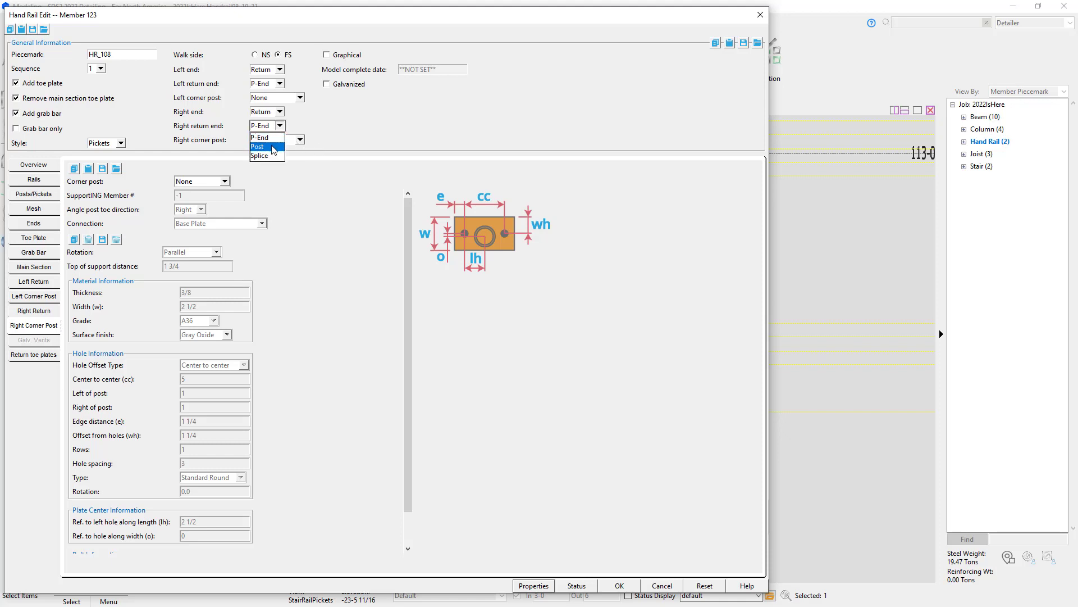
{"action": "left_click", "coordinate": [273, 147]}
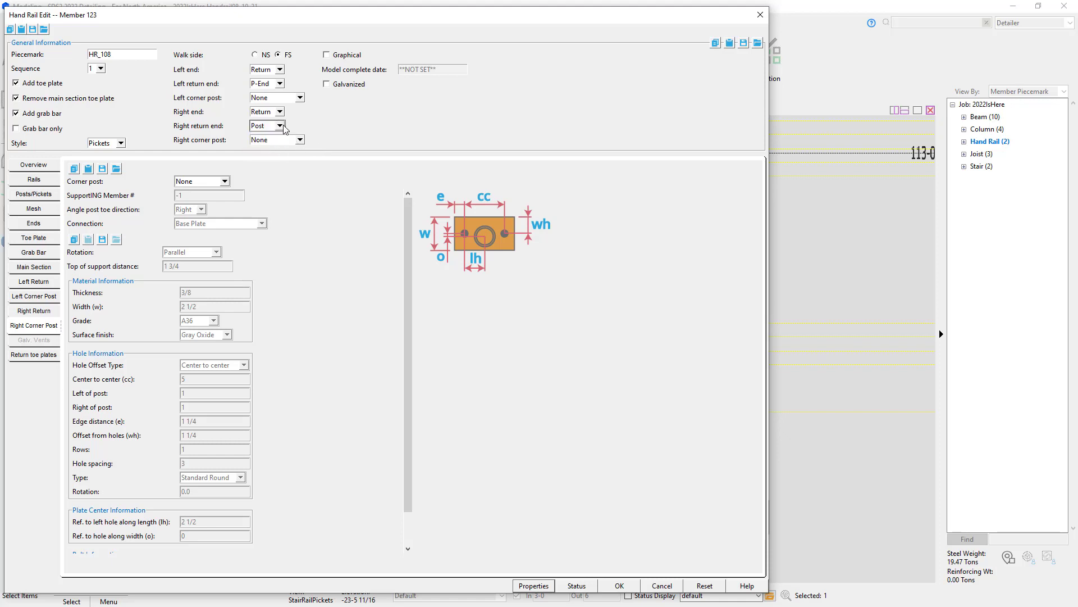
{"action": "left_click", "coordinate": [287, 141]}
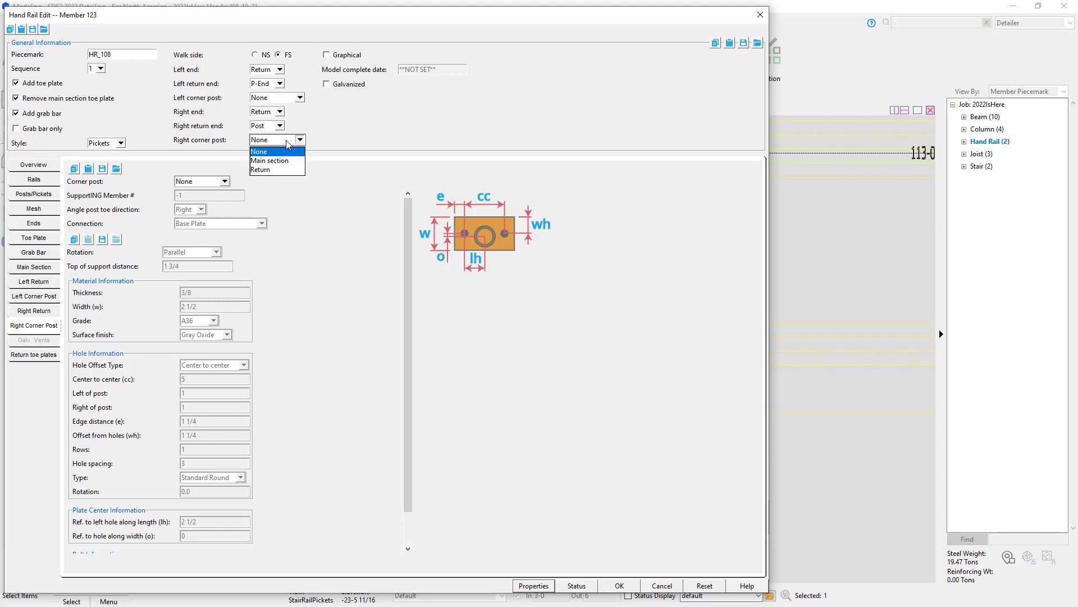
{"action": "left_click", "coordinate": [290, 161]}
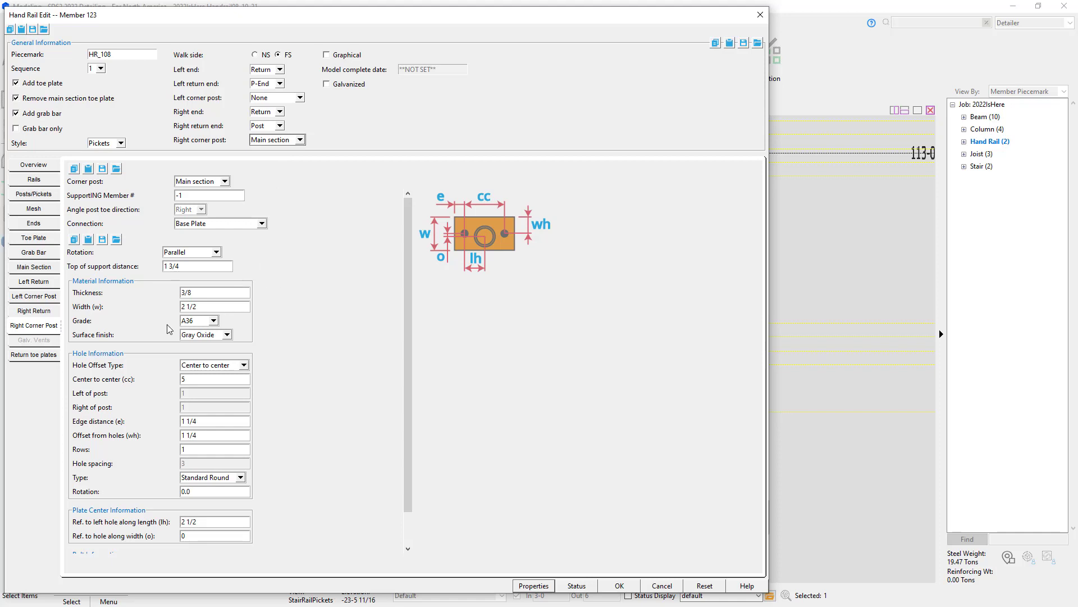
Delete the intermediate post from the stair handrail's right return and apply the changes.
{"action": "left_click", "coordinate": [33, 311]}
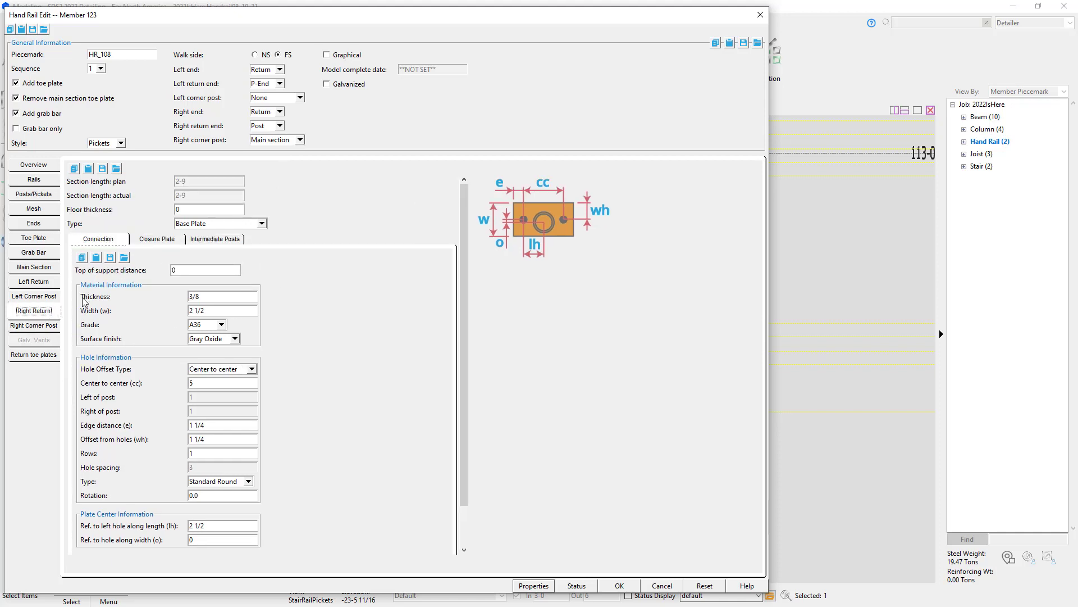
{"action": "left_click", "coordinate": [230, 241]}
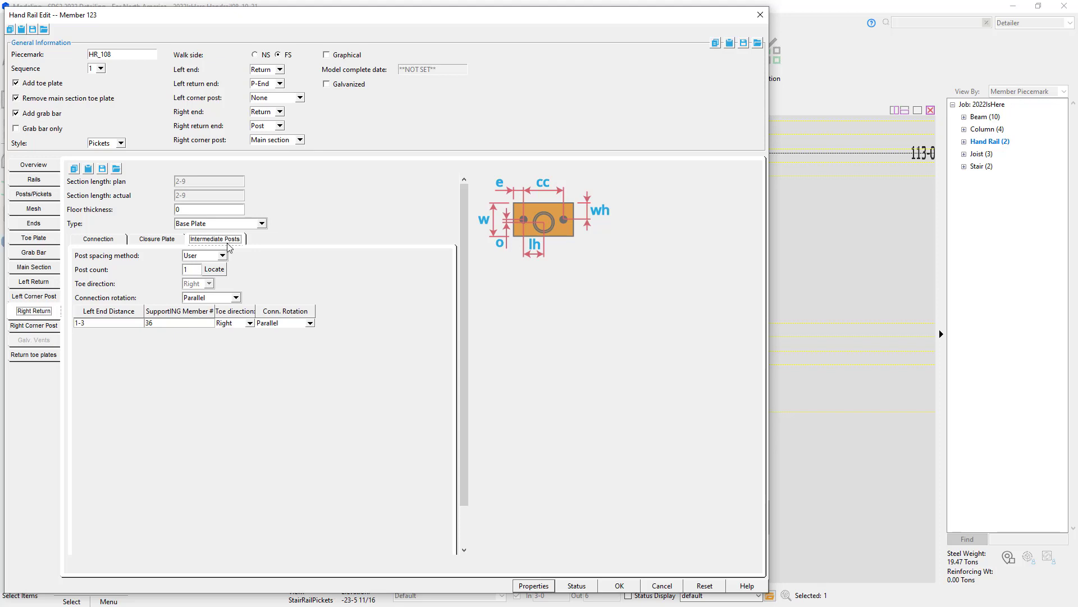
{"action": "right_click", "coordinate": [103, 324]}
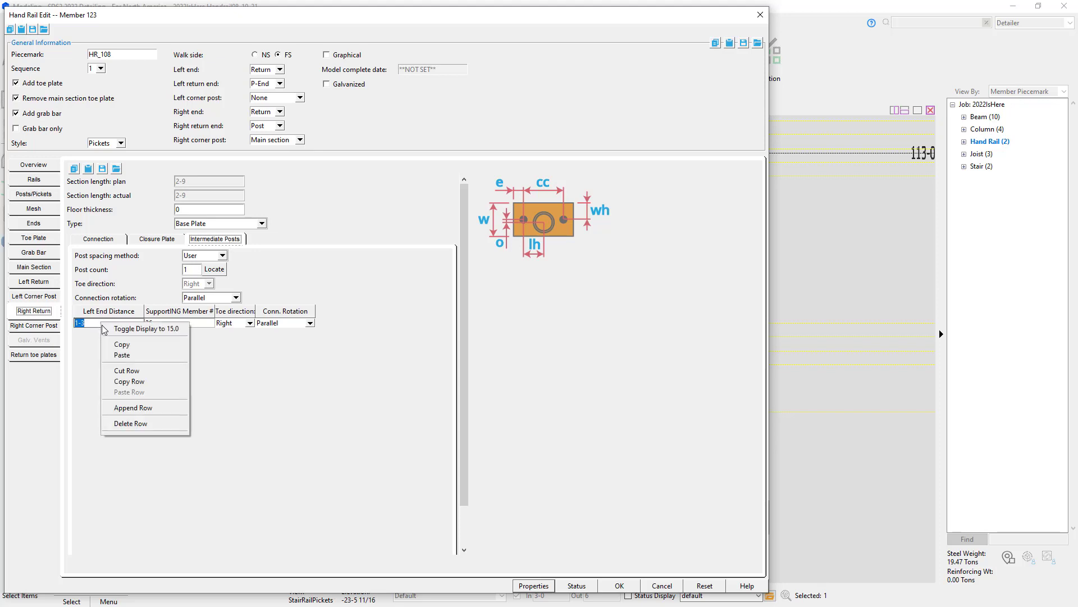
{"action": "left_click", "coordinate": [152, 424]}
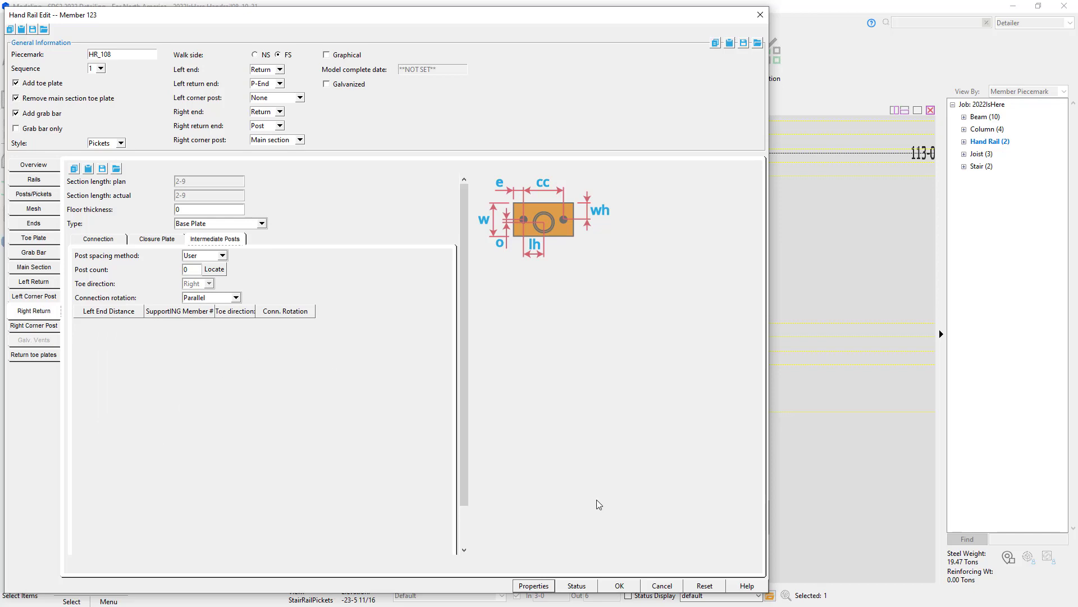
{"action": "left_click", "coordinate": [620, 585]}
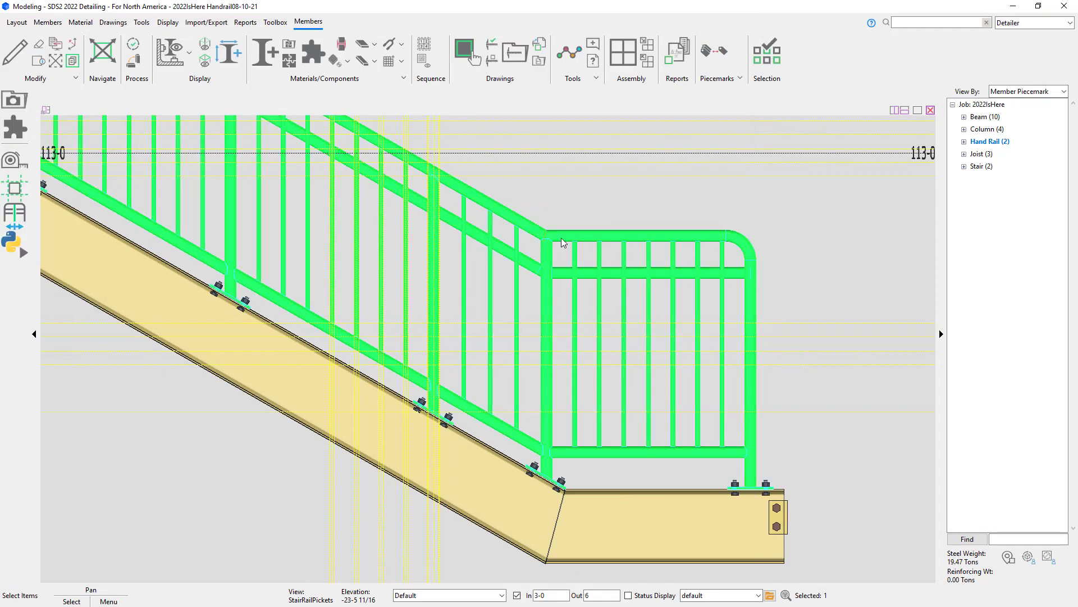
Deselect the stair handrail and examine its lower corner post, return end post and base plates in 3D.
{"action": "scroll", "coordinate": [528, 249], "scroll_direction": "up", "scroll_amount": 3}
{"action": "scroll", "coordinate": [523, 247], "scroll_direction": "up", "scroll_amount": 1}
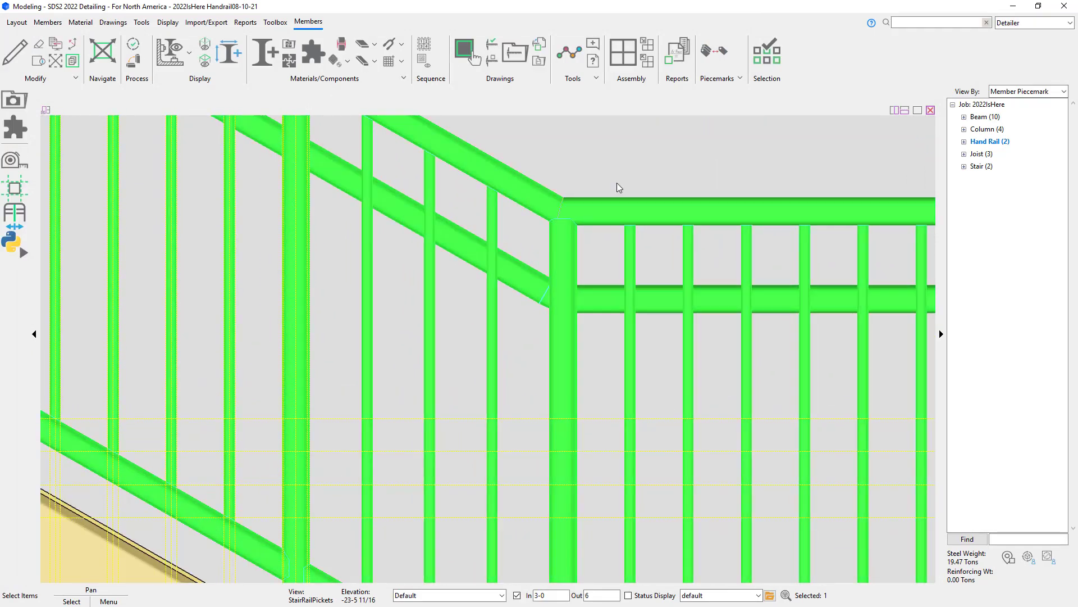
{"action": "left_click", "coordinate": [617, 184]}
{"action": "middle_click_drag", "start_coordinate": [588, 213], "coordinate": [624, 224], "text": "shift"}
{"action": "scroll", "coordinate": [624, 225], "scroll_direction": "down", "scroll_amount": 4}
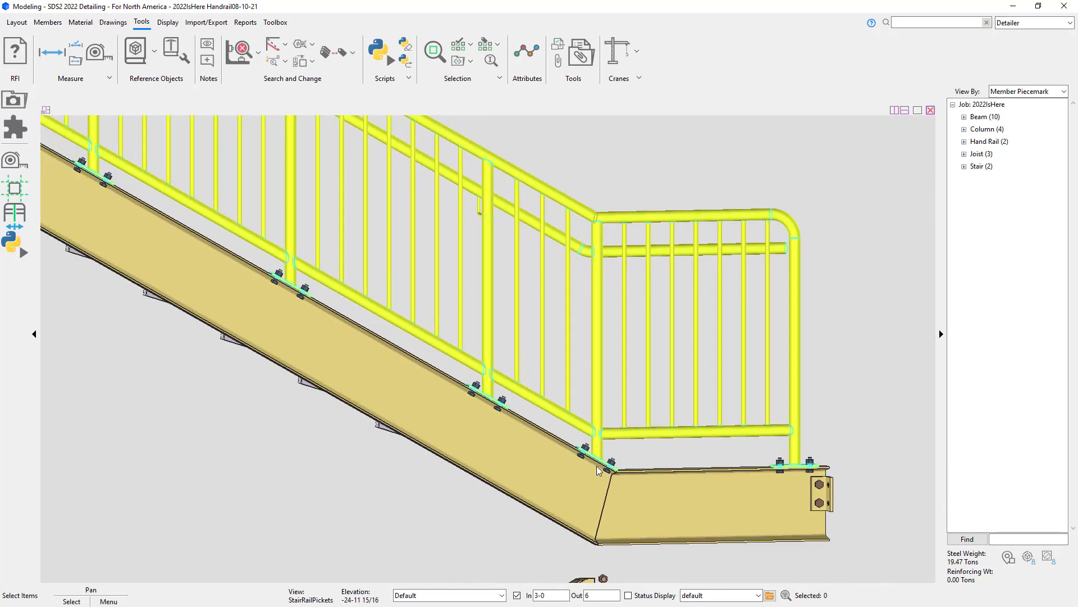
{"action": "scroll", "coordinate": [589, 487], "scroll_direction": "up", "scroll_amount": 5}
{"action": "scroll", "coordinate": [586, 482], "scroll_direction": "down", "scroll_amount": 5}
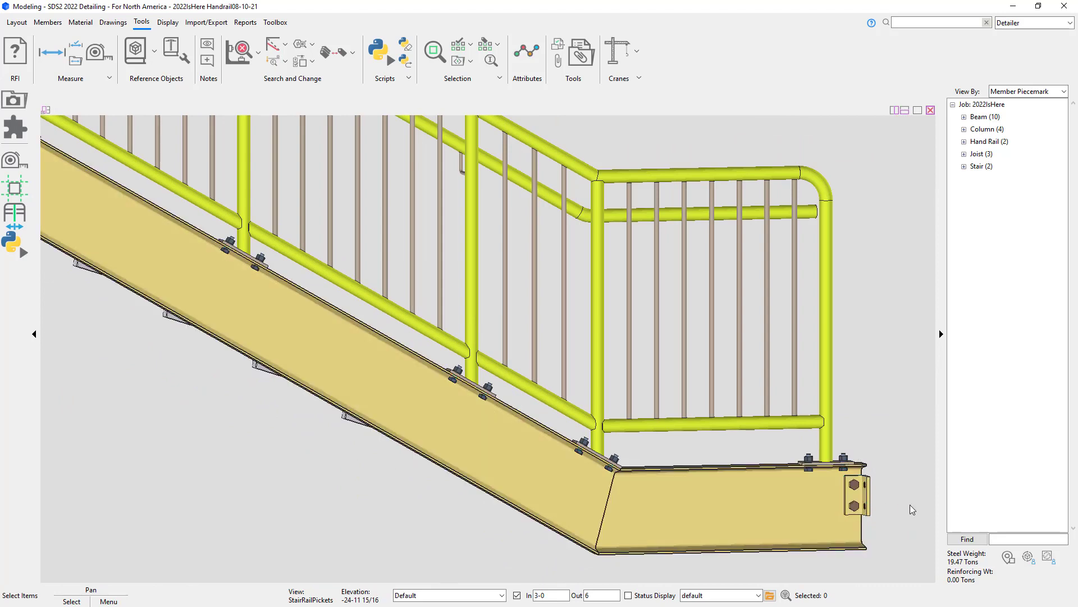
{"action": "scroll", "coordinate": [910, 505], "scroll_direction": "down", "scroll_amount": 6}
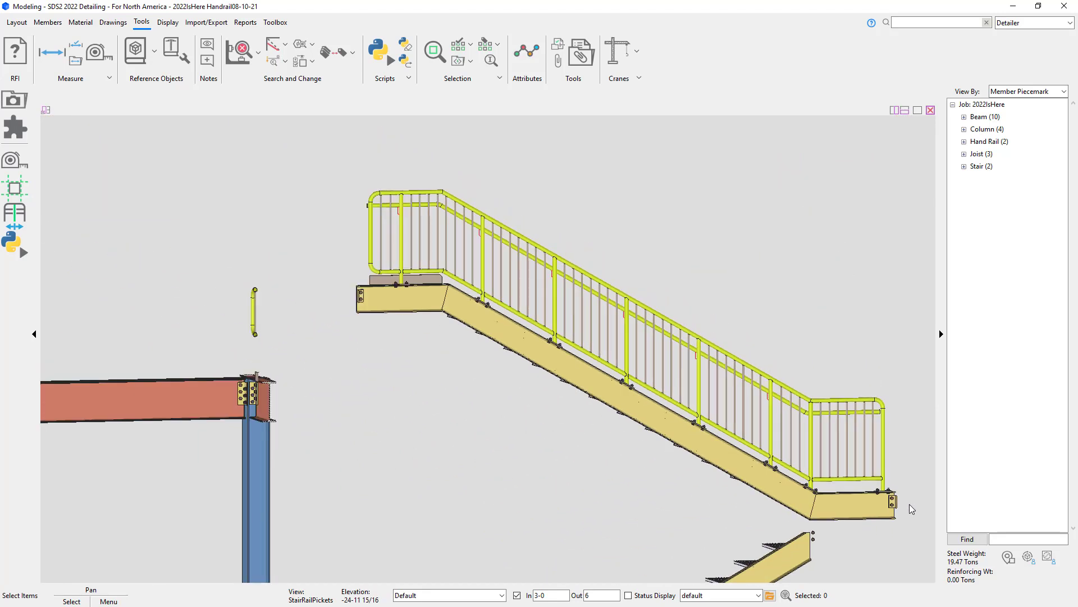
Open erection view 2 and show the round column with its side plates close up in 3D.
{"action": "left_click", "coordinate": [16, 103]}
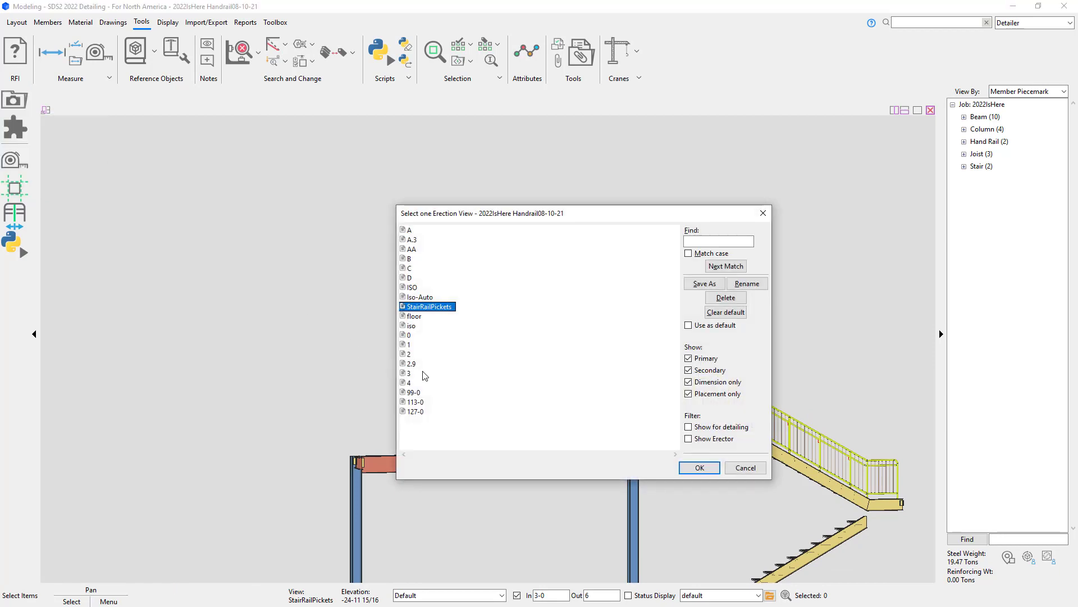
{"action": "double_click", "coordinate": [423, 373]}
{"action": "scroll", "coordinate": [156, 460], "scroll_direction": "up", "scroll_amount": 7}
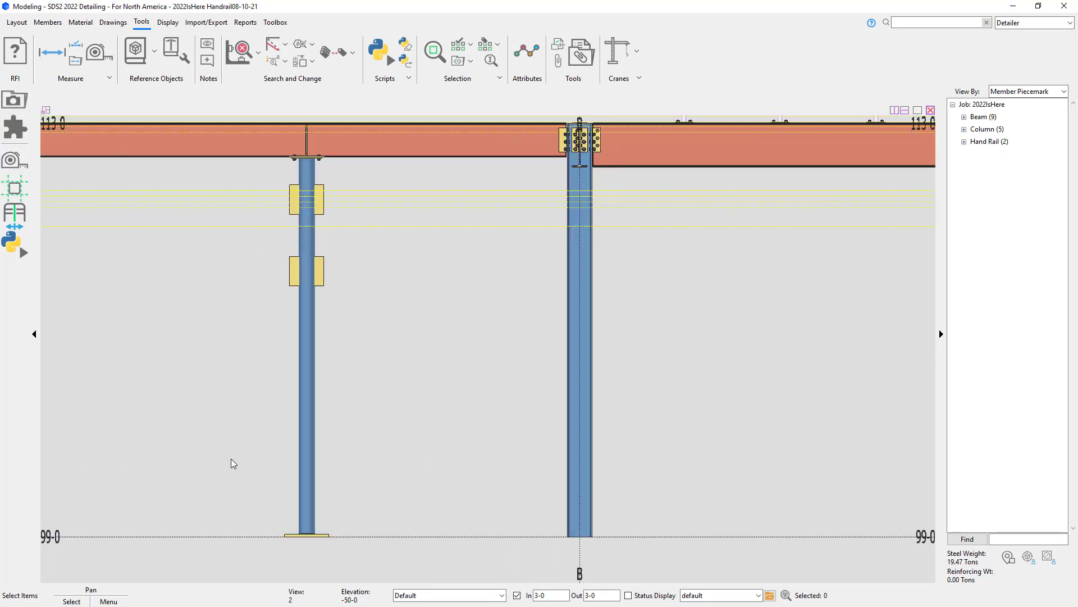
{"action": "middle_click_drag", "start_coordinate": [288, 439], "coordinate": [190, 466], "text": "shift"}
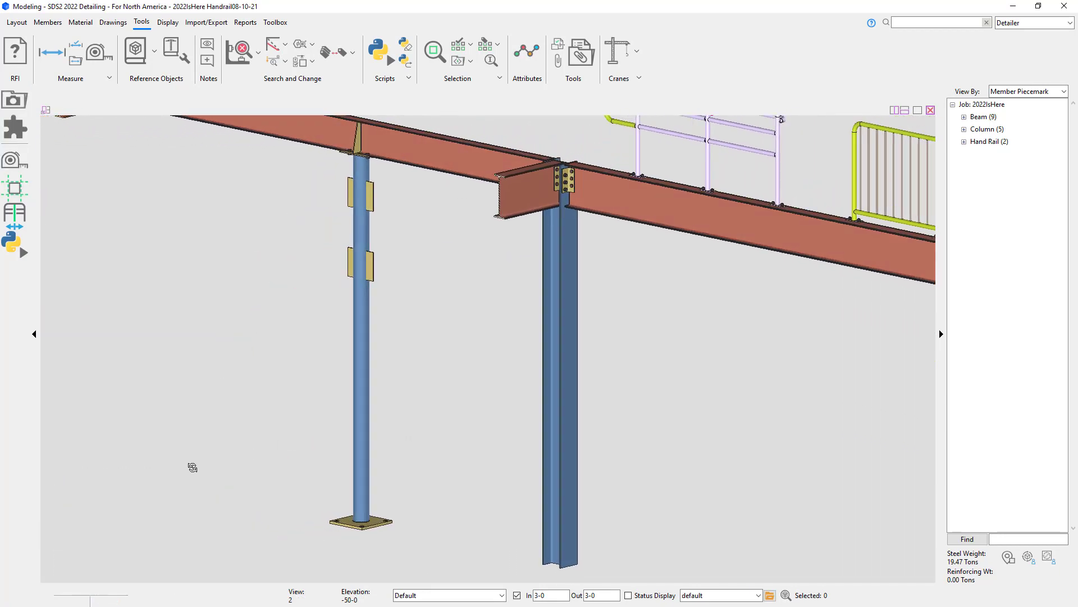
{"action": "scroll", "coordinate": [326, 233], "scroll_direction": "up", "scroll_amount": 5}
{"action": "middle_click_drag", "start_coordinate": [402, 248], "coordinate": [429, 363]}
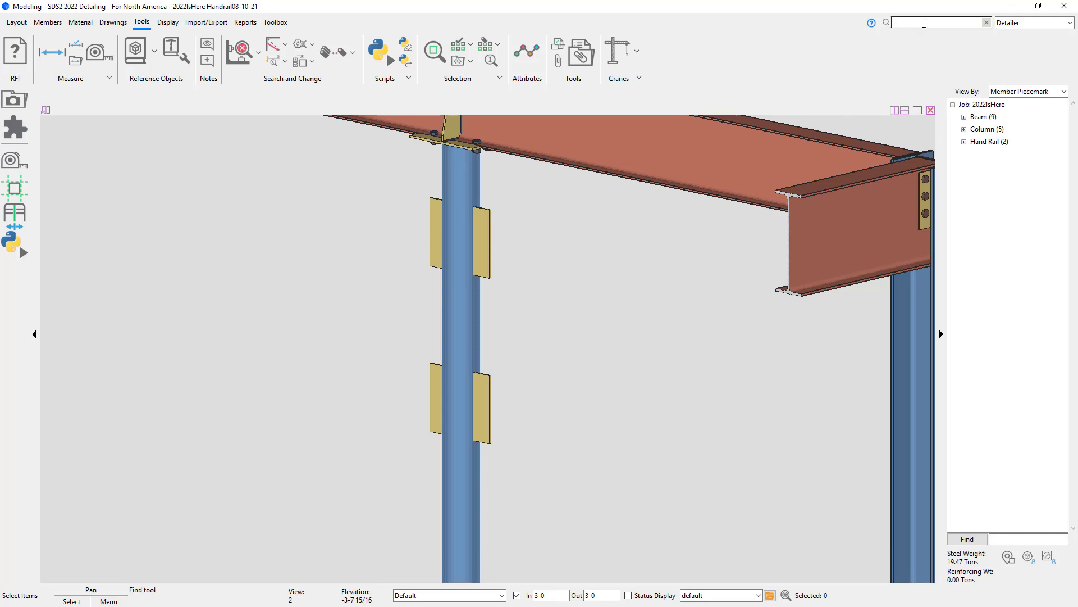
Cut the round column around the upper side plate using Material Fit Notch with a 1/4 clearance, and accept the change.
{"action": "left_click", "coordinate": [925, 24]}
{"action": "type", "text": "fit notch"}
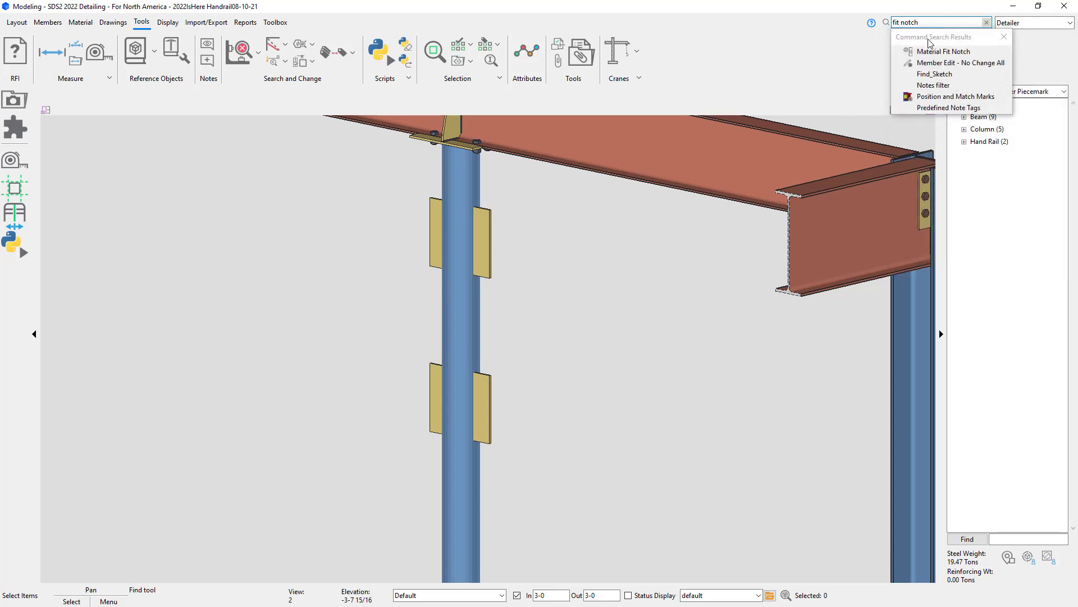
{"action": "left_click", "coordinate": [935, 53]}
{"action": "left_click", "coordinate": [465, 292]}
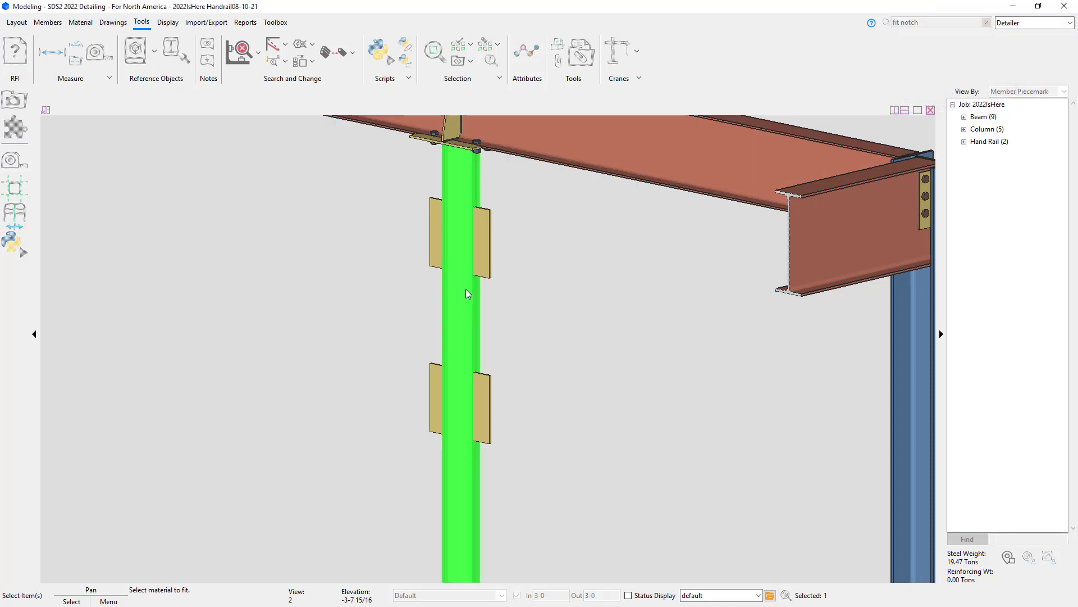
{"action": "left_click", "coordinate": [483, 264]}
{"action": "right_click", "coordinate": [528, 254]}
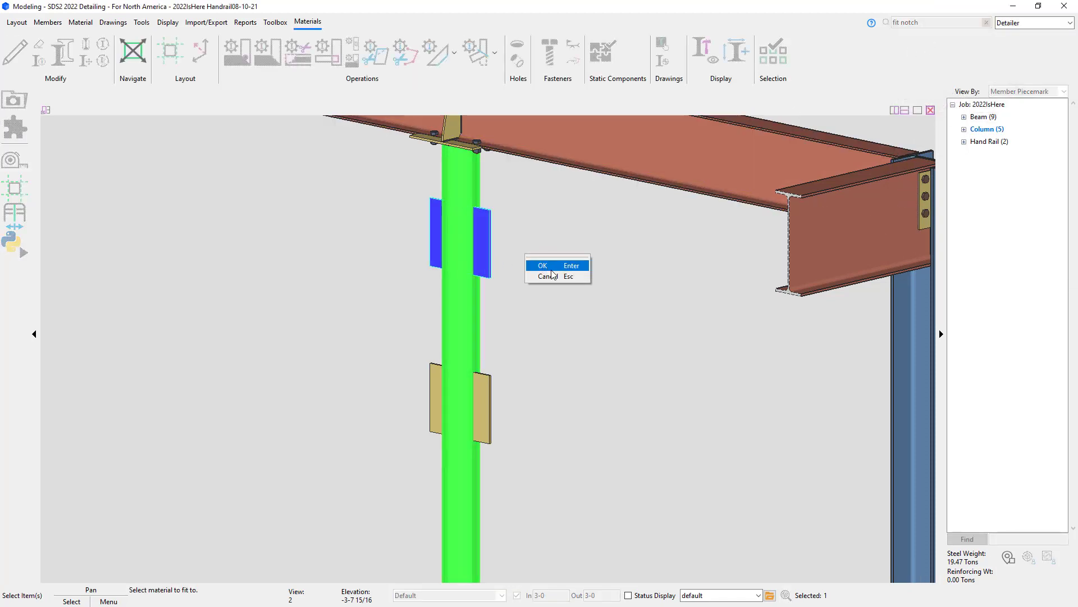
{"action": "left_click", "coordinate": [549, 266]}
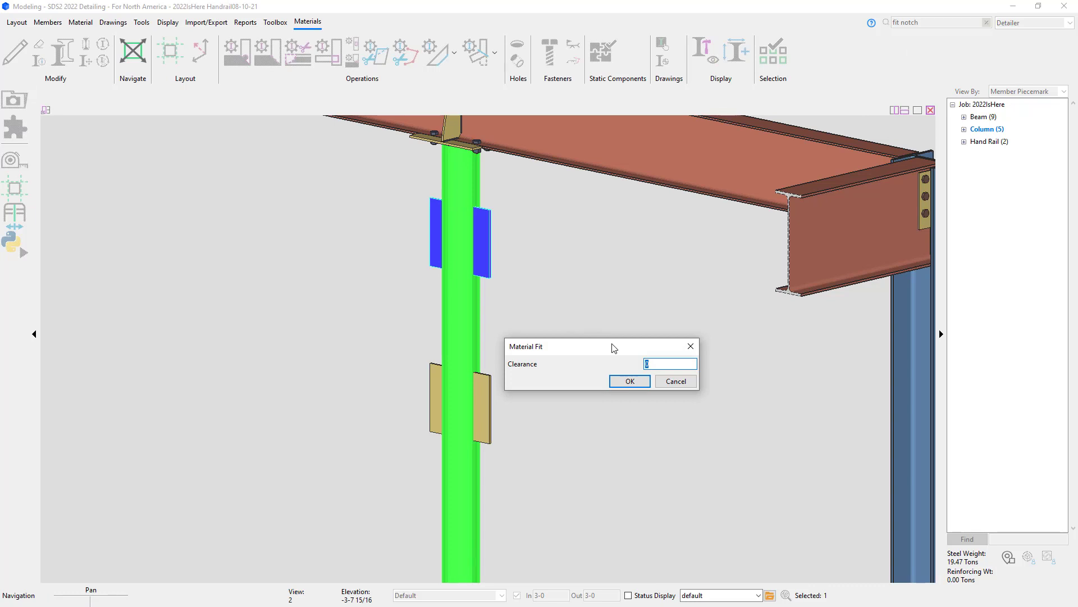
{"action": "type", "text": "4"}
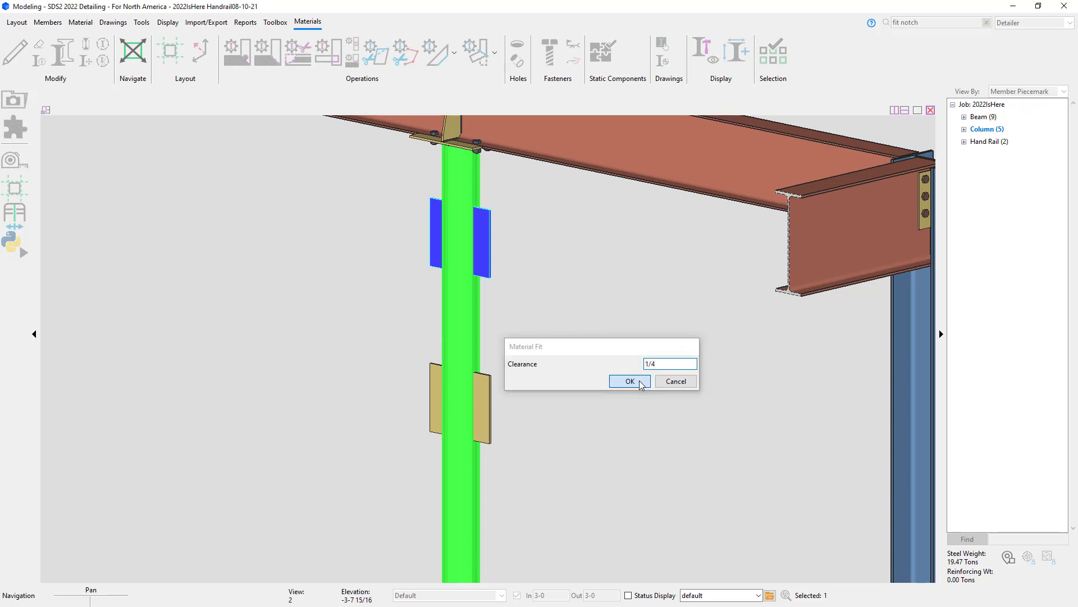
{"action": "left_click", "coordinate": [646, 381]}
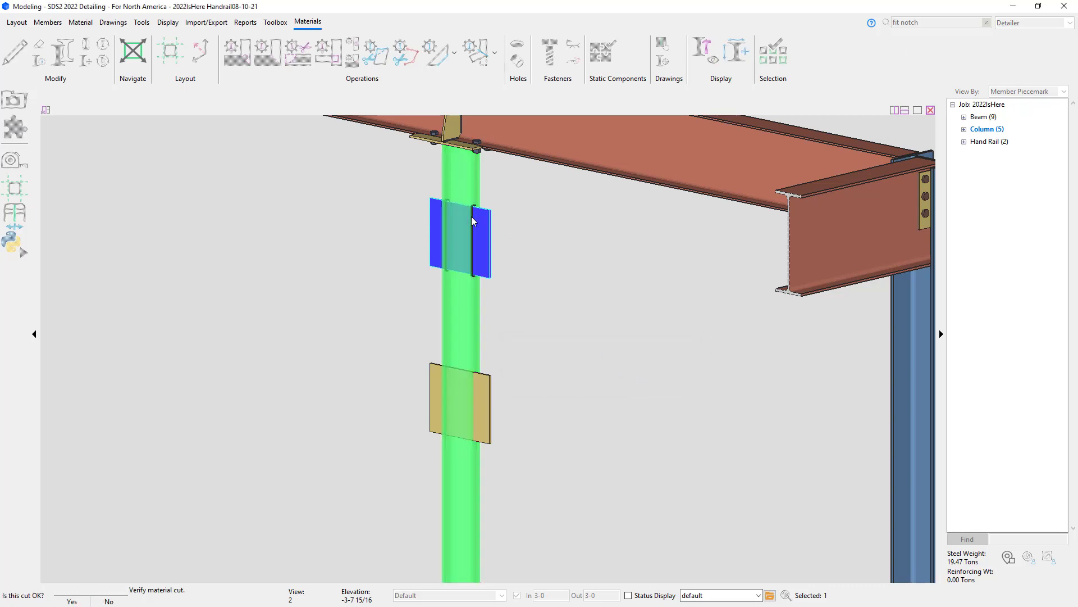
{"action": "left_click", "coordinate": [581, 258]}
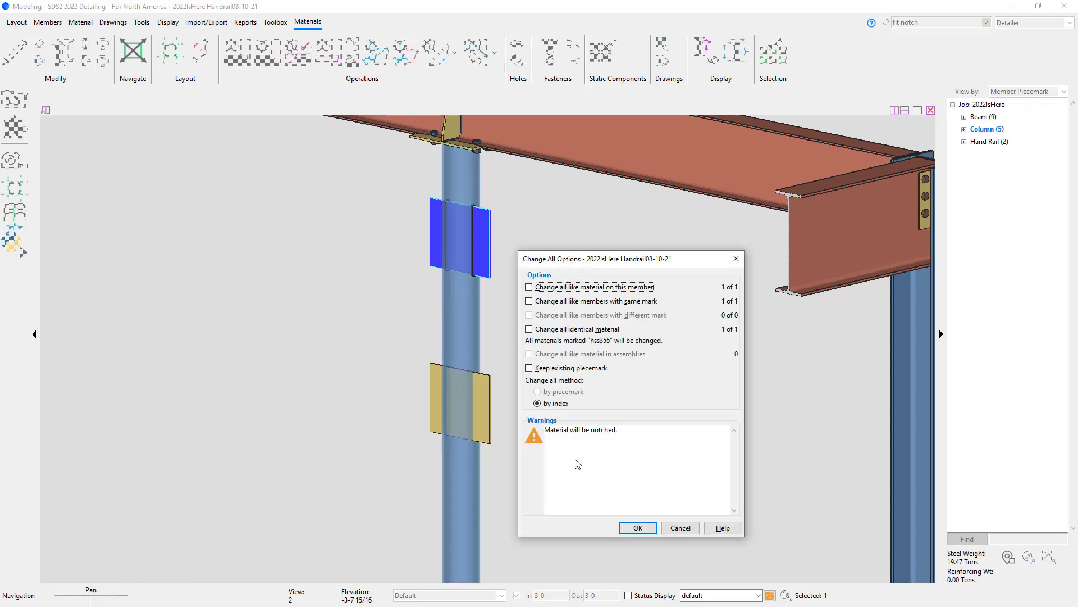
{"action": "left_click", "coordinate": [636, 528]}
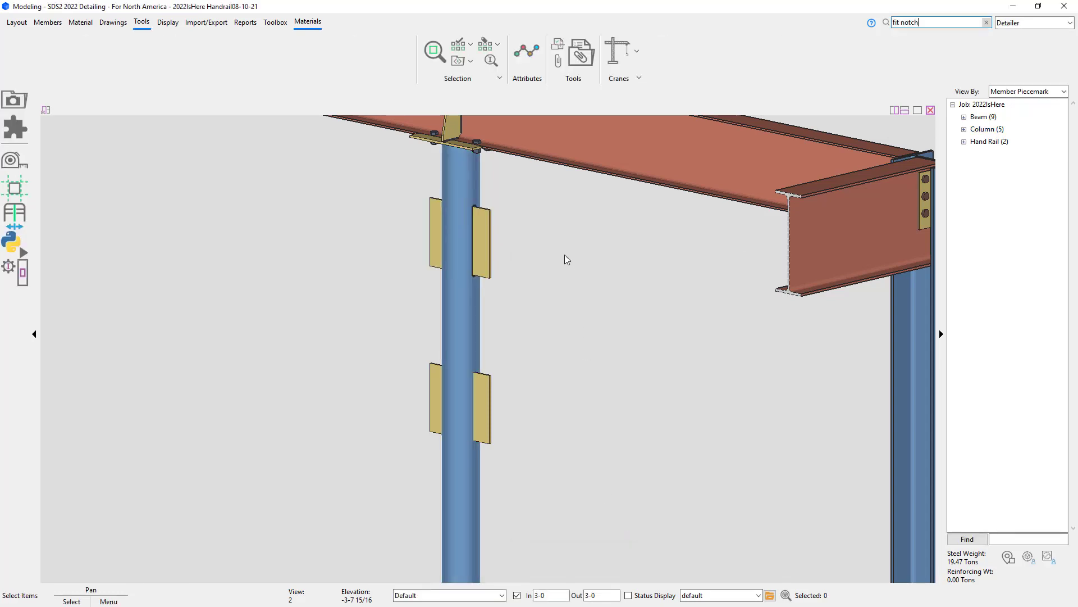
Limit selection to Material, open the pipe column's material operations and show the fit notch's cuts.
{"action": "scroll", "coordinate": [473, 221], "scroll_direction": "up", "scroll_amount": 6}
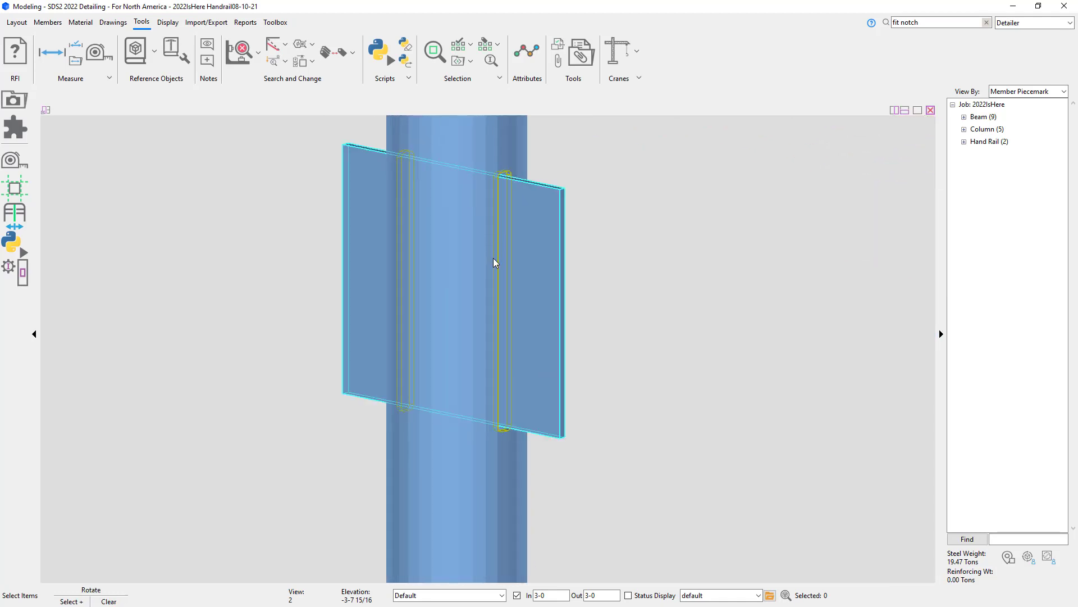
{"action": "mouse_move", "coordinate": [493, 258]}
{"action": "middle_mouse_down", "text": "shift"}
{"action": "mouse_move", "coordinate": [438, 260]}
{"action": "mouse_move", "coordinate": [498, 272]}
{"action": "mouse_move", "coordinate": [503, 486]}
{"action": "middle_mouse_up", "text": "shift"}
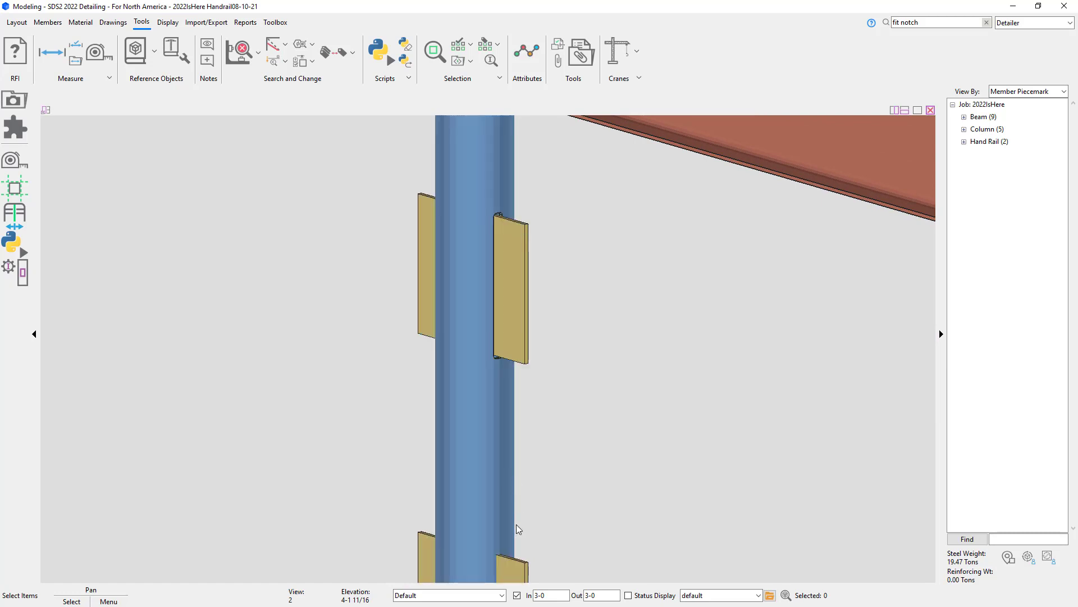
{"action": "left_click", "coordinate": [500, 595]}
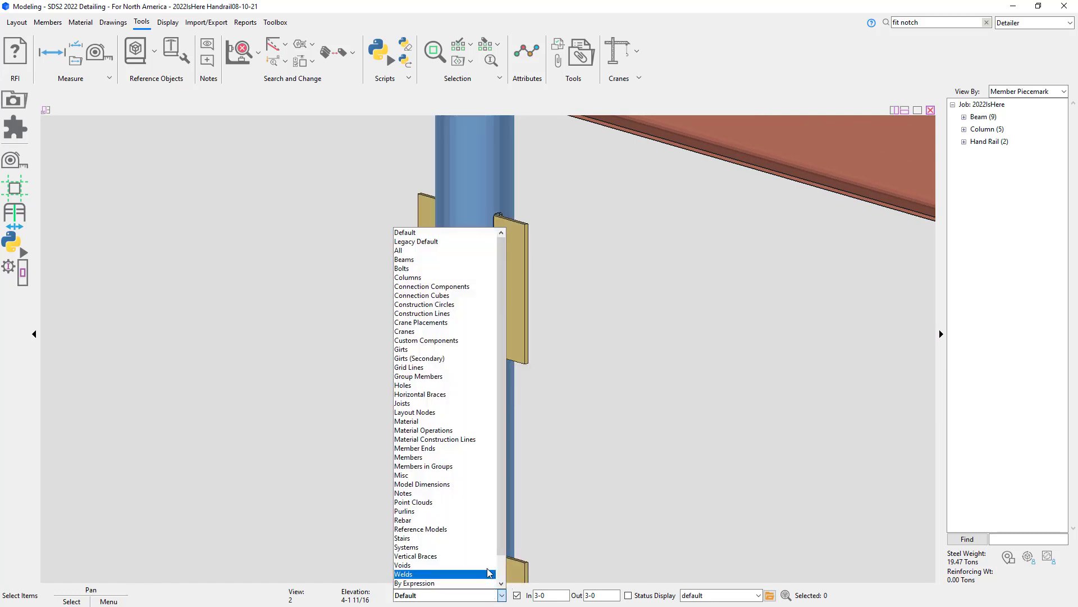
{"action": "left_click", "coordinate": [459, 421]}
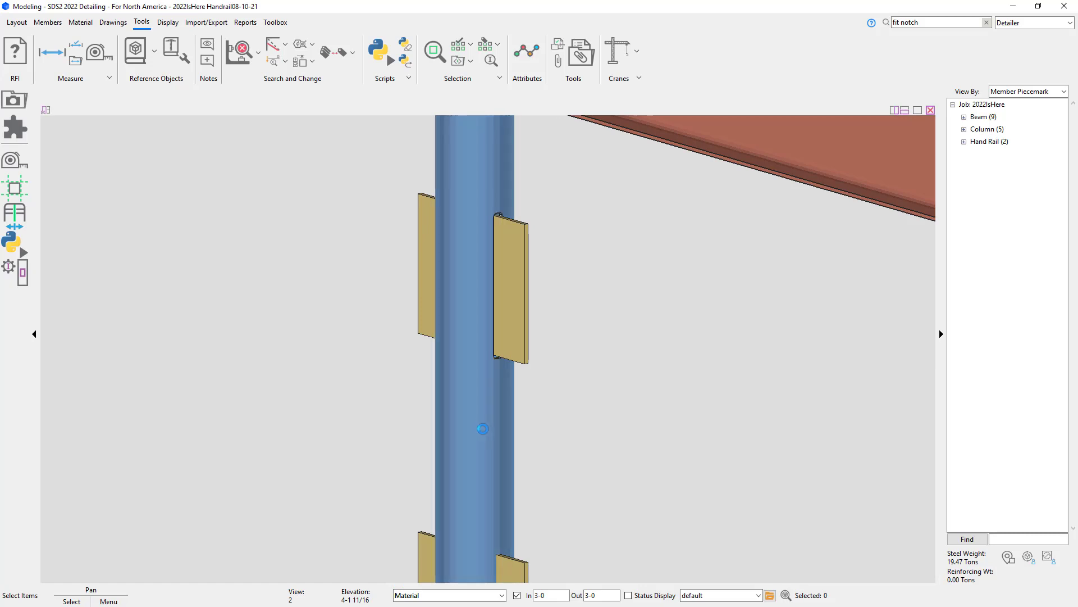
{"action": "double_click", "coordinate": [482, 431]}
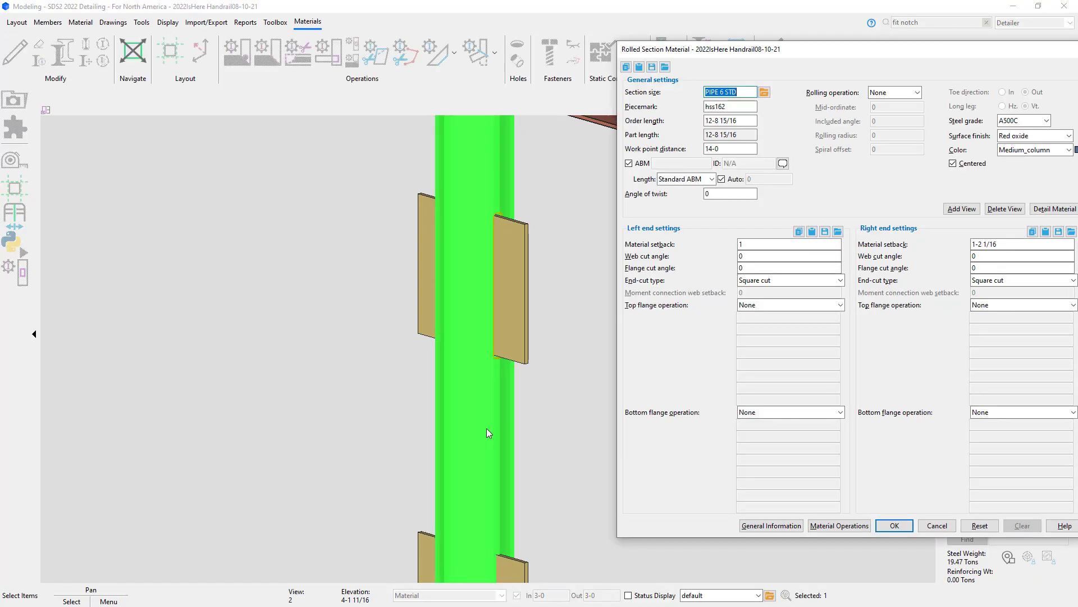
{"action": "left_click", "coordinate": [841, 527]}
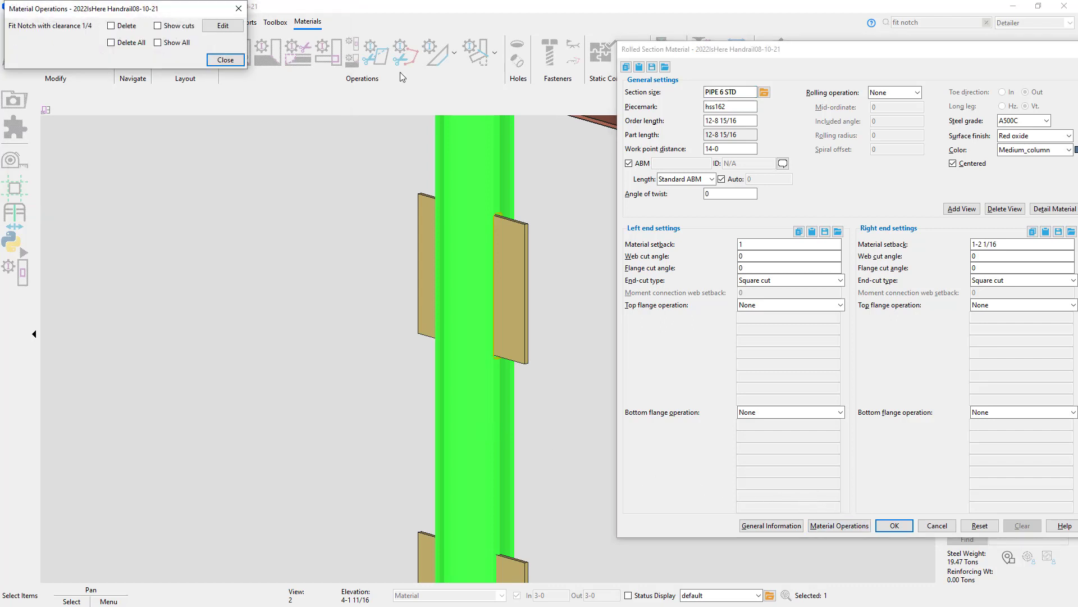
{"action": "left_click_drag", "start_coordinate": [144, 16], "coordinate": [275, 217]}
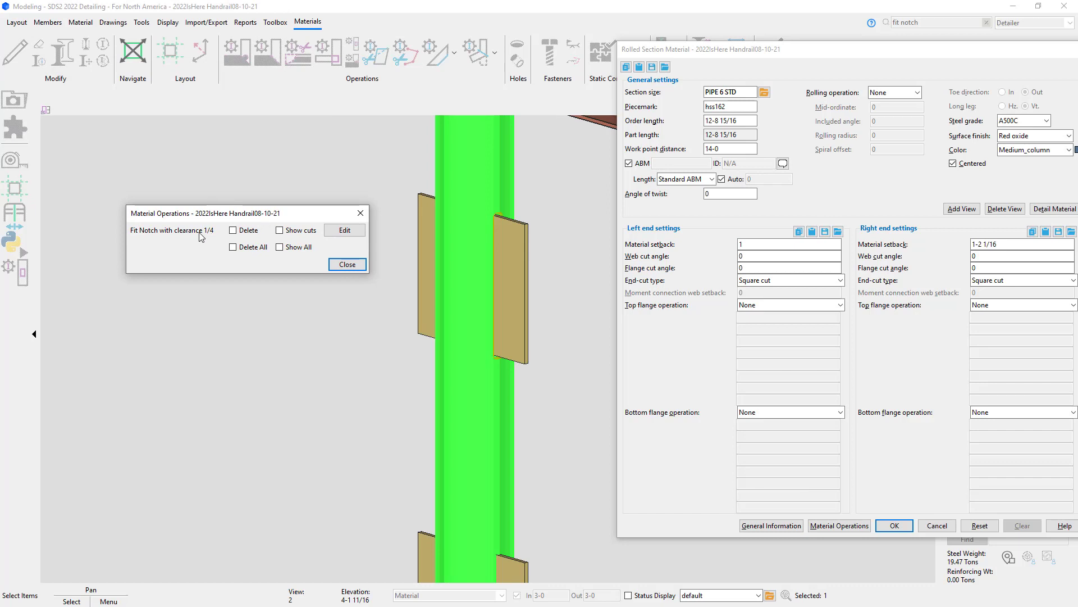
{"action": "left_click", "coordinate": [285, 232]}
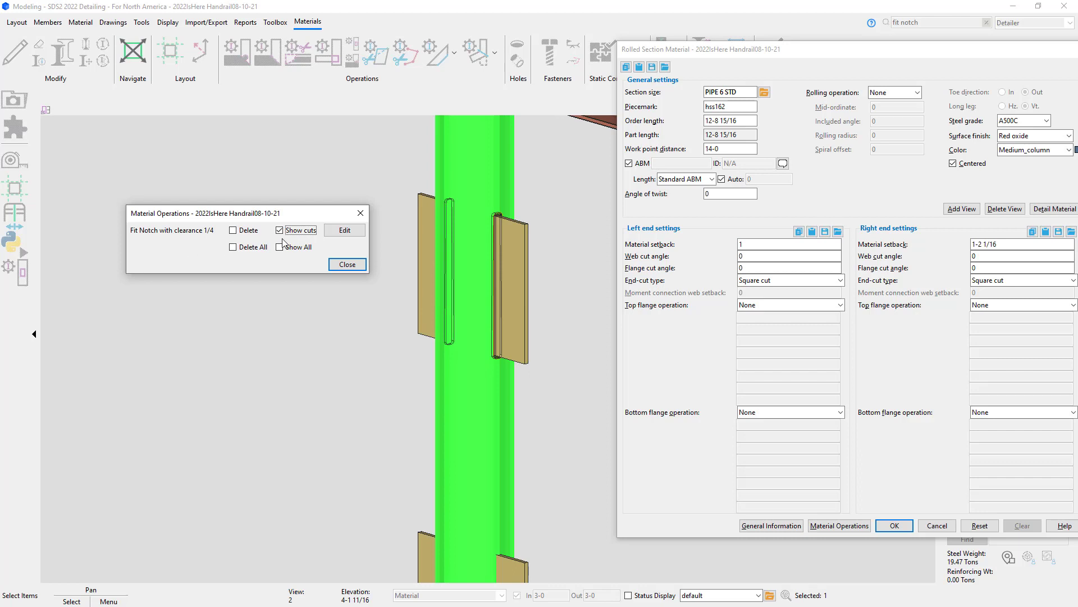
Set the upper plate's fit notch clearance to 1/2 and apply the change to the pipe column.
{"action": "left_click", "coordinate": [345, 232]}
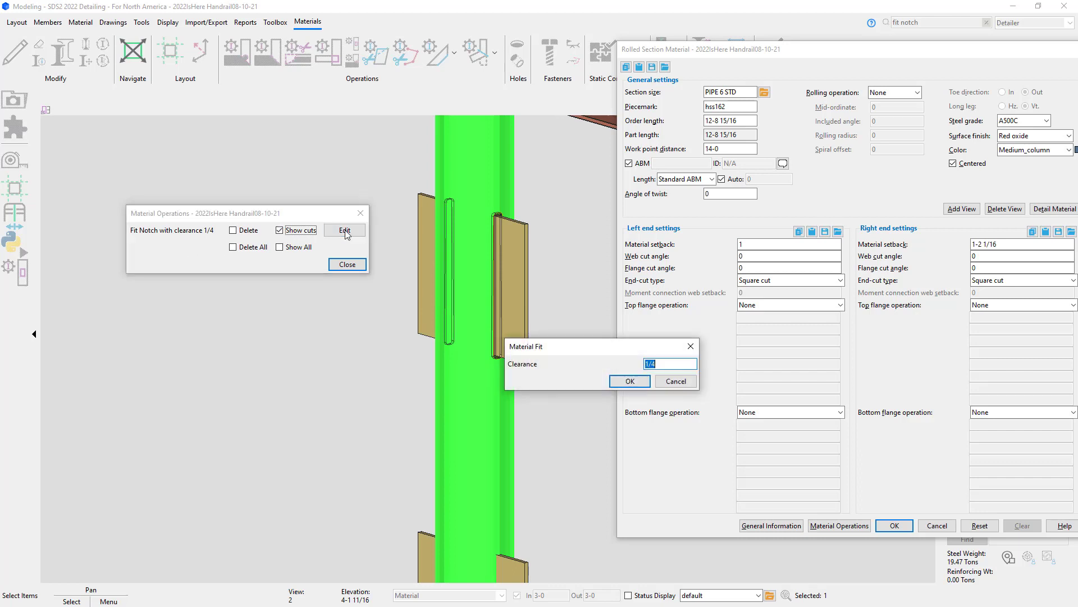
{"action": "type", "text": "1/"}
{"action": "left_click", "coordinate": [626, 385]}
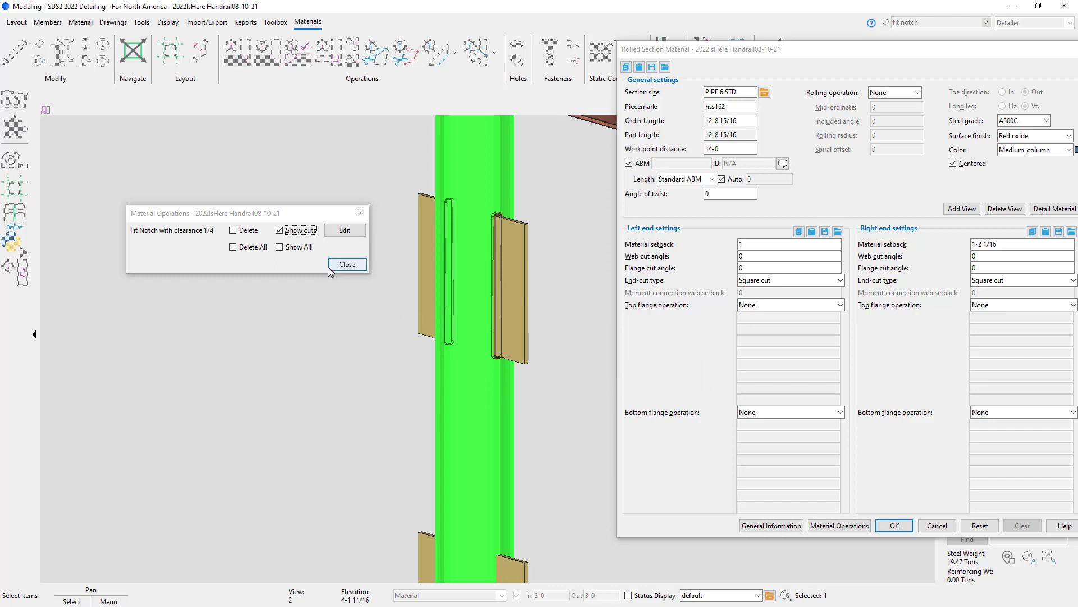
{"action": "left_click", "coordinate": [345, 265]}
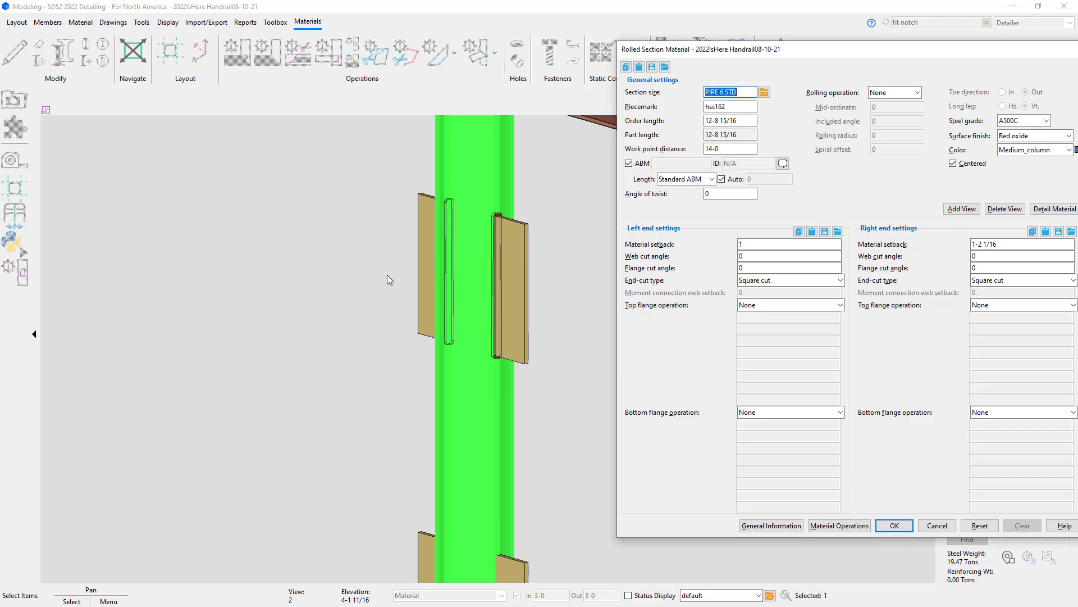
{"action": "left_click", "coordinate": [897, 526]}
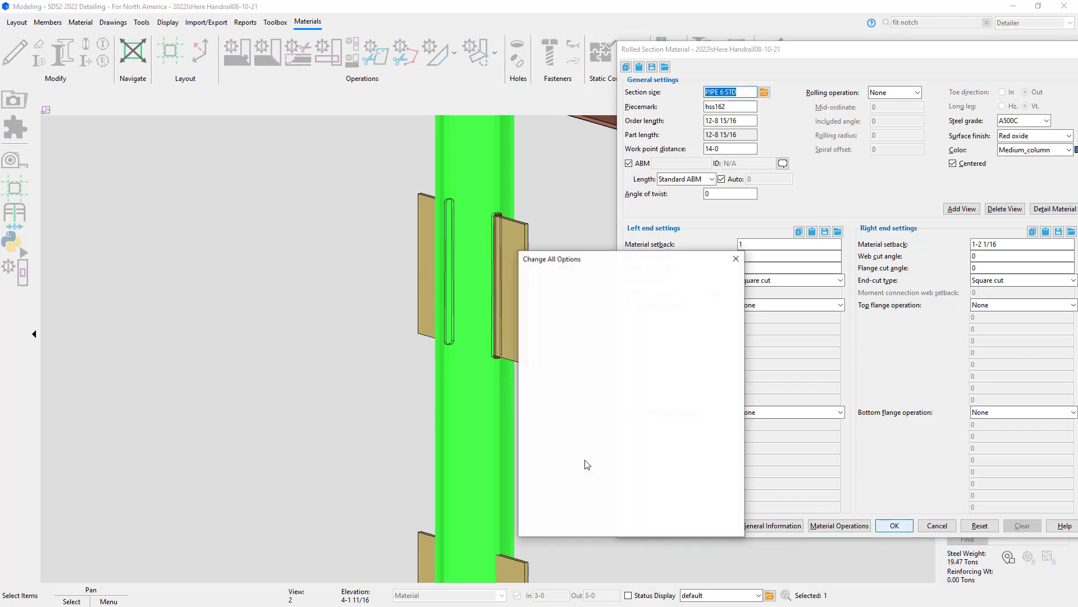
{"action": "left_click", "coordinate": [638, 528]}
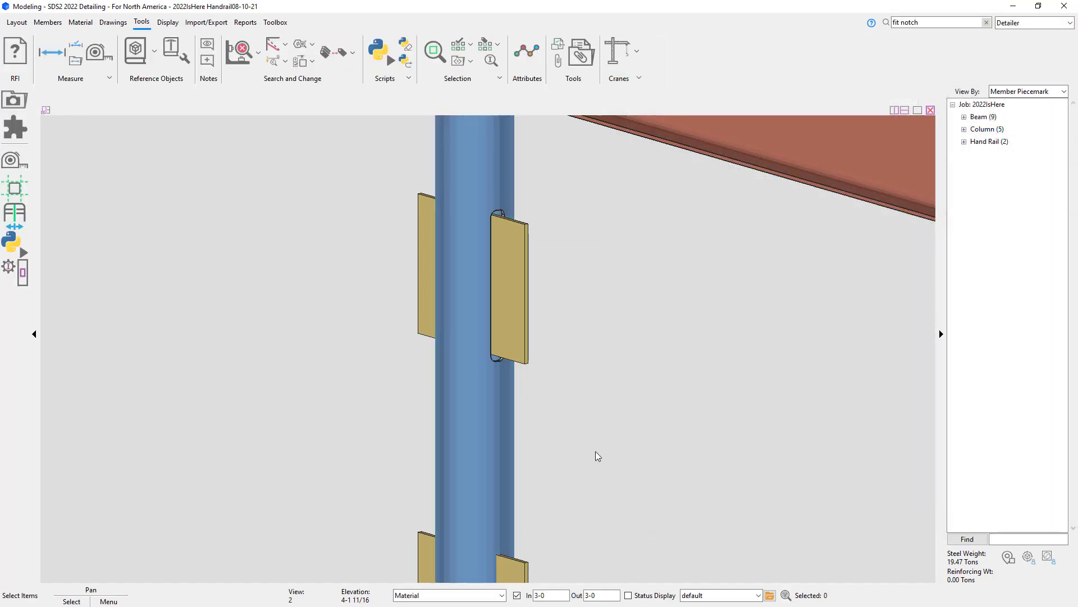
Cut the pipe column around the lower side plate using Material Fit Notch with a 1/2 clearance, and accept the change.
{"action": "scroll", "coordinate": [491, 282], "scroll_direction": "up", "scroll_amount": 3}
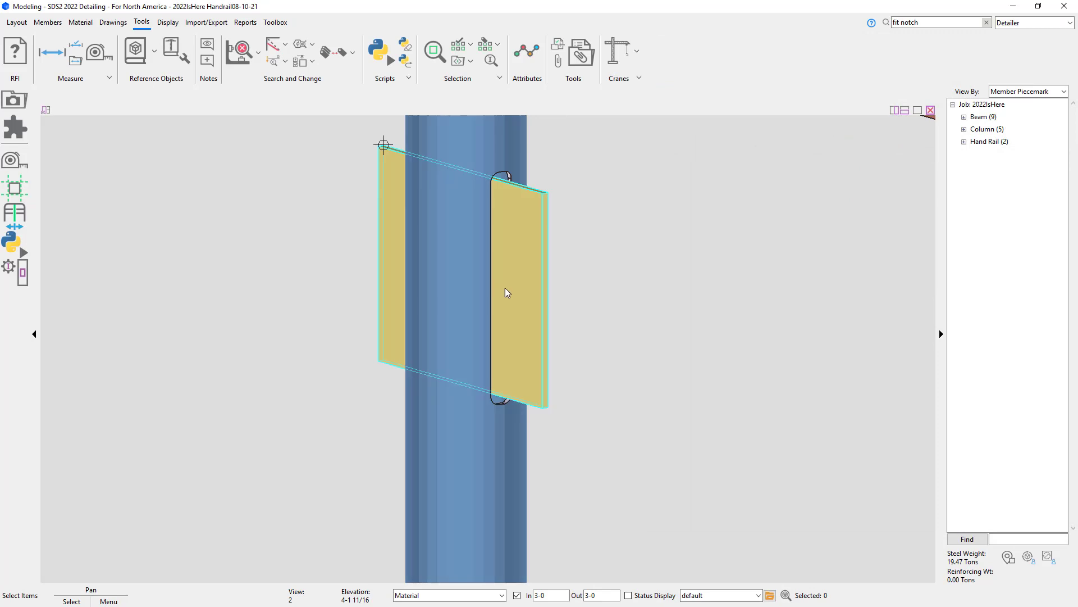
{"action": "mouse_move", "coordinate": [508, 288]}
{"action": "middle_mouse_down"}
{"action": "mouse_move", "coordinate": [483, 294]}
{"action": "mouse_move", "coordinate": [509, 291]}
{"action": "middle_mouse_up"}
{"action": "scroll", "coordinate": [509, 290], "scroll_direction": "down", "scroll_amount": 5}
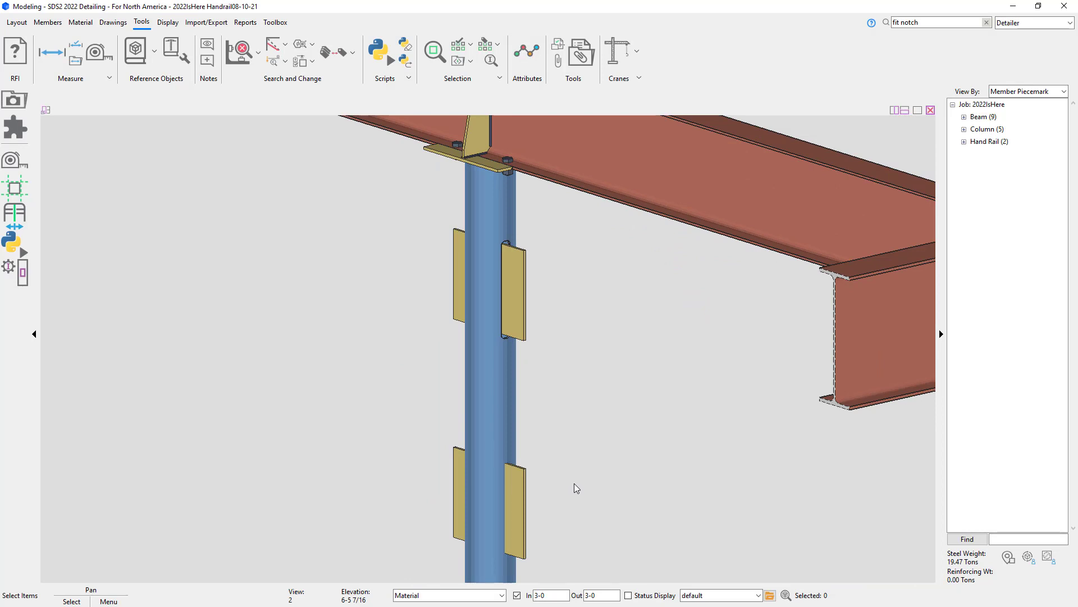
{"action": "left_click", "coordinate": [22, 273]}
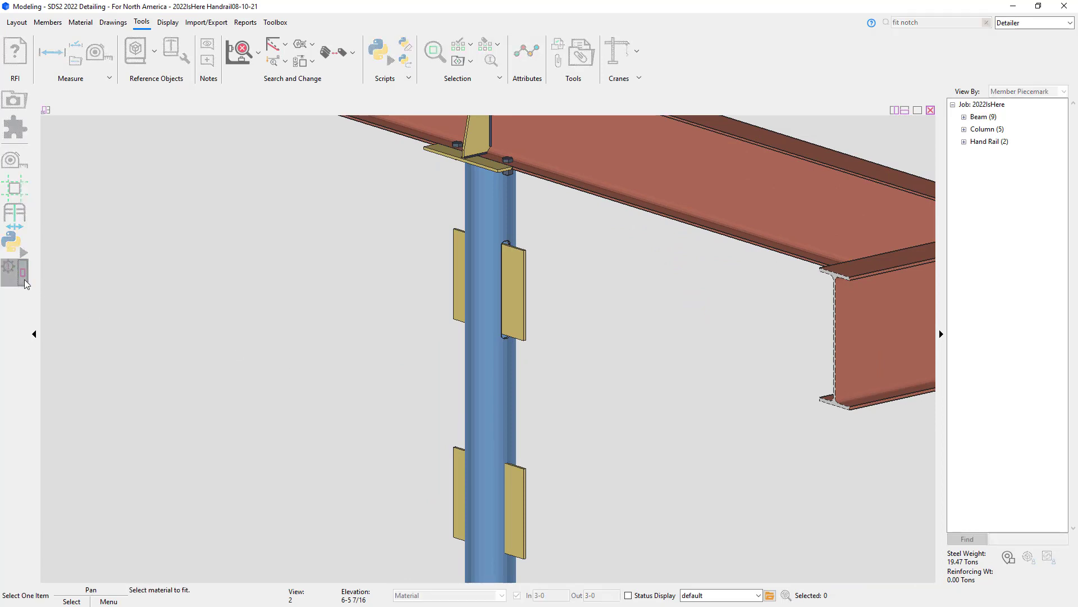
{"action": "left_click", "coordinate": [488, 444]}
{"action": "left_click", "coordinate": [520, 500]}
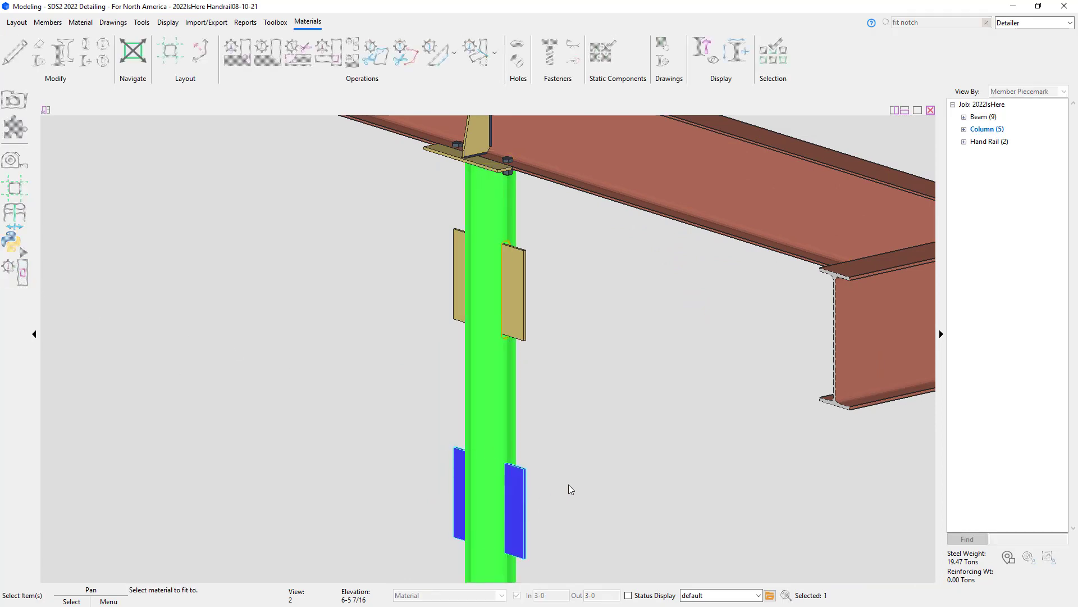
{"action": "right_click", "coordinate": [576, 484]}
{"action": "left_click", "coordinate": [599, 488]}
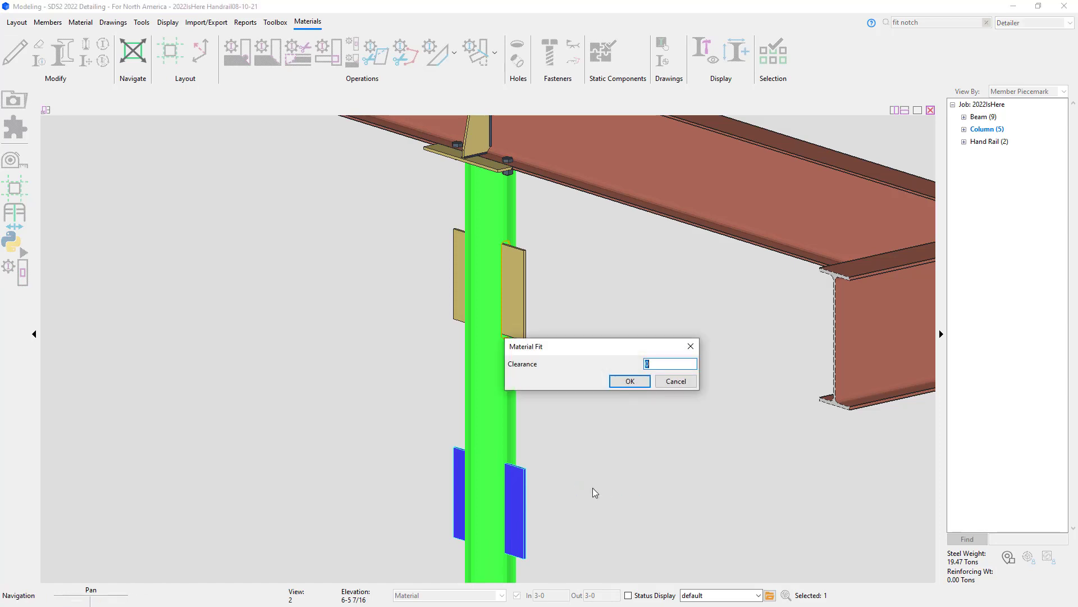
{"action": "type", "text": "1/2"}
{"action": "left_click", "coordinate": [629, 381]}
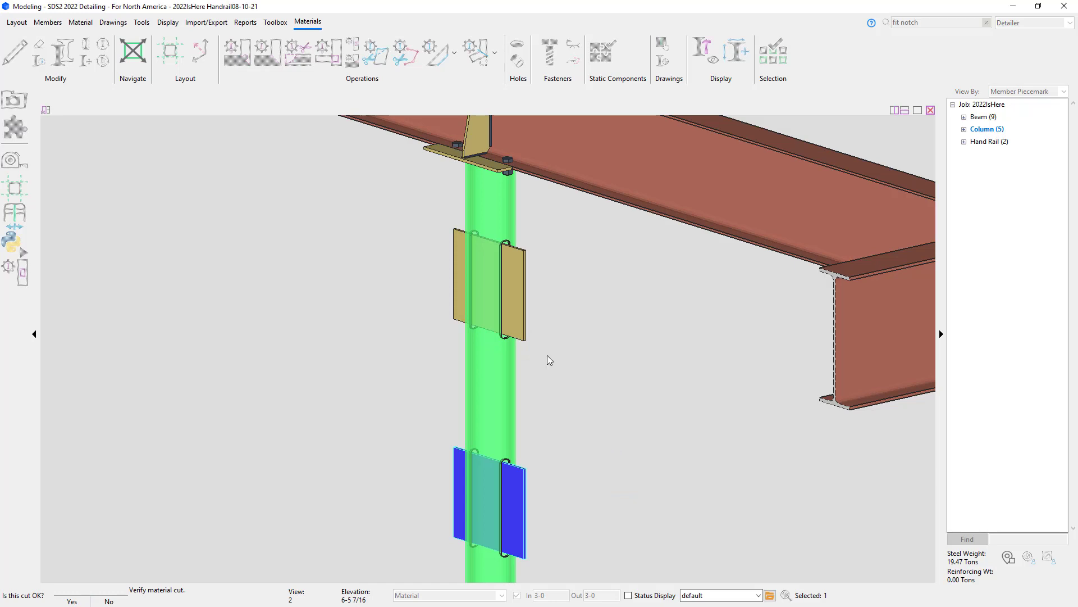
{"action": "left_click", "coordinate": [615, 480]}
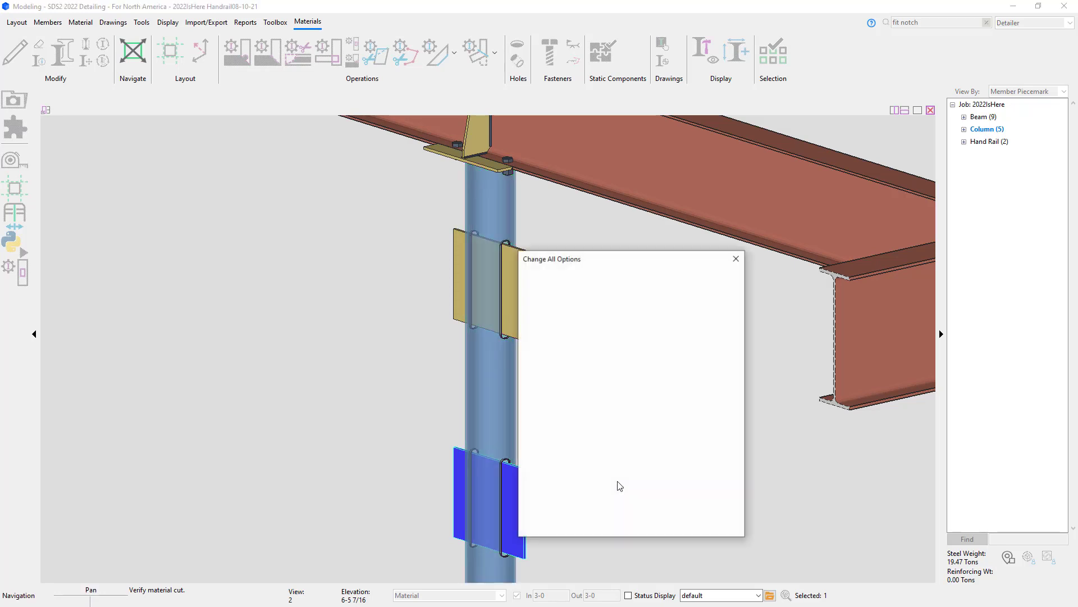
{"action": "left_click", "coordinate": [638, 528]}
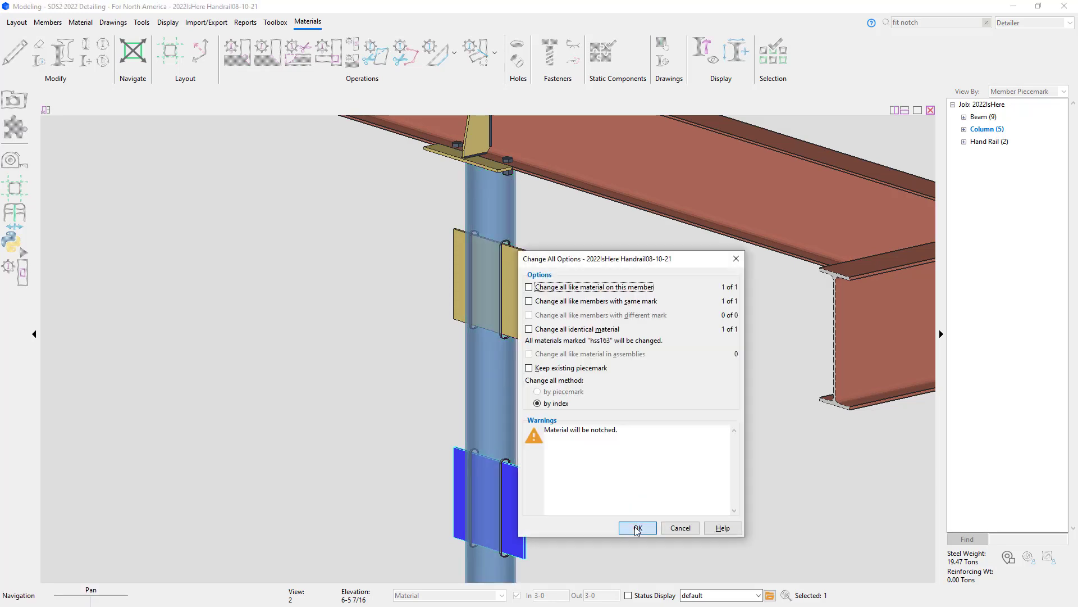
Open the pipe column's material operations and examine the cuts of both fit notches together, and the lower plate's notch alone.
{"action": "double_click", "coordinate": [490, 400]}
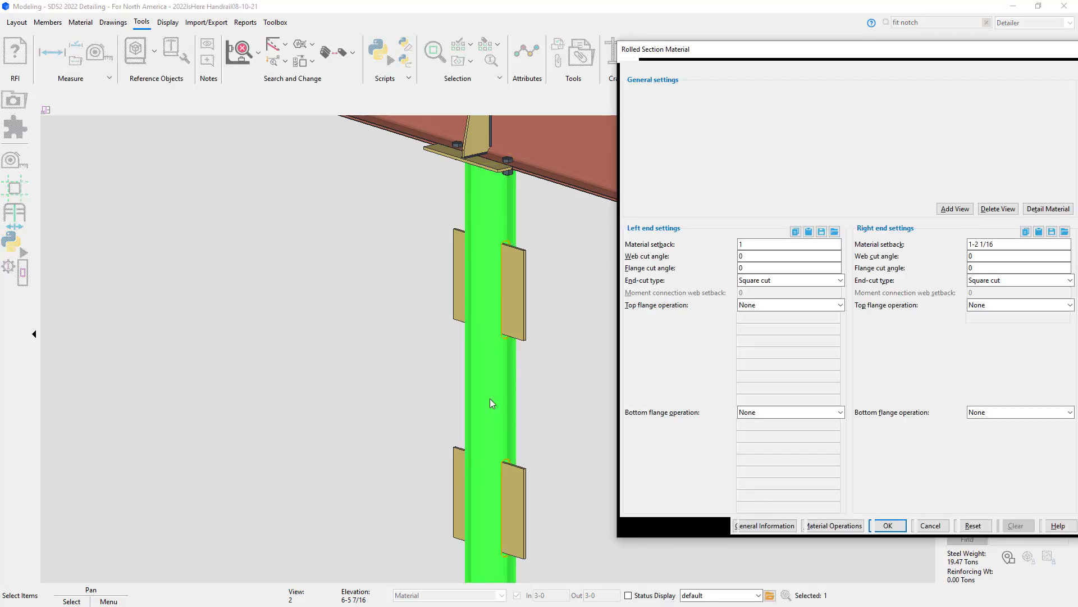
{"action": "left_click", "coordinate": [840, 525]}
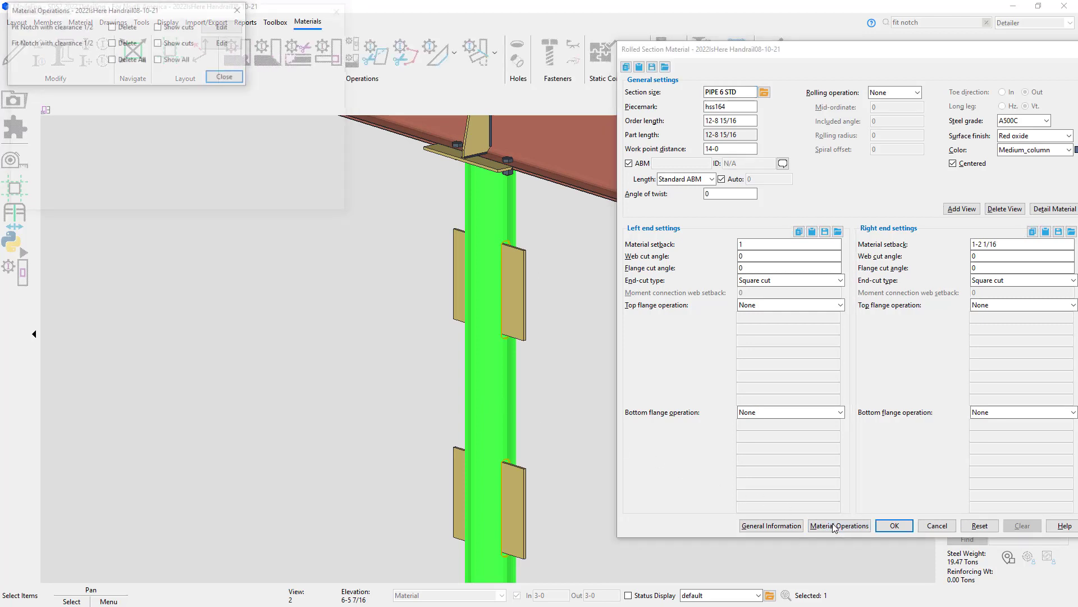
{"action": "left_click_drag", "start_coordinate": [175, 13], "coordinate": [271, 232]}
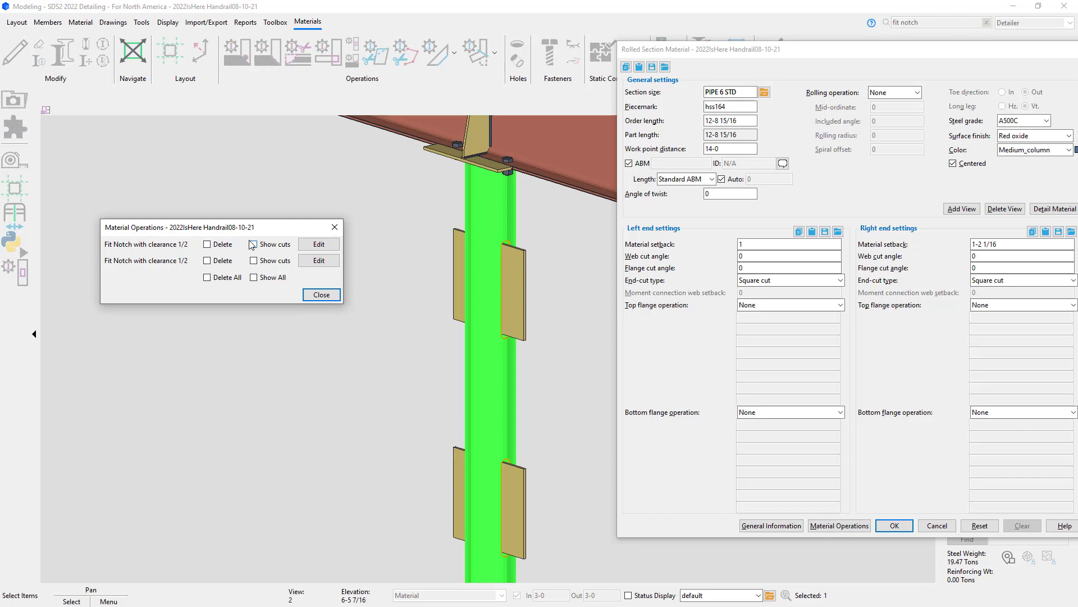
{"action": "left_click", "coordinate": [254, 278]}
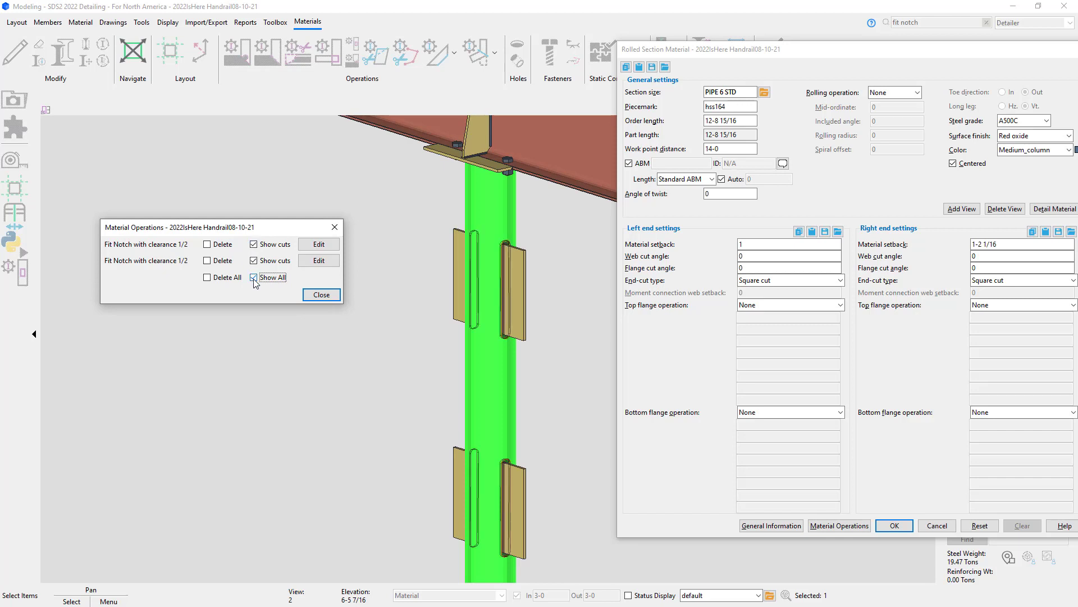
{"action": "left_click", "coordinate": [254, 278]}
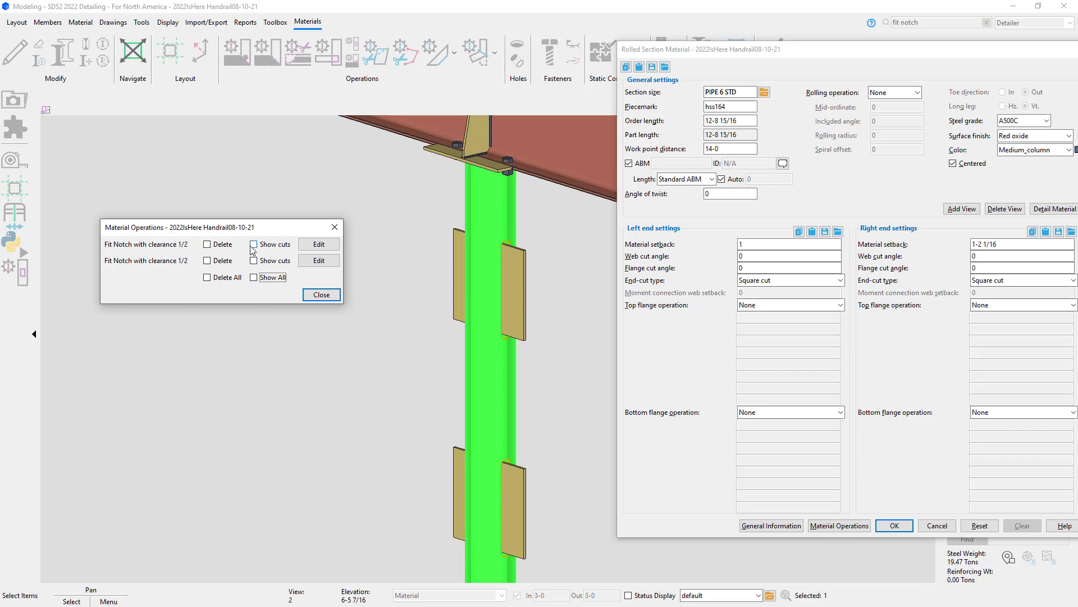
{"action": "left_click", "coordinate": [253, 260]}
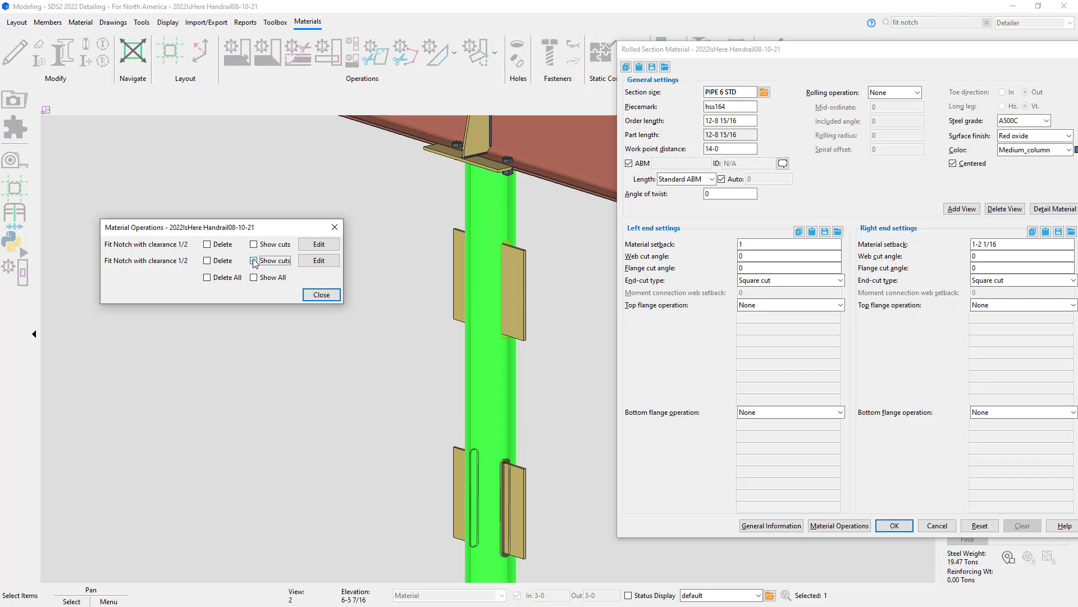
Delete the lower plate's fit notch from the pipe column's material operations and apply the change.
{"action": "left_click", "coordinate": [210, 261]}
{"action": "left_click", "coordinate": [320, 296]}
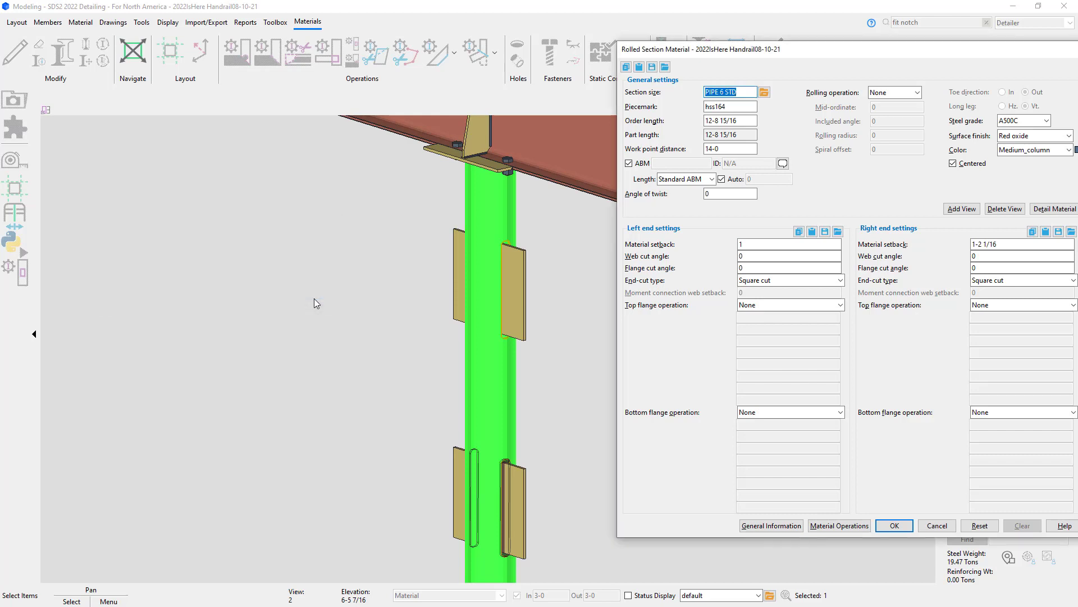
{"action": "left_click", "coordinate": [895, 526]}
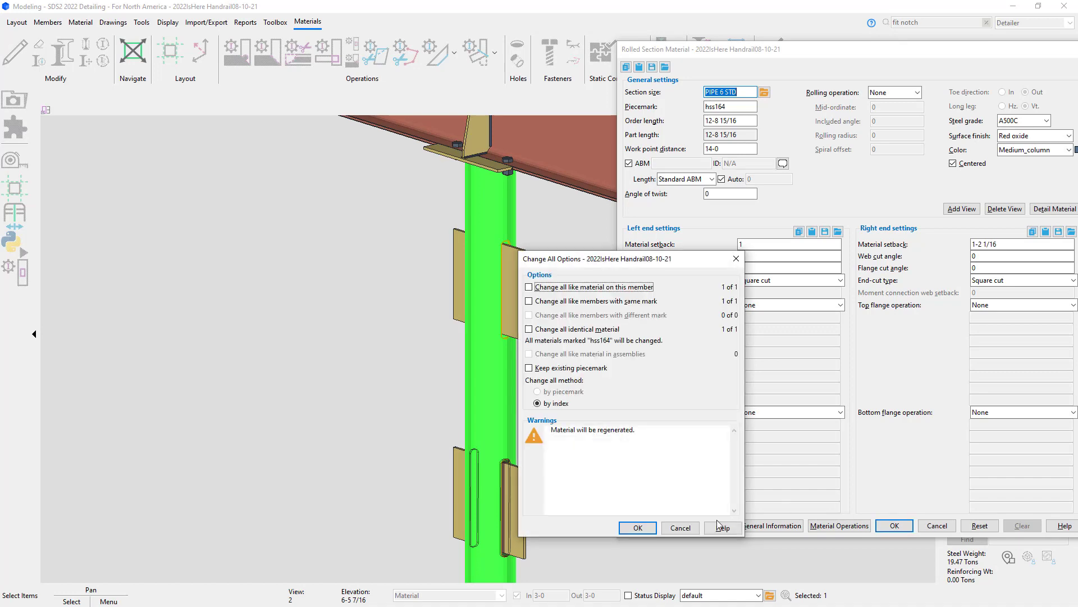
{"action": "left_click", "coordinate": [643, 529]}
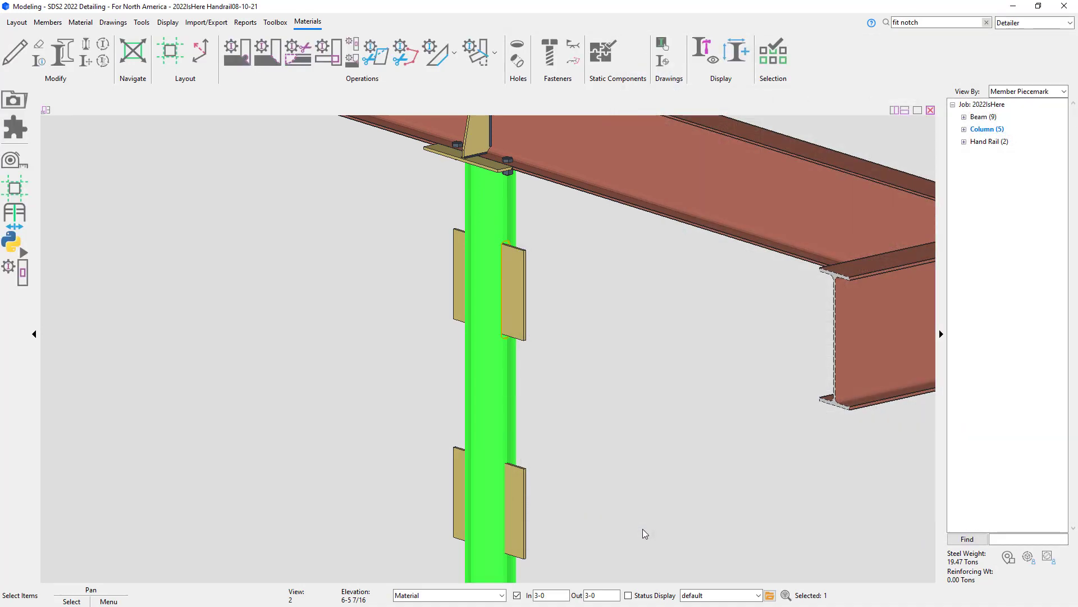
Cut the pipe column around the lower side plate using Material Fit with a 1/2 clearance, and accept the change.
{"action": "scroll", "coordinate": [464, 260], "scroll_direction": "up", "scroll_amount": 4}
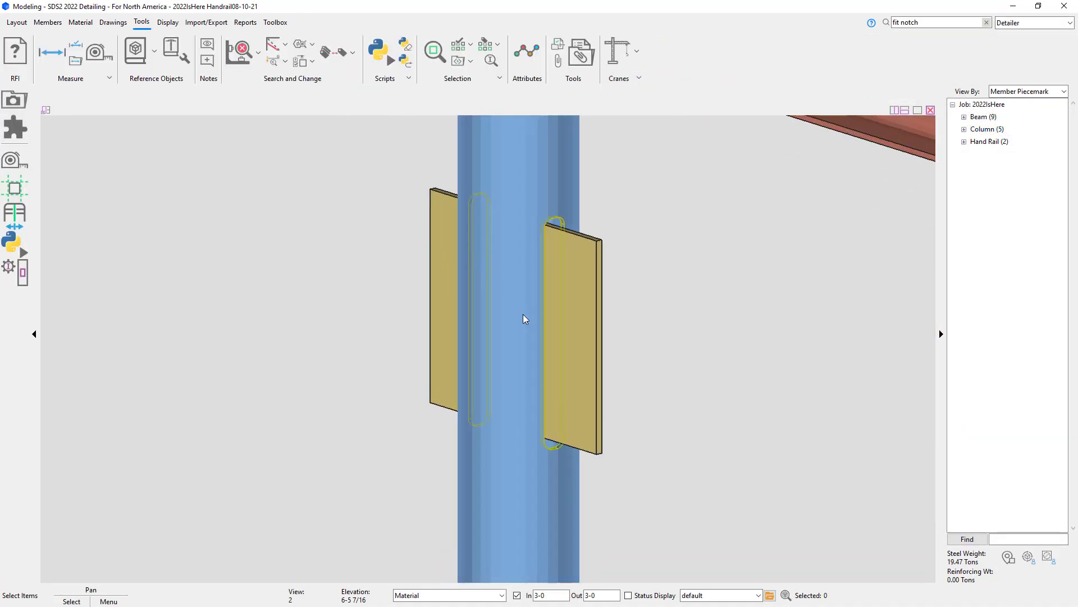
{"action": "middle_click_drag", "start_coordinate": [524, 319], "coordinate": [546, 361], "text": "shift"}
{"action": "scroll", "coordinate": [554, 337], "scroll_direction": "down", "scroll_amount": 5}
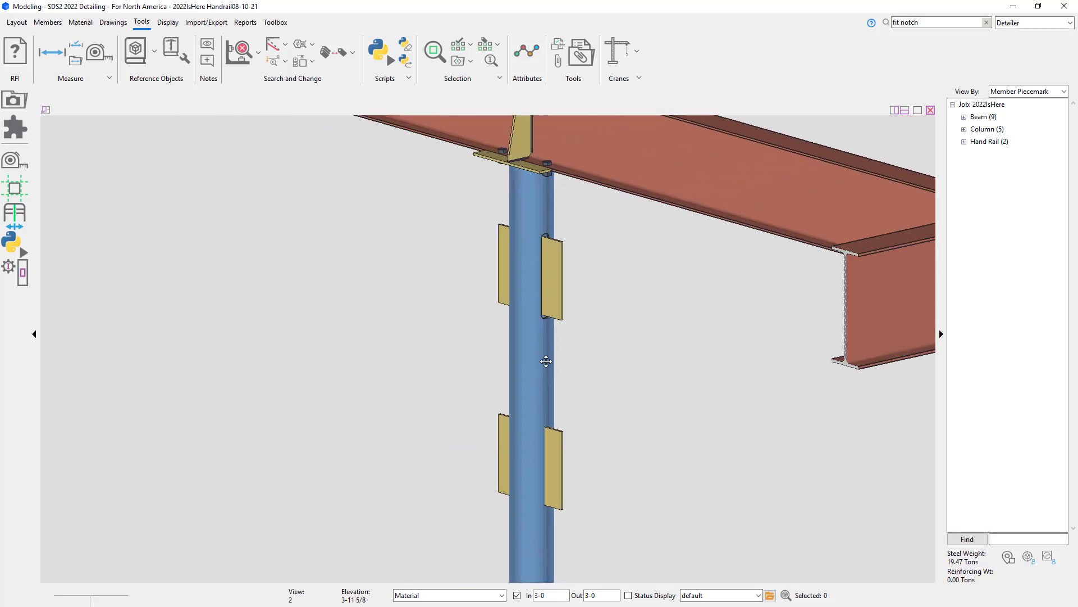
{"action": "scroll", "coordinate": [498, 332], "scroll_direction": "up", "scroll_amount": 5}
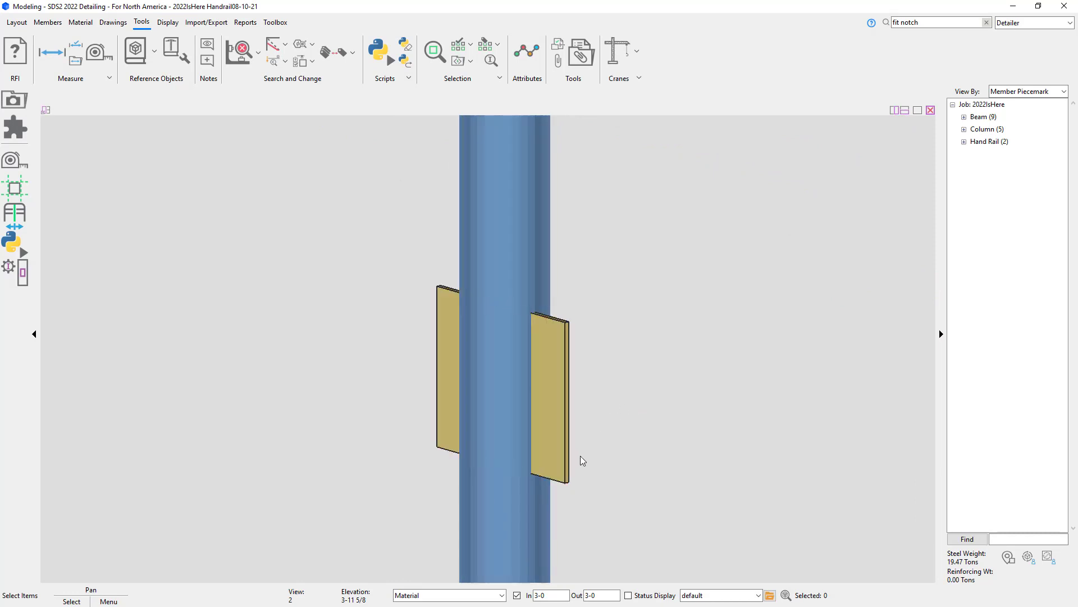
{"action": "left_click", "coordinate": [496, 504]}
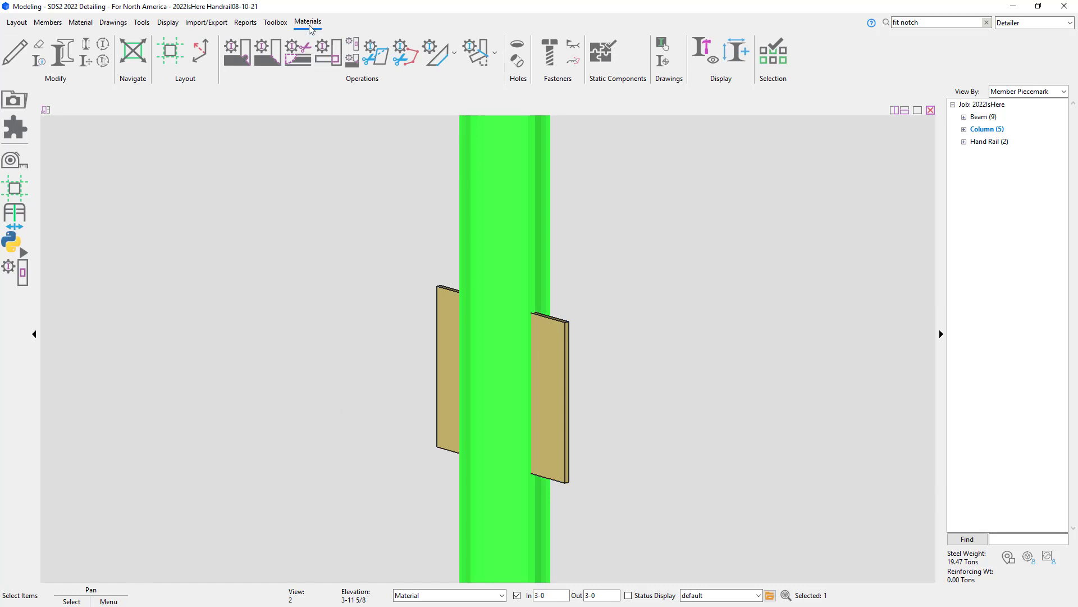
{"action": "left_click", "coordinate": [235, 57]}
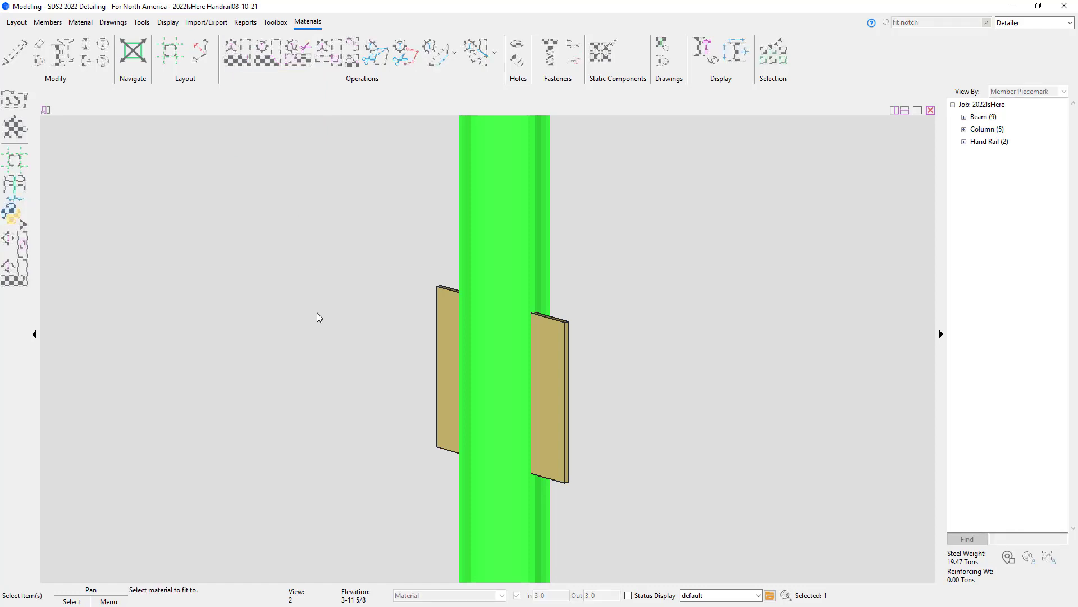
{"action": "left_click", "coordinate": [555, 402]}
{"action": "right_click", "coordinate": [665, 354]}
{"action": "left_click", "coordinate": [687, 366]}
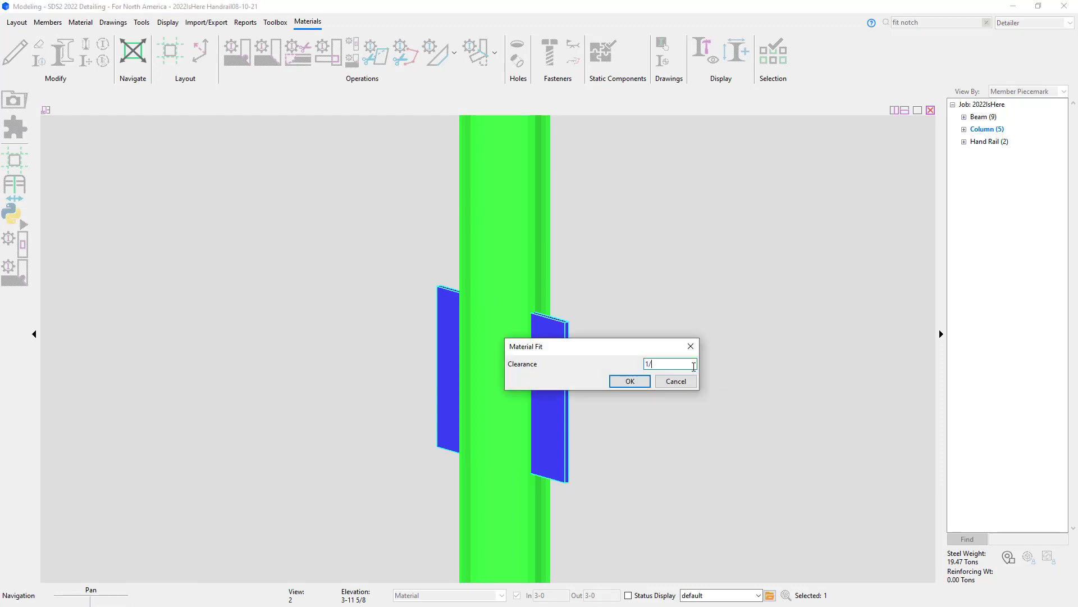
{"action": "left_click", "coordinate": [629, 382]}
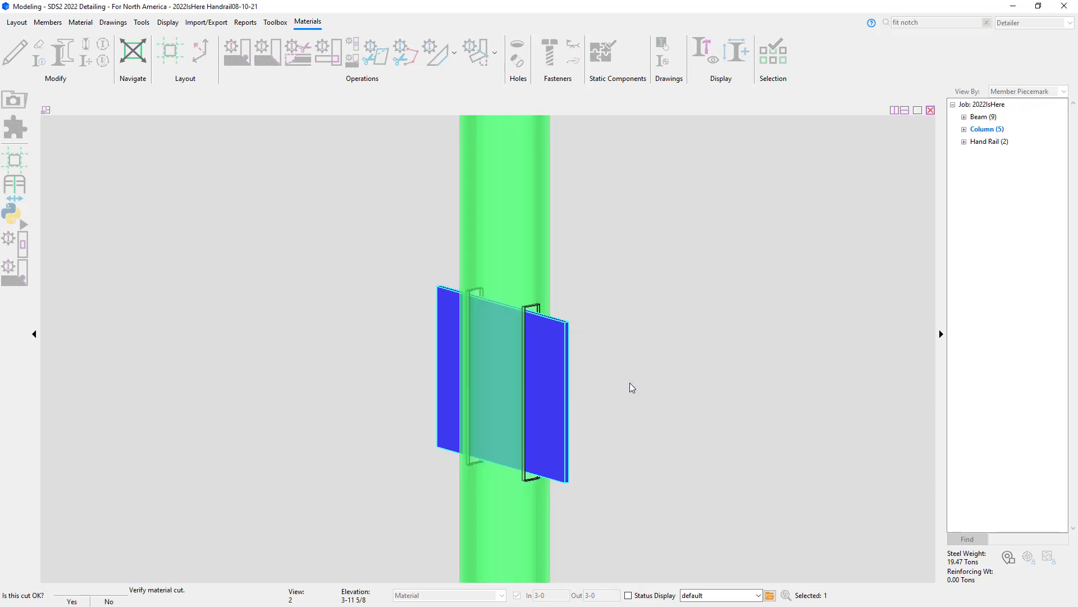
{"action": "left_click", "coordinate": [629, 383]}
{"action": "left_click", "coordinate": [636, 526]}
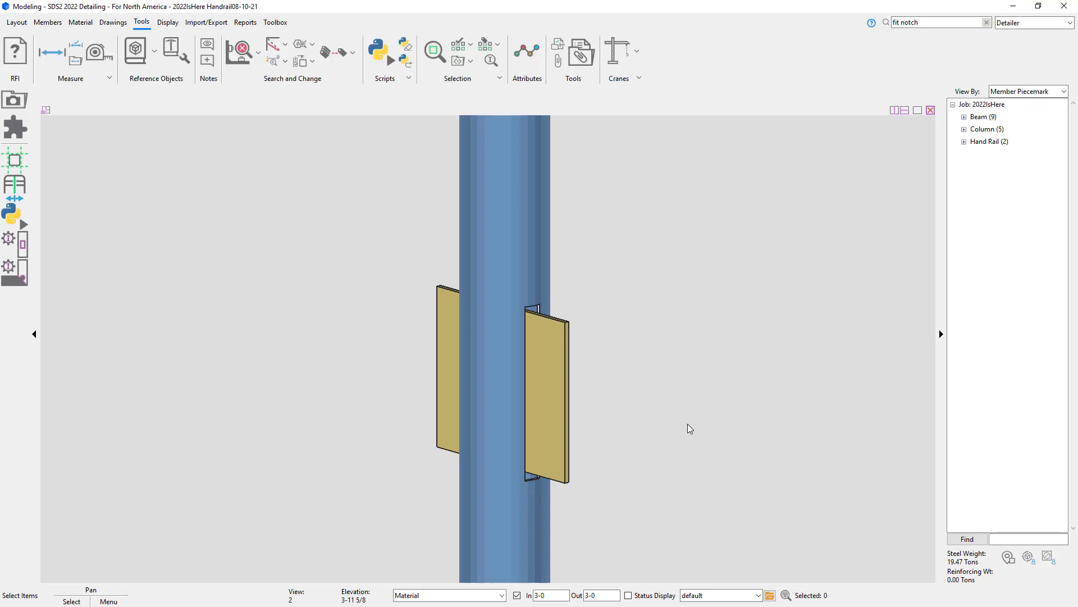
Delete the lower side plate passing through the pipe column.
{"action": "scroll", "coordinate": [632, 424], "scroll_direction": "down", "scroll_amount": 2}
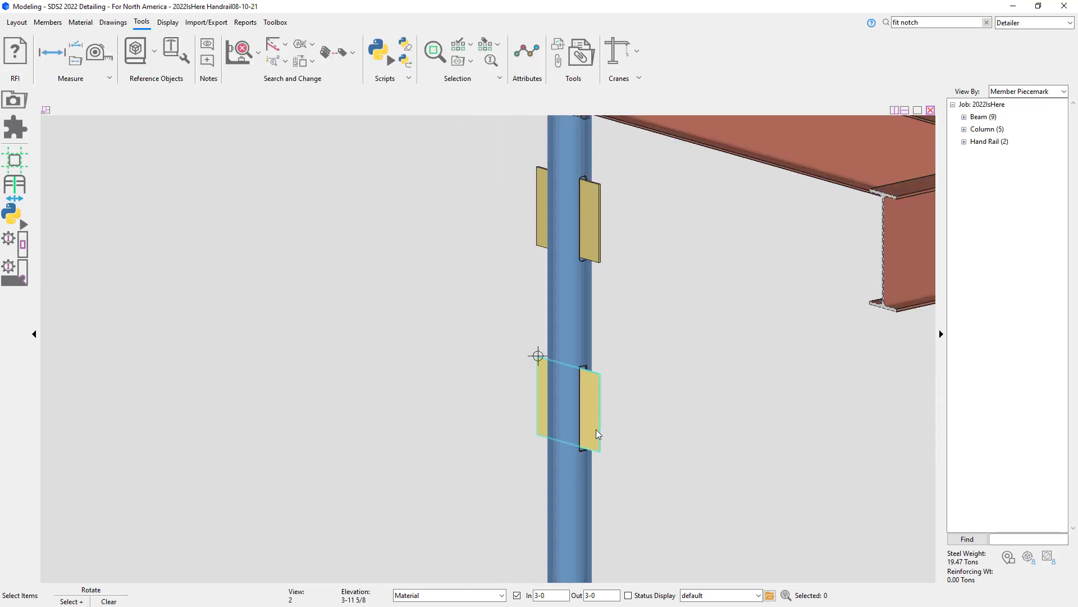
{"action": "mouse_move", "coordinate": [595, 431]}
{"action": "middle_mouse_down", "text": "shift"}
{"action": "mouse_move", "coordinate": [556, 430]}
{"action": "mouse_move", "coordinate": [606, 424]}
{"action": "middle_mouse_up", "text": "shift"}
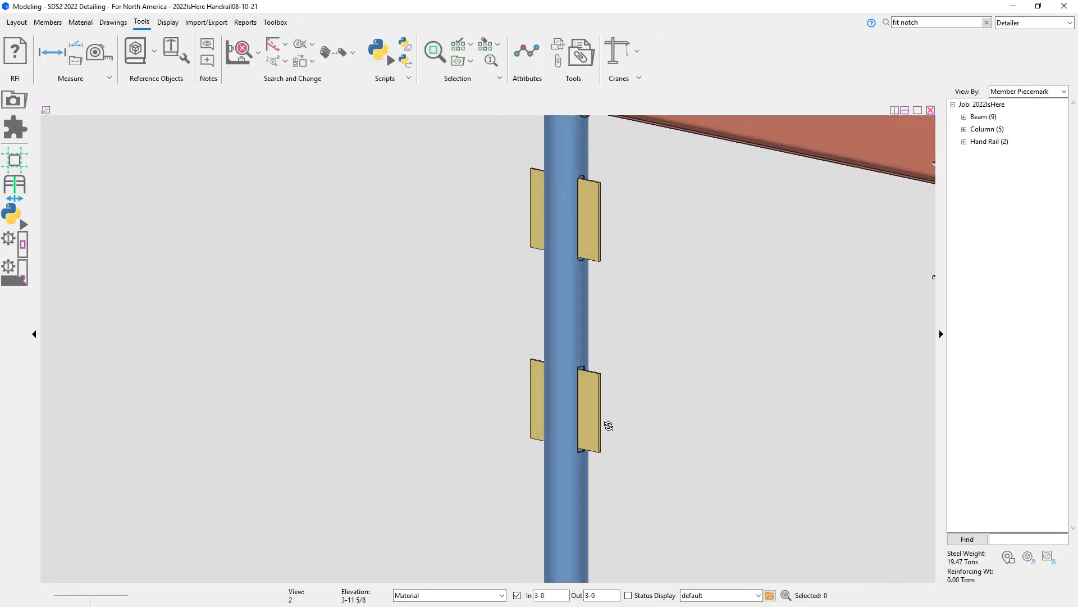
{"action": "scroll", "coordinate": [598, 426], "scroll_direction": "up", "scroll_amount": 1}
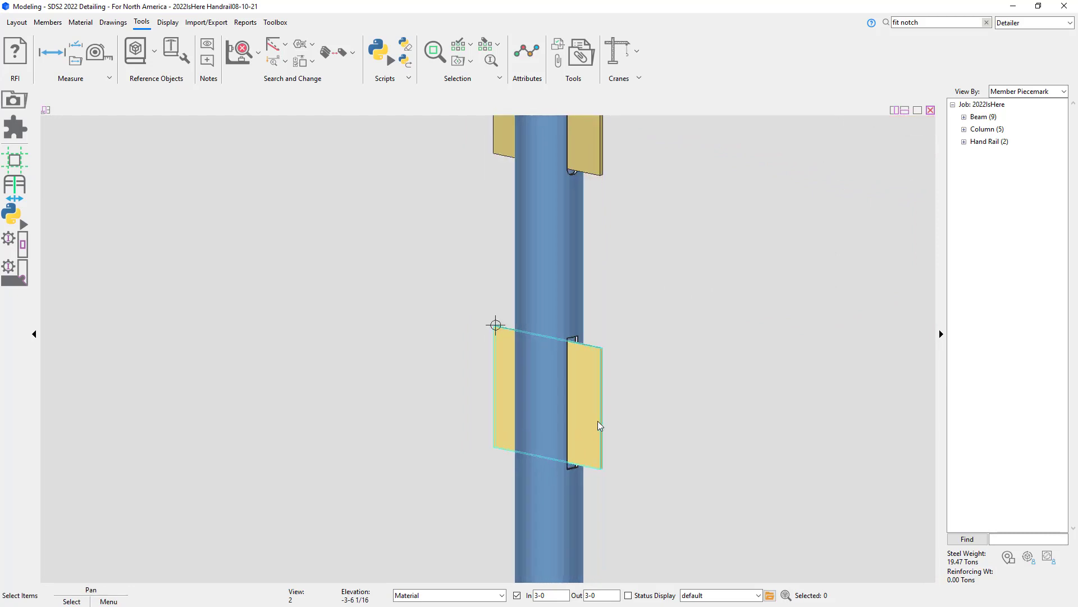
{"action": "left_click", "coordinate": [597, 426]}
{"action": "key", "text": "Delete"}
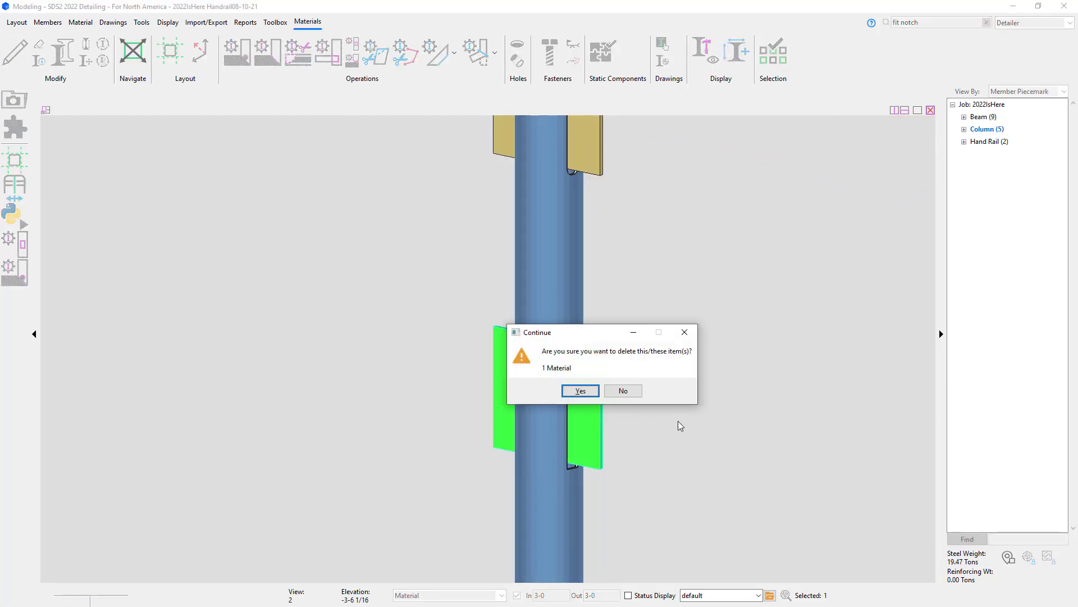
{"action": "key", "text": "Return"}
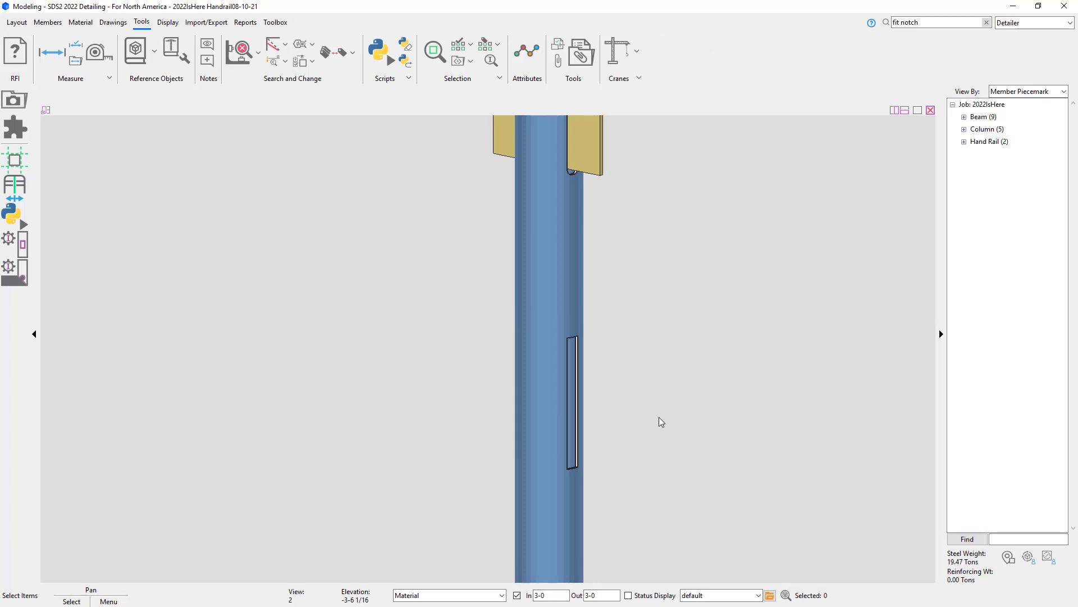
Set the pipe column's section size to PIPE 8 STD and apply the change.
{"action": "scroll", "coordinate": [660, 422], "scroll_direction": "down", "scroll_amount": 2}
{"action": "middle_click_drag", "start_coordinate": [606, 455], "coordinate": [582, 447]}
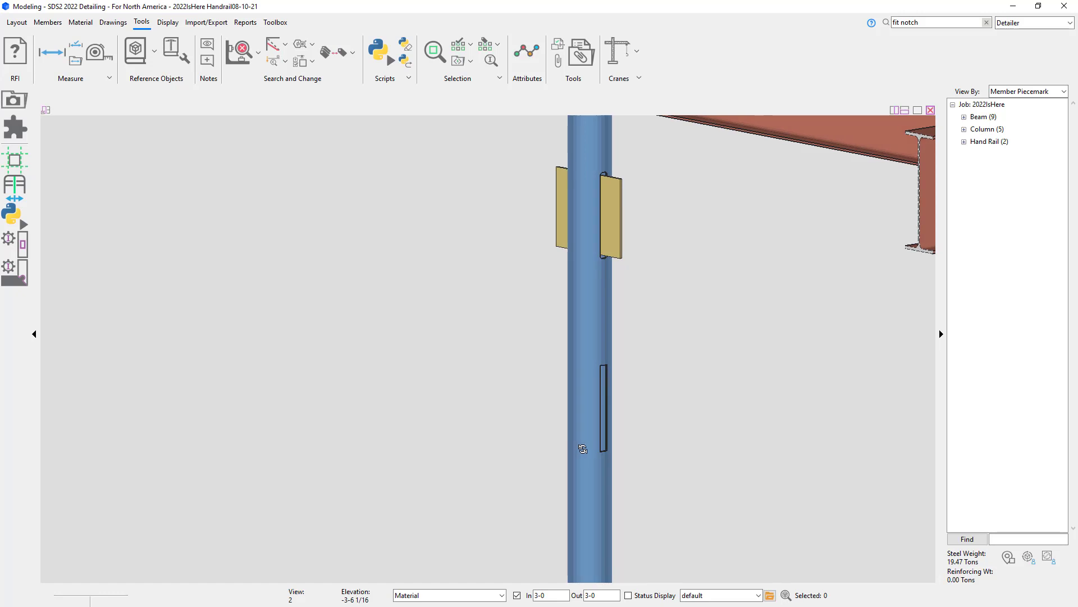
{"action": "double_click", "coordinate": [601, 498]}
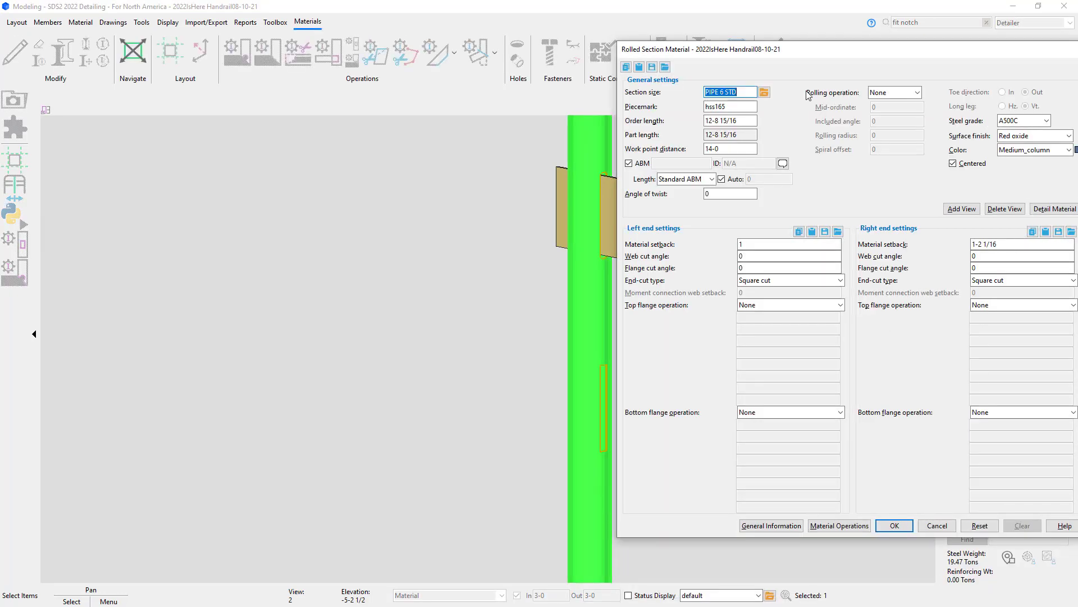
{"action": "left_click", "coordinate": [723, 94]}
{"action": "type", "text": "8"}
{"action": "left_click", "coordinate": [895, 525]}
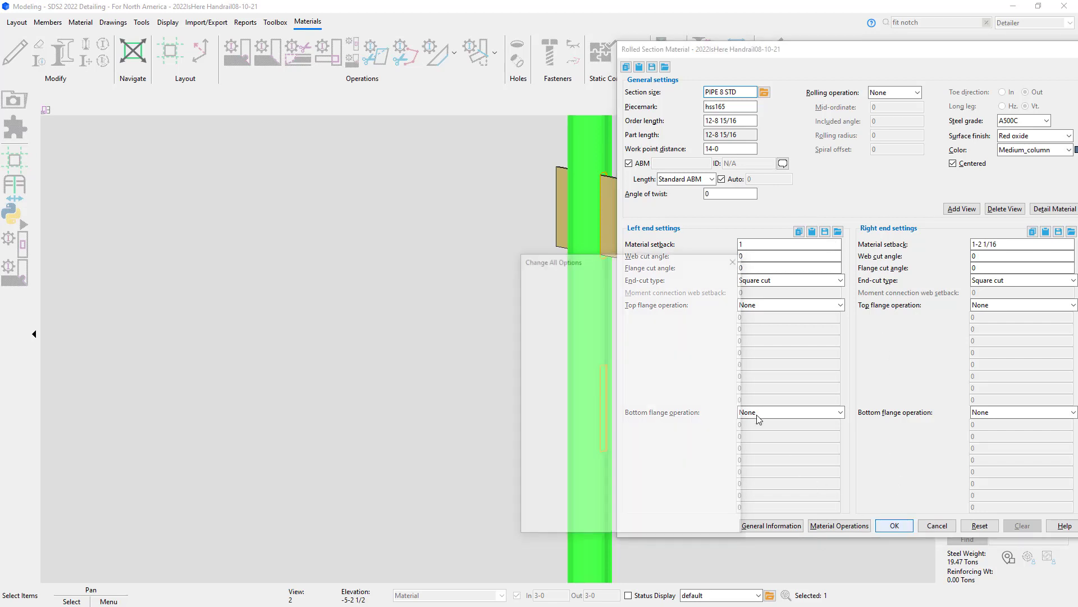
{"action": "left_click", "coordinate": [646, 527]}
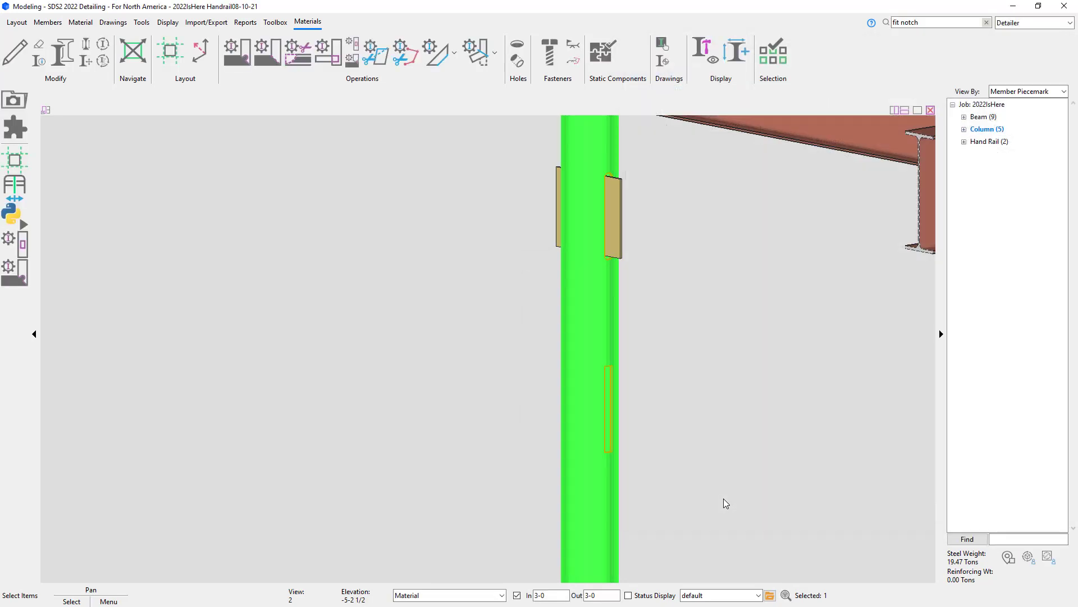
Set the pipe column's section size back to PIPE 6 STD and apply the change.
{"action": "left_click", "coordinate": [578, 331]}
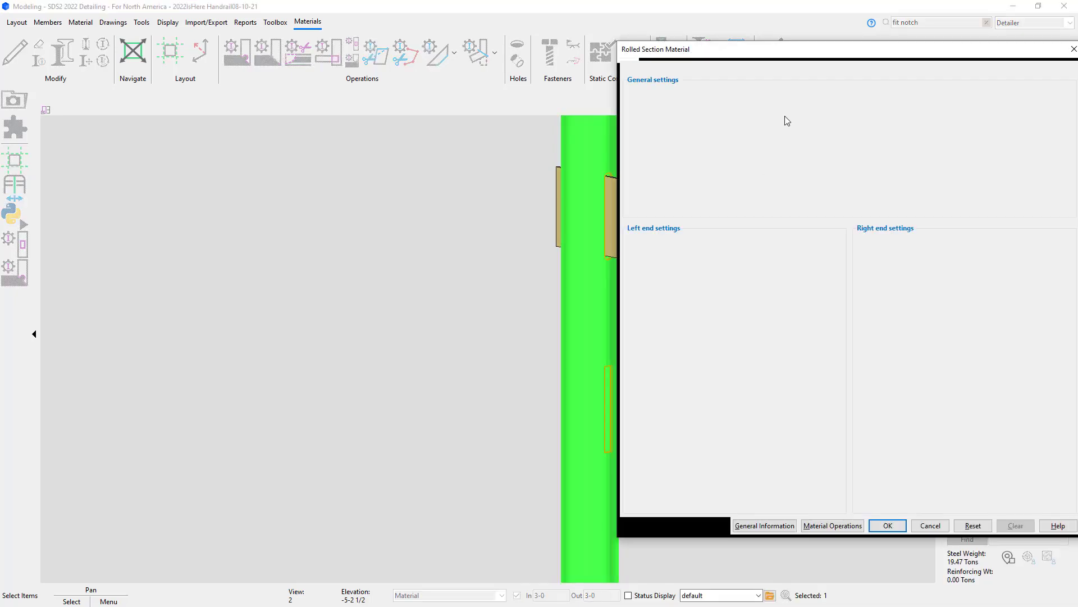
{"action": "left_click", "coordinate": [725, 93]}
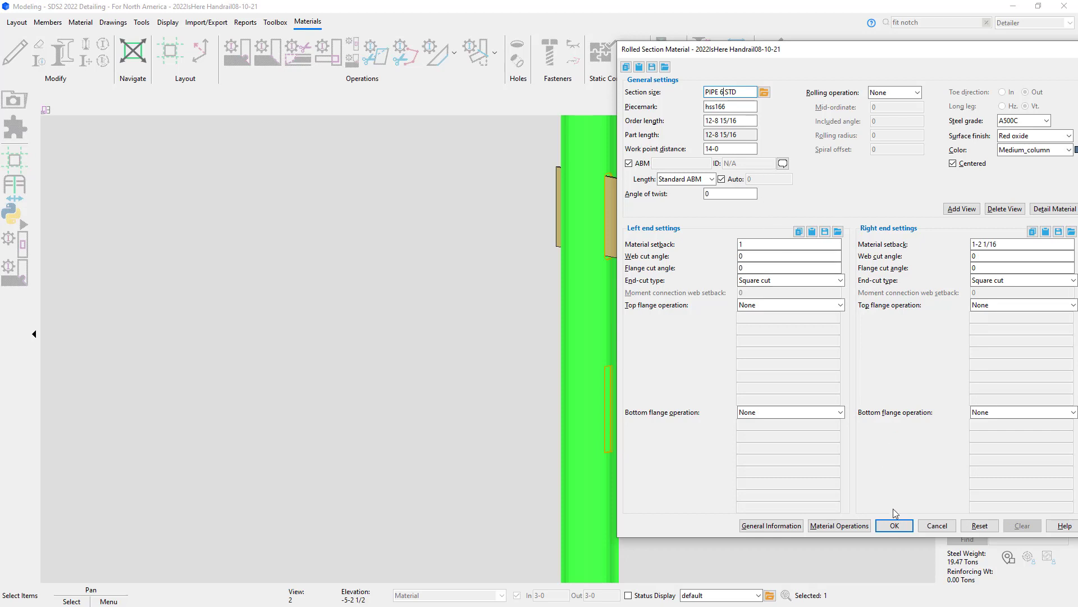
{"action": "left_click", "coordinate": [894, 525]}
{"action": "left_click", "coordinate": [627, 531]}
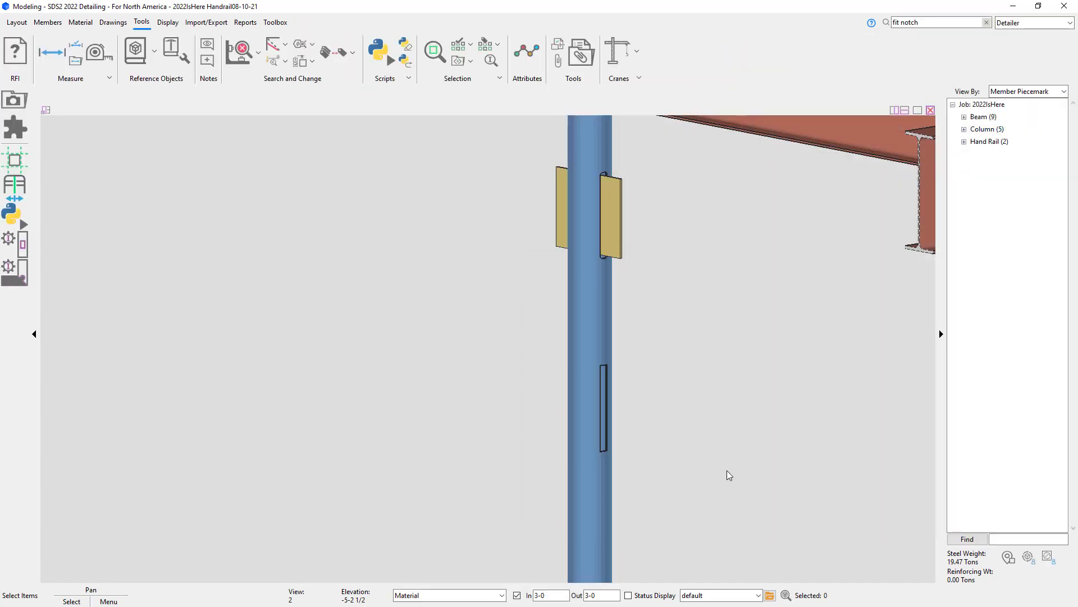
Show a surface view of the long plate above the beam and focus on its overlap with the column at grids C and 2.
{"action": "scroll", "coordinate": [753, 413], "scroll_direction": "down", "scroll_amount": 3}
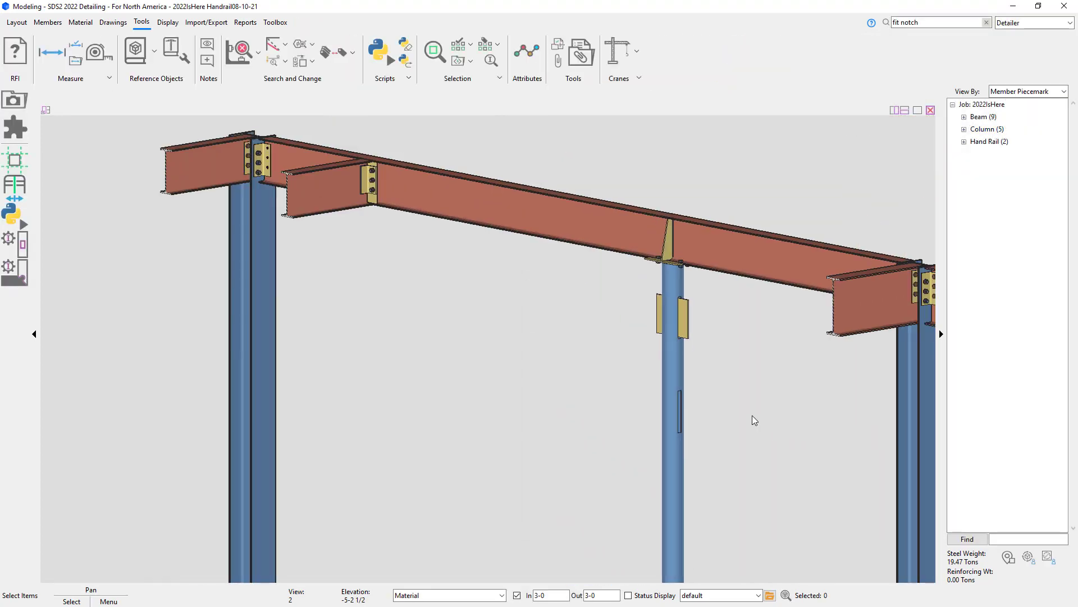
{"action": "scroll", "coordinate": [741, 405], "scroll_direction": "down", "scroll_amount": 3}
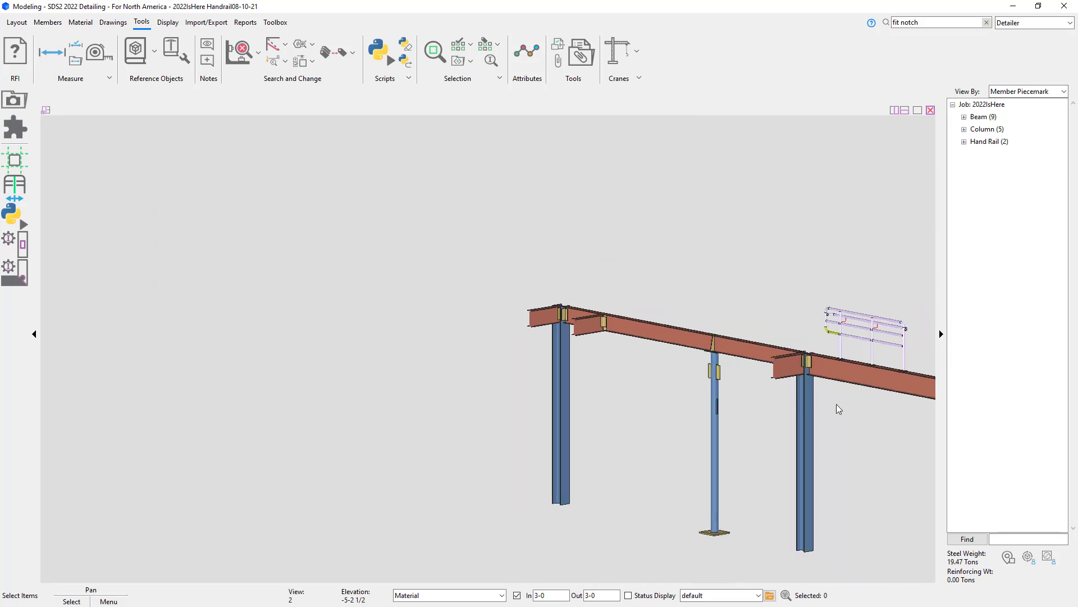
{"action": "middle_click_drag", "start_coordinate": [837, 404], "coordinate": [349, 277]}
{"action": "scroll", "coordinate": [690, 338], "scroll_direction": "up", "scroll_amount": 6}
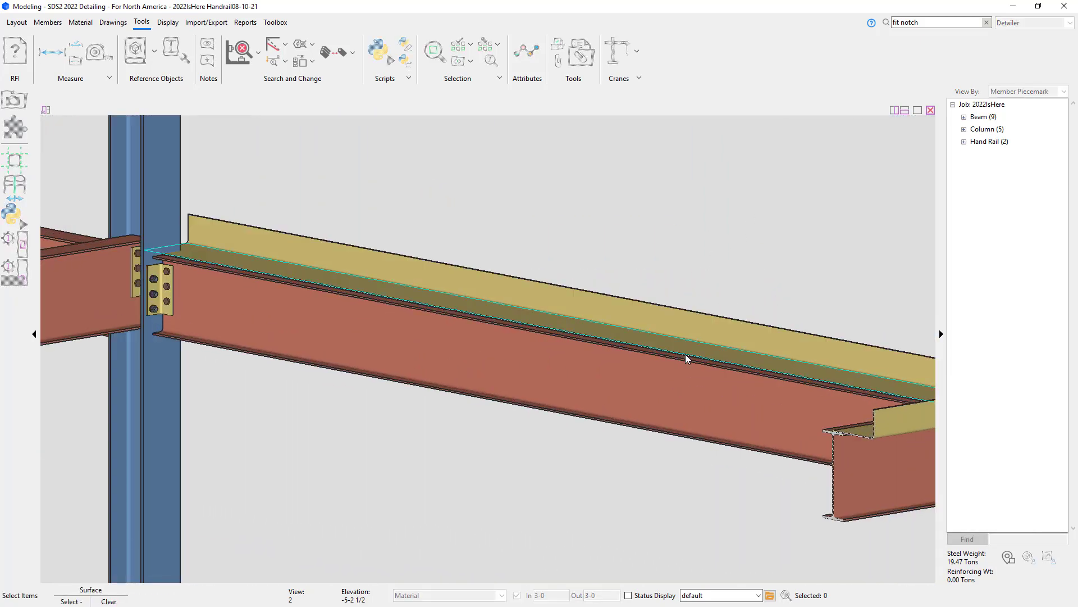
{"action": "middle_click", "coordinate": [683, 353]}
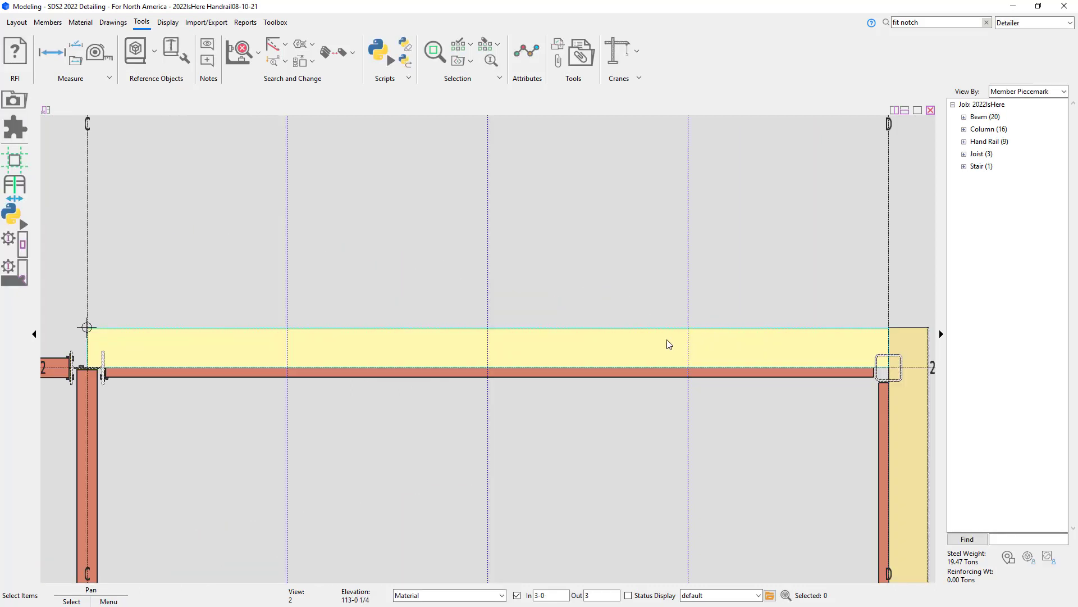
{"action": "middle_click_drag", "start_coordinate": [178, 365], "coordinate": [430, 295]}
{"action": "scroll", "coordinate": [324, 290], "scroll_direction": "up", "scroll_amount": 4}
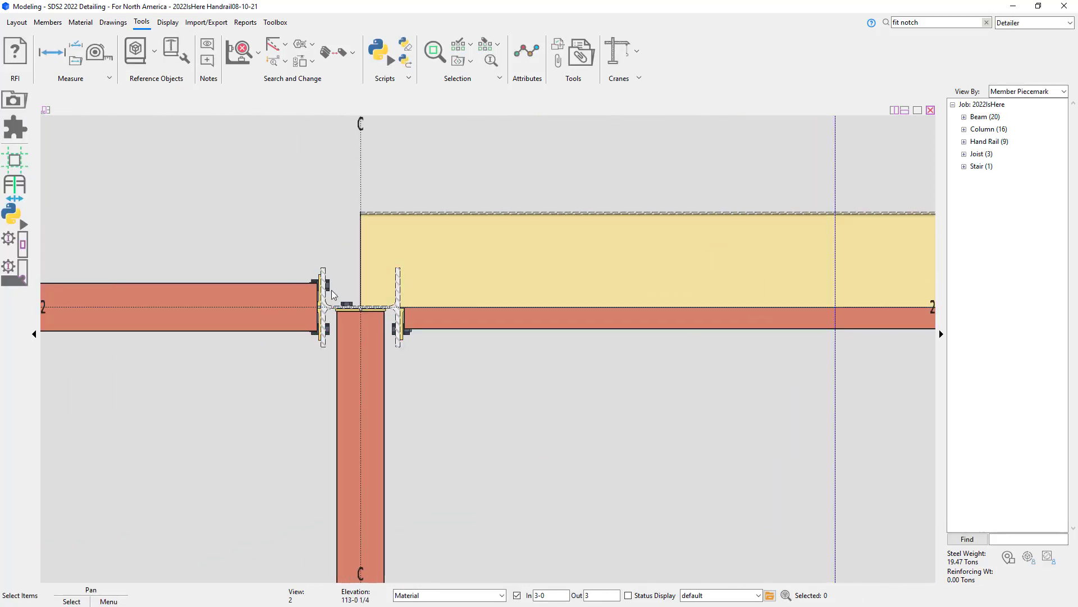
{"action": "scroll", "coordinate": [387, 300], "scroll_direction": "up", "scroll_amount": 4}
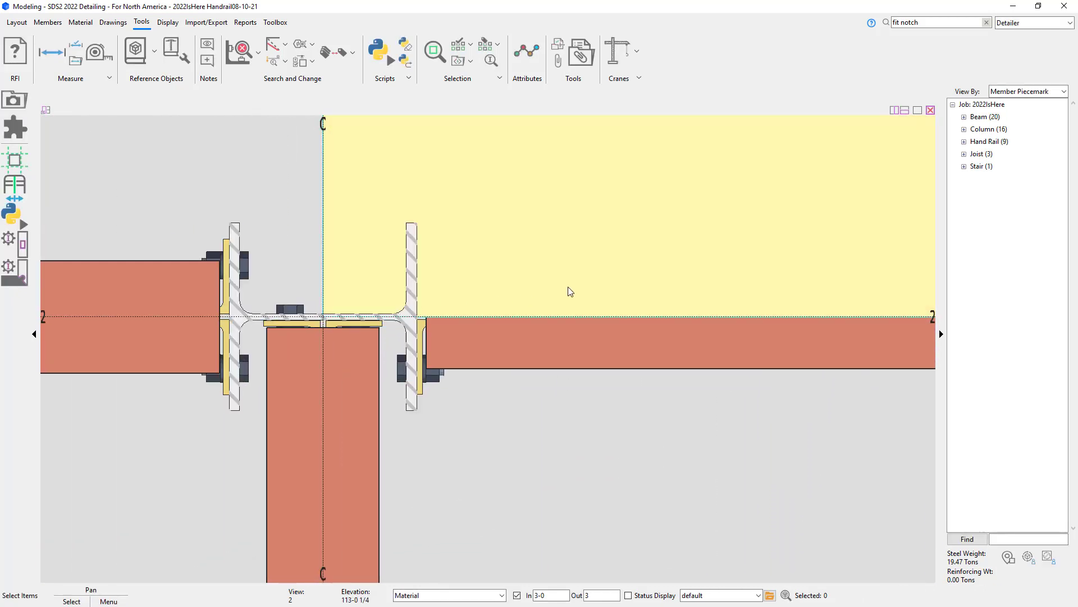
Cut the long plate to fit around the wide-flange column at grids C and 2 using Material Fit with 1/2 clearance.
{"action": "left_click", "coordinate": [17, 280]}
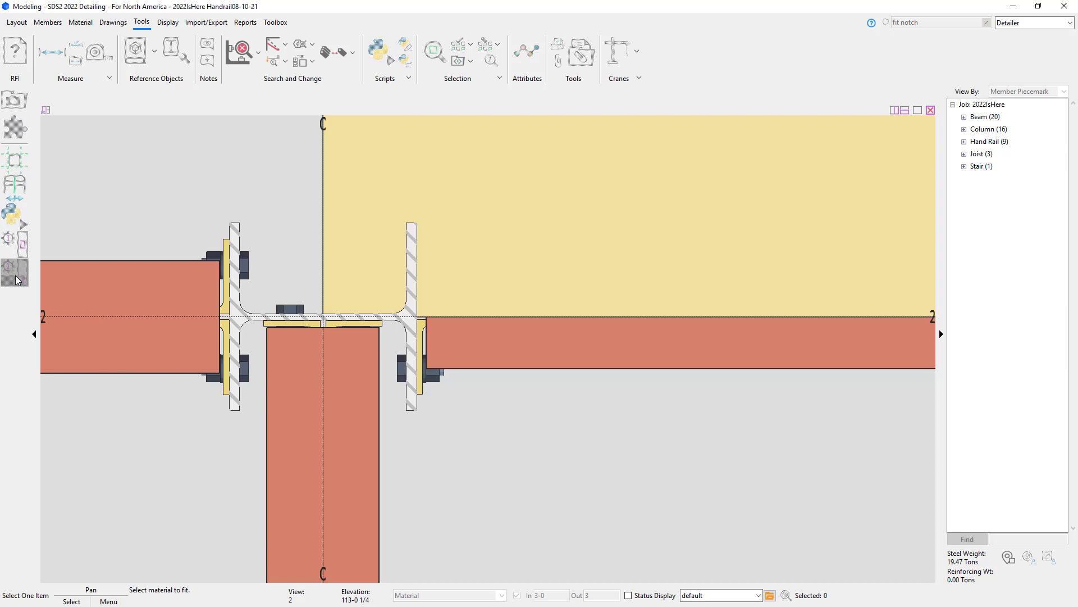
{"action": "left_click", "coordinate": [357, 175]}
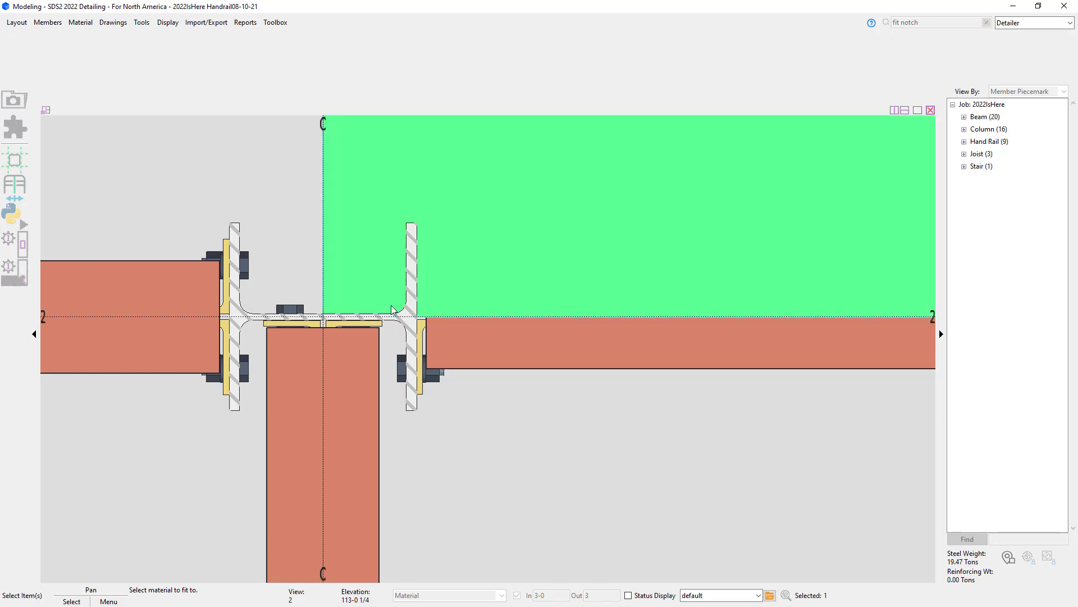
{"action": "left_click", "coordinate": [408, 324]}
{"action": "right_click", "coordinate": [191, 147]}
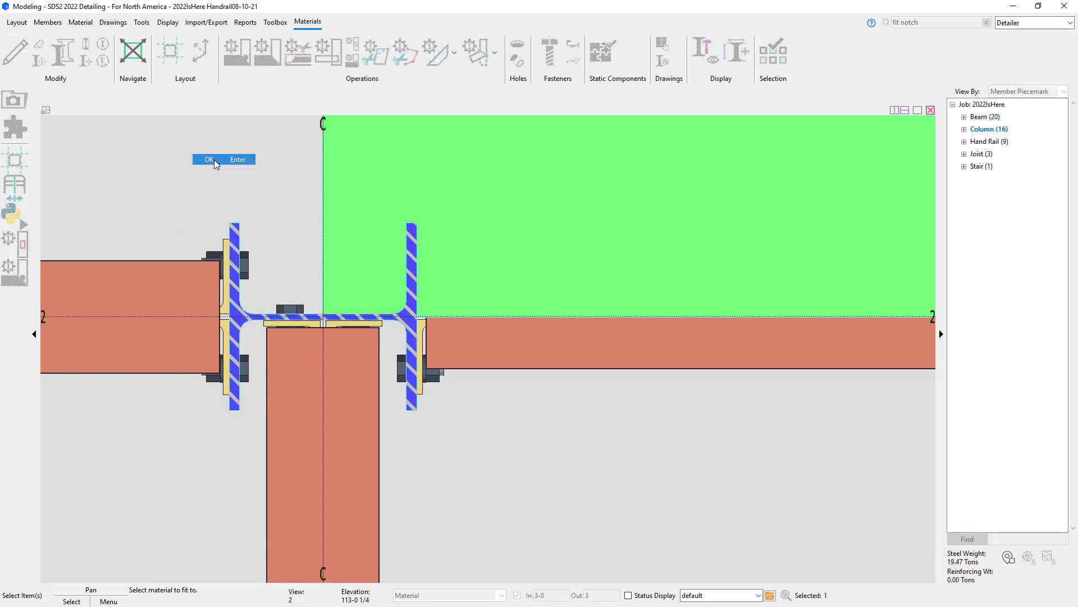
{"action": "left_click", "coordinate": [214, 159]}
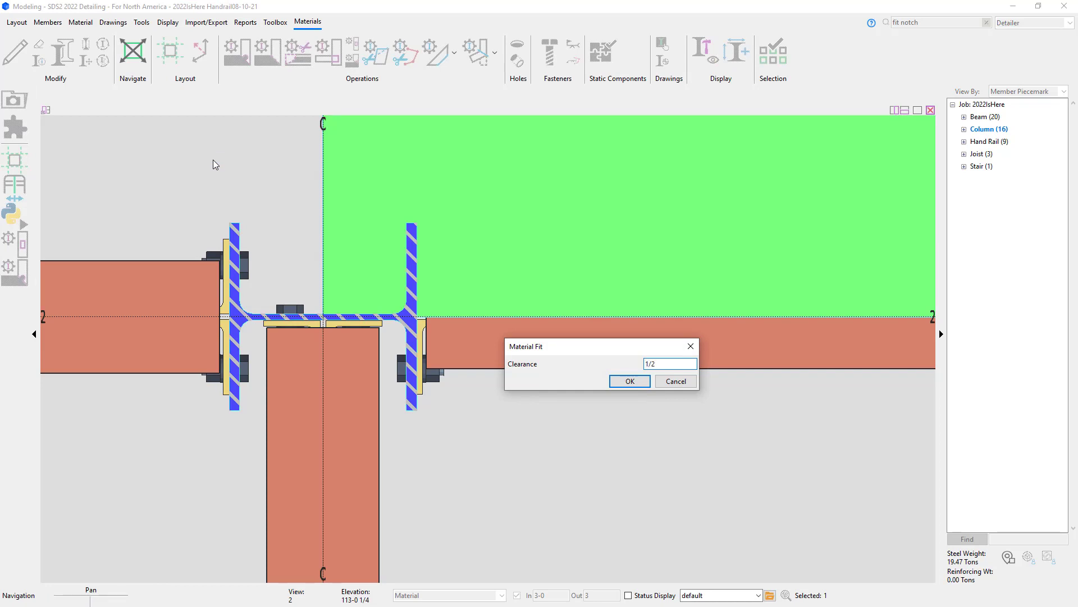
{"action": "left_click", "coordinate": [626, 381]}
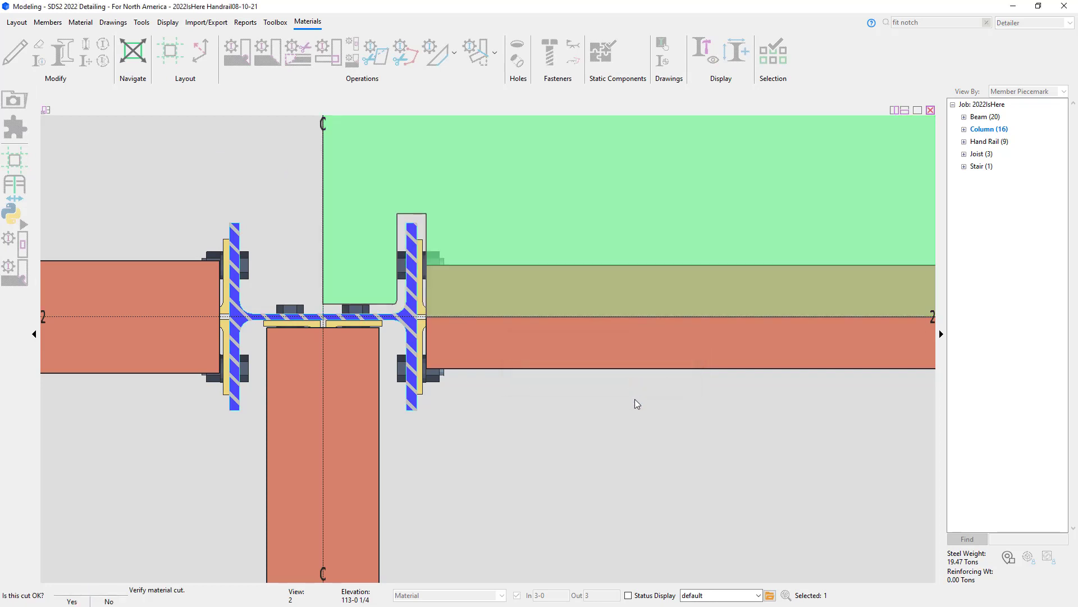
{"action": "left_click", "coordinate": [503, 453]}
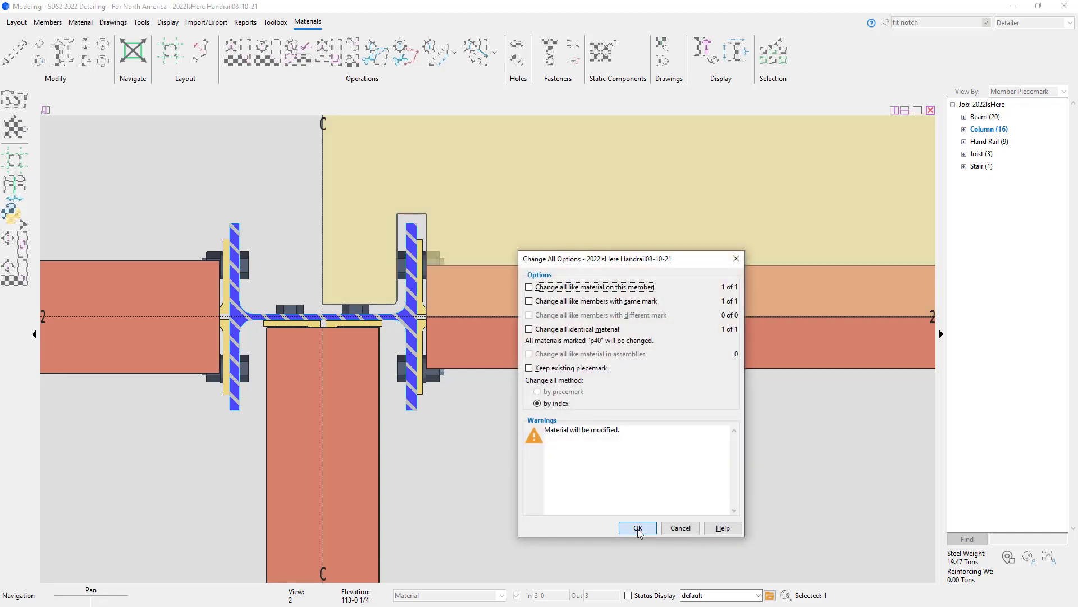
{"action": "left_click", "coordinate": [633, 525]}
Cope the bent plate along grid 2 around the square tube column at grid D using Material Fit Cope with 1/2 clearance.
{"action": "scroll", "coordinate": [553, 502], "scroll_direction": "down", "scroll_amount": 5}
{"action": "middle_click_drag", "start_coordinate": [794, 381], "coordinate": [79, 367]}
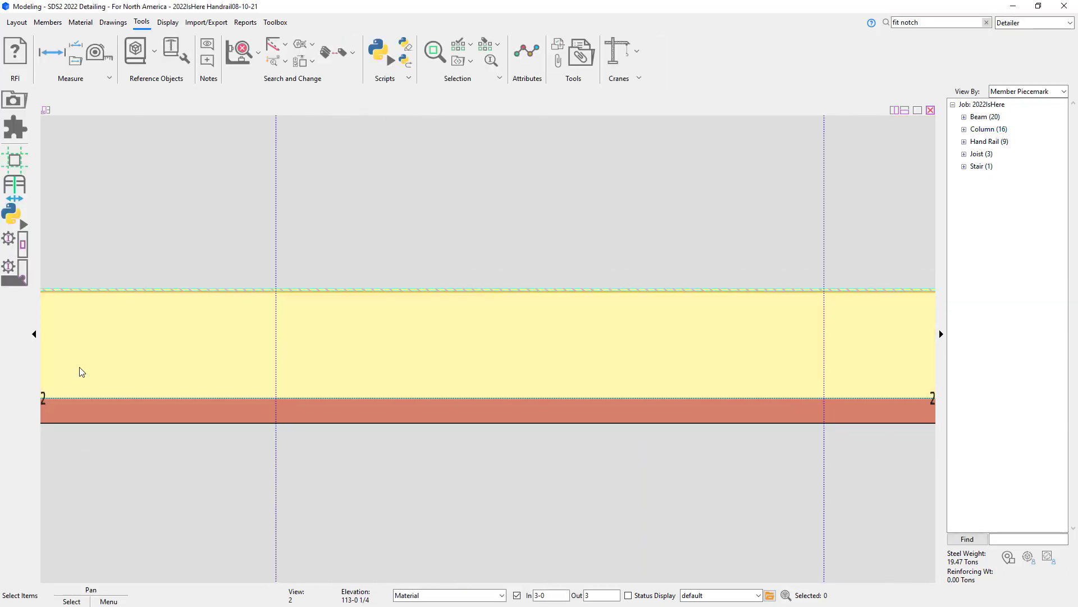
{"action": "scroll", "coordinate": [79, 367], "scroll_direction": "down", "scroll_amount": 7}
{"action": "scroll", "coordinate": [742, 405], "scroll_direction": "up", "scroll_amount": 8}
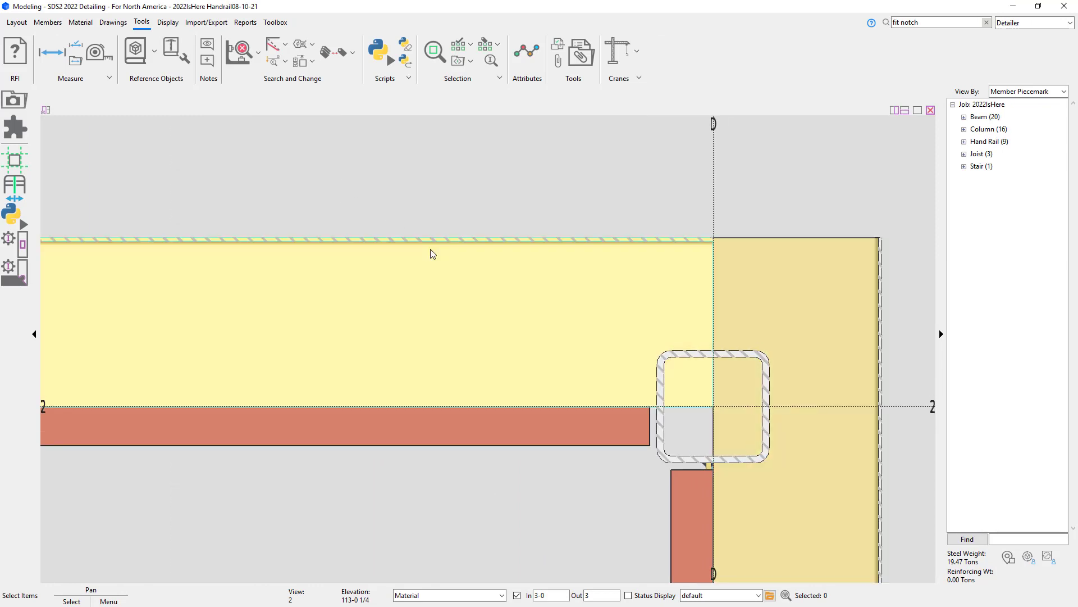
{"action": "left_click", "coordinate": [629, 381]}
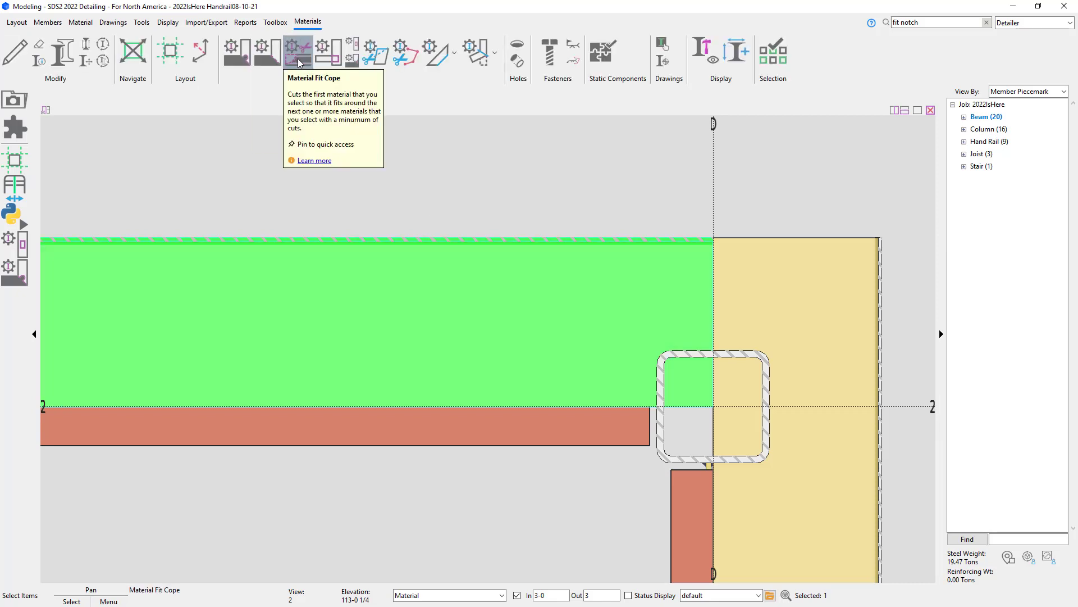
{"action": "left_click", "coordinate": [299, 62]}
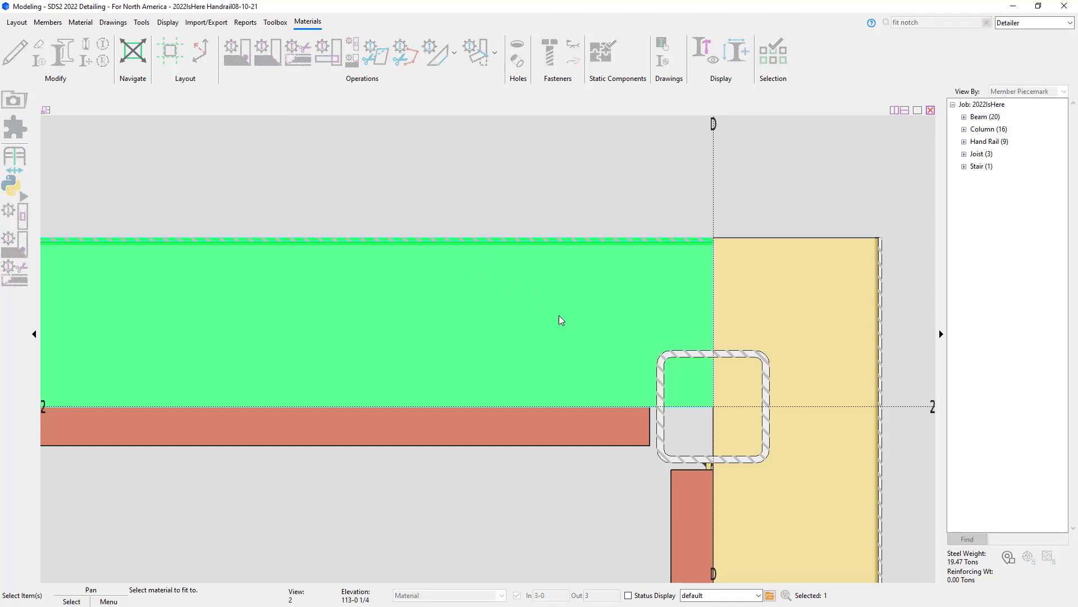
{"action": "left_click", "coordinate": [662, 383]}
{"action": "right_click", "coordinate": [579, 216]}
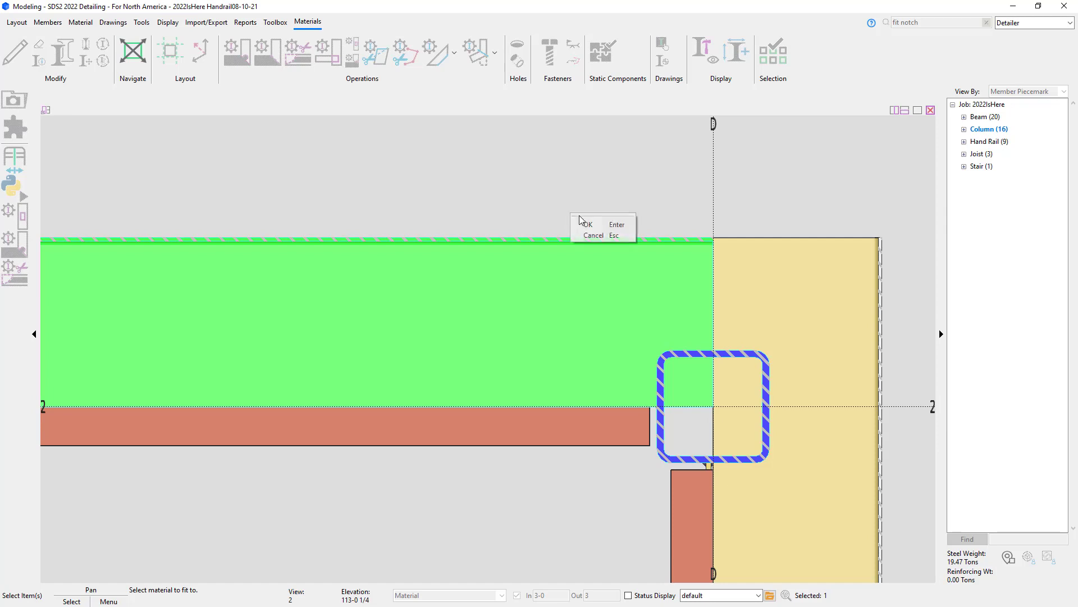
{"action": "left_click", "coordinate": [587, 224]}
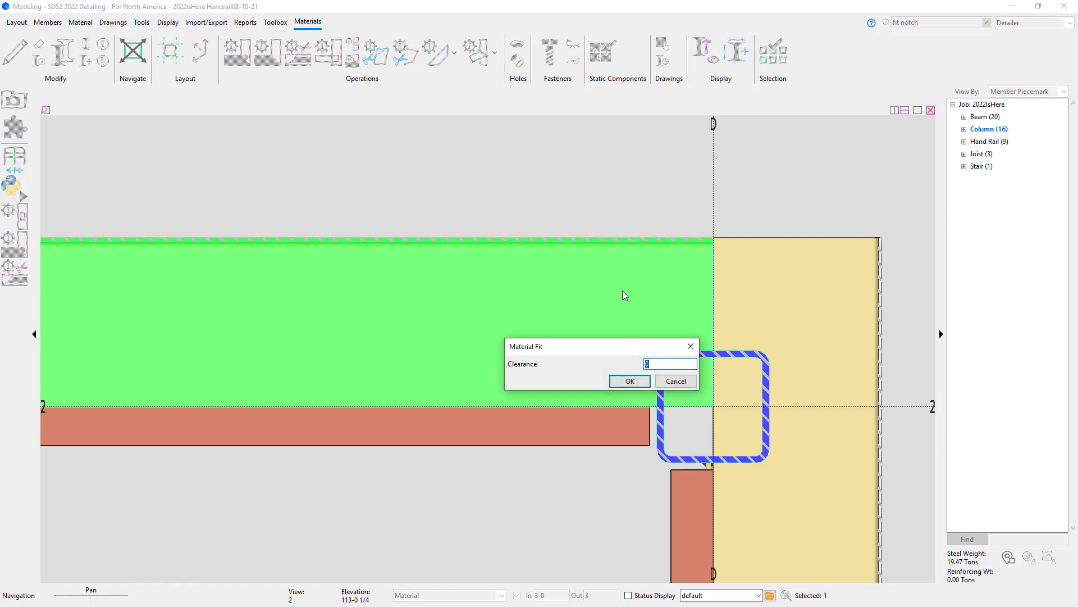
{"action": "type", "text": "1/2"}
{"action": "left_click", "coordinate": [630, 381]}
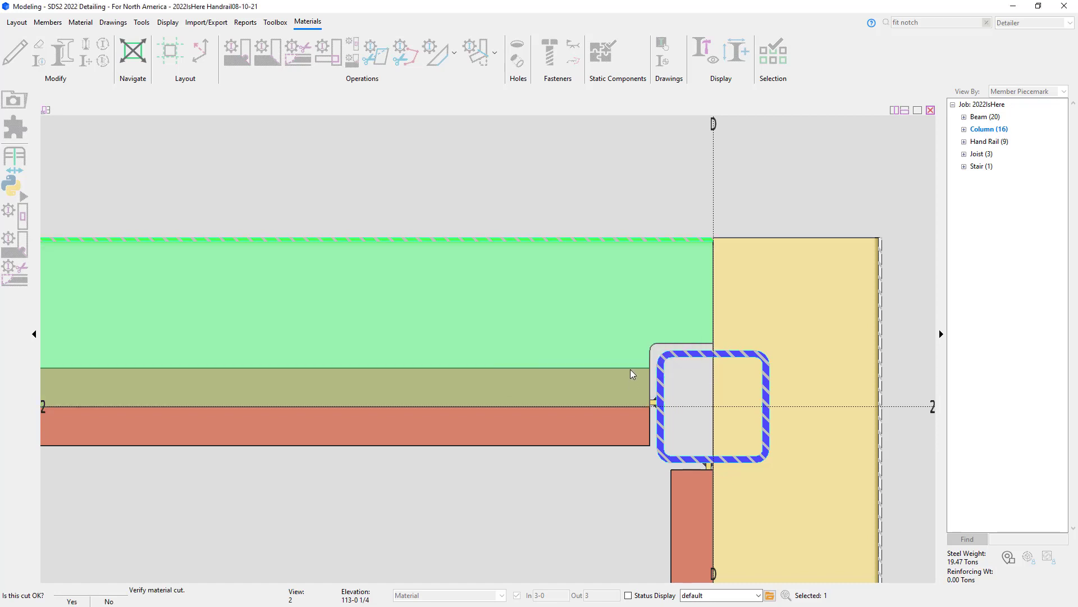
{"action": "left_click", "coordinate": [589, 183]}
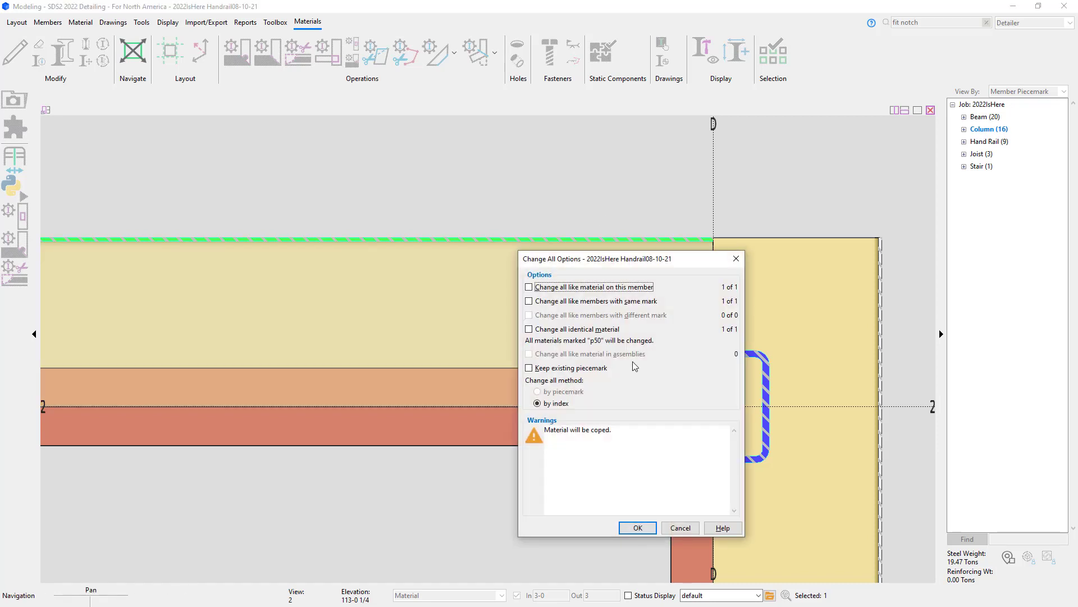
{"action": "left_click", "coordinate": [638, 531]}
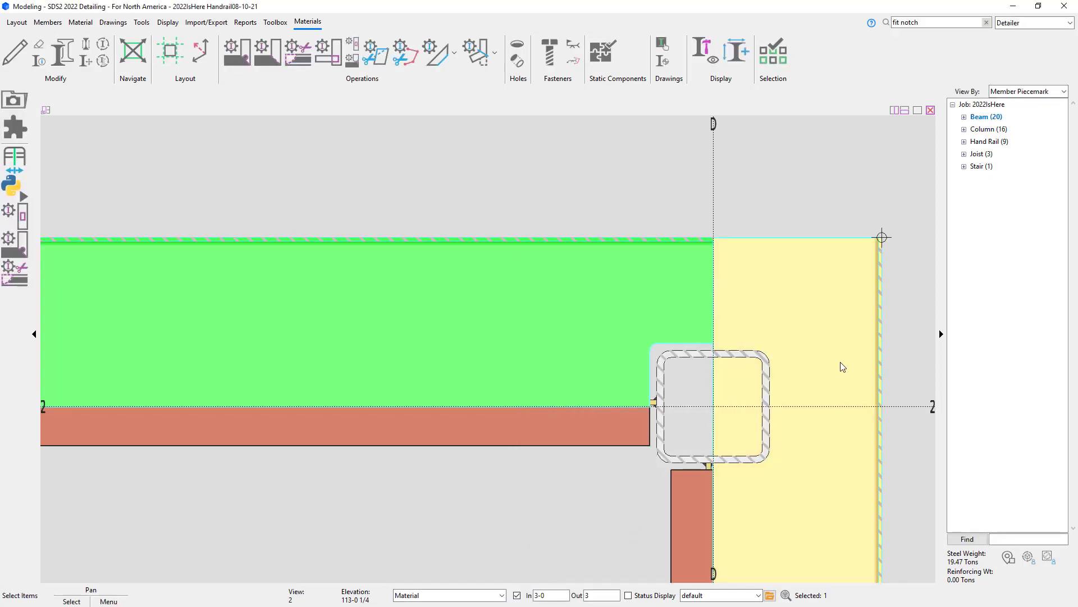
{"action": "left_click", "coordinate": [633, 189]}
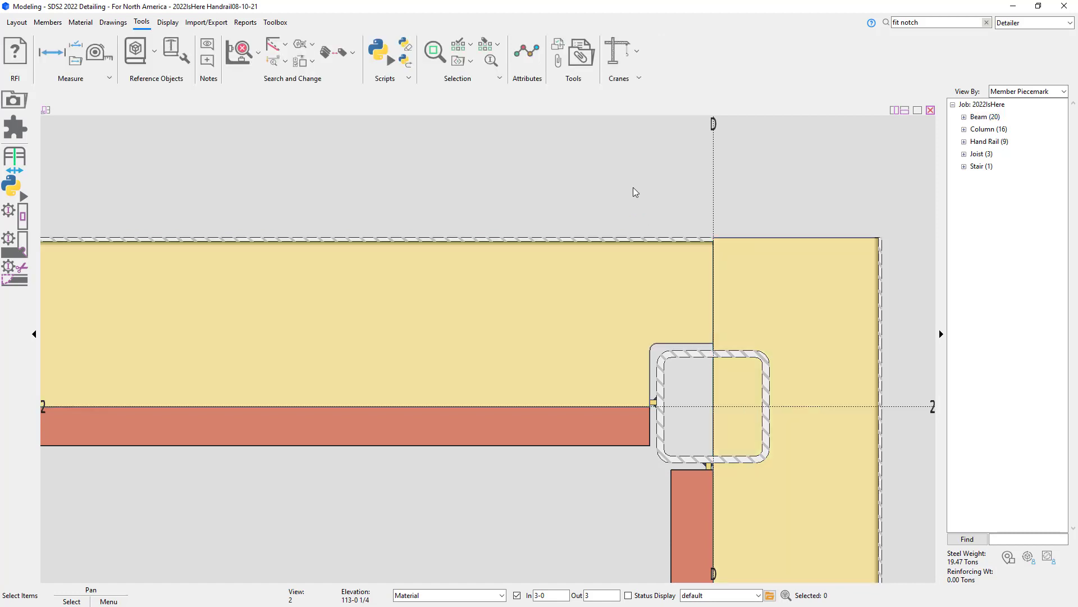
Cope the bent plate along grid D around the same square tube column using Material Fit Cope with 1/2 clearance.
{"action": "left_click", "coordinate": [858, 308]}
{"action": "left_click", "coordinate": [21, 278]}
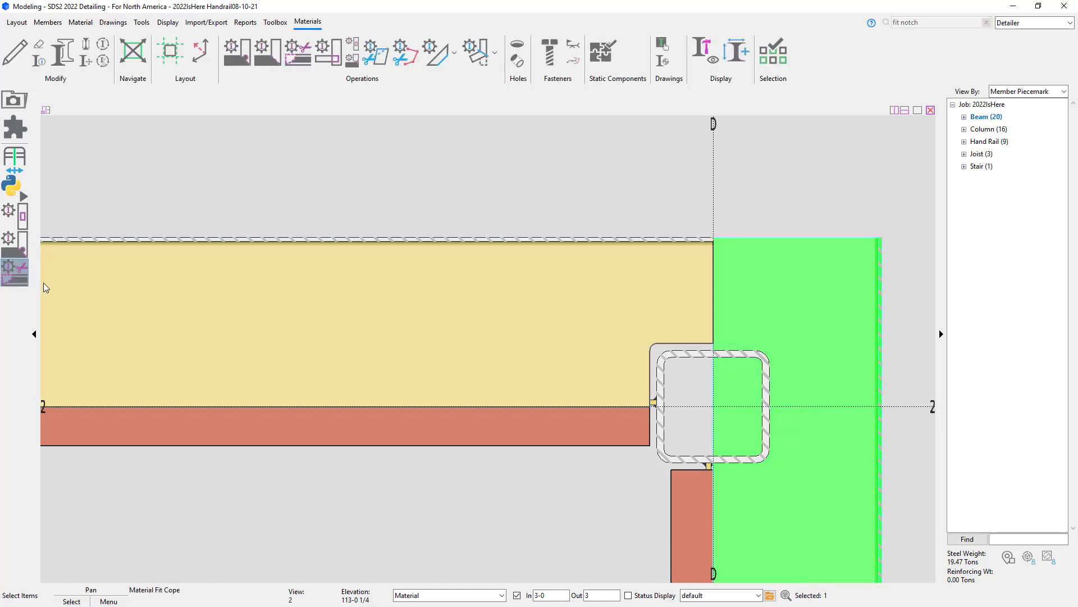
{"action": "left_click", "coordinate": [666, 456]}
{"action": "right_click", "coordinate": [621, 496]}
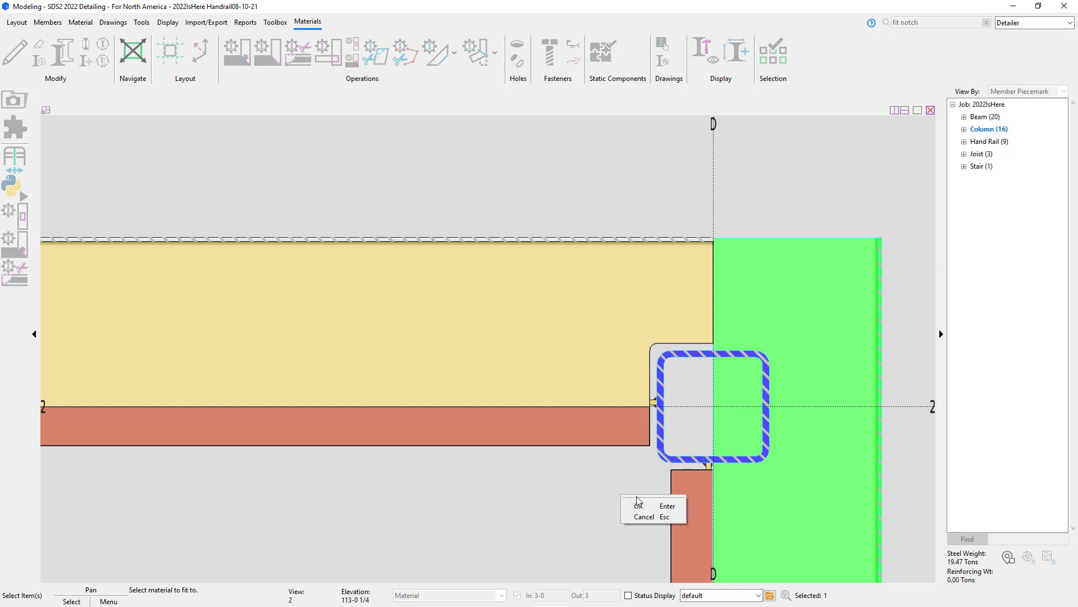
{"action": "left_click", "coordinate": [638, 502]}
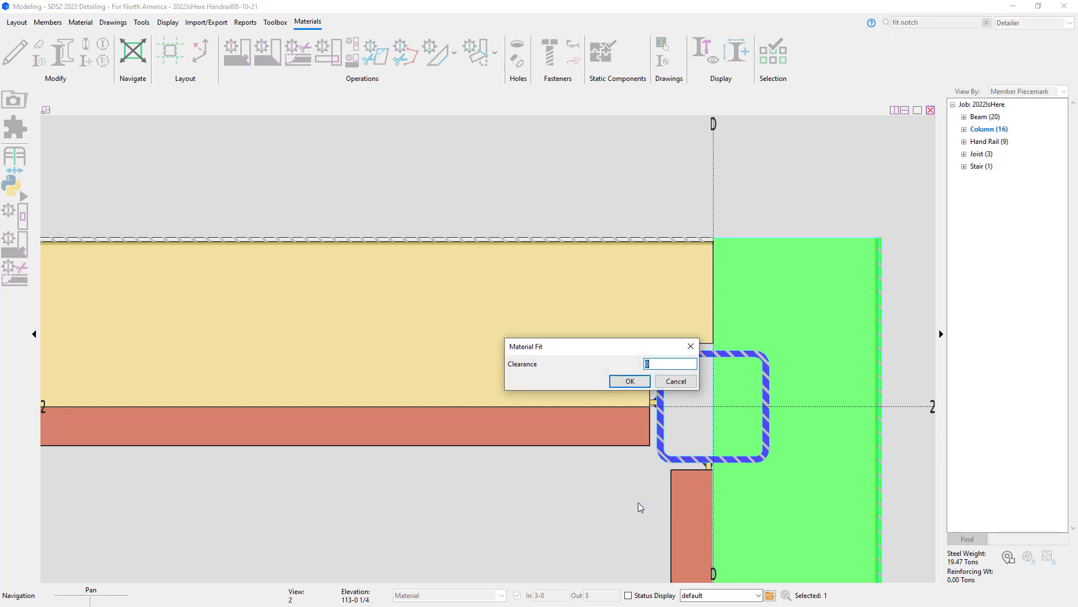
{"action": "type", "text": "1/2"}
{"action": "left_click", "coordinate": [628, 381]}
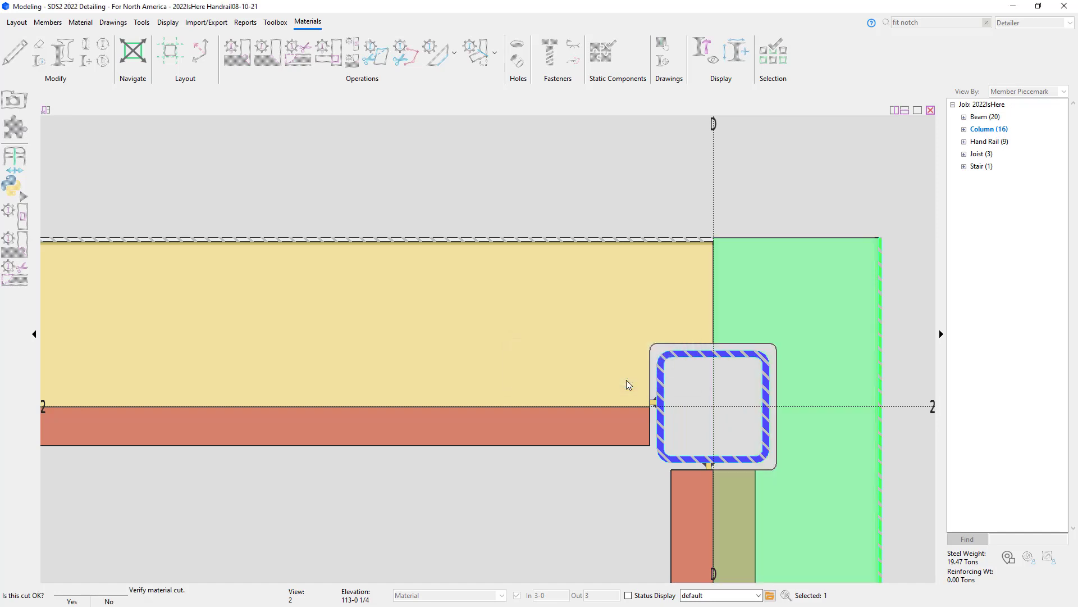
{"action": "left_click", "coordinate": [571, 535]}
{"action": "left_click", "coordinate": [625, 528]}
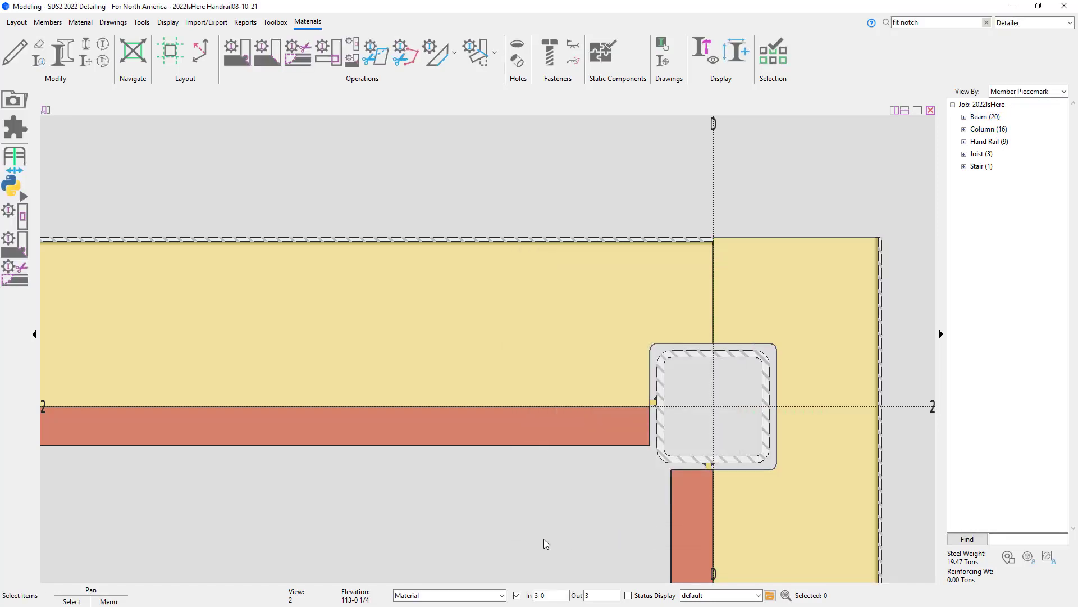
Show the coped corner at the square tube column in 3D with the view's Out depth set to 8.
{"action": "scroll", "coordinate": [573, 528], "scroll_direction": "down", "scroll_amount": 3}
{"action": "middle_click_drag", "start_coordinate": [609, 464], "coordinate": [535, 356], "text": "shift"}
{"action": "left_click", "coordinate": [535, 356]}
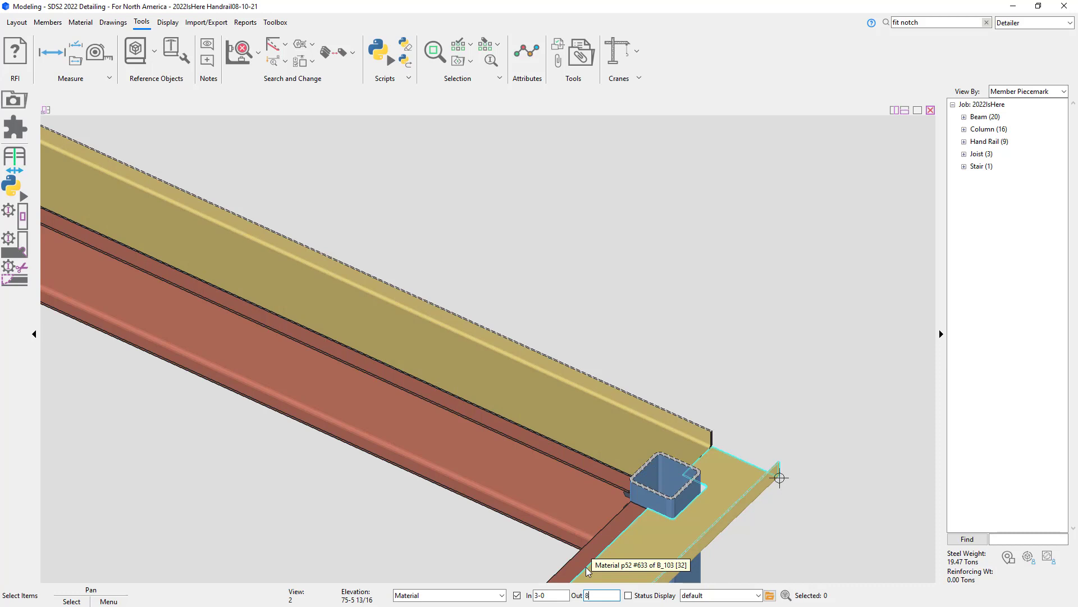
{"action": "left_click", "coordinate": [585, 568]}
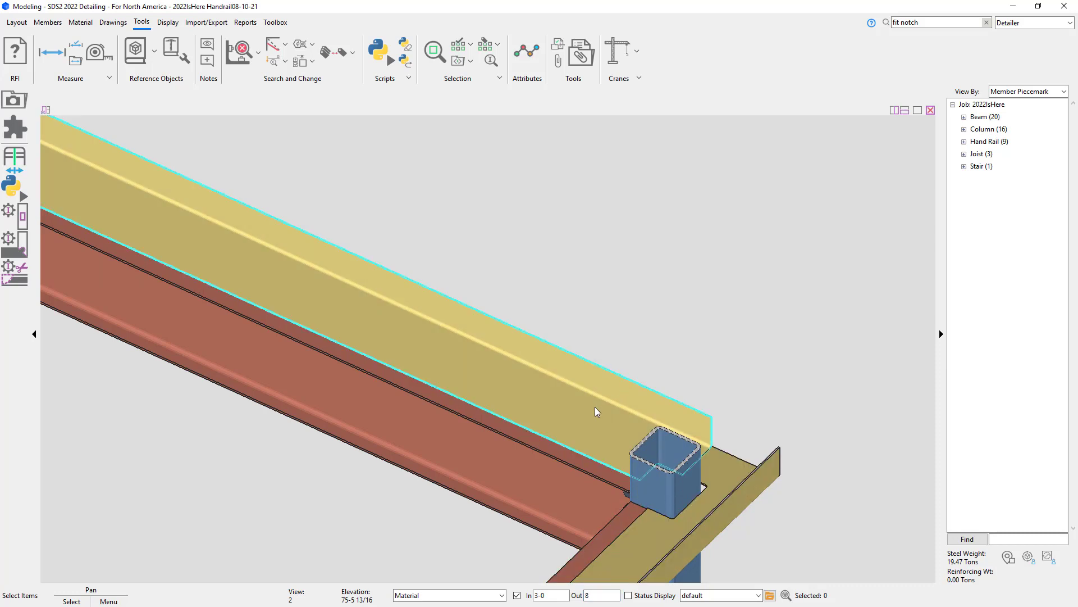
Set the material thickness of the bent plate along grid 2 to 1/2 and apply the change.
{"action": "left_click", "coordinate": [595, 406]}
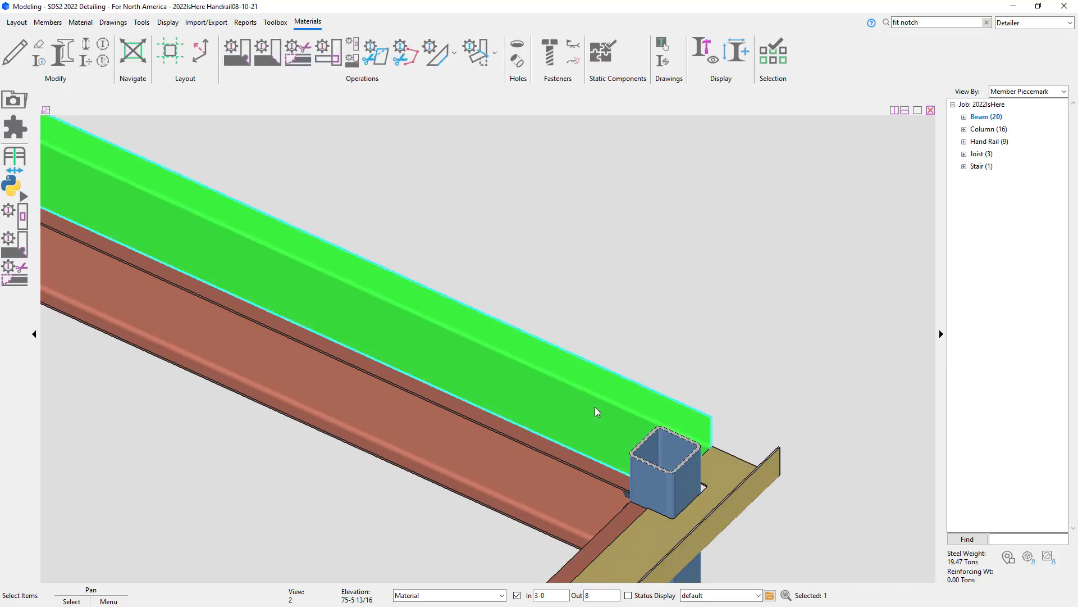
{"action": "middle_click_drag", "start_coordinate": [645, 470], "coordinate": [796, 451]}
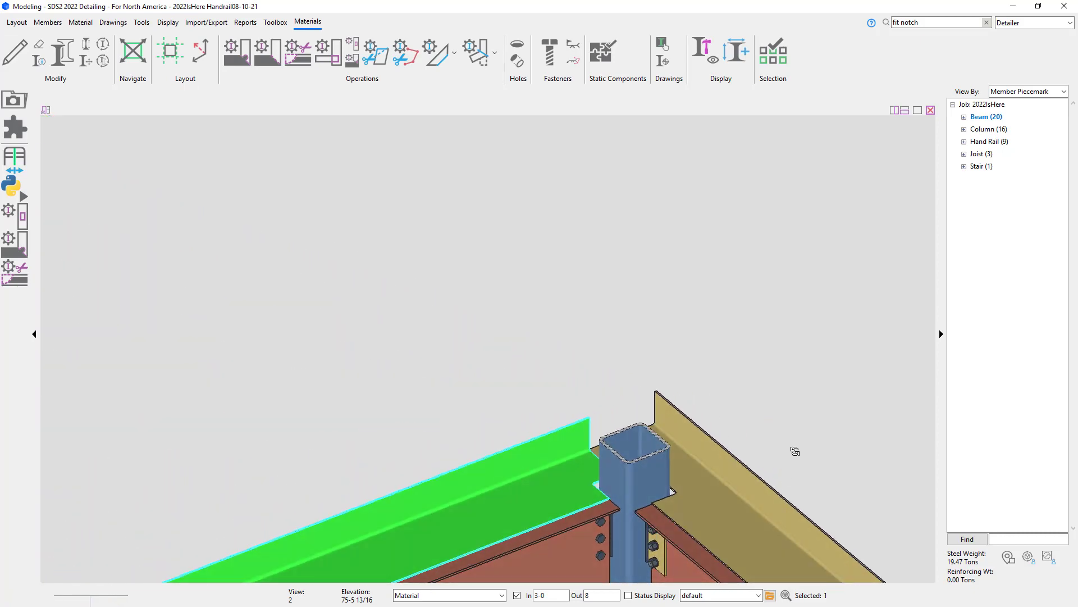
{"action": "double_click", "coordinate": [532, 493]}
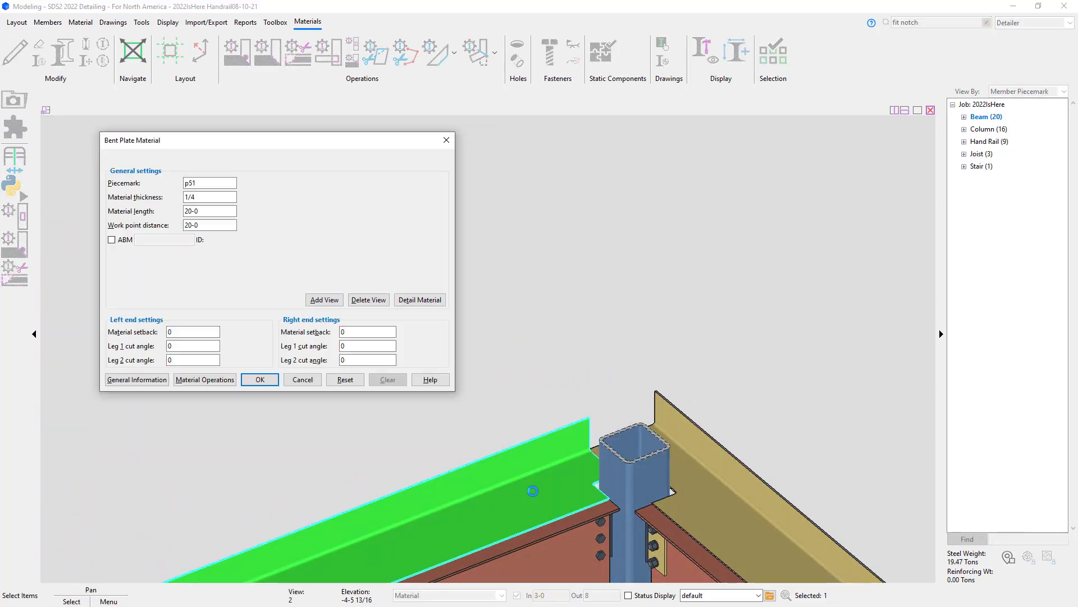
{"action": "left_click", "coordinate": [206, 197]}
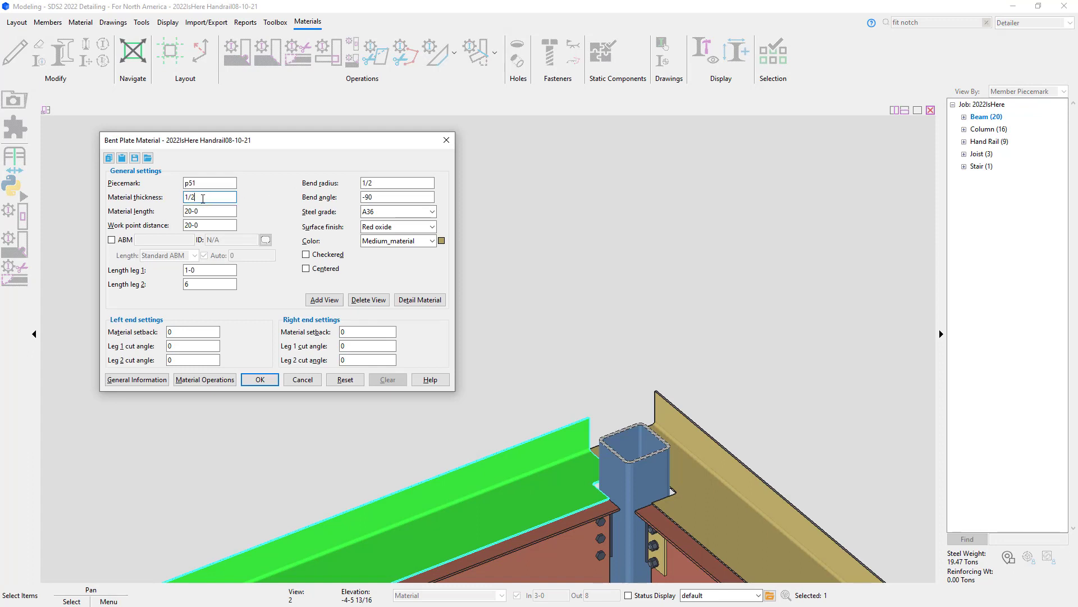
{"action": "left_click", "coordinate": [260, 379]}
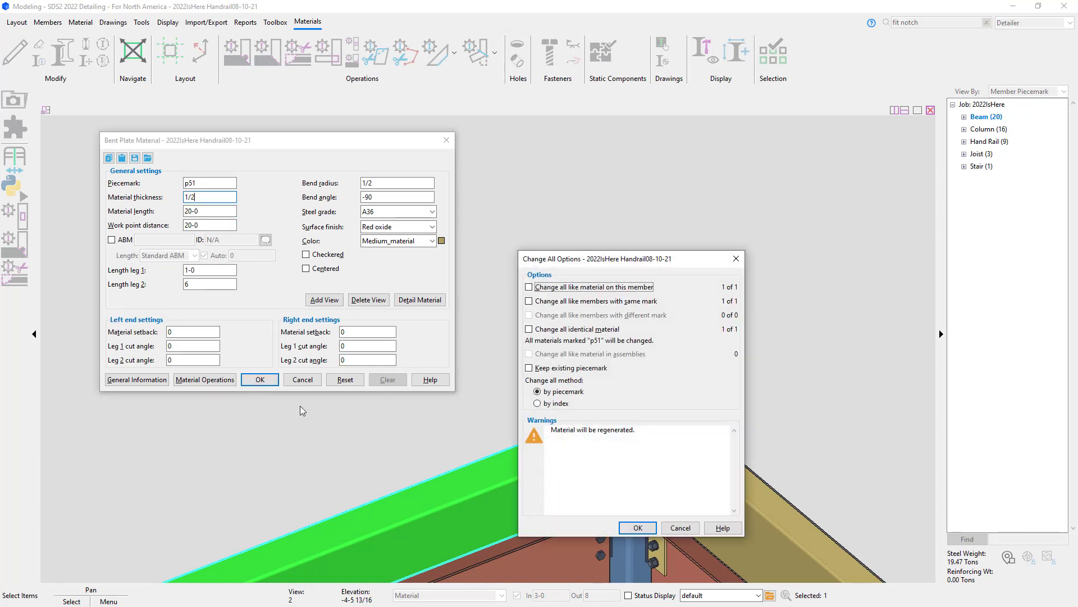
{"action": "left_click", "coordinate": [624, 525]}
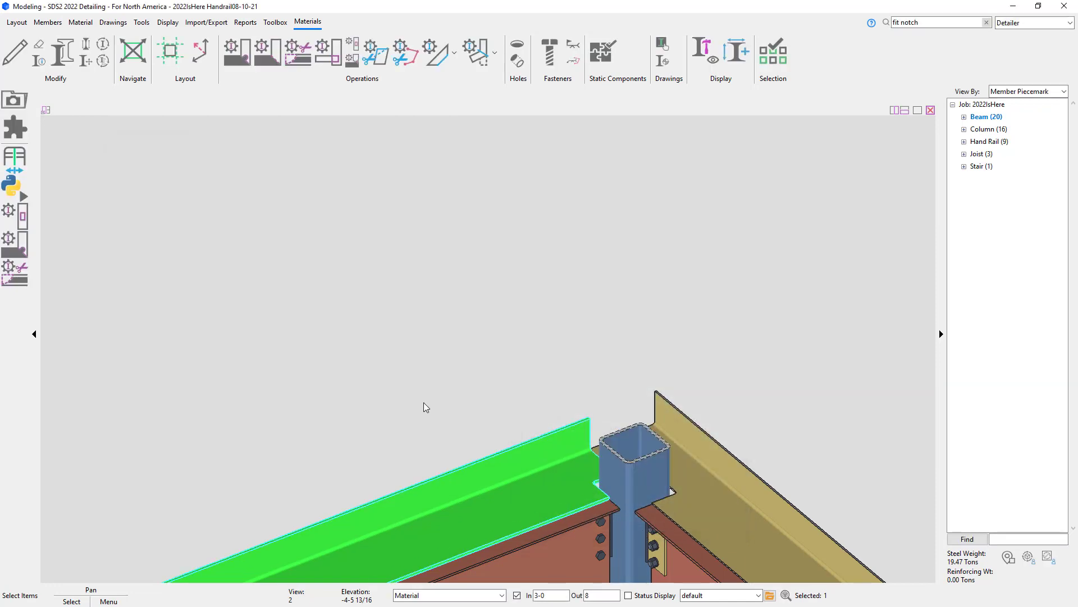
Set the material thickness of the bent plate along grid D to 1/2 and apply the change.
{"action": "scroll", "coordinate": [587, 503], "scroll_direction": "up", "scroll_amount": 4}
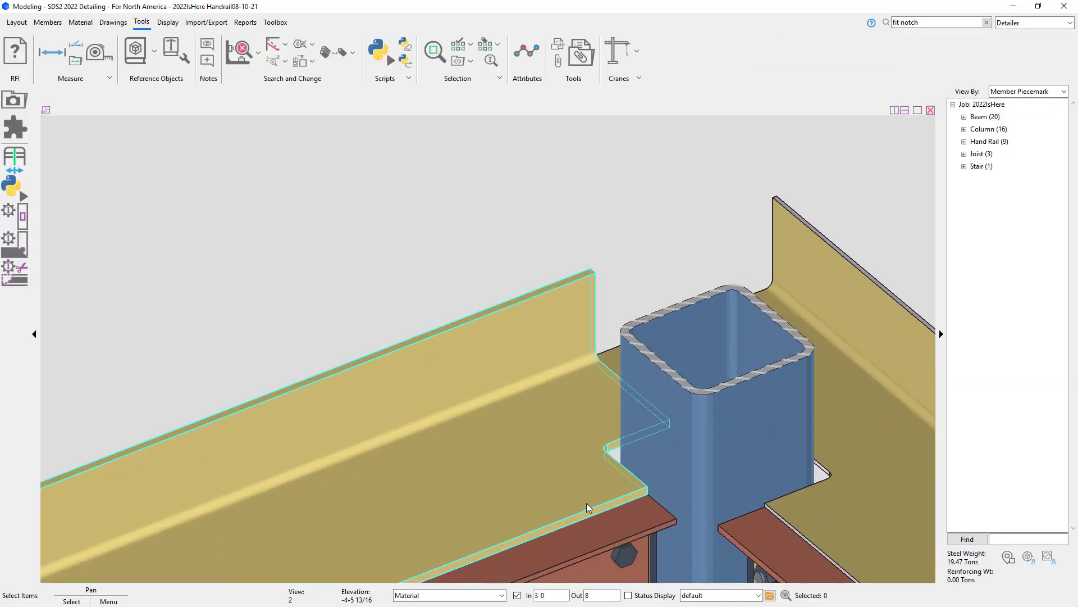
{"action": "middle_click_drag", "start_coordinate": [584, 504], "coordinate": [663, 500]}
{"action": "left_click", "coordinate": [815, 488]}
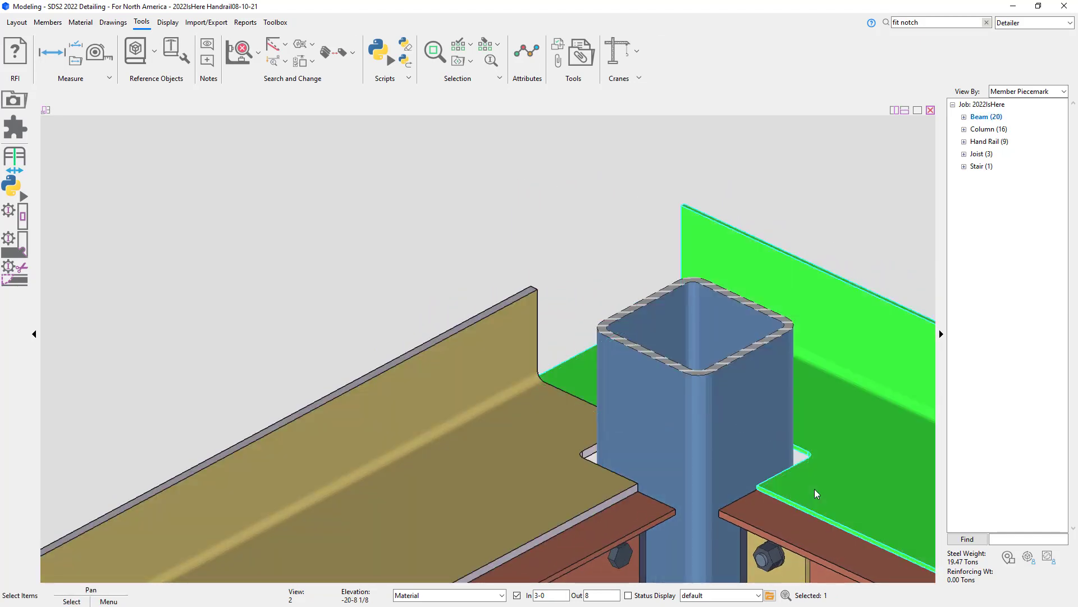
{"action": "double_click", "coordinate": [756, 496]}
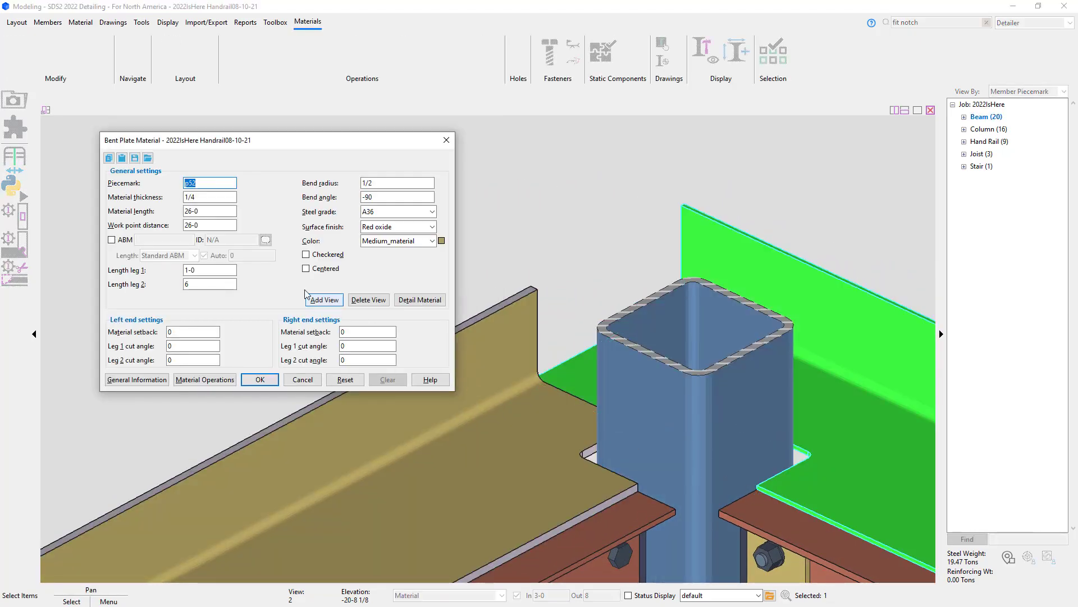
{"action": "left_click", "coordinate": [205, 197]}
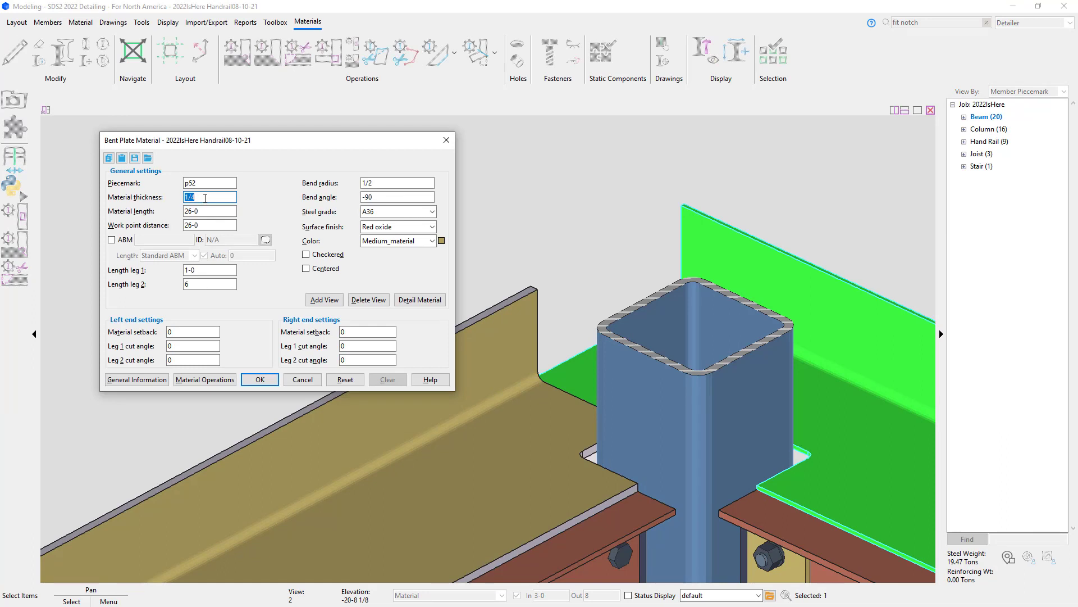
{"action": "left_click", "coordinate": [205, 198]}
{"action": "left_click", "coordinate": [260, 379]}
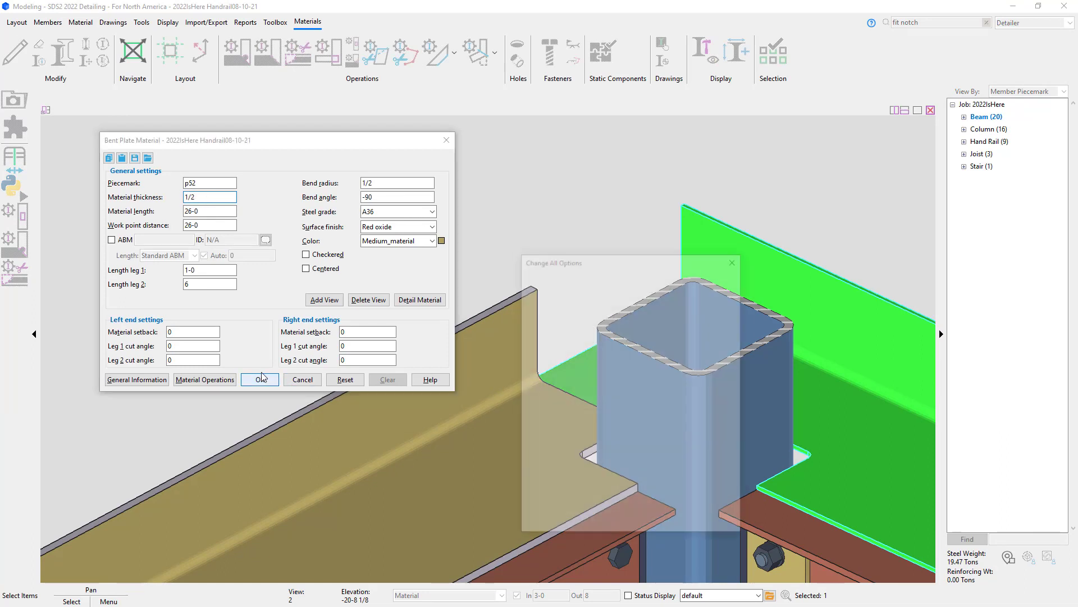
{"action": "left_click", "coordinate": [637, 527]}
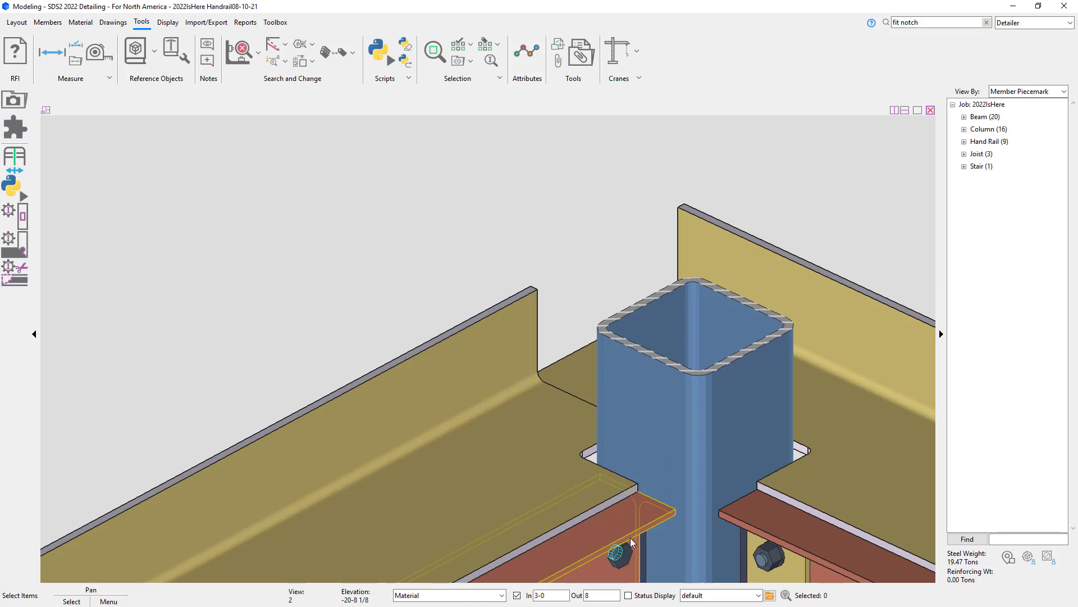
Expand beam B_102 in the member piecemark tree down to the operations listed under plate p53.
{"action": "left_click", "coordinate": [964, 117]}
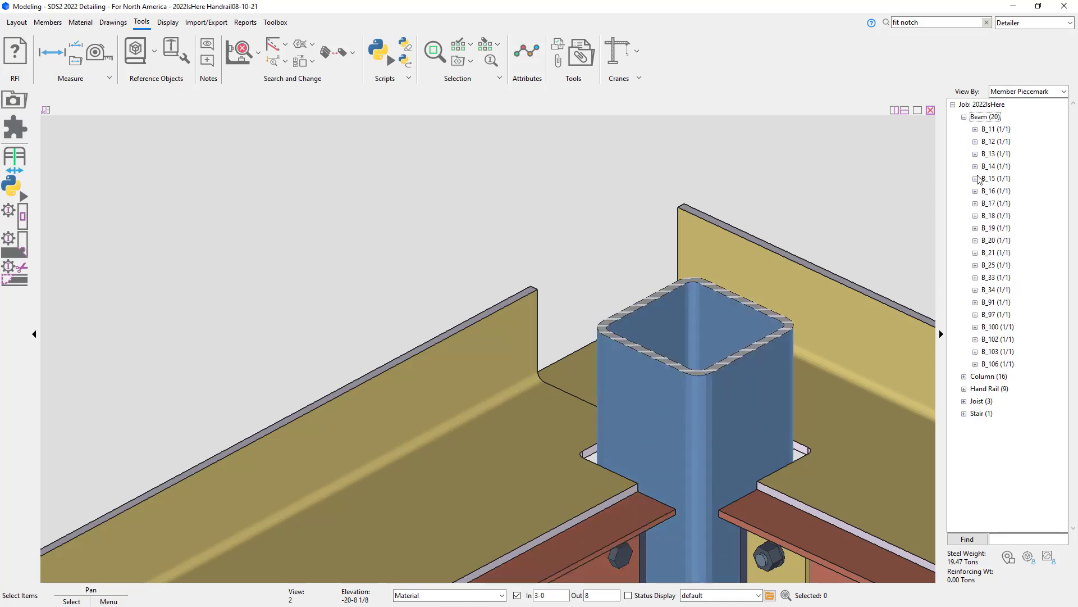
{"action": "left_click", "coordinate": [975, 340]}
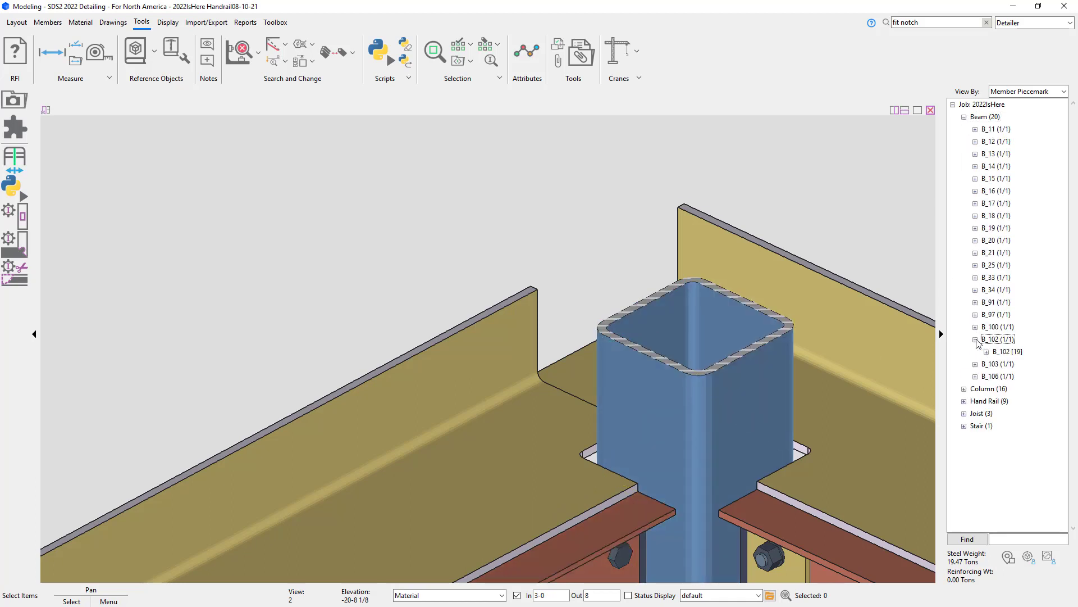
{"action": "left_click", "coordinate": [987, 352]}
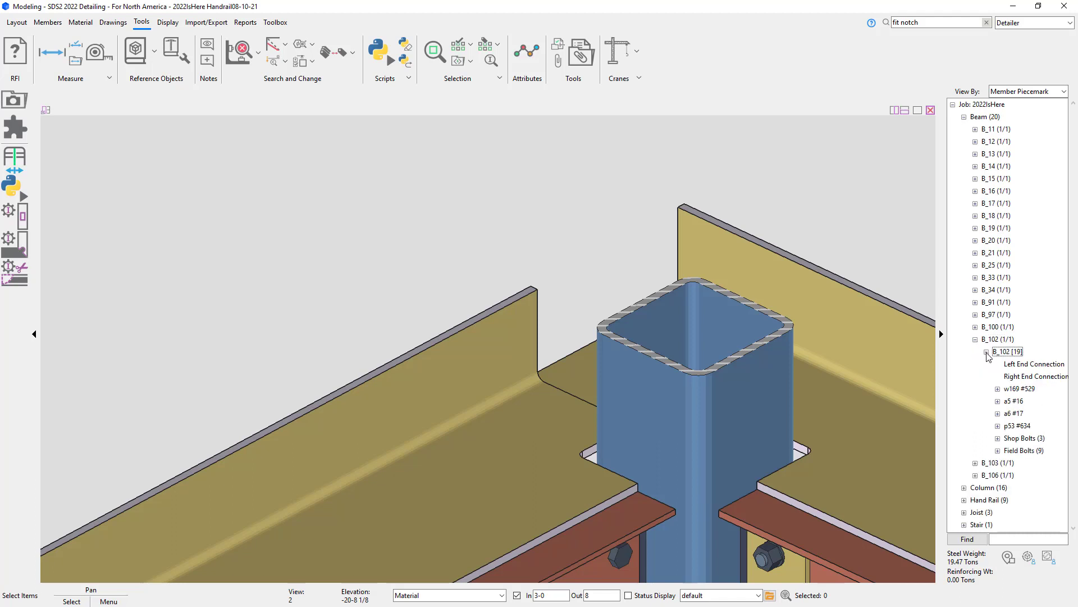
{"action": "left_click", "coordinate": [999, 426]}
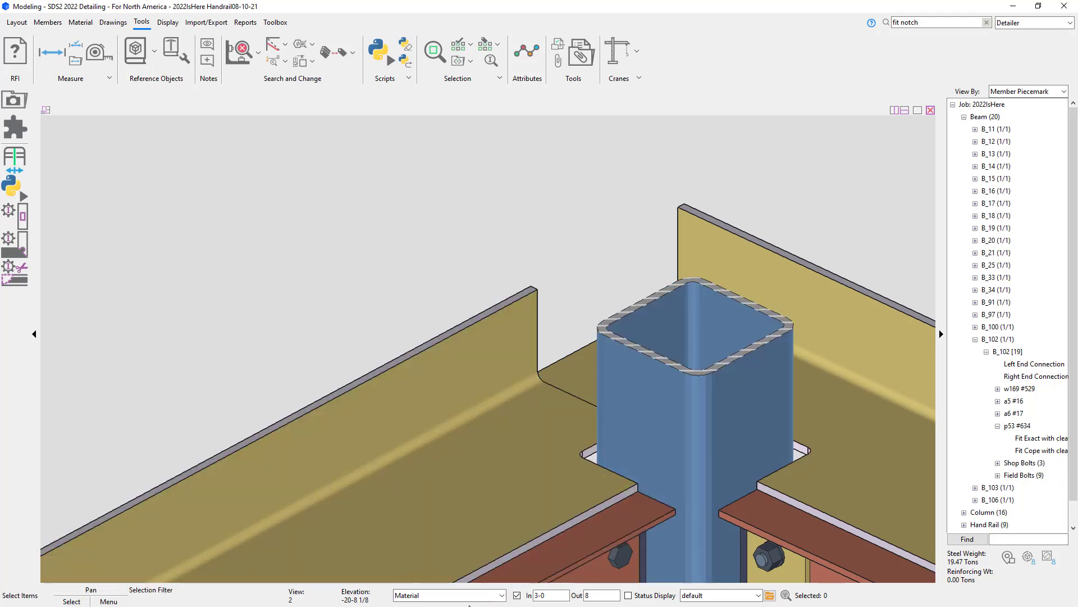
Set the selection filter to Material Operations and highlight plate p53's Fit Exact and Fit Cope operations one after the other.
{"action": "left_click", "coordinate": [501, 595]}
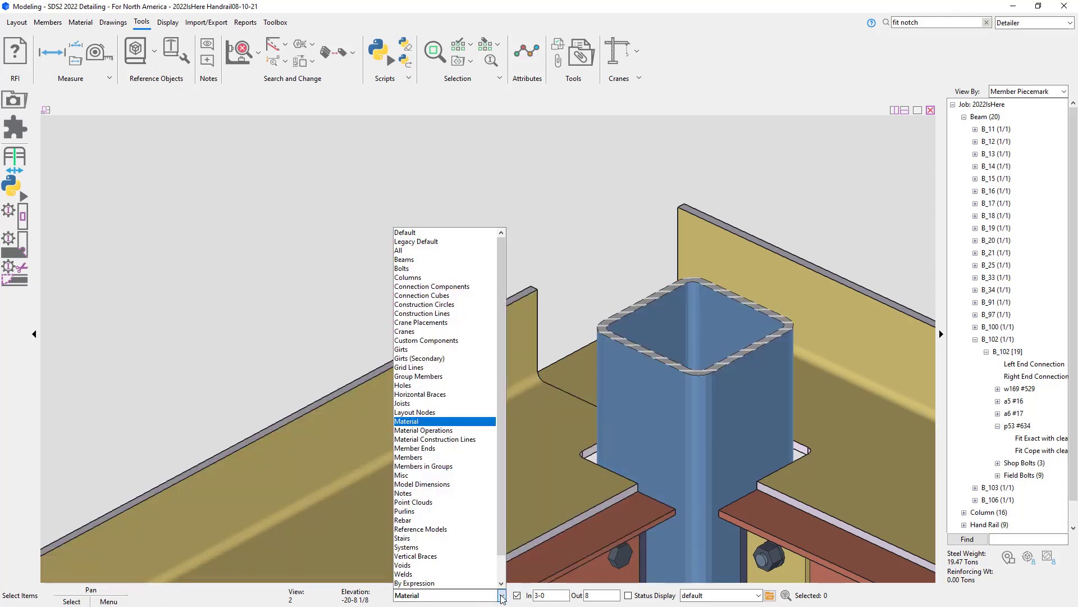
{"action": "left_click", "coordinate": [447, 431]}
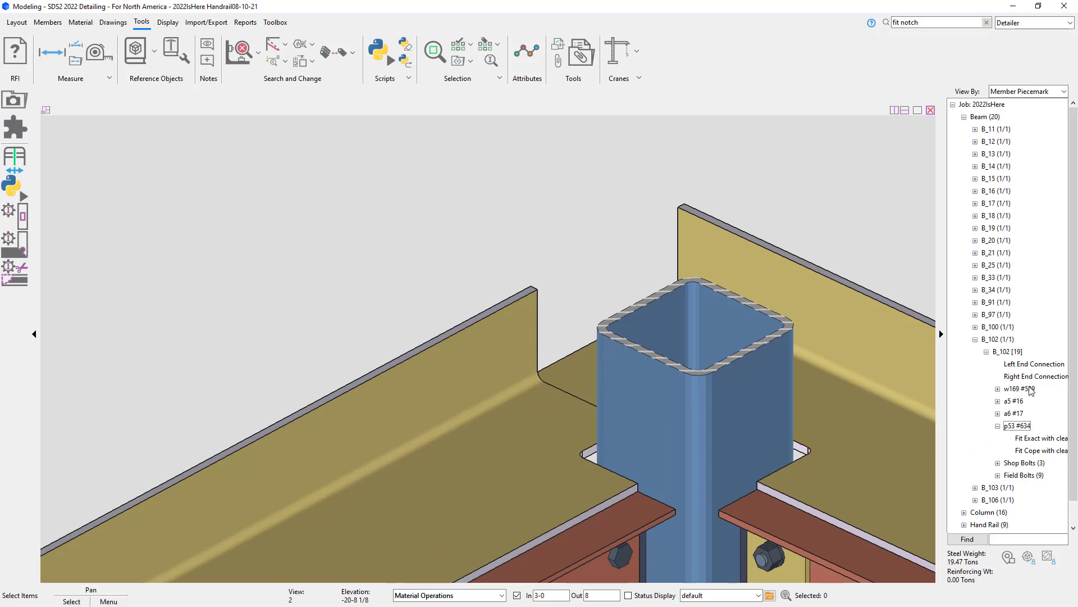
{"action": "left_click", "coordinate": [1031, 440]}
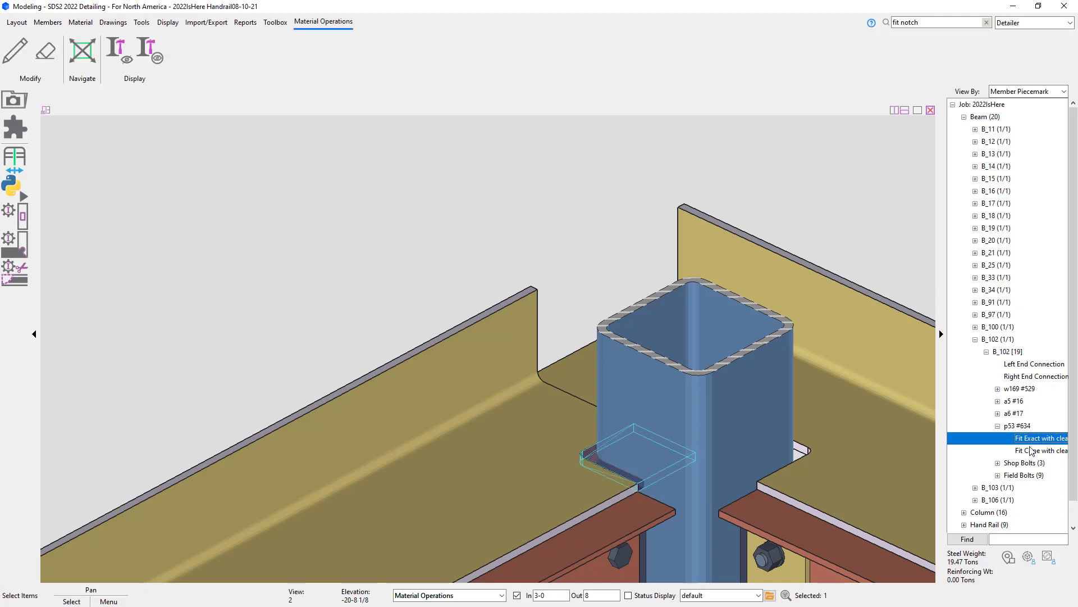
{"action": "left_click", "coordinate": [1032, 450]}
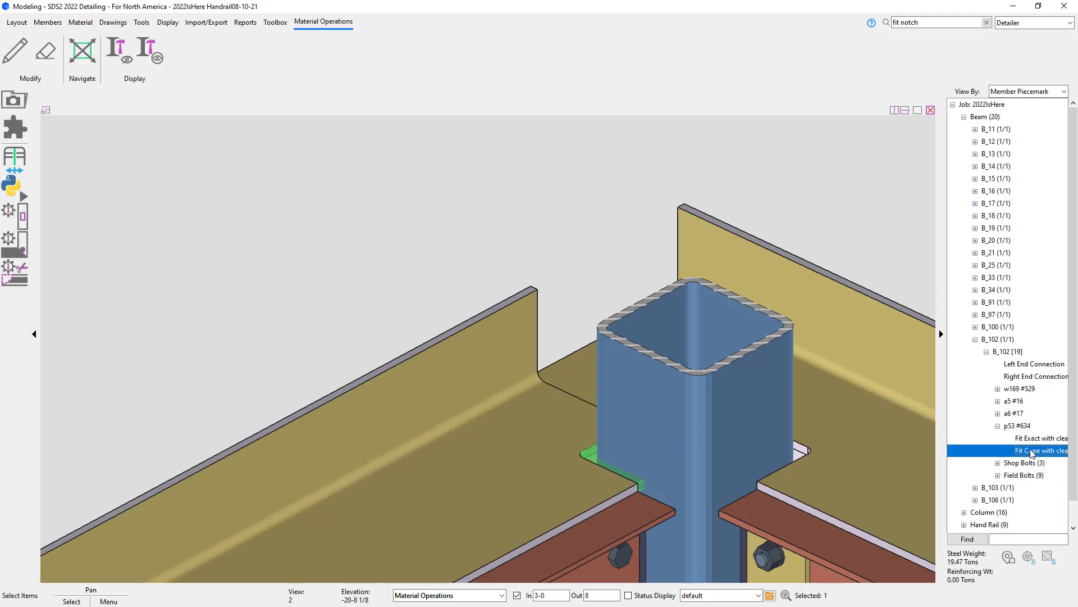
Set the clearance of the bent plate's Fit Cope at the square tube column to 1/4 and apply the change.
{"action": "double_click", "coordinate": [591, 458]}
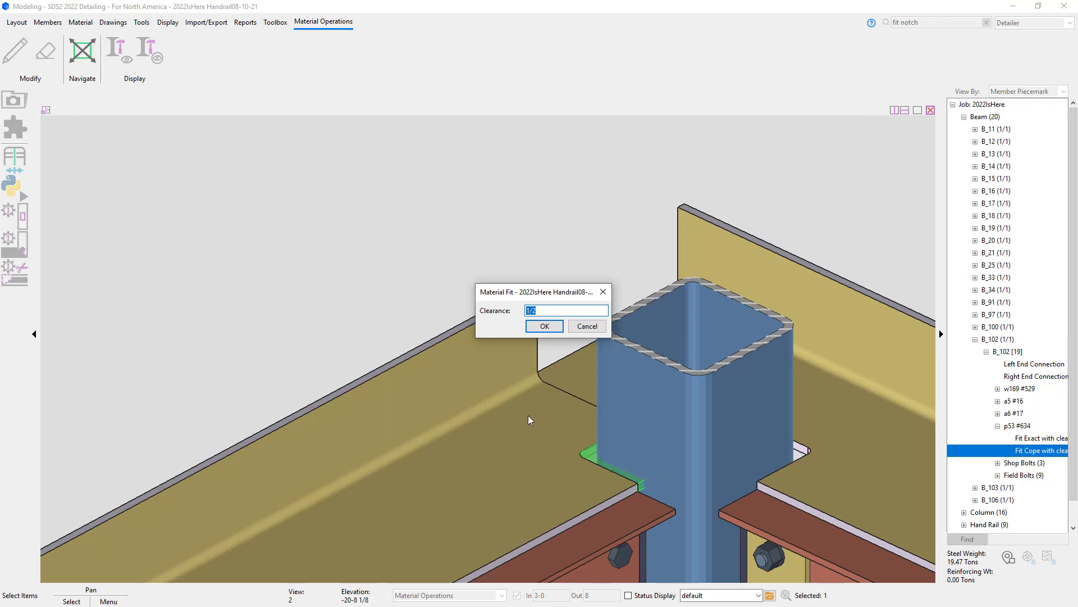
{"action": "type", "text": "1/4"}
{"action": "left_click", "coordinate": [559, 326]}
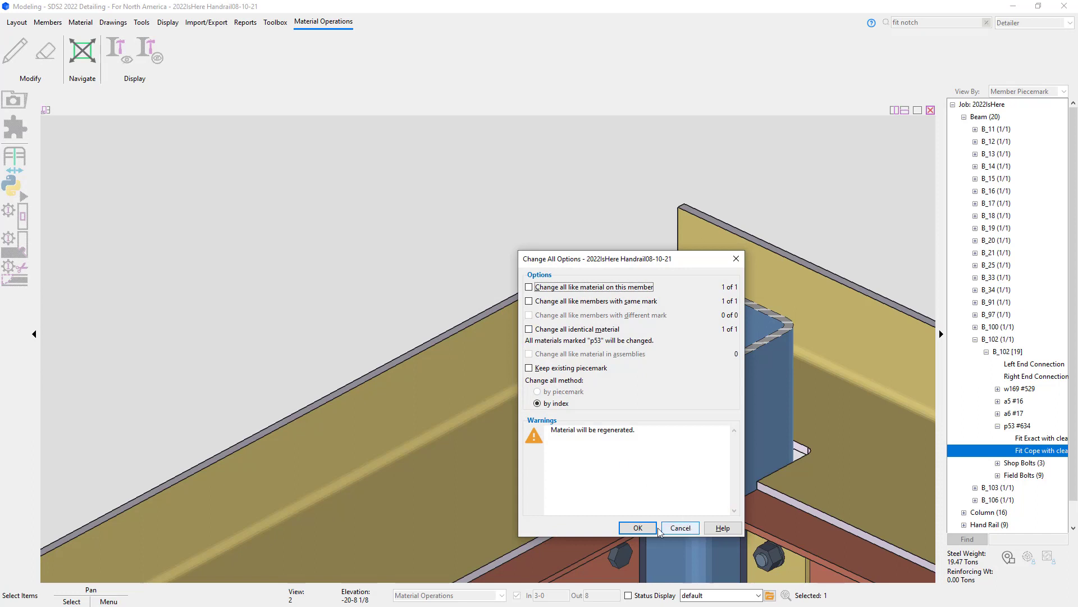
{"action": "left_click", "coordinate": [652, 528]}
{"action": "left_click", "coordinate": [275, 314]}
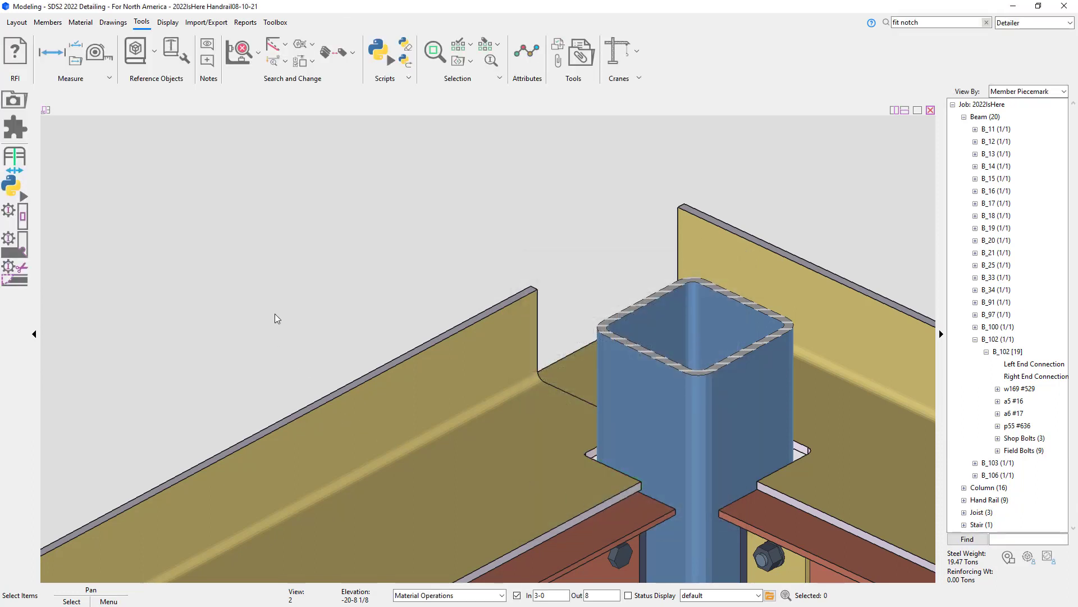
Show the material operations of the edited bent plate on beam B_102 in the 3D view.
{"action": "left_click", "coordinate": [164, 25]}
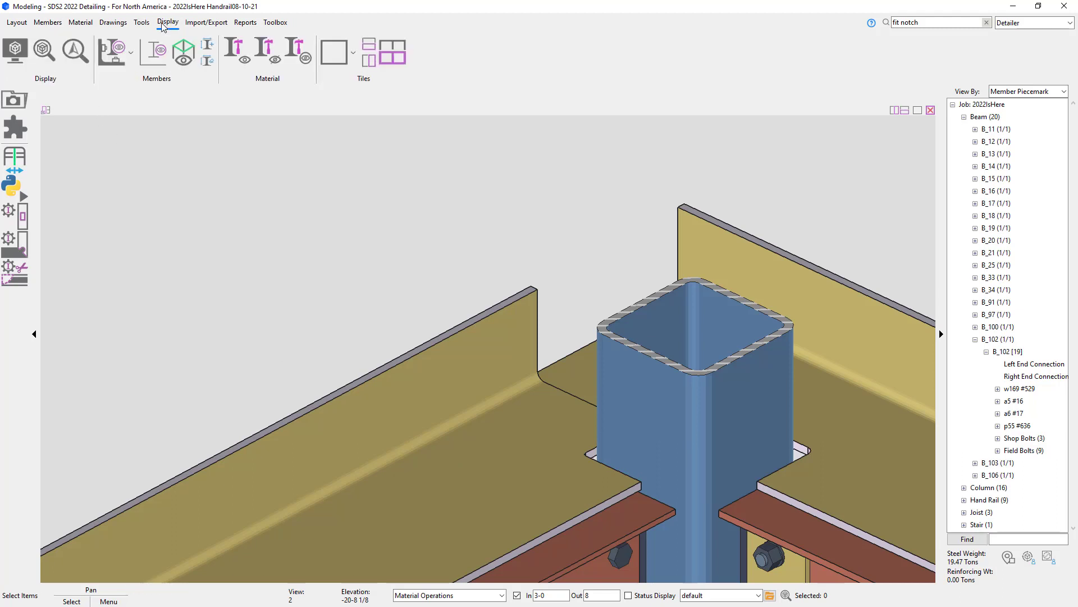
{"action": "left_click", "coordinate": [229, 51]}
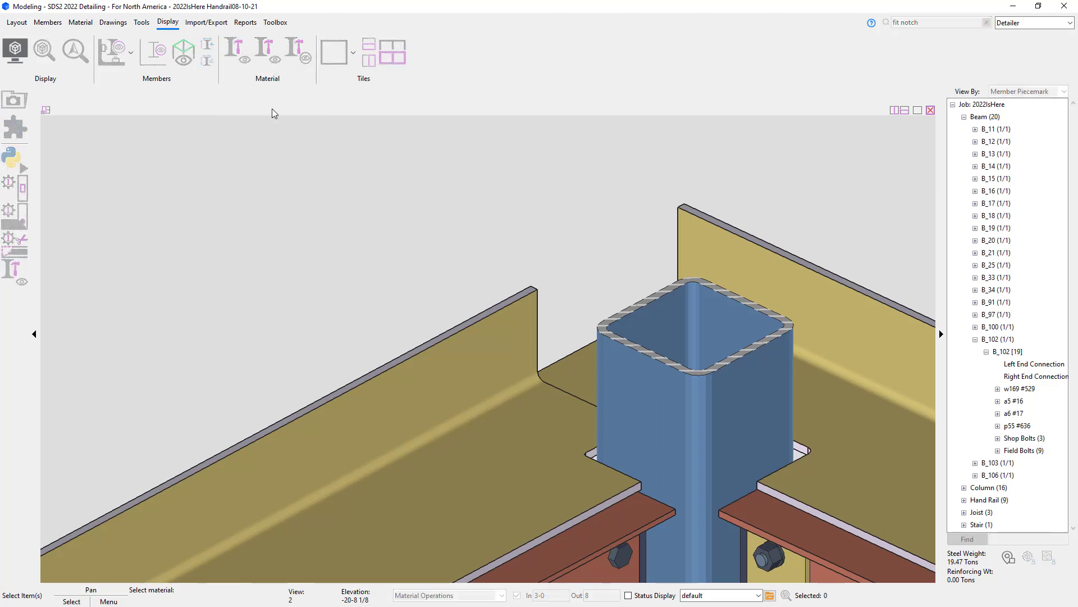
{"action": "left_click", "coordinate": [447, 377]}
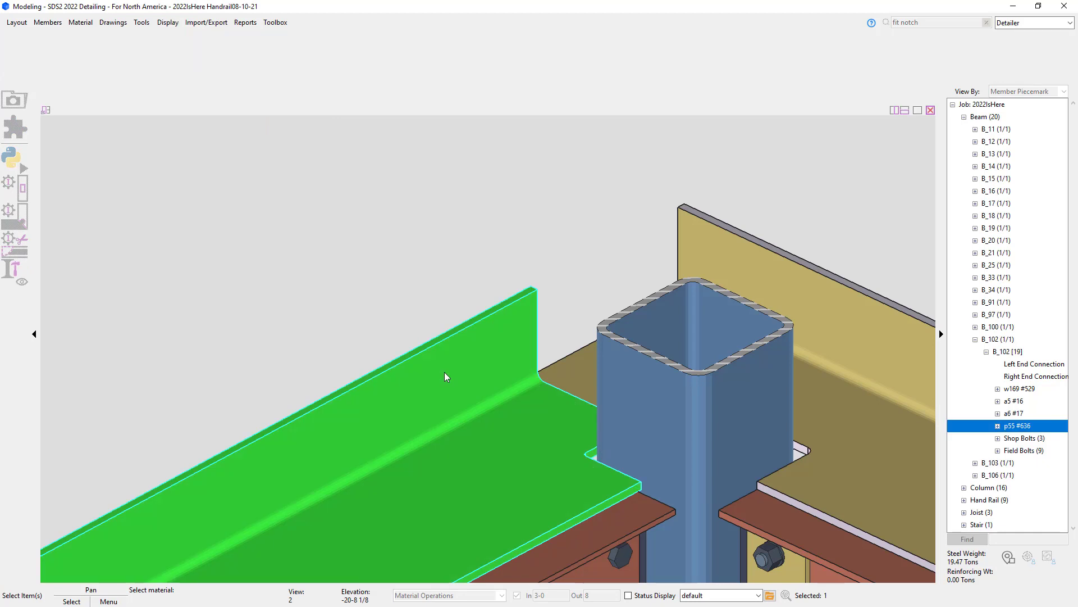
{"action": "right_click", "coordinate": [357, 254]}
{"action": "left_click", "coordinate": [373, 264]}
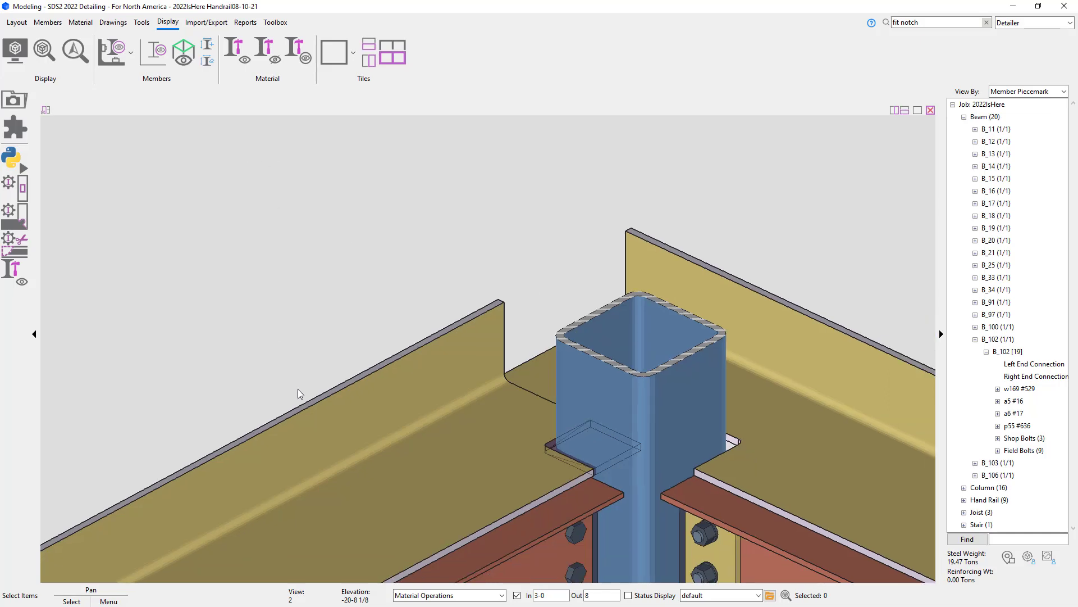
Set the clearance of the same bent plate's Fit Exact at the wide-flange column to 1/4 and apply the change.
{"action": "scroll", "coordinate": [301, 391], "scroll_direction": "down", "scroll_amount": 5}
{"action": "middle_click_drag", "start_coordinate": [283, 411], "coordinate": [921, 109]}
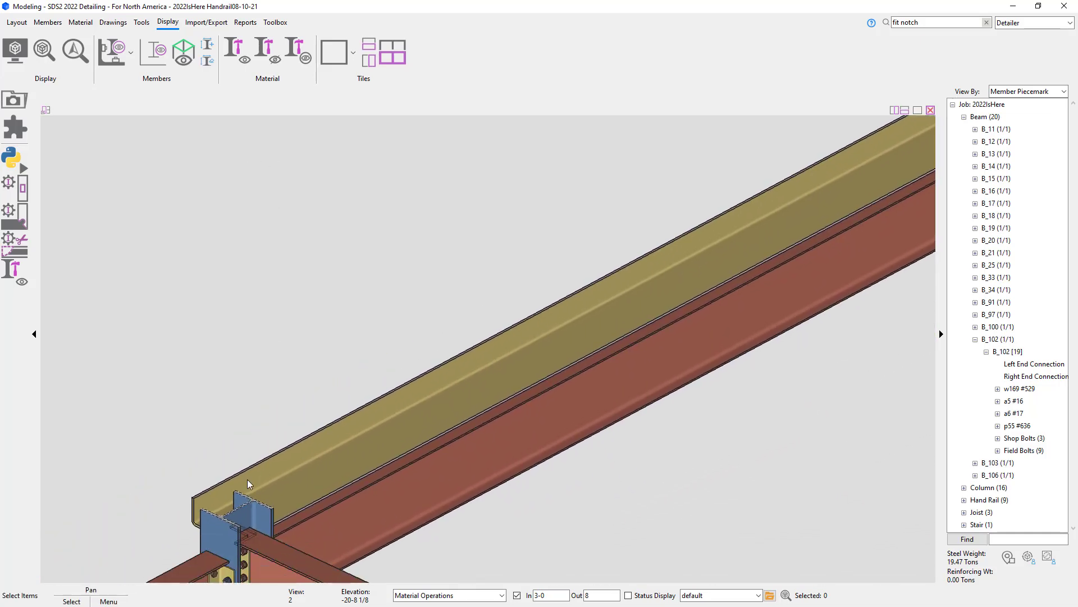
{"action": "scroll", "coordinate": [251, 523], "scroll_direction": "up", "scroll_amount": 3}
{"action": "middle_click_drag", "start_coordinate": [251, 528], "coordinate": [254, 561], "text": "shift"}
{"action": "scroll", "coordinate": [254, 561], "scroll_direction": "up", "scroll_amount": 4}
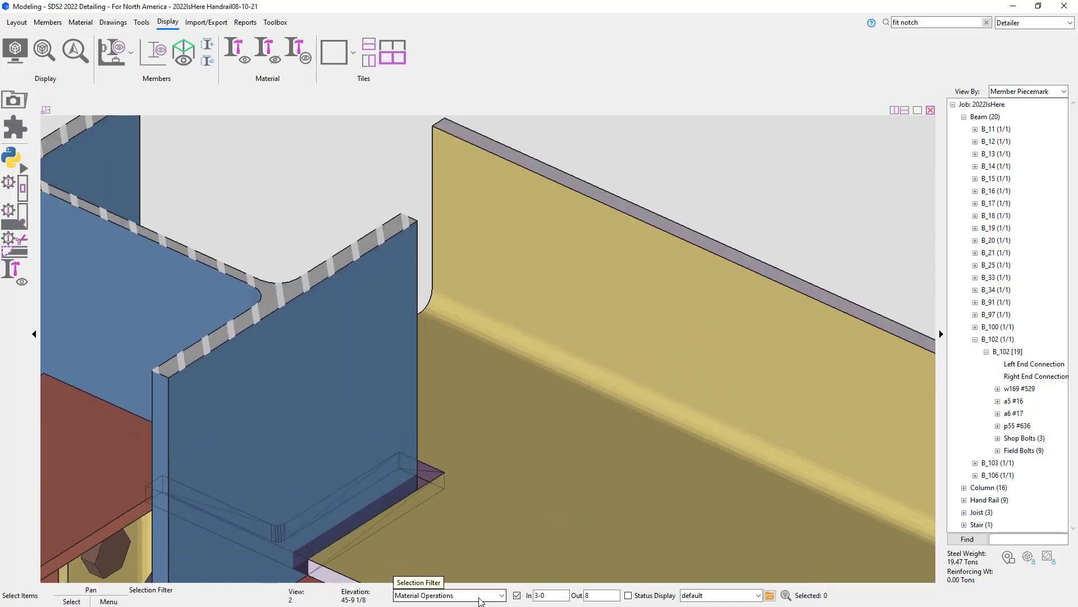
{"action": "left_click", "coordinate": [427, 478]}
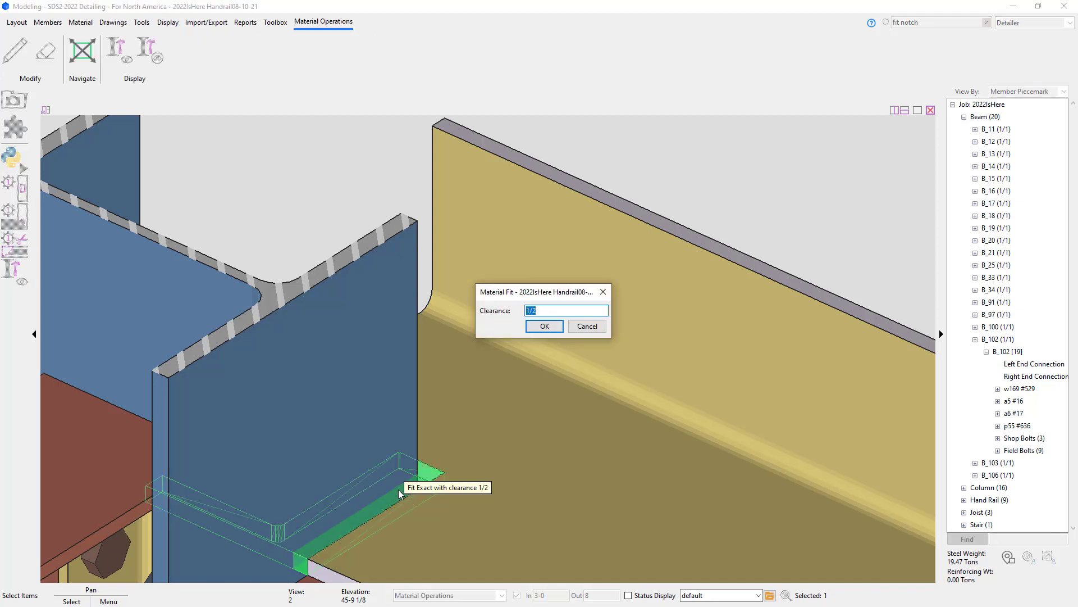
{"action": "type", "text": "1/4"}
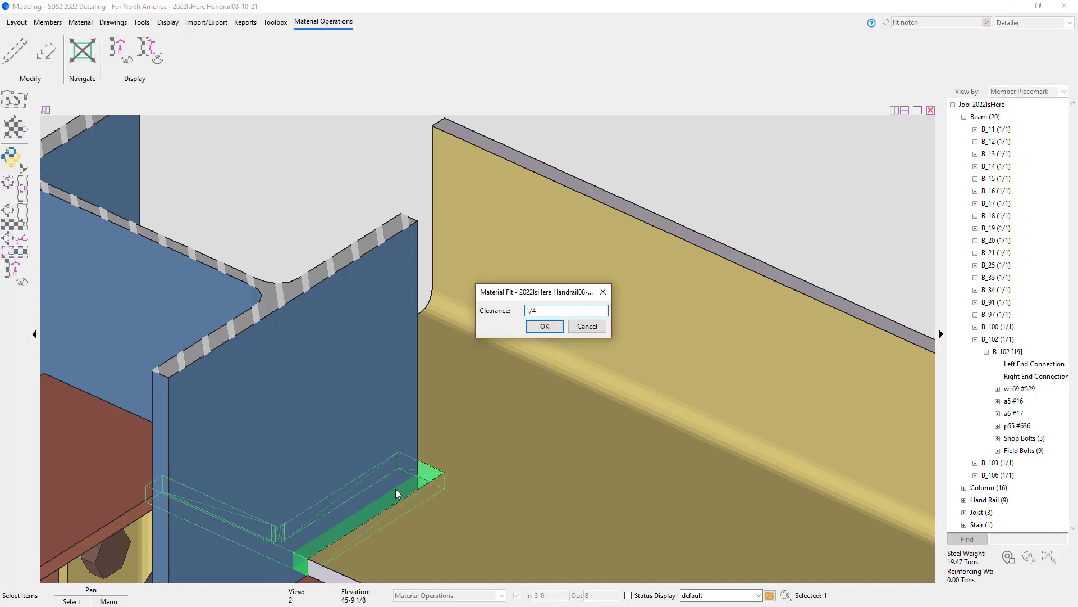
{"action": "left_click", "coordinate": [555, 327]}
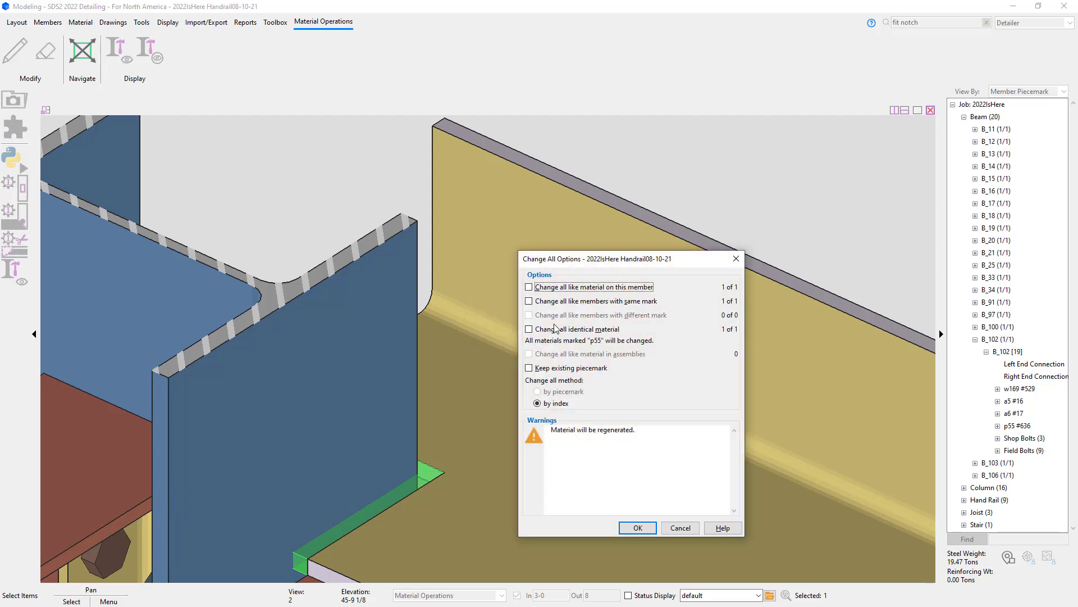
{"action": "left_click", "coordinate": [638, 528]}
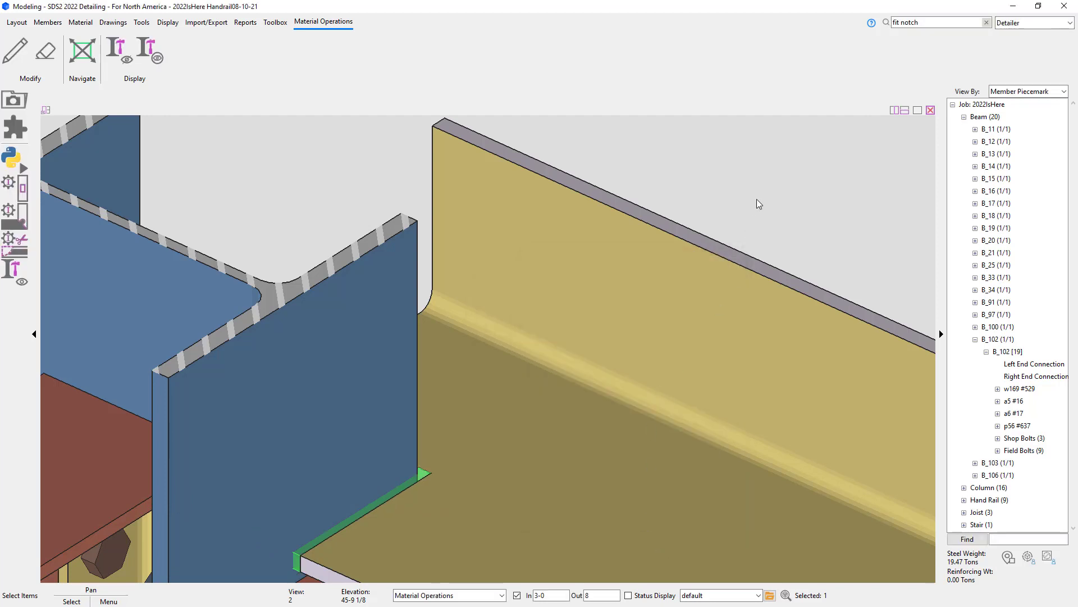
{"action": "left_click", "coordinate": [744, 193]}
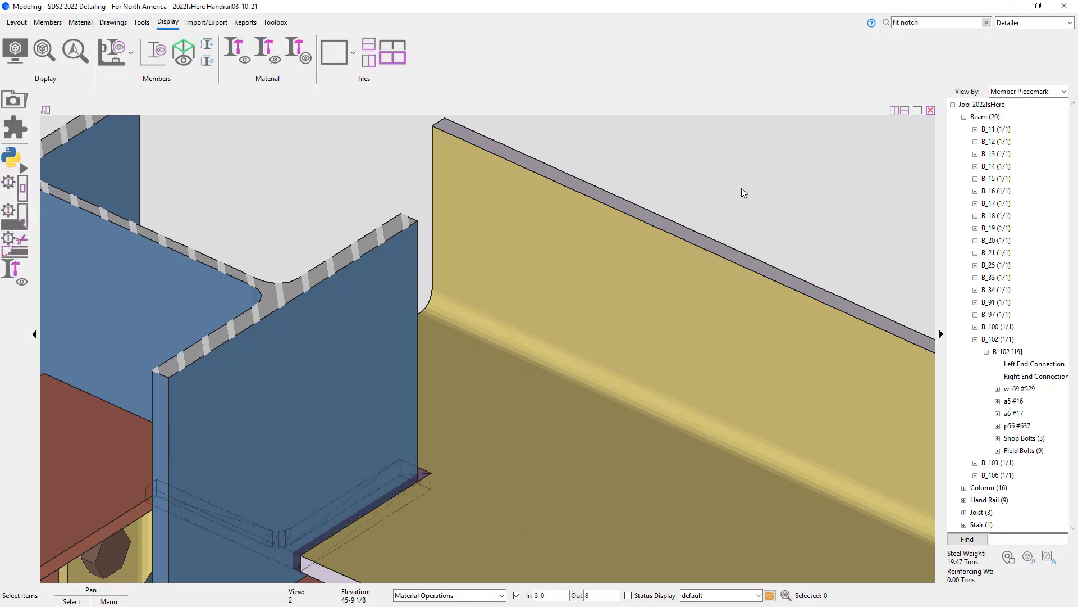
Hide all displayed material operations and show those of the bent plate at the wide-flange column again.
{"action": "left_click", "coordinate": [292, 53]}
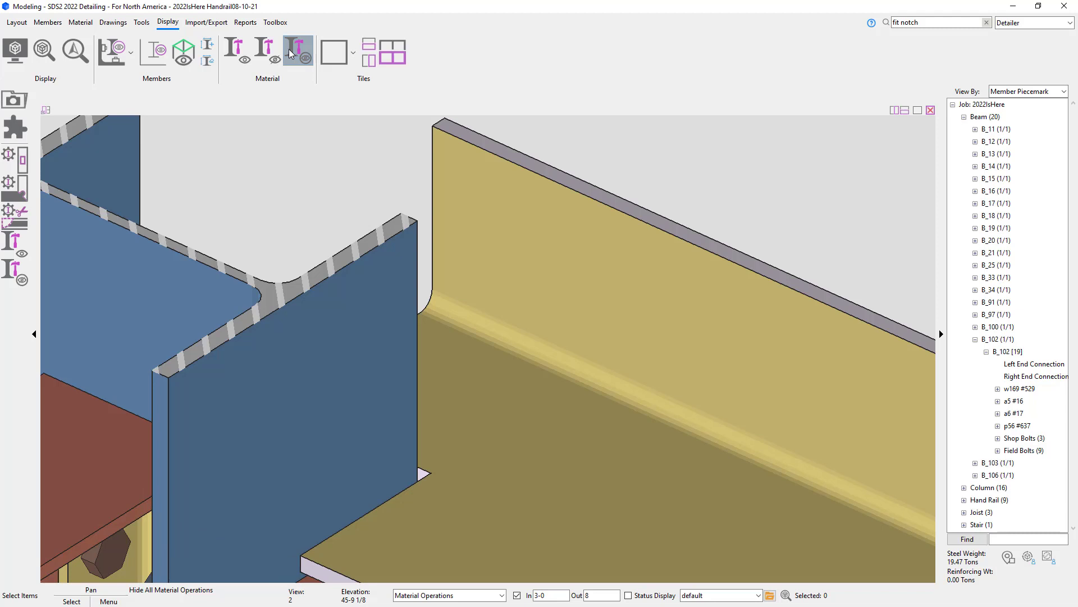
{"action": "left_click", "coordinate": [292, 53]}
{"action": "left_click", "coordinate": [519, 194]}
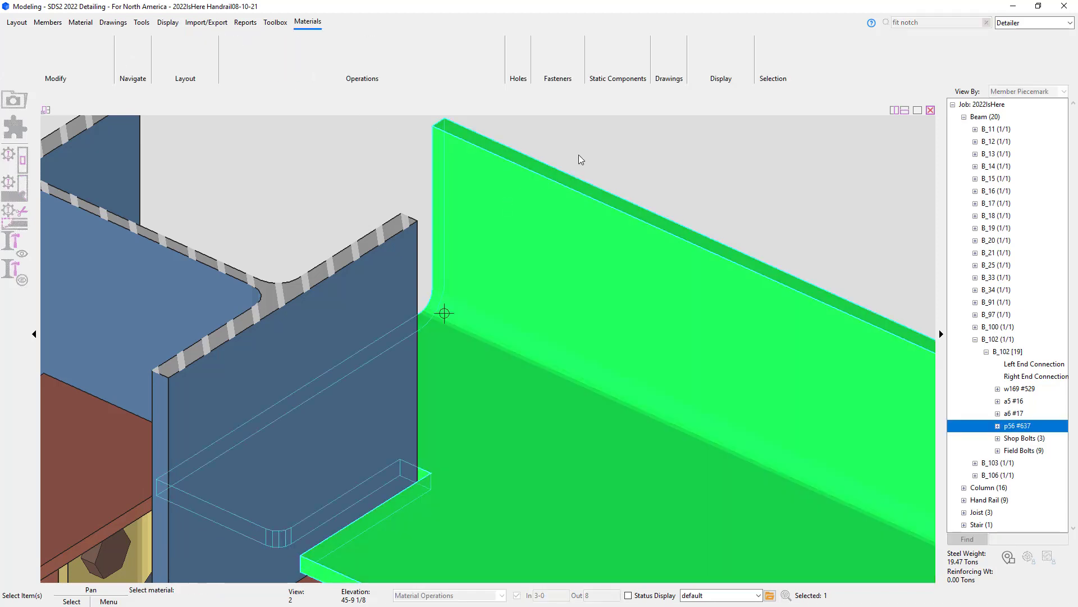
{"action": "right_click", "coordinate": [578, 161]}
{"action": "left_click", "coordinate": [585, 164]}
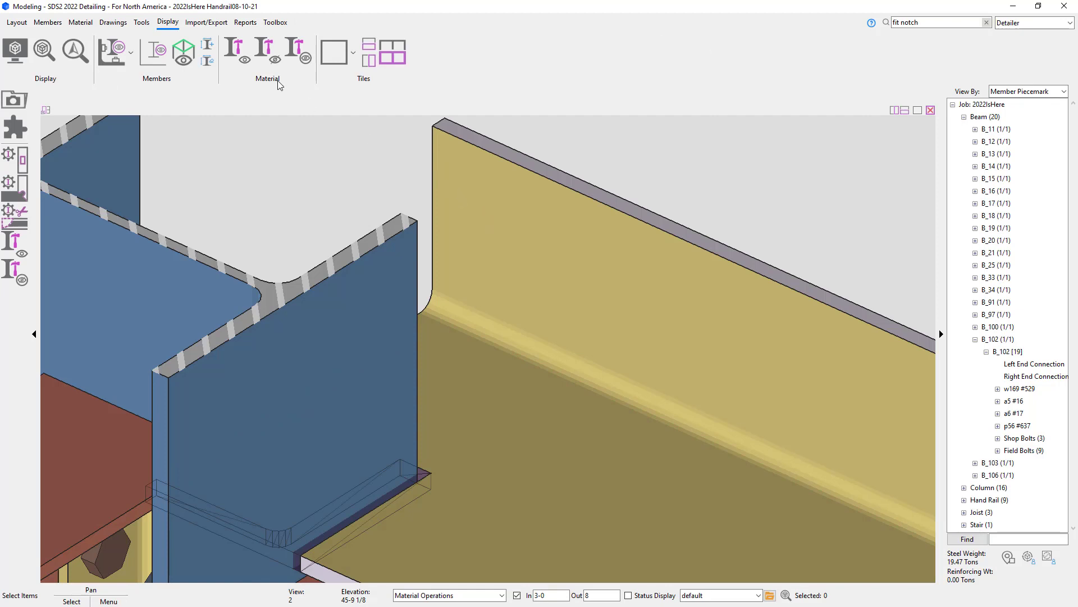
Hide the material operations of only the bent plate at the wide-flange column.
{"action": "left_click", "coordinate": [267, 50]}
{"action": "left_click", "coordinate": [562, 252]}
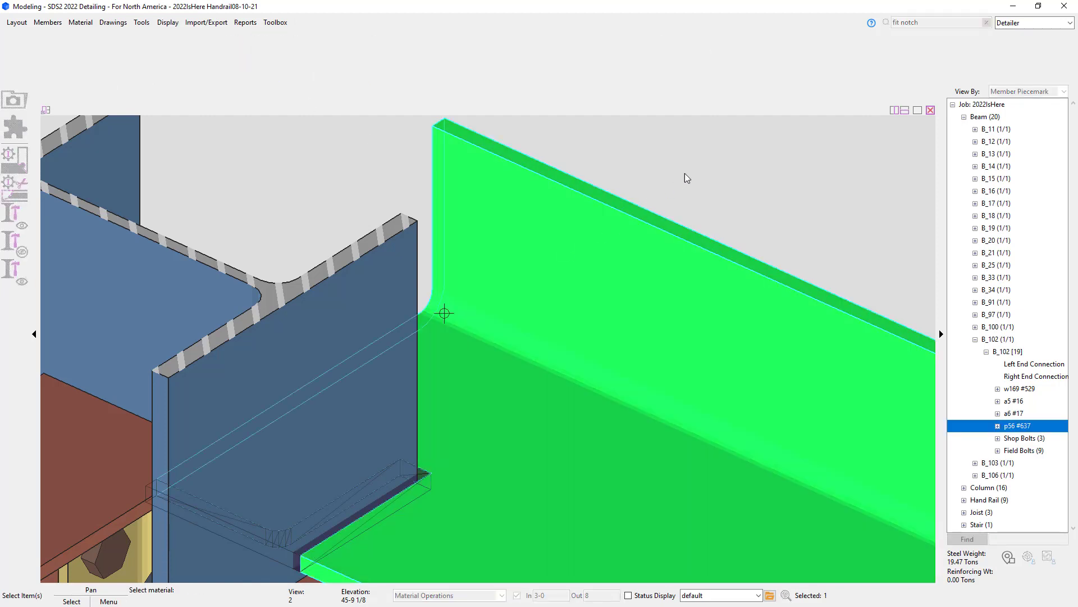
{"action": "right_click", "coordinate": [685, 171]}
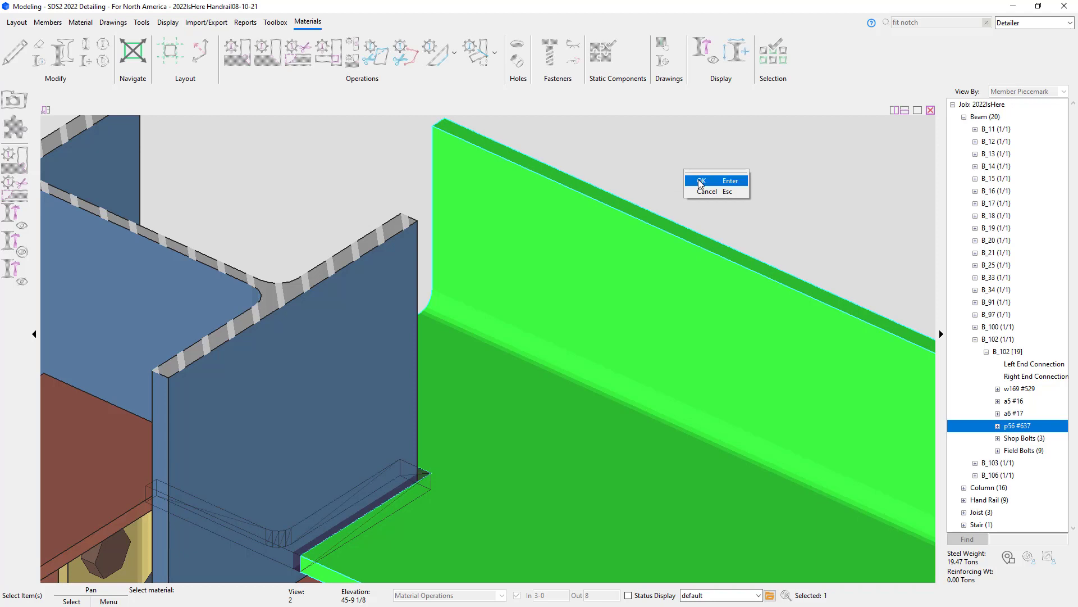
{"action": "left_click", "coordinate": [702, 180]}
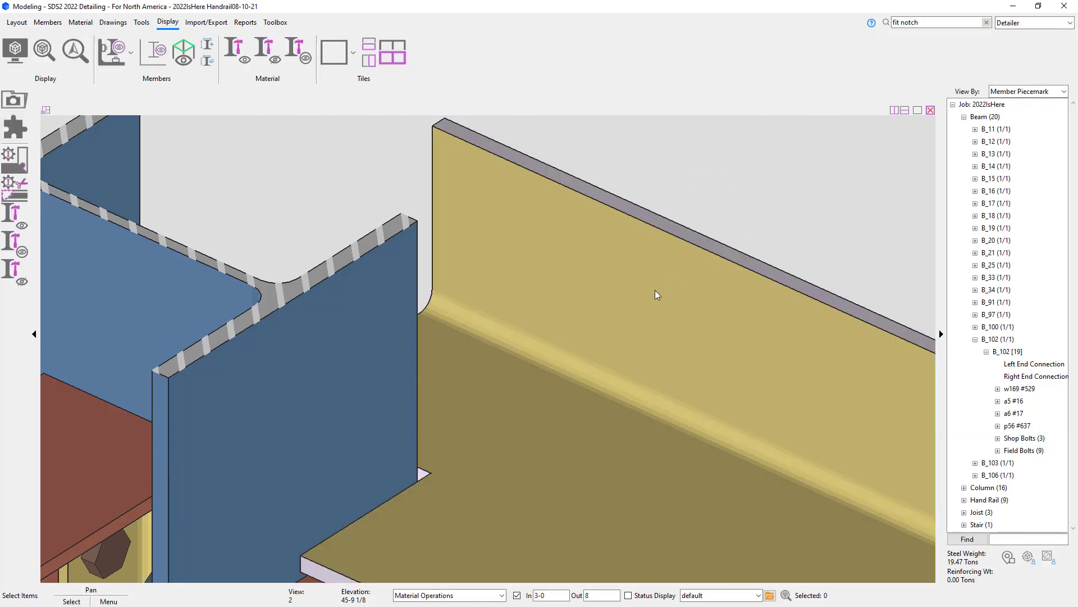
Set the selection filter to Material, select the bent plate and show its material operations.
{"action": "left_click", "coordinate": [501, 594]}
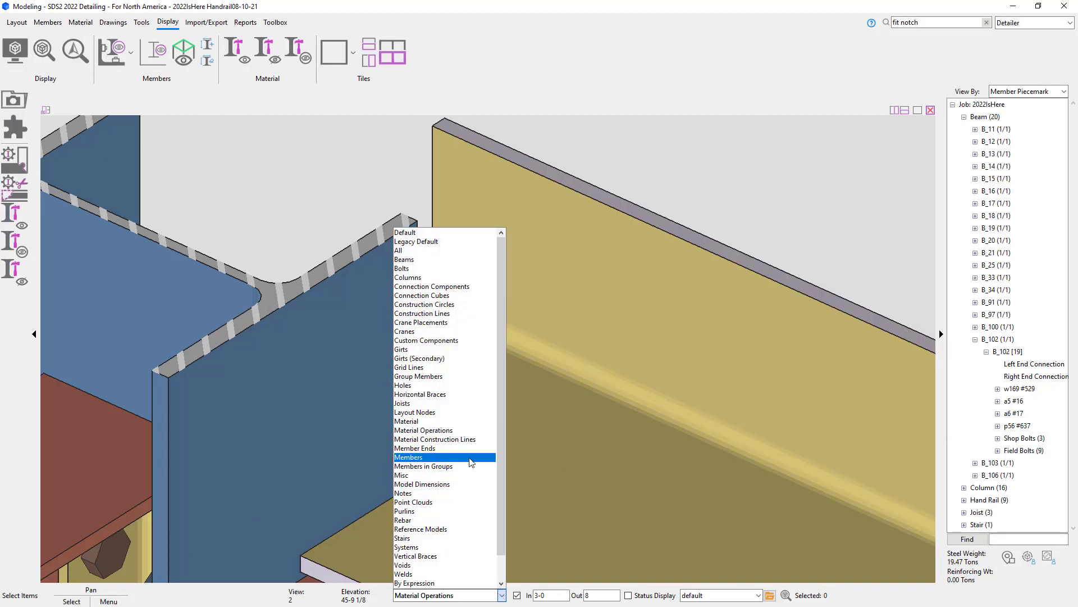
{"action": "left_click", "coordinate": [413, 420]}
{"action": "left_click", "coordinate": [571, 352]}
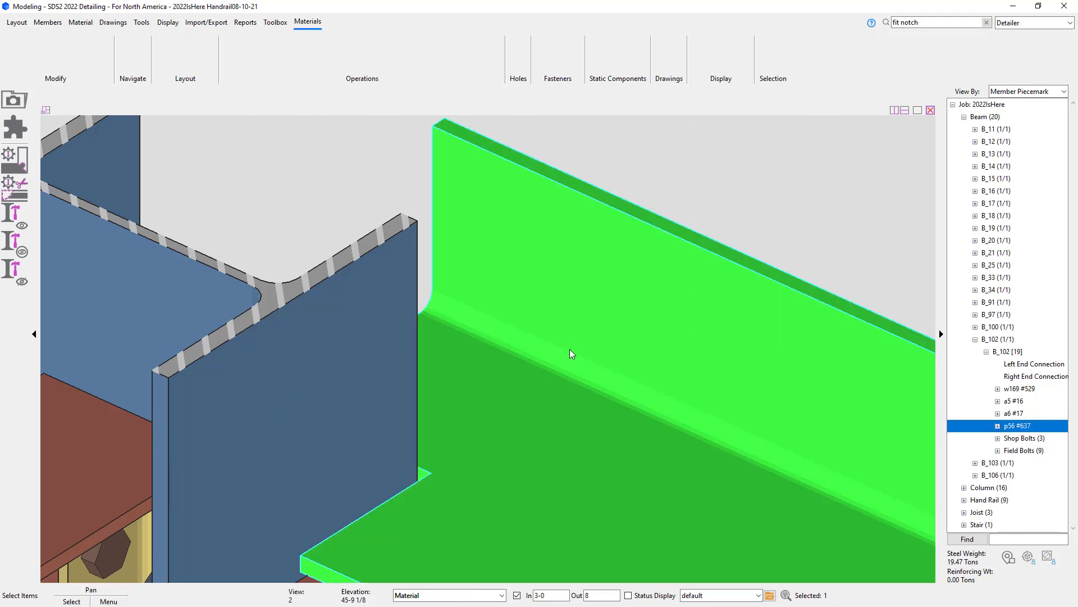
{"action": "right_click", "coordinate": [571, 353]}
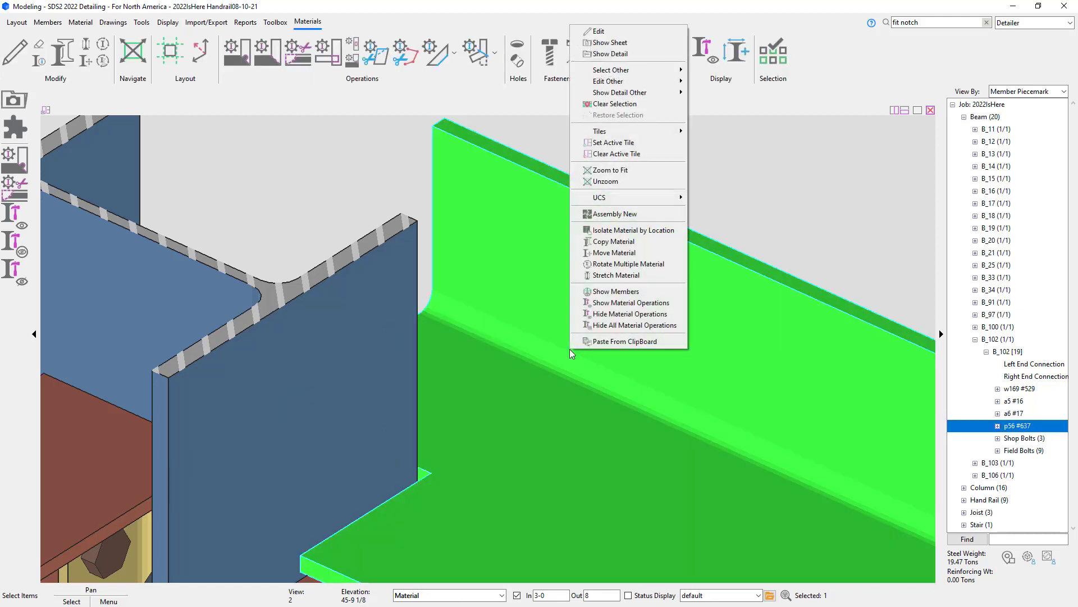
{"action": "left_click", "coordinate": [626, 303]}
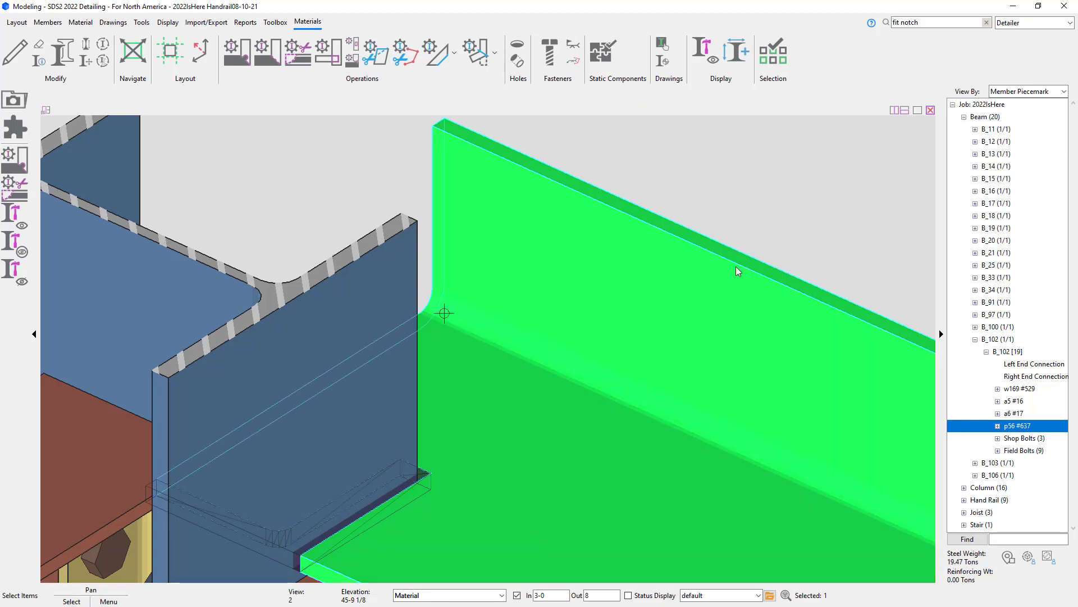
Hide all material operations in the model and clear the bent plate selection.
{"action": "right_click", "coordinate": [689, 293]}
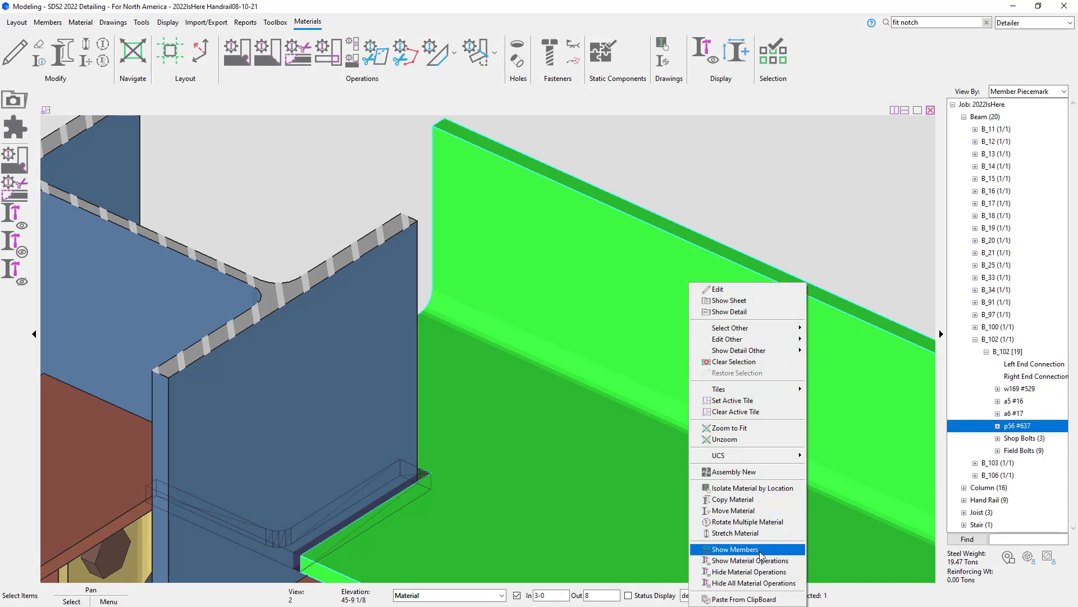
{"action": "left_click", "coordinate": [763, 583]}
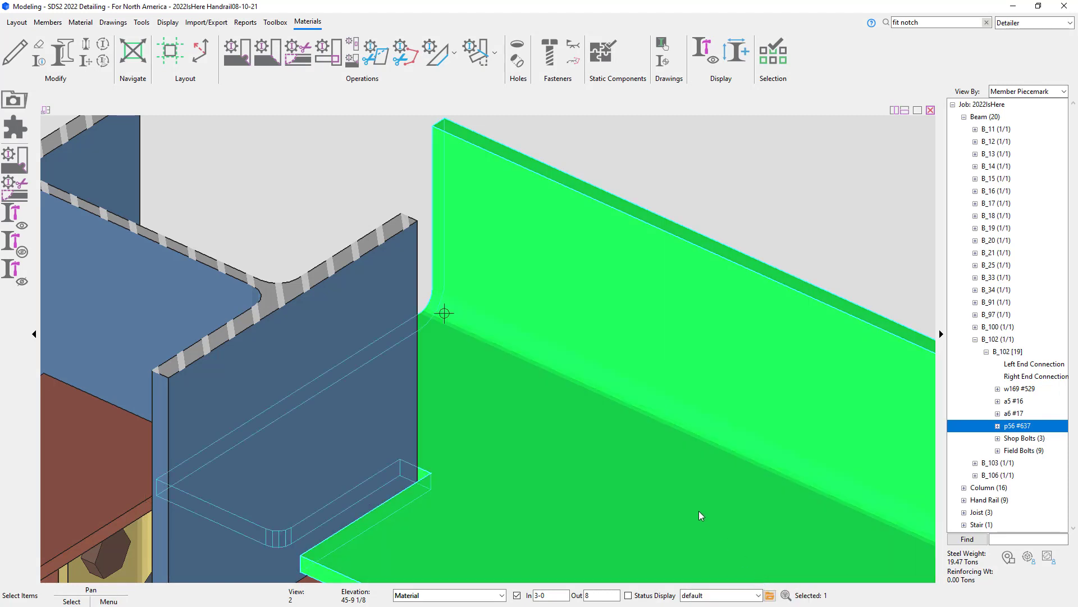
{"action": "left_click", "coordinate": [767, 188]}
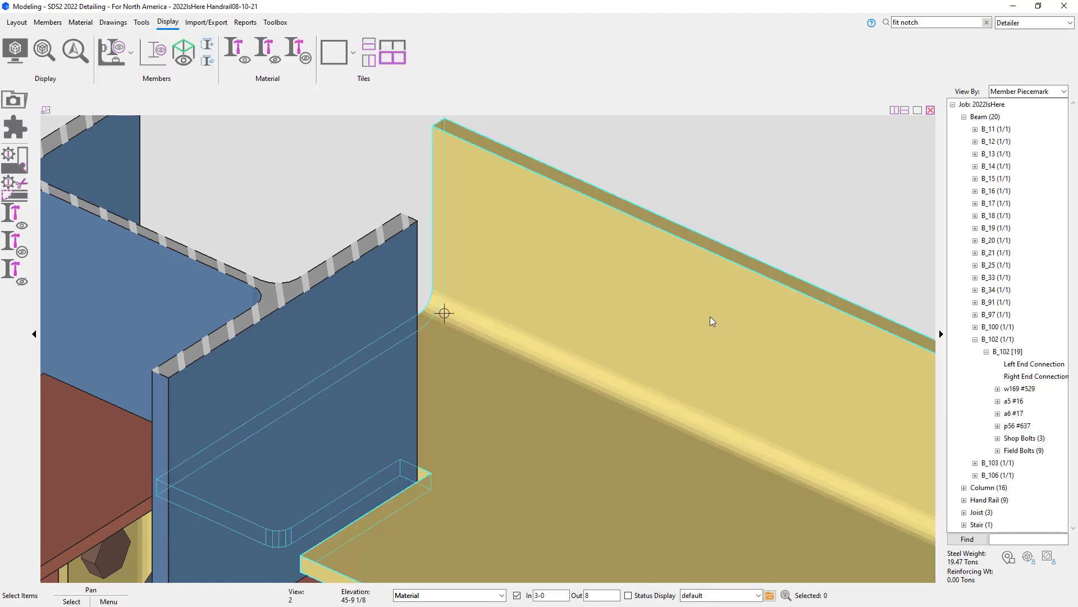
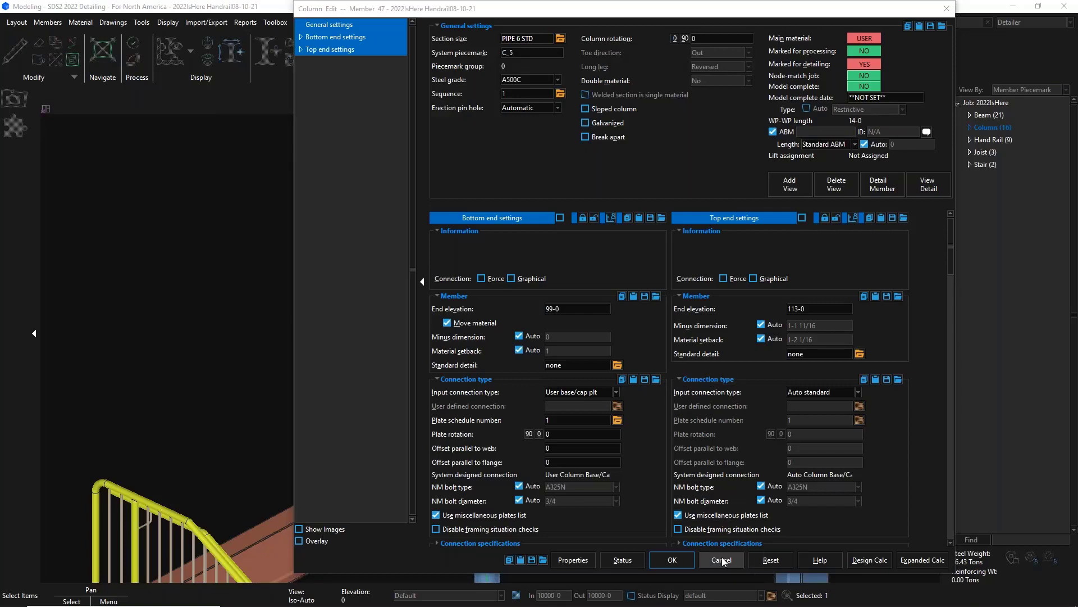
Isolate the yellow handrail with vertical pickets by selecting it and hiding all unselected members.
{"action": "left_click", "coordinate": [248, 262]}
{"action": "key", "text": "Escape"}
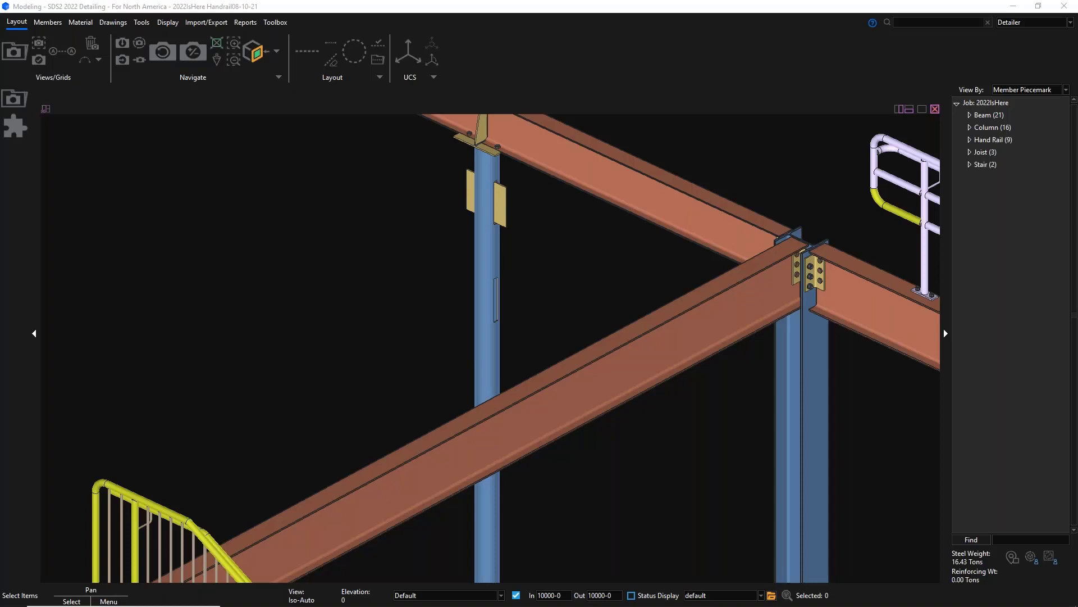
{"action": "scroll", "coordinate": [621, 328], "scroll_direction": "down", "scroll_amount": 5}
{"action": "scroll", "coordinate": [373, 230], "scroll_direction": "up", "scroll_amount": 8}
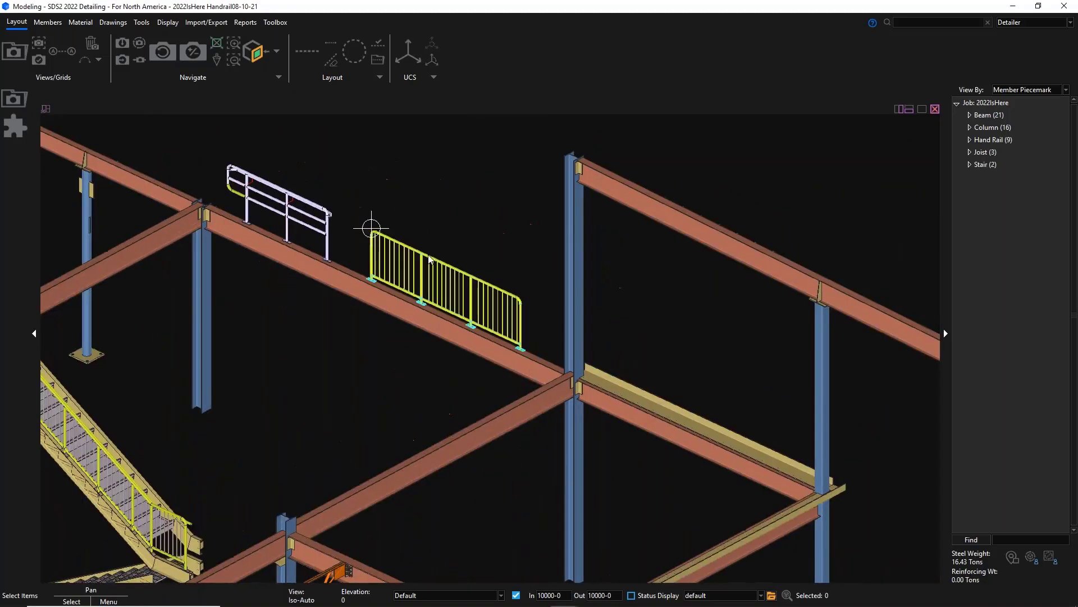
{"action": "scroll", "coordinate": [449, 261], "scroll_direction": "up", "scroll_amount": 4}
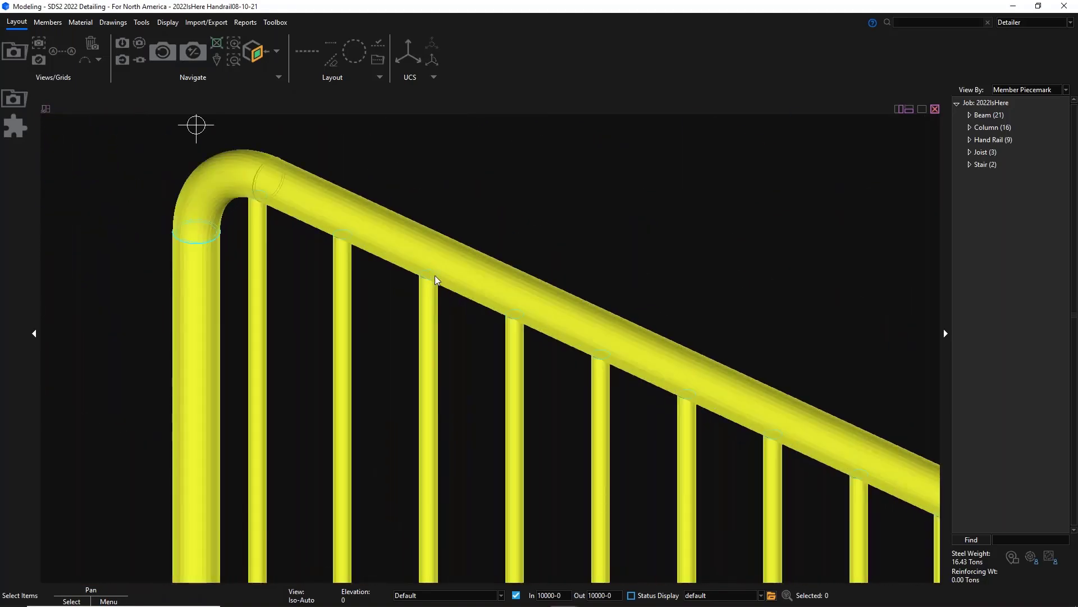
{"action": "mouse_move", "coordinate": [431, 264]}
{"action": "middle_mouse_down"}
{"action": "mouse_move", "coordinate": [443, 197]}
{"action": "mouse_move", "coordinate": [432, 256]}
{"action": "middle_mouse_up"}
{"action": "left_click", "coordinate": [439, 262]}
{"action": "right_click", "coordinate": [439, 263]}
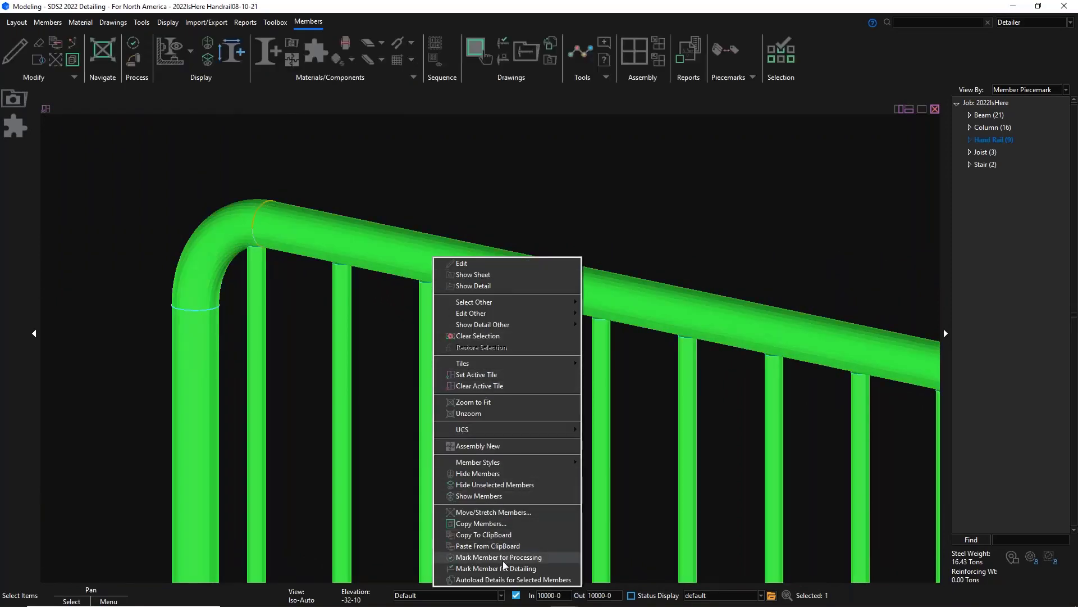
{"action": "left_click", "coordinate": [487, 483]}
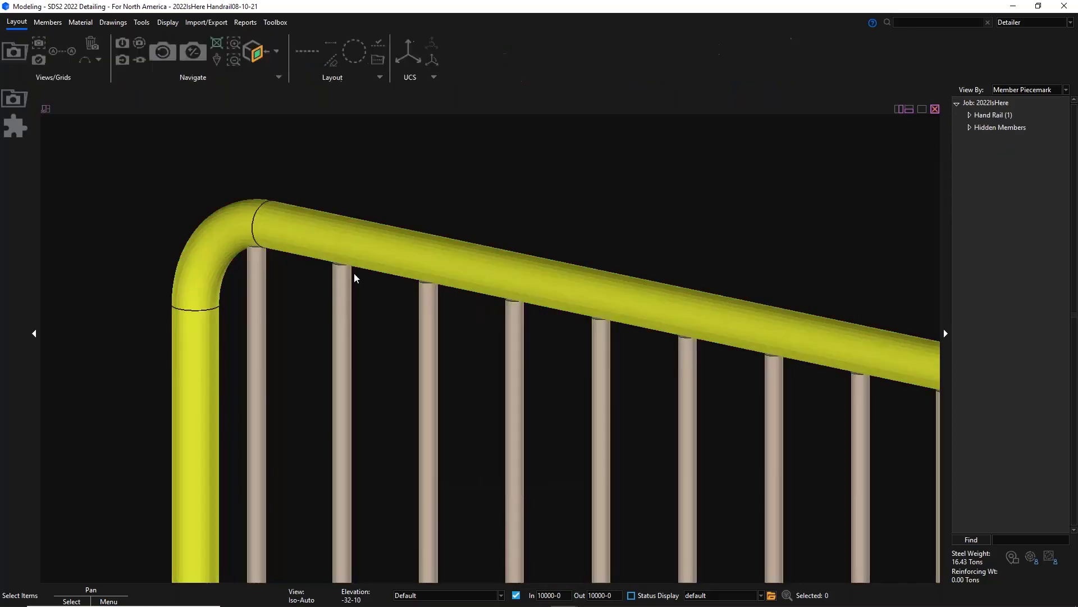
Examine how the picket and post ends meet the handrail's top rail, and clear the handrail selection.
{"action": "scroll", "coordinate": [354, 273], "scroll_direction": "up", "scroll_amount": 5}
{"action": "mouse_move", "coordinate": [385, 275]}
{"action": "middle_mouse_down"}
{"action": "mouse_move", "coordinate": [383, 232]}
{"action": "mouse_move", "coordinate": [370, 273]}
{"action": "middle_mouse_up"}
{"action": "left_click", "coordinate": [369, 268]}
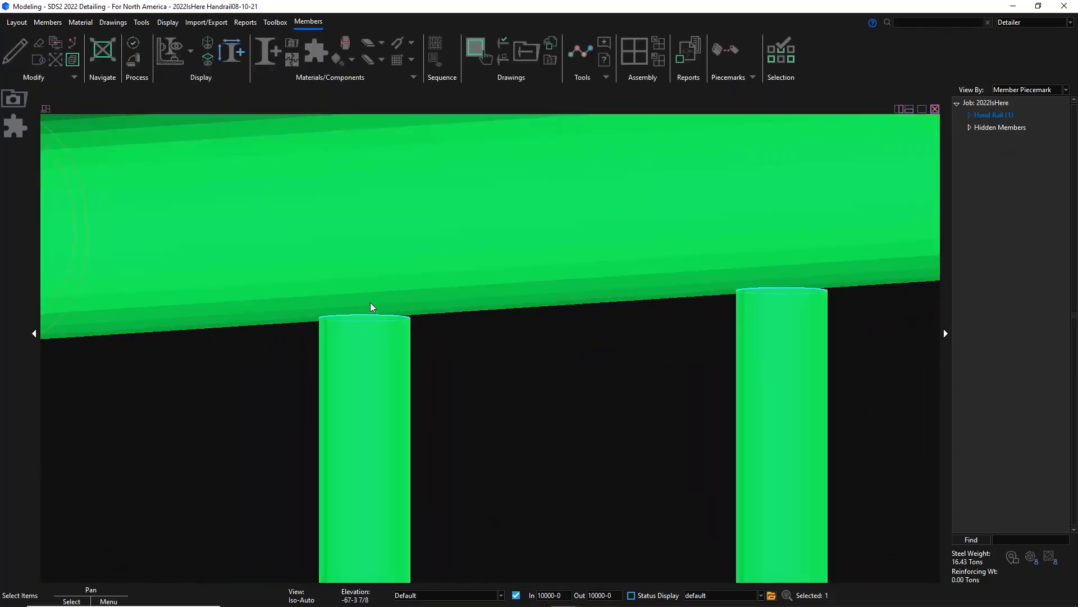
{"action": "scroll", "coordinate": [366, 302], "scroll_direction": "down", "scroll_amount": 5}
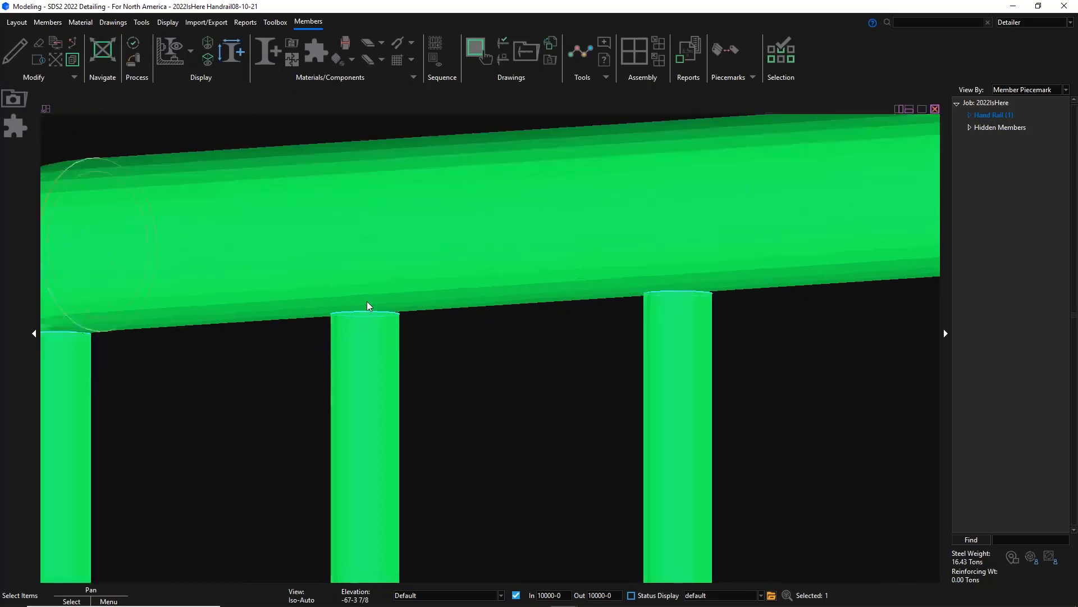
{"action": "middle_click_drag", "start_coordinate": [450, 296], "coordinate": [434, 318]}
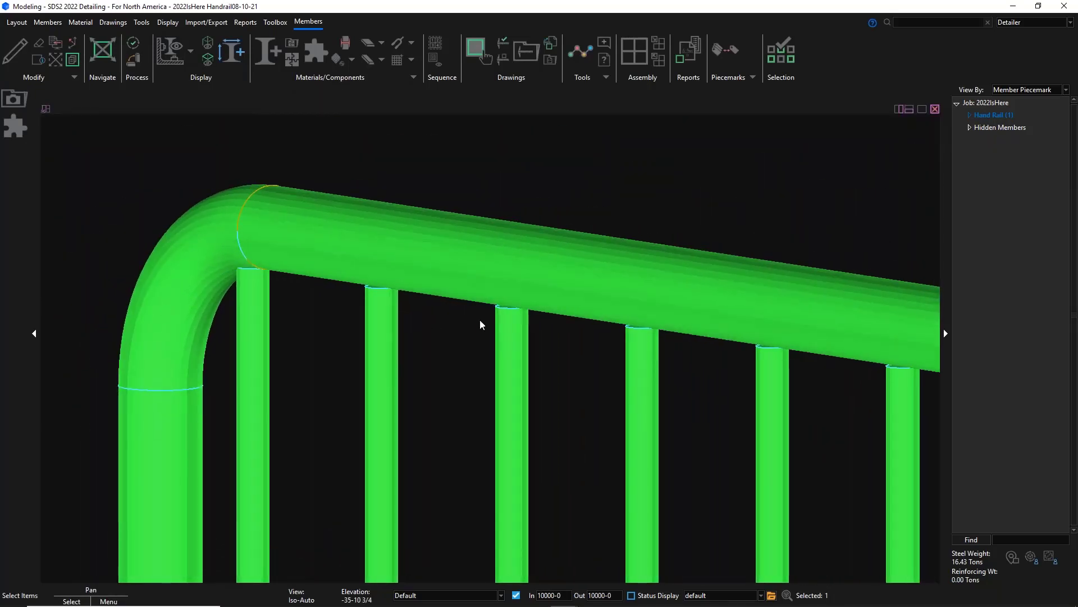
{"action": "middle_click_drag", "start_coordinate": [565, 299], "coordinate": [349, 204]}
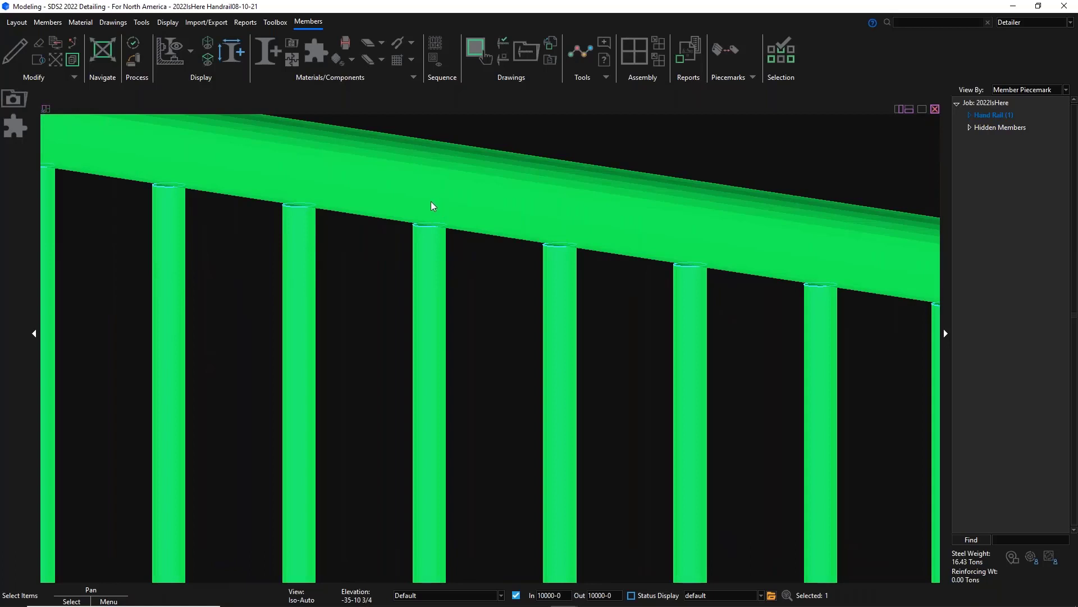
{"action": "scroll", "coordinate": [430, 200], "scroll_direction": "down", "scroll_amount": 5}
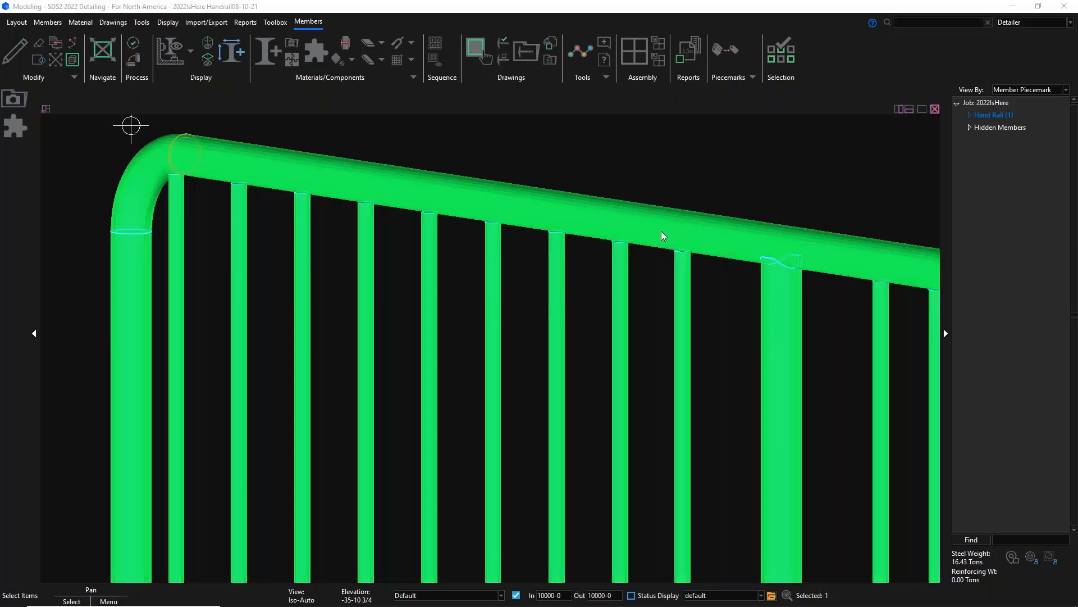
{"action": "left_click", "coordinate": [697, 185]}
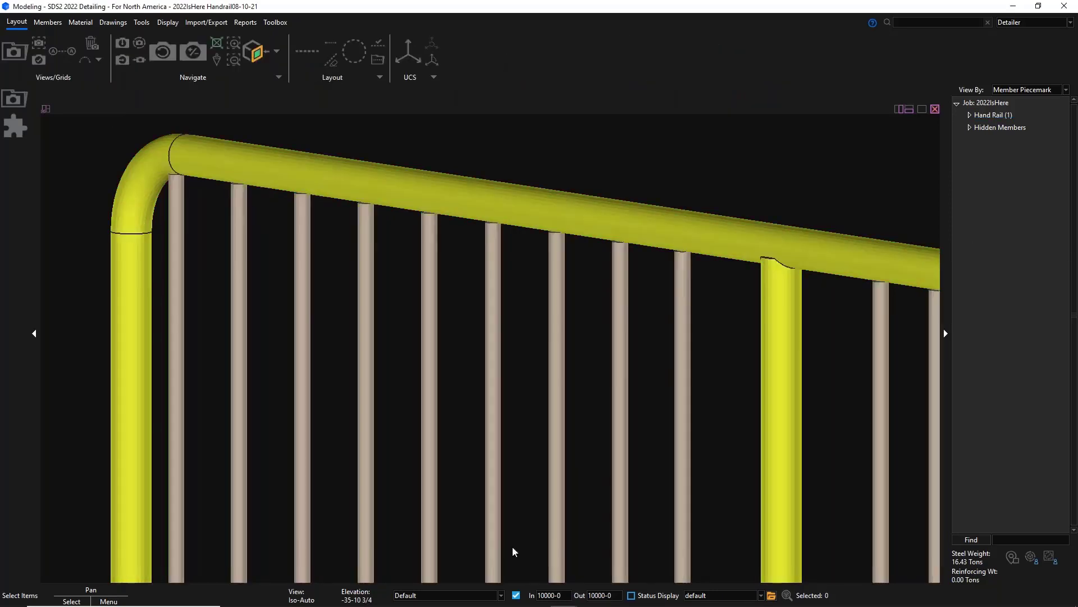
Set the selection filter to Material and select the top rail pipe of the isolated handrail.
{"action": "left_click", "coordinate": [500, 595]}
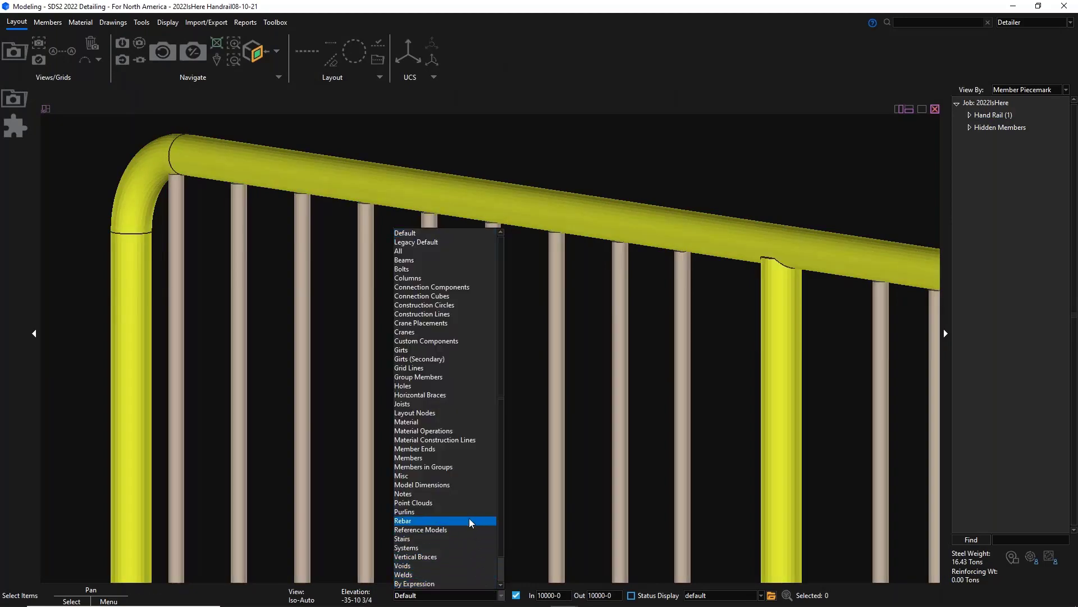
{"action": "left_click", "coordinate": [454, 426]}
{"action": "left_click", "coordinate": [621, 224]}
{"action": "right_click", "coordinate": [621, 226]}
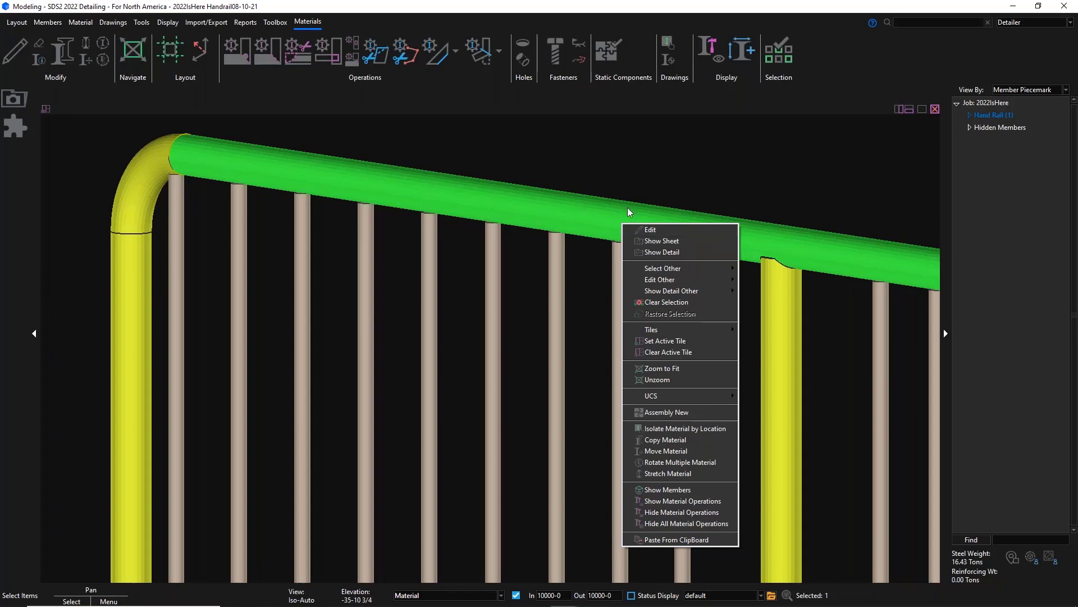
{"action": "left_click", "coordinate": [621, 171]}
{"action": "left_click", "coordinate": [615, 220]}
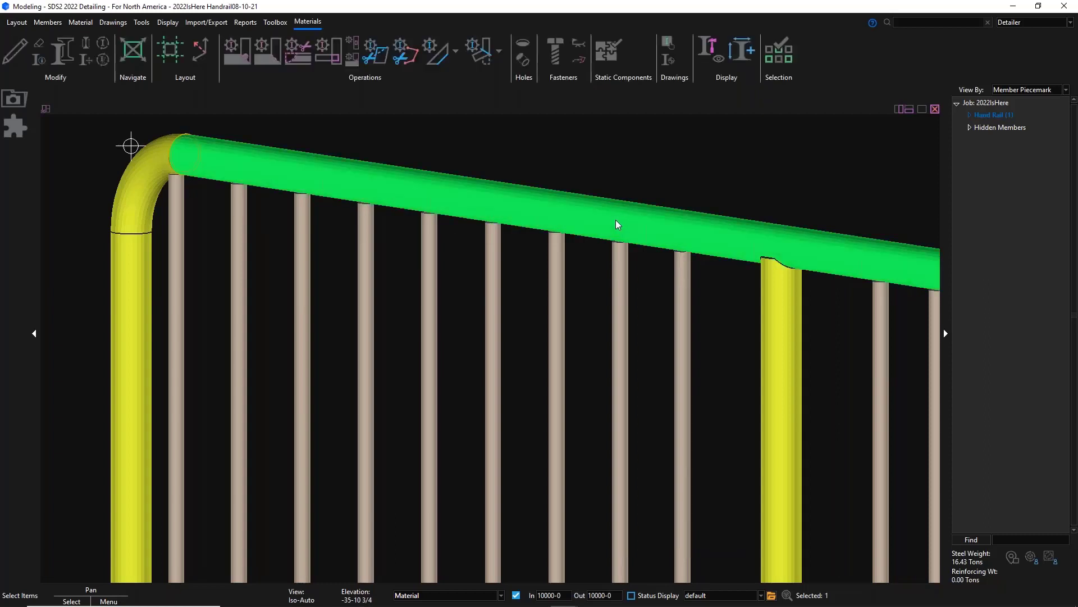
{"action": "right_click", "coordinate": [615, 220]}
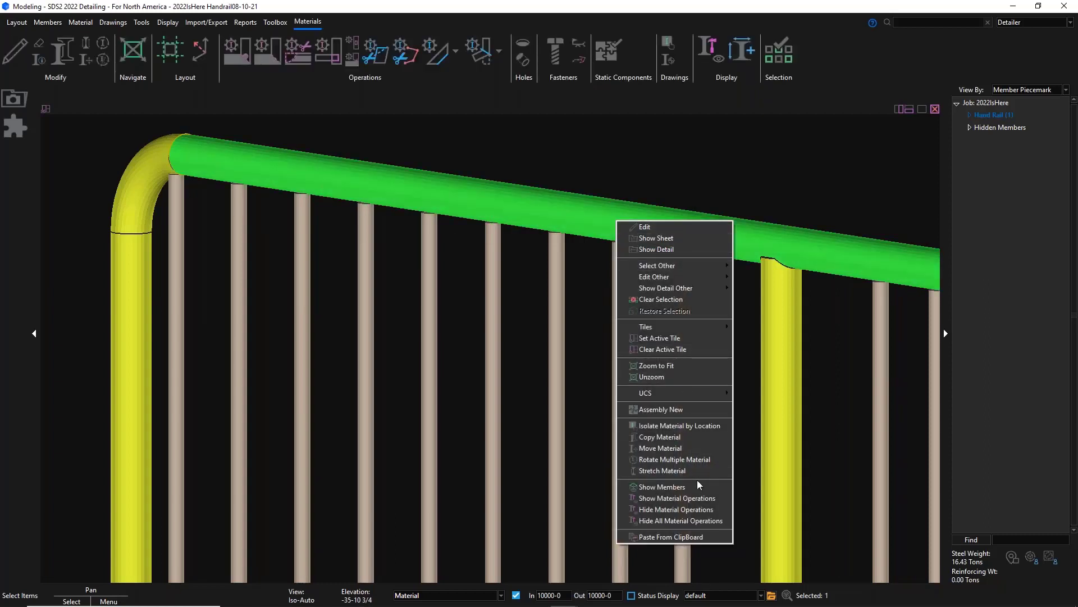